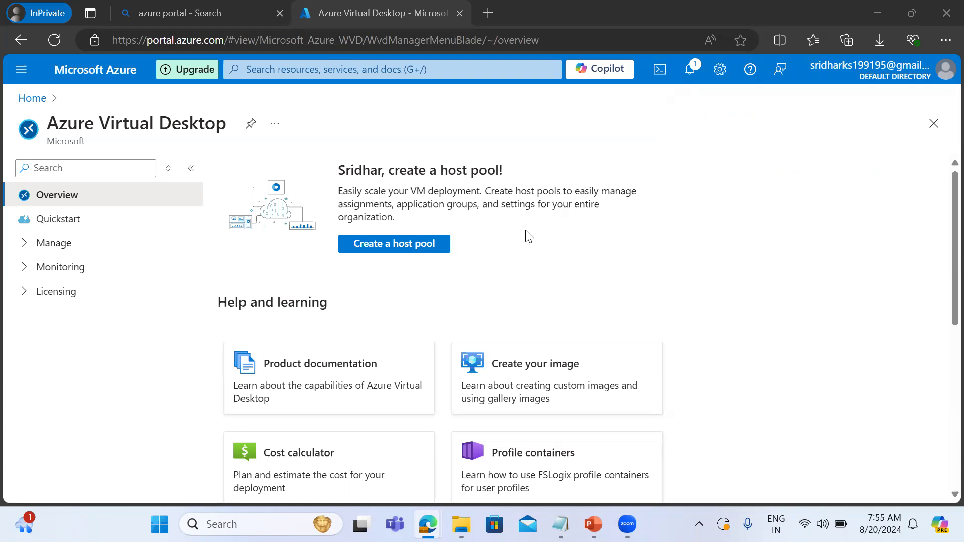
Start creating a host pool and add a new resource group named Citibank for it.
{"action": "left_click", "coordinate": [396, 250]}
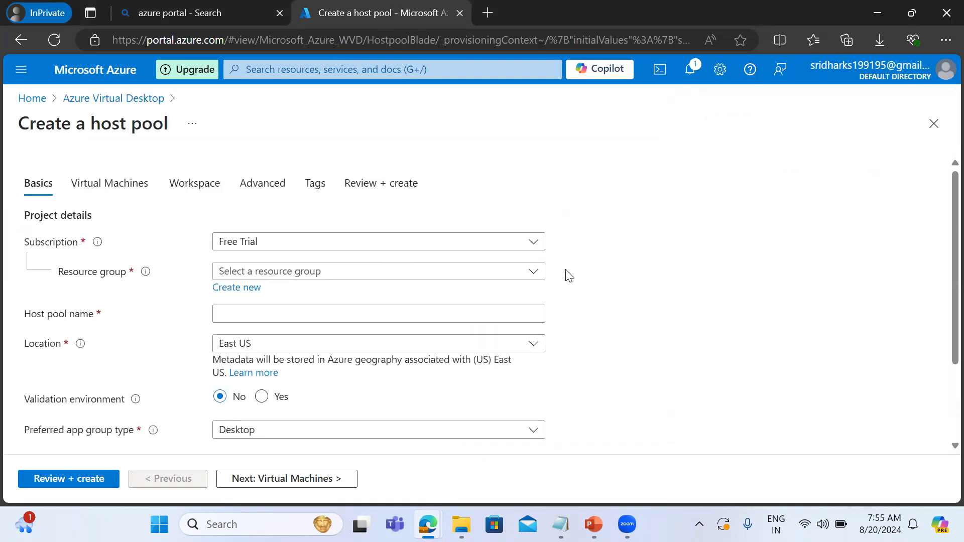
{"action": "left_click", "coordinate": [267, 276]}
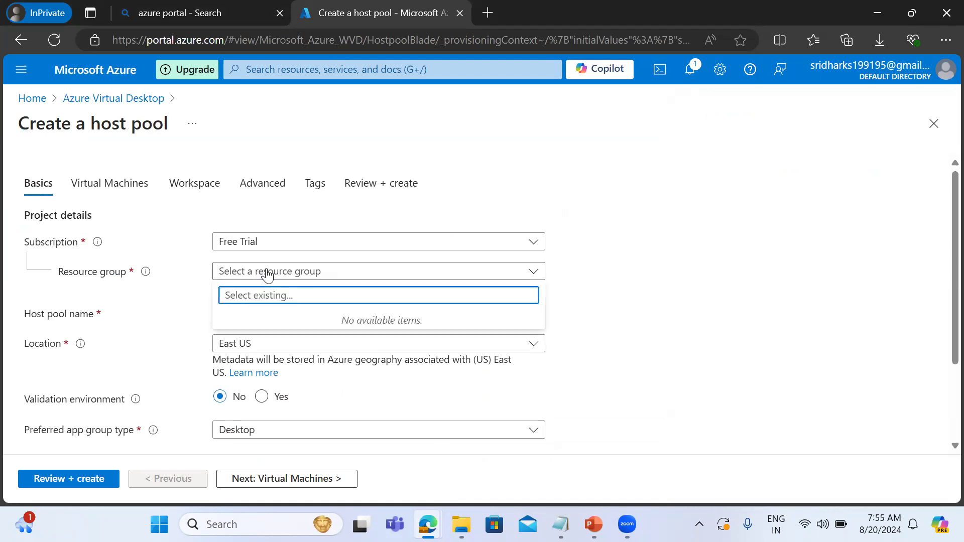
{"action": "left_click", "coordinate": [769, 301]}
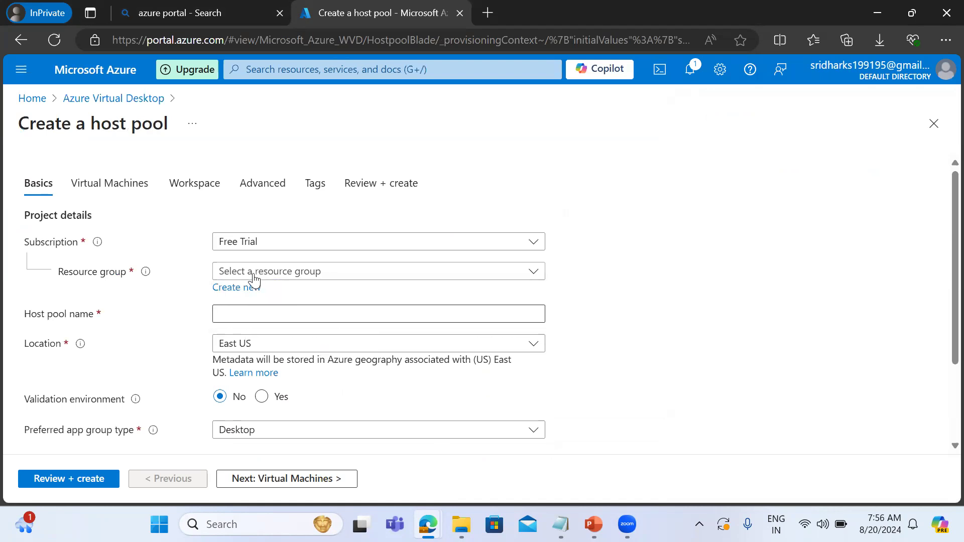
{"action": "left_click", "coordinate": [239, 291]}
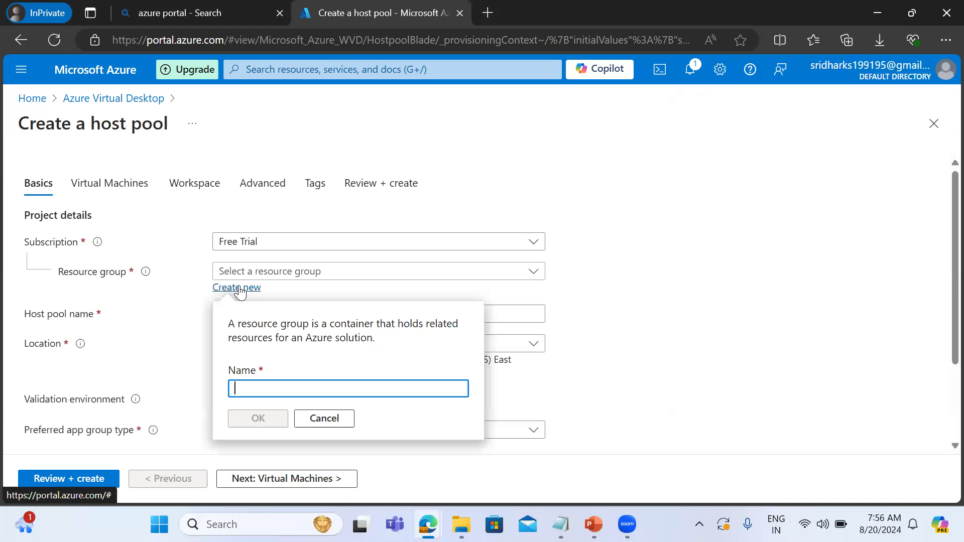
{"action": "left_click", "coordinate": [254, 387]}
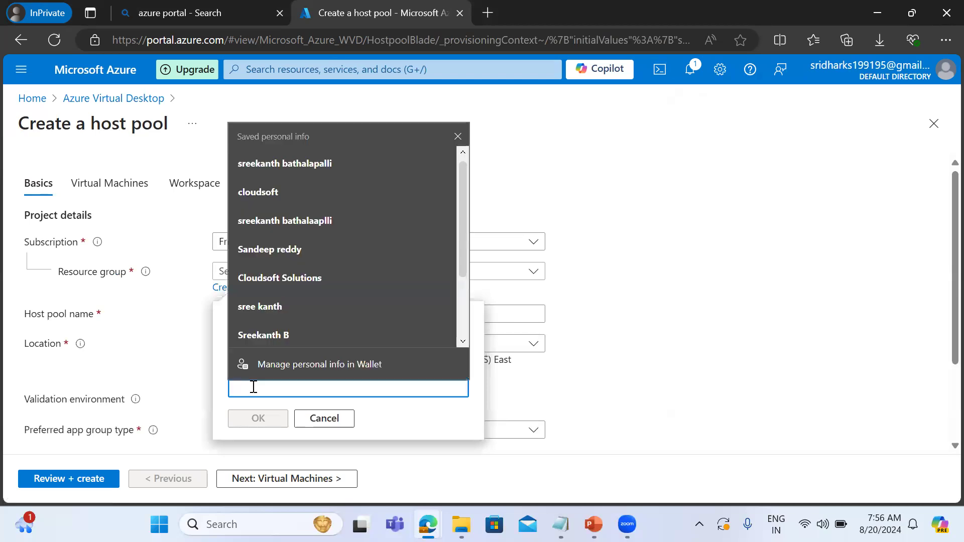
{"action": "type", "text": "Citi"}
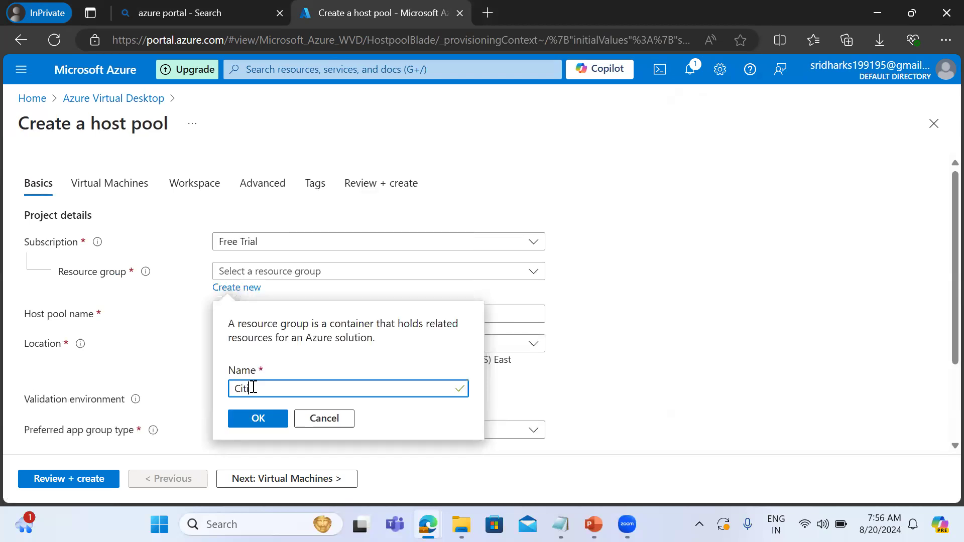
{"action": "type", "text": "bank"}
{"action": "left_click", "coordinate": [249, 423]}
Name the host pool citibank_hostpool.
{"action": "left_click", "coordinate": [238, 315]}
{"action": "left_click", "coordinate": [237, 314]}
{"action": "type", "text": "citibank"}
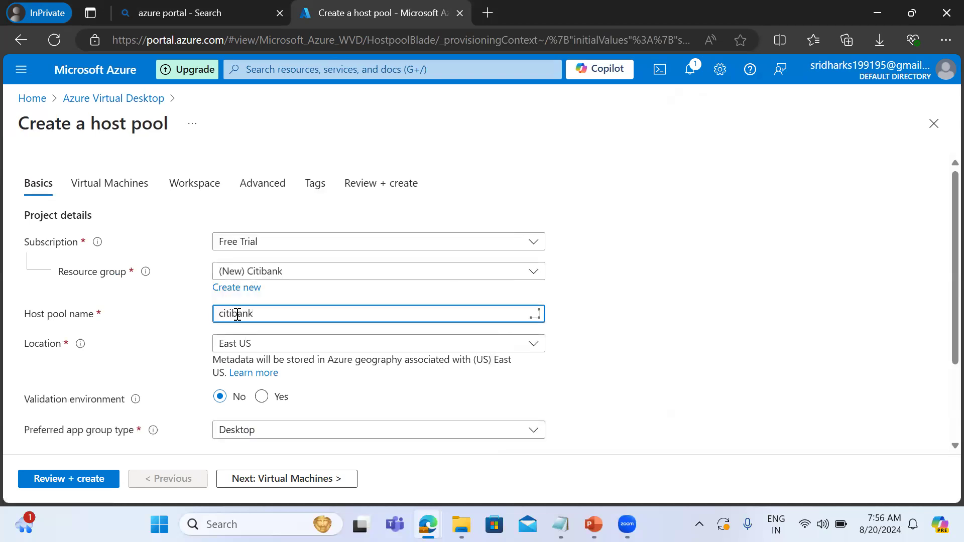
{"action": "type", "text": "_hostpool"}
{"action": "scroll", "coordinate": [942, 337], "scroll_direction": "down", "scroll_amount": 3}
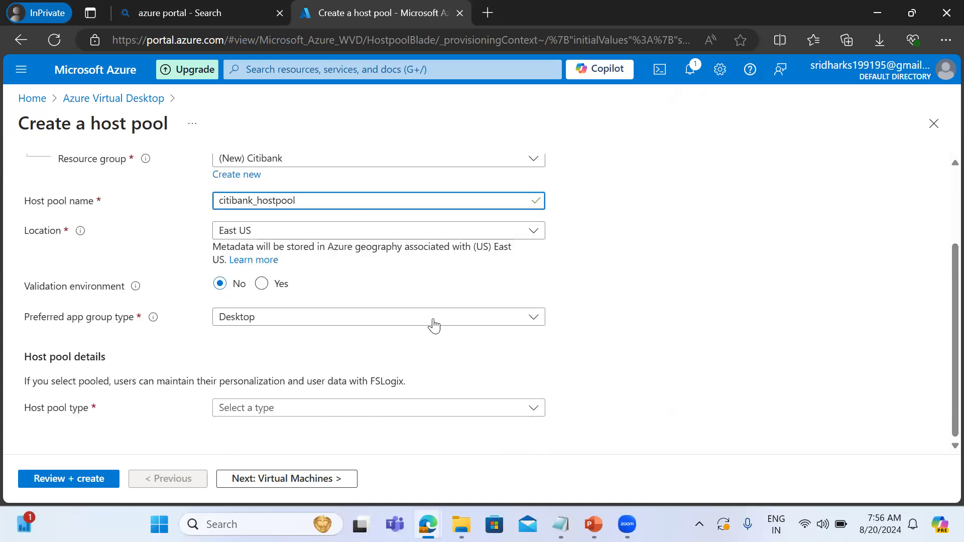
{"action": "key", "text": "Tab"}
Set the host pool's location to Central India and its preferred app group type to Desktop.
{"action": "left_click", "coordinate": [317, 238]}
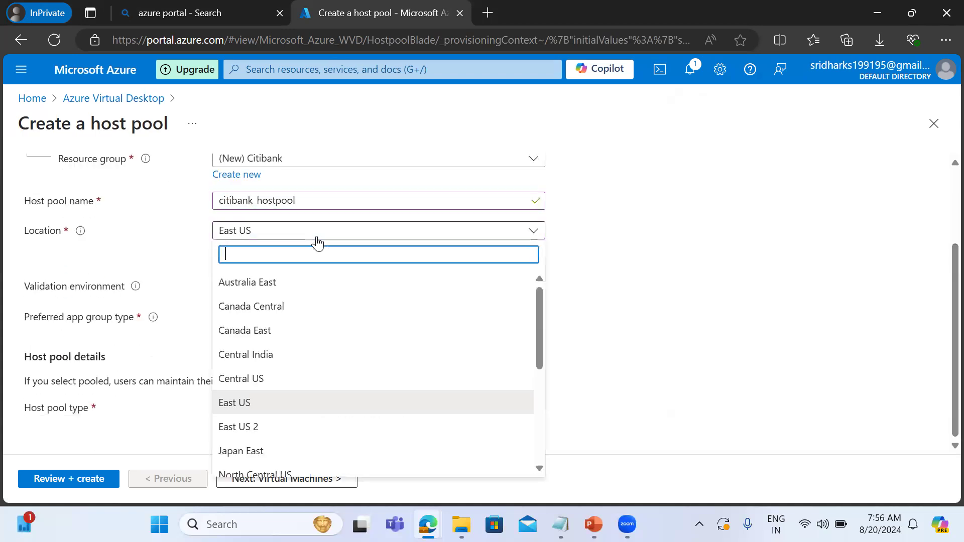
{"action": "left_click", "coordinate": [272, 354]}
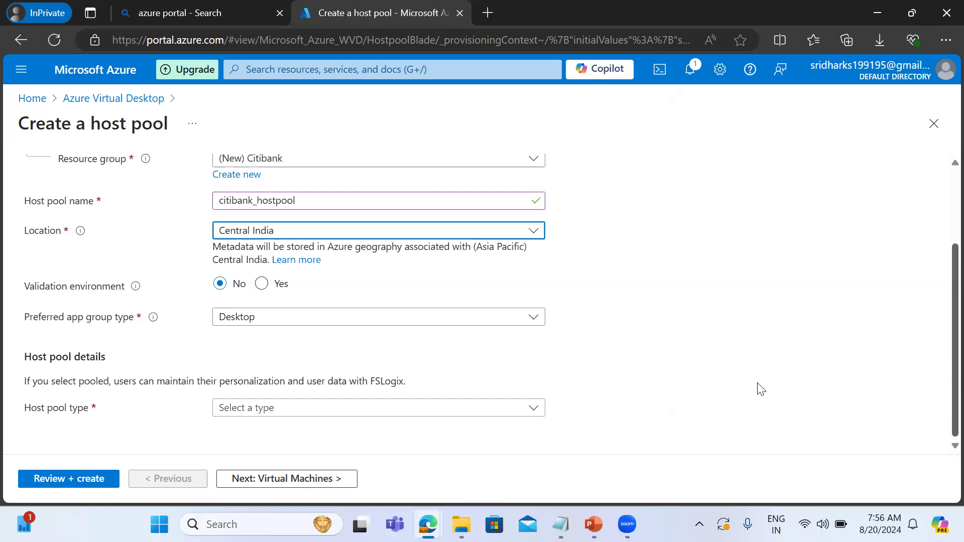
{"action": "left_click", "coordinate": [278, 318]}
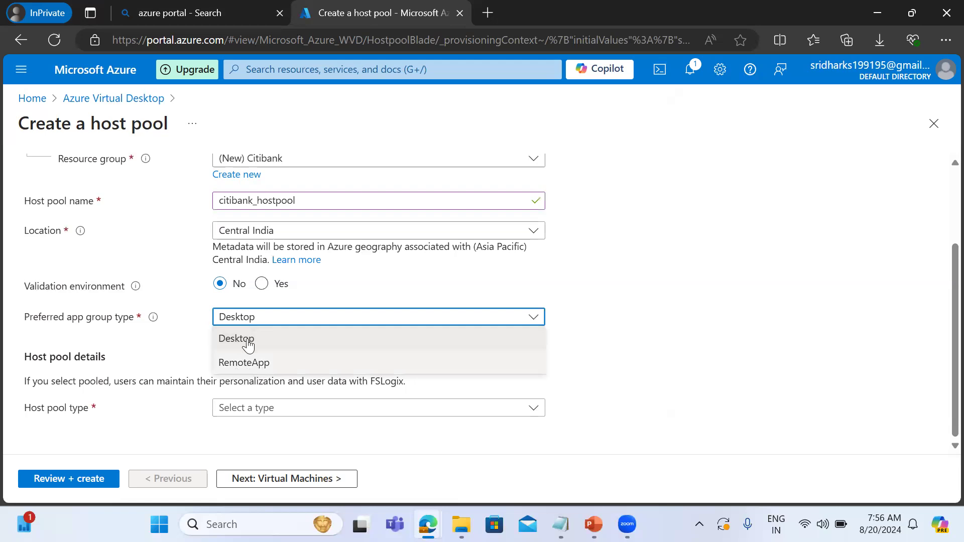
{"action": "left_click", "coordinate": [247, 340]}
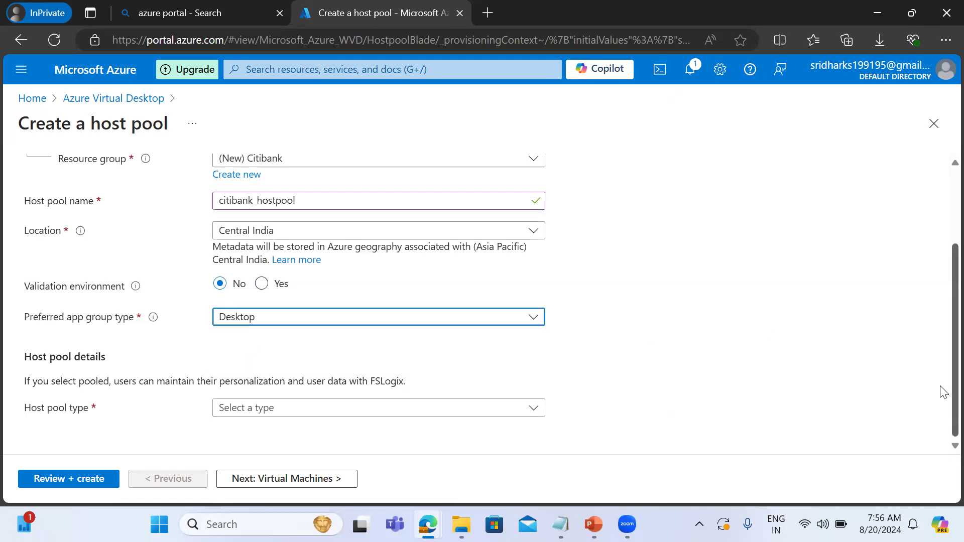
Set the host pool type to Personal with the Direct assignment type.
{"action": "left_click", "coordinate": [468, 425]}
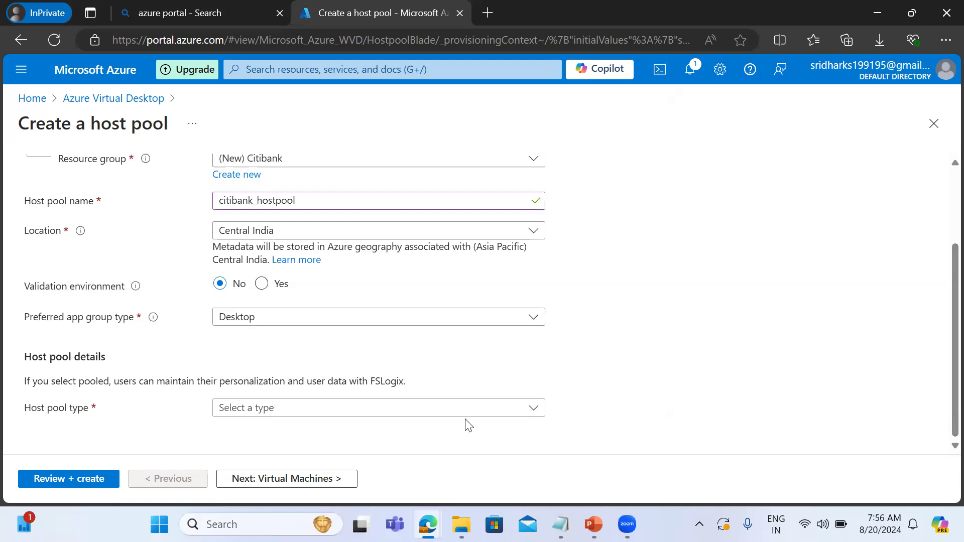
{"action": "left_click", "coordinate": [453, 415]}
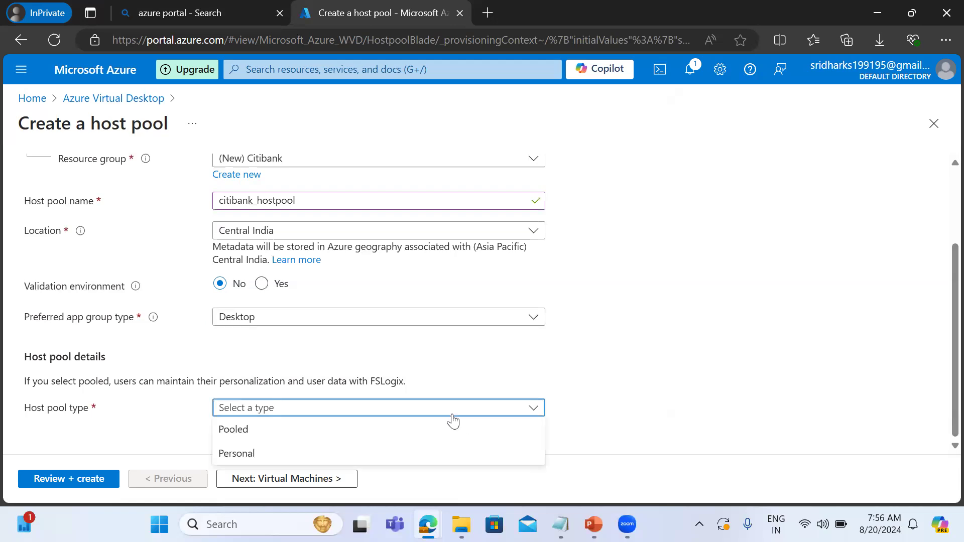
{"action": "left_click", "coordinate": [246, 449]}
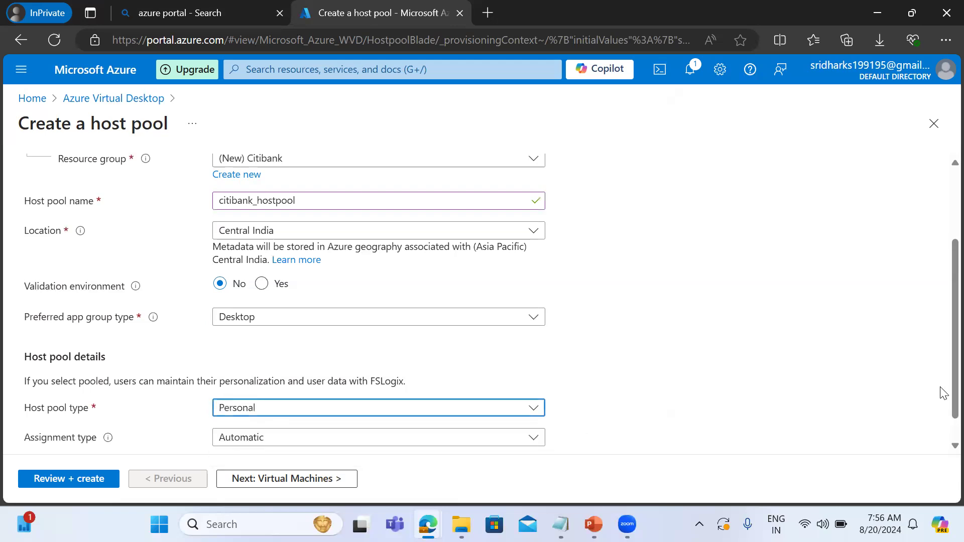
{"action": "scroll", "coordinate": [942, 391], "scroll_direction": "down", "scroll_amount": 1}
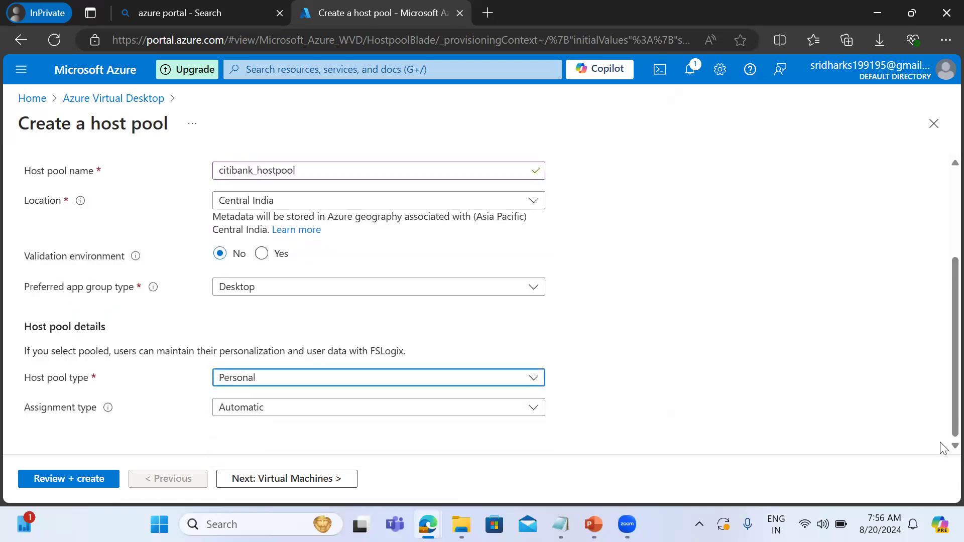
{"action": "left_click", "coordinate": [444, 414]}
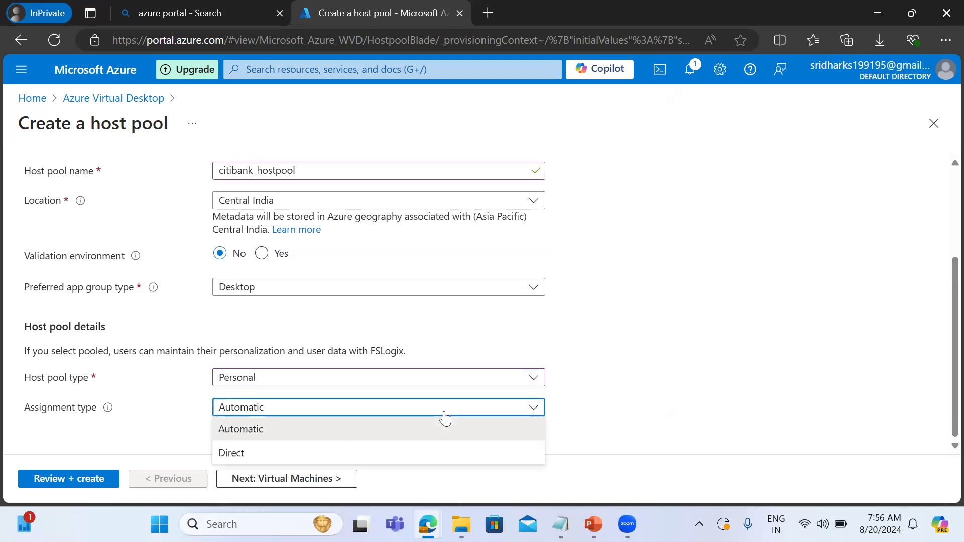
{"action": "key", "text": "Down"}
{"action": "key", "text": "Return"}
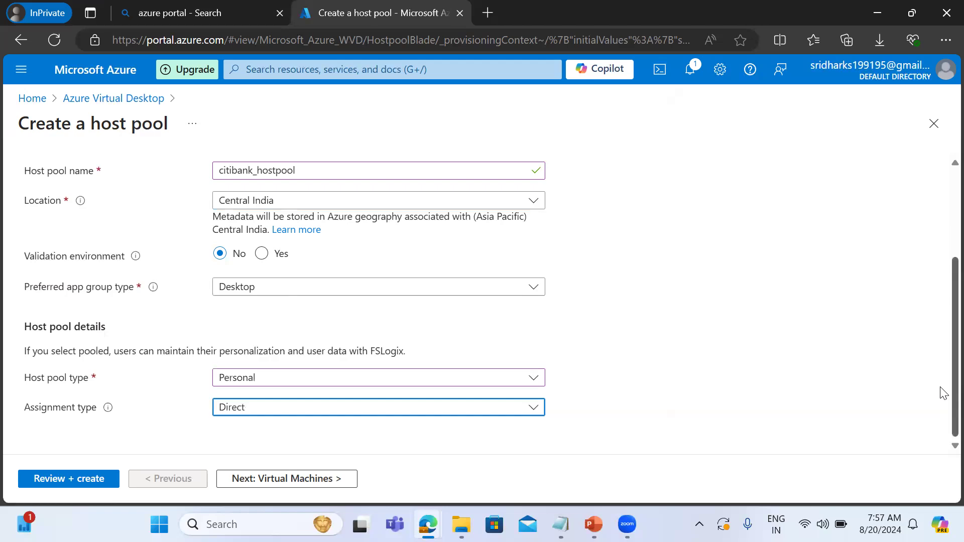
Switch the host pool type to Pooled and view its load balancing and session limit options.
{"action": "left_click", "coordinate": [433, 414]}
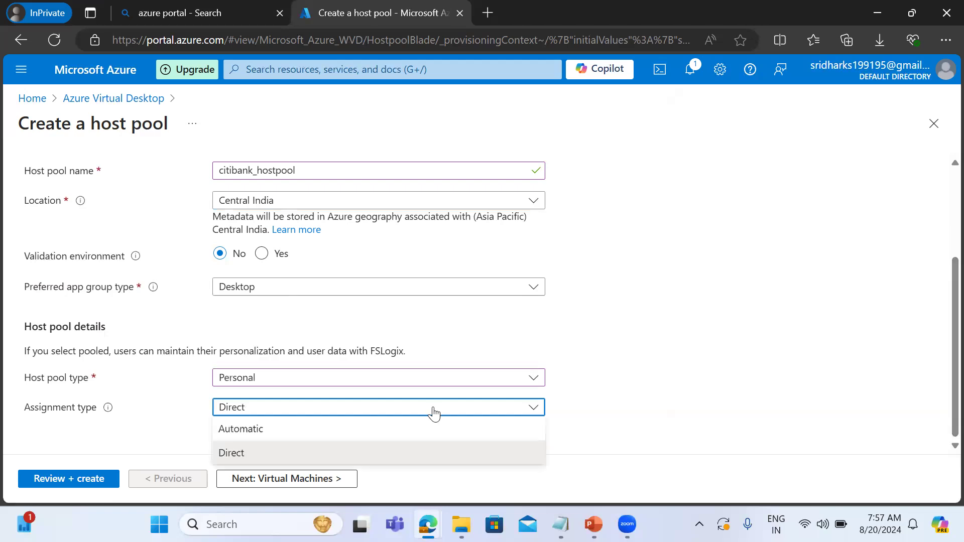
{"action": "left_click", "coordinate": [311, 382]}
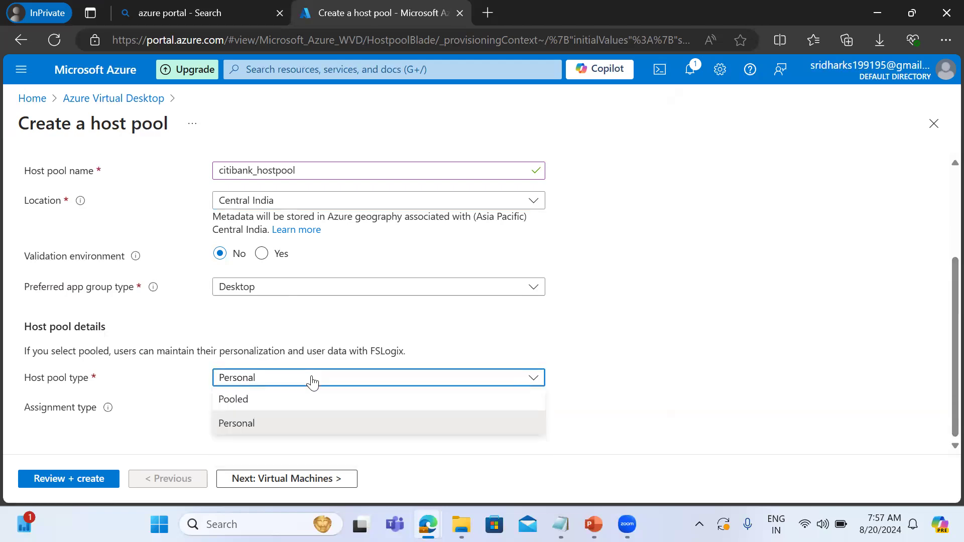
{"action": "left_click", "coordinate": [249, 396]}
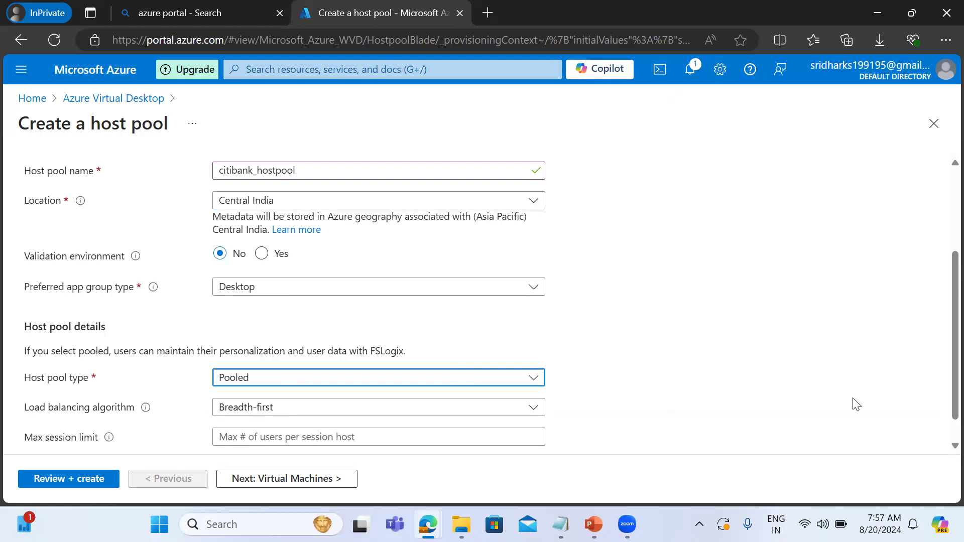
{"action": "left_click", "coordinate": [953, 446]}
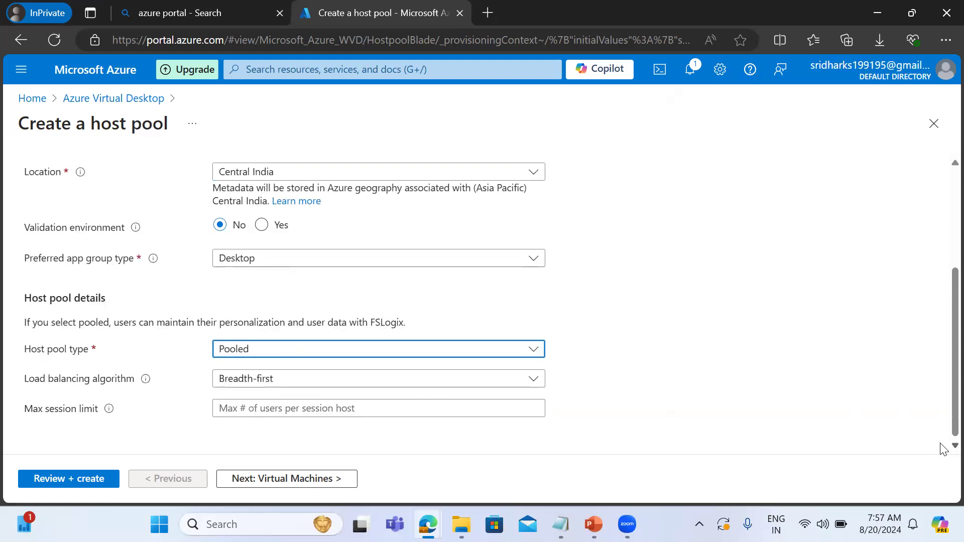
Set the host pool type back to Personal and choose the Automatic assignment type.
{"action": "left_click", "coordinate": [244, 353]}
{"action": "left_click", "coordinate": [246, 394]}
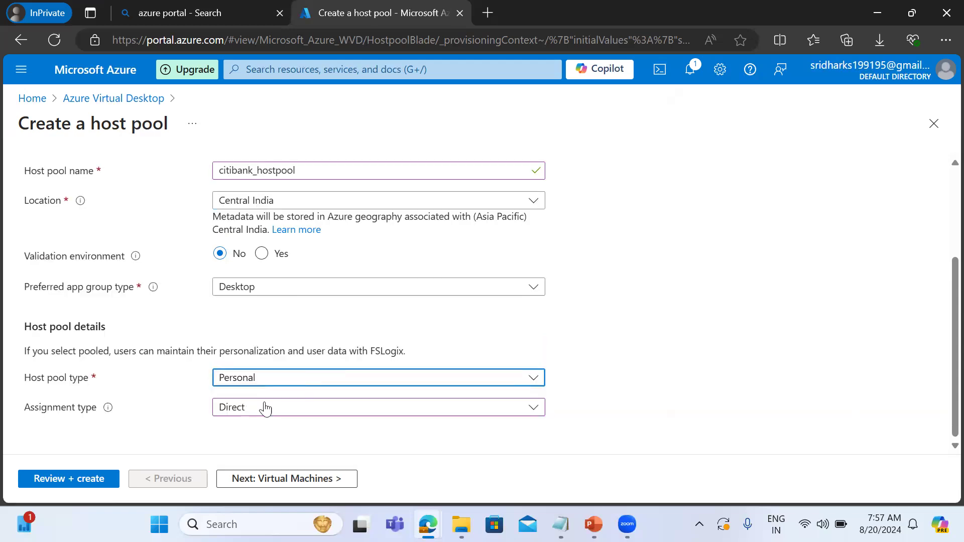
{"action": "left_click", "coordinate": [436, 414]}
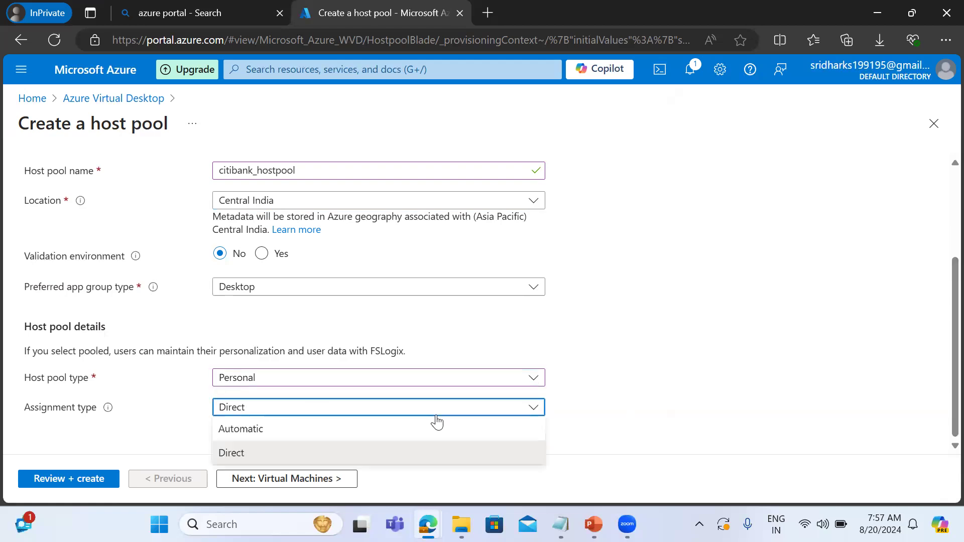
{"action": "left_click", "coordinate": [292, 429]}
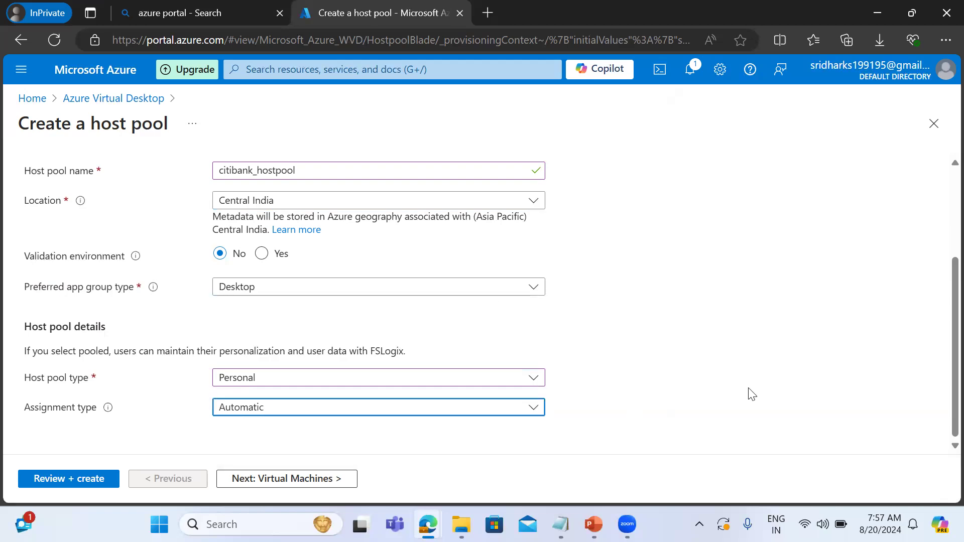
Enable adding virtual machines to the host pool and set the session host name prefix to citivdi.
{"action": "left_click", "coordinate": [279, 479]}
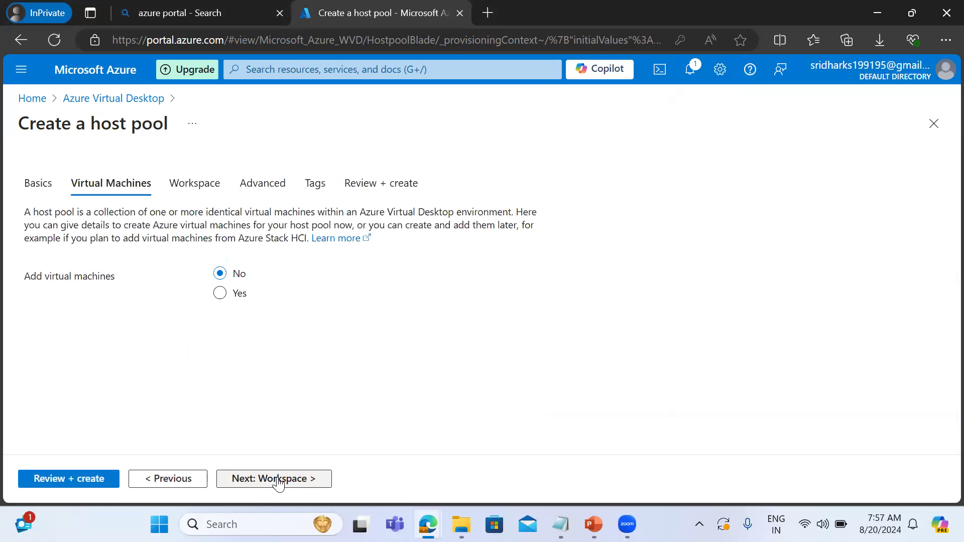
{"action": "left_click", "coordinate": [227, 295]}
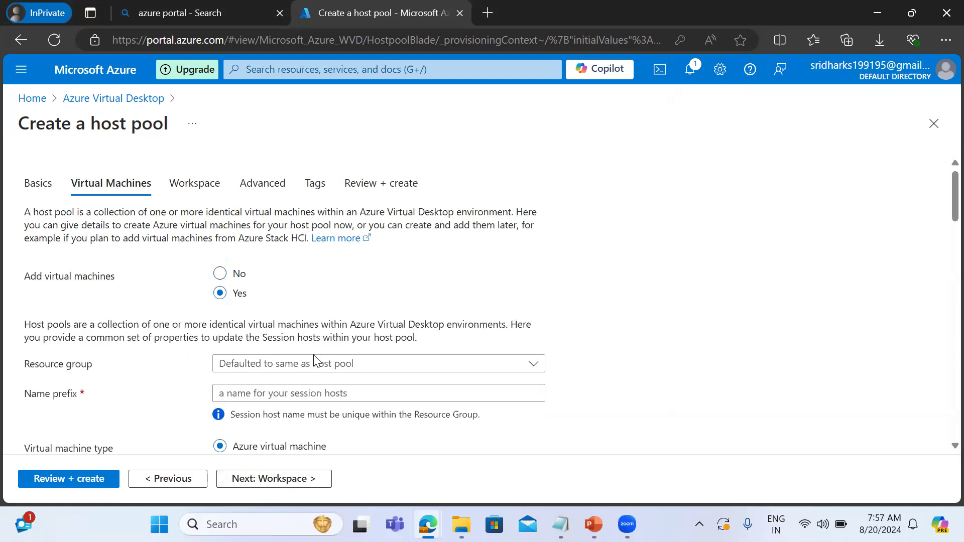
{"action": "left_click", "coordinate": [293, 363]}
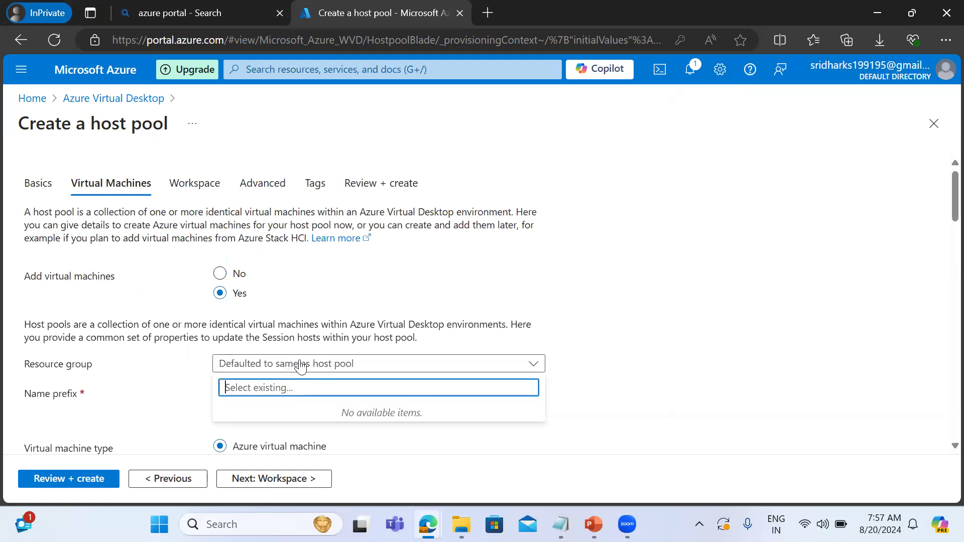
{"action": "left_click", "coordinate": [715, 374]}
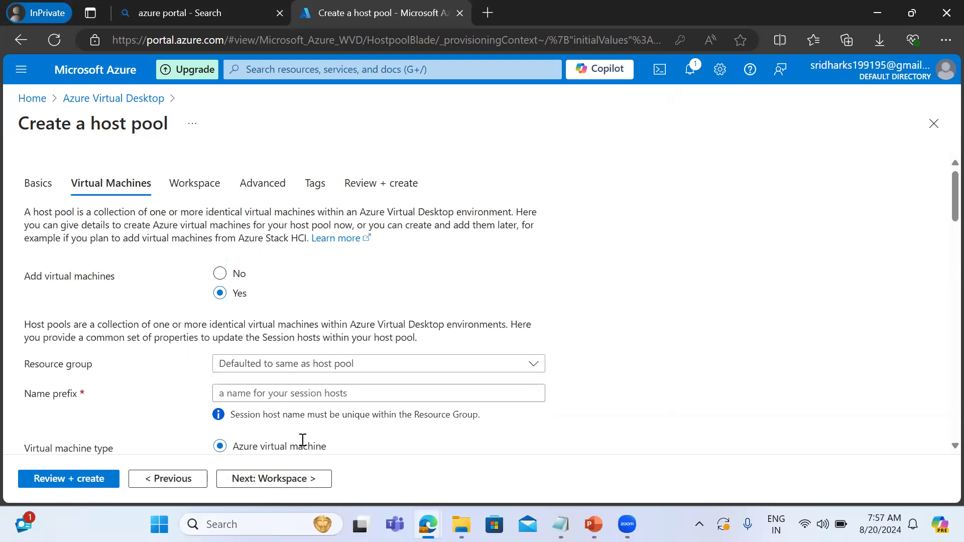
{"action": "left_click", "coordinate": [250, 398]}
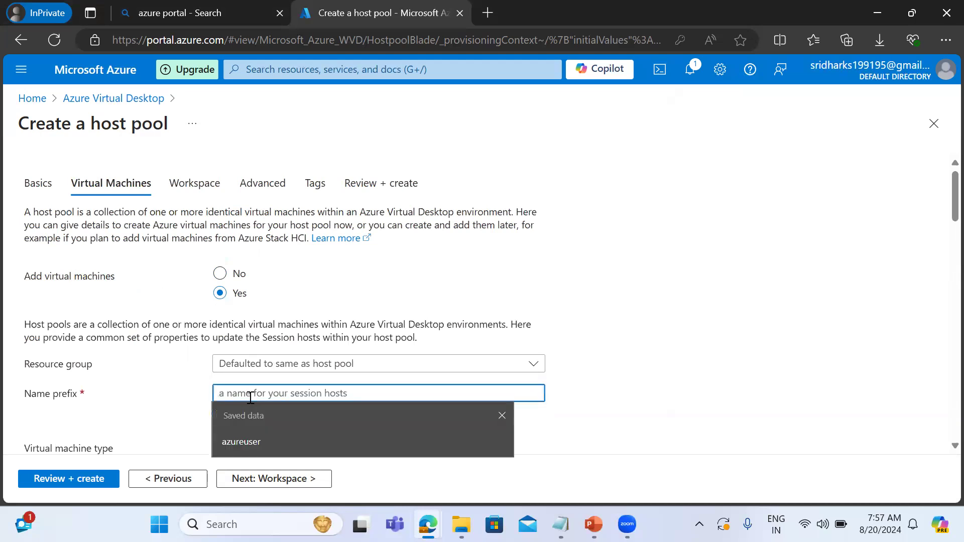
{"action": "type", "text": "citivdi"}
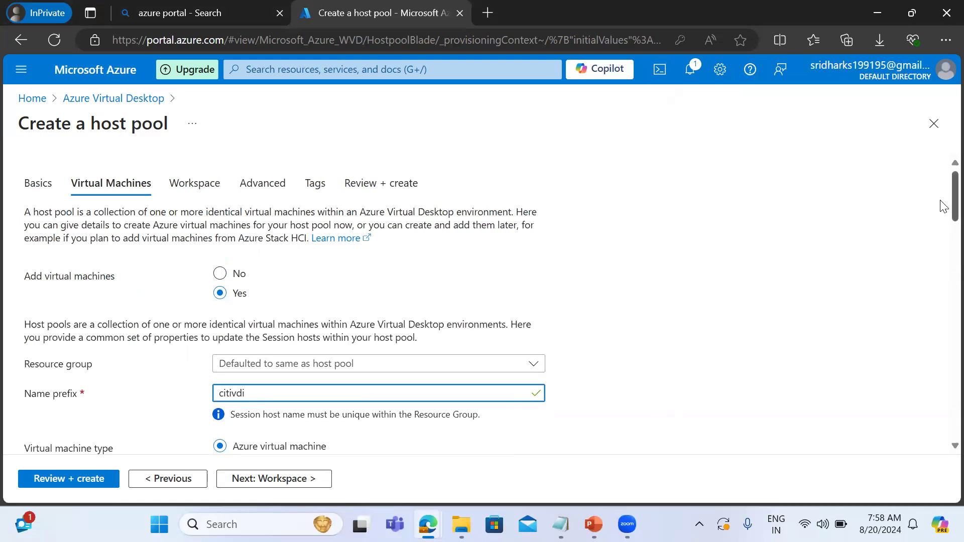
Set the virtual machine location to Central India.
{"action": "scroll", "coordinate": [941, 205], "scroll_direction": "down", "scroll_amount": 3}
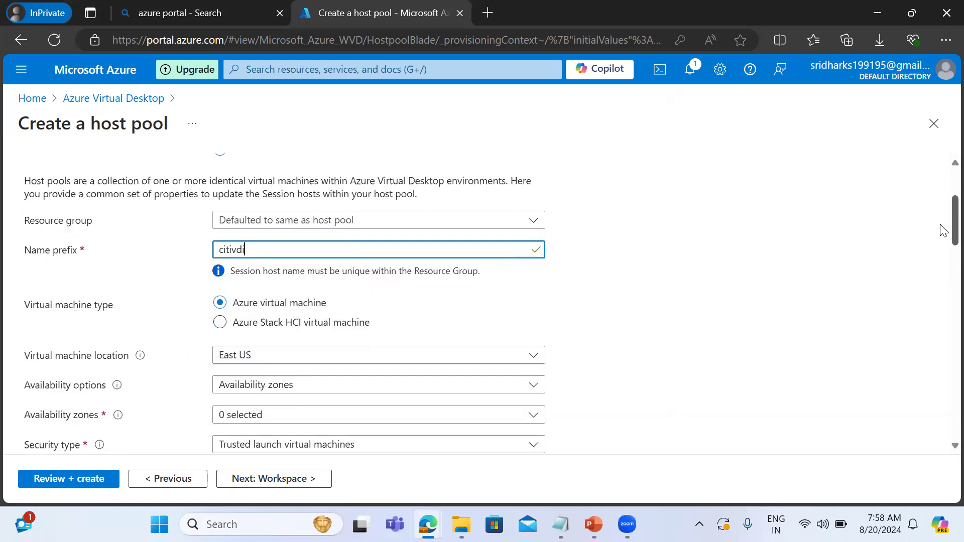
{"action": "scroll", "coordinate": [941, 235], "scroll_direction": "down", "scroll_amount": 2}
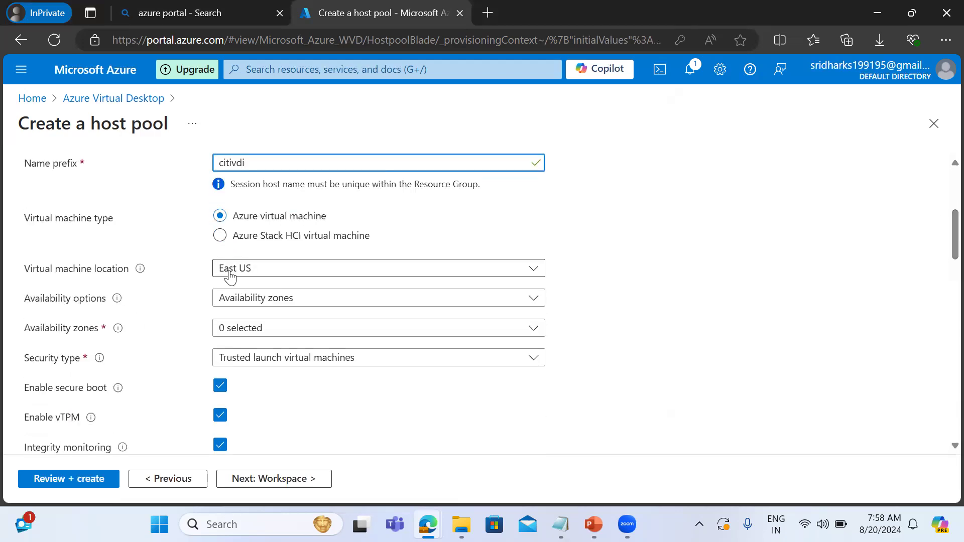
{"action": "left_click", "coordinate": [228, 274]}
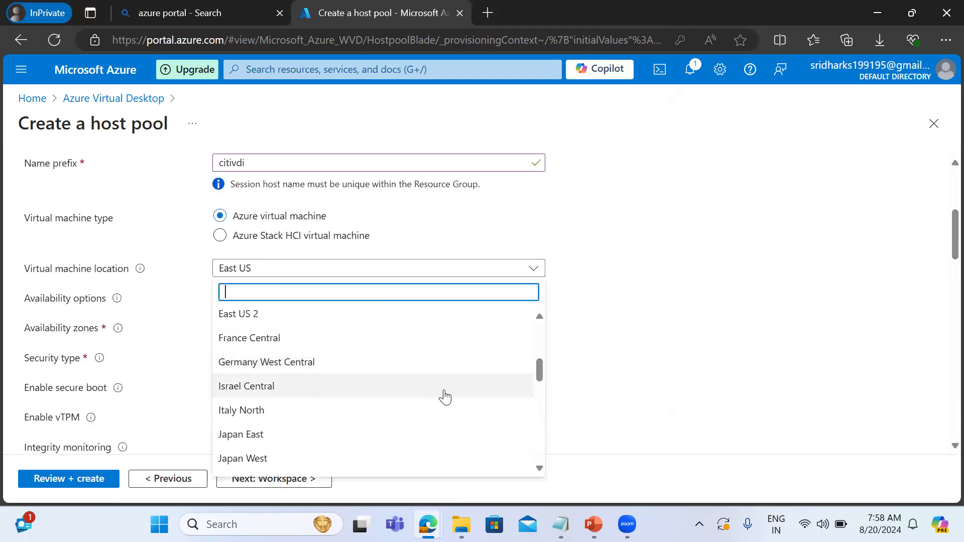
{"action": "left_click_drag", "start_coordinate": [538, 472], "coordinate": [540, 356]}
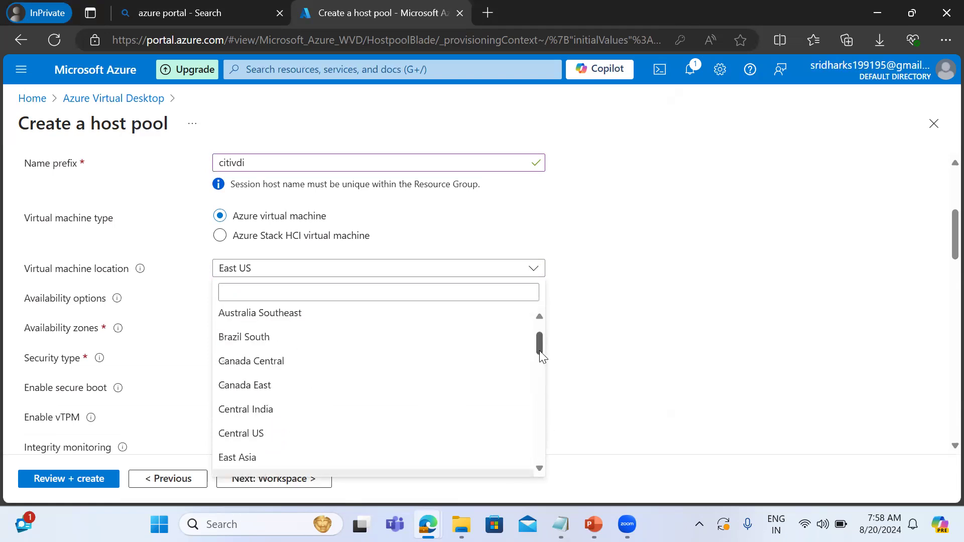
{"action": "left_click", "coordinate": [270, 414]}
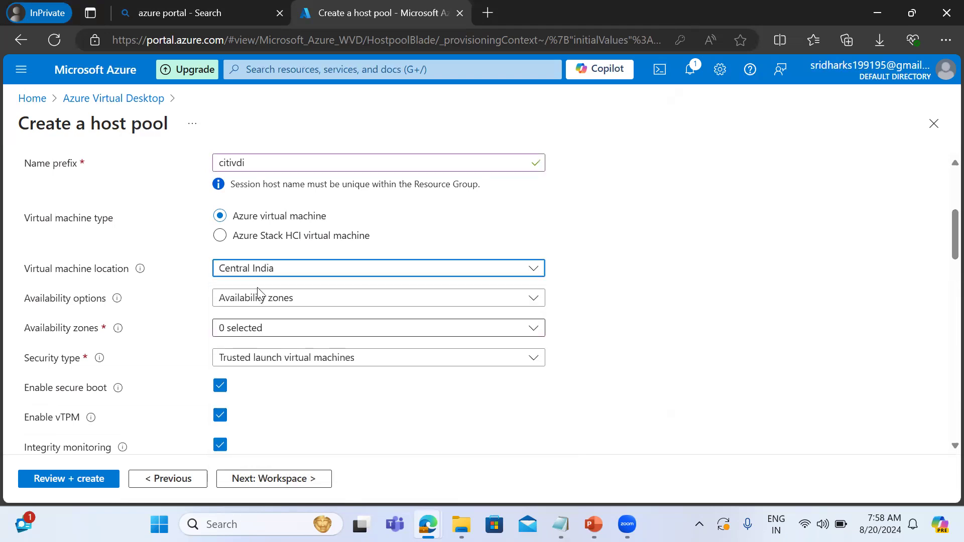
Keep Availability zones as the availability option and select Zone 1 and Zone 2 for the session hosts.
{"action": "left_click", "coordinate": [253, 299]}
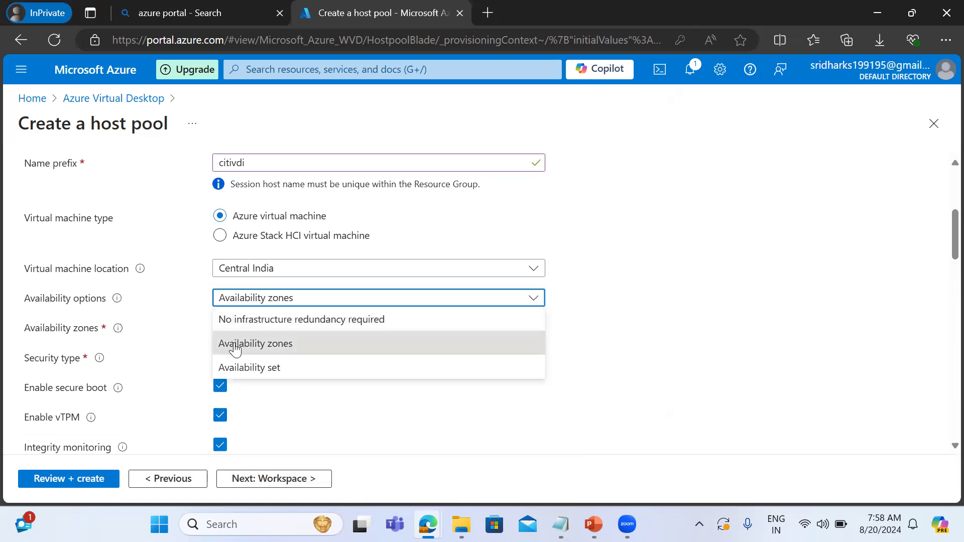
{"action": "left_click", "coordinate": [236, 343]}
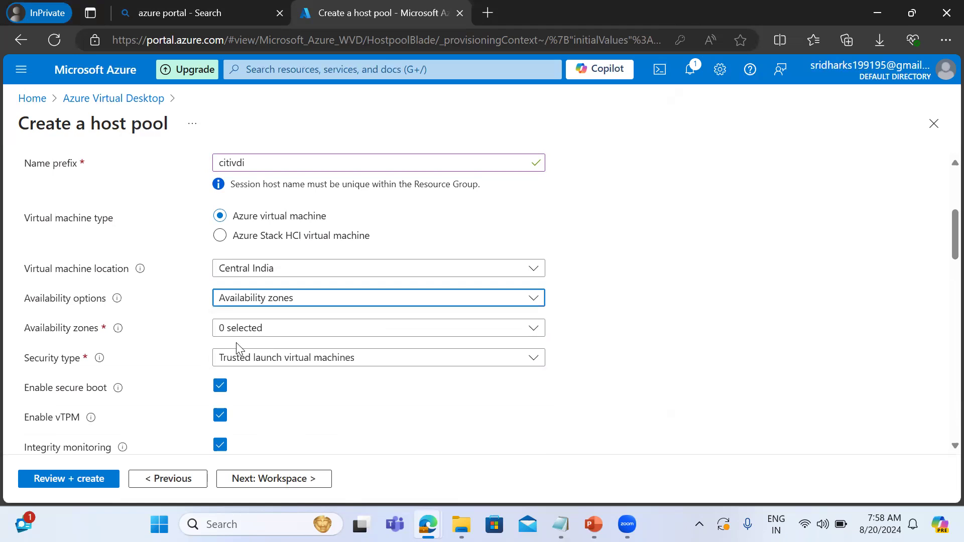
{"action": "left_click", "coordinate": [240, 303]}
{"action": "left_click", "coordinate": [369, 433]}
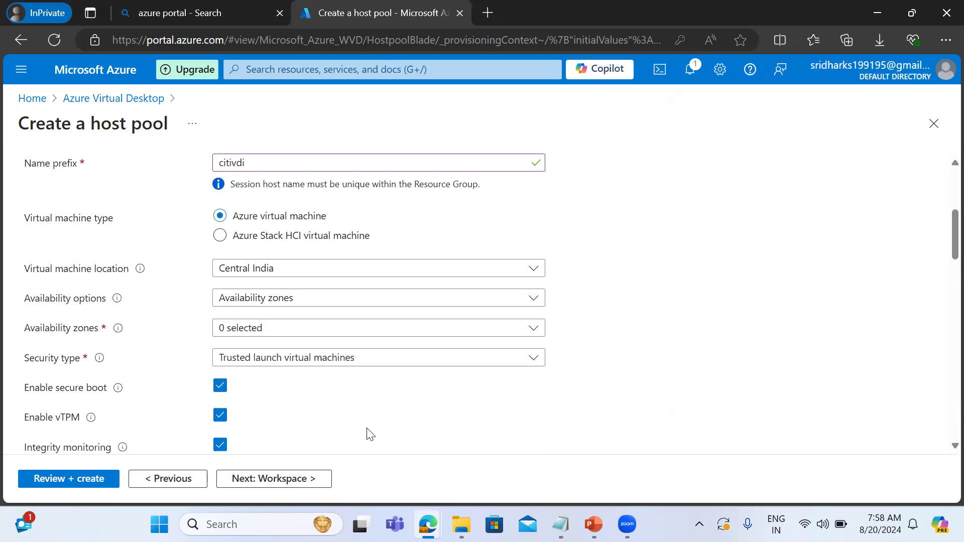
{"action": "left_click", "coordinate": [247, 333]}
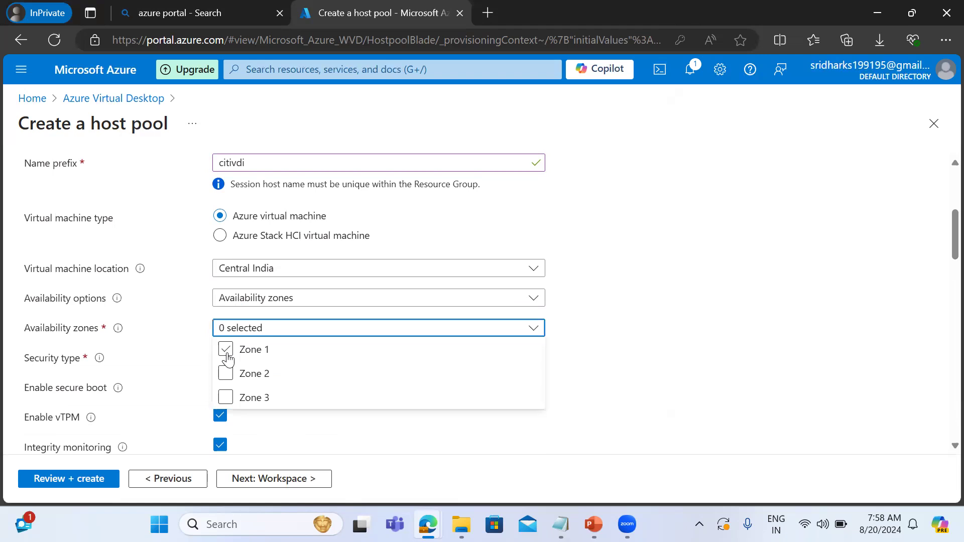
{"action": "left_click", "coordinate": [225, 348]}
{"action": "left_click", "coordinate": [225, 373]}
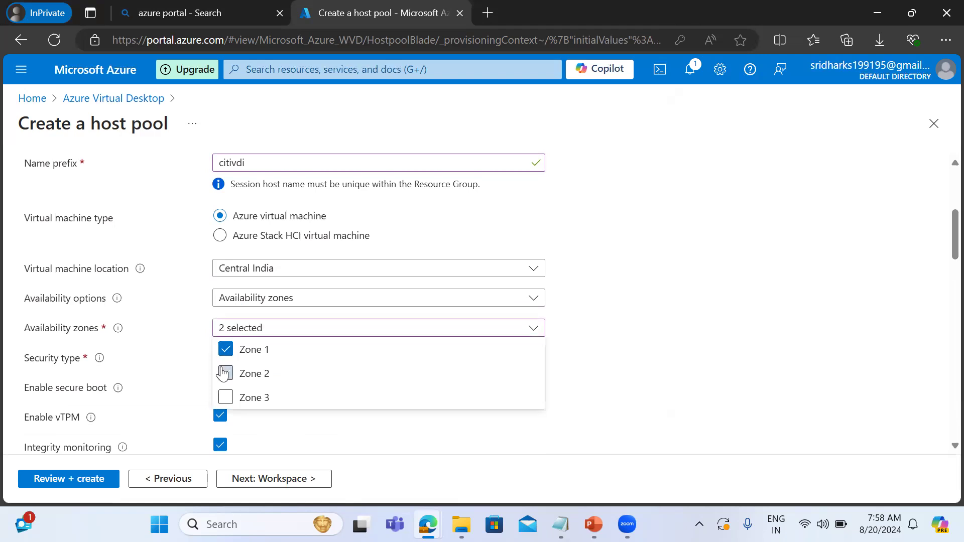
{"action": "left_click", "coordinate": [403, 439]}
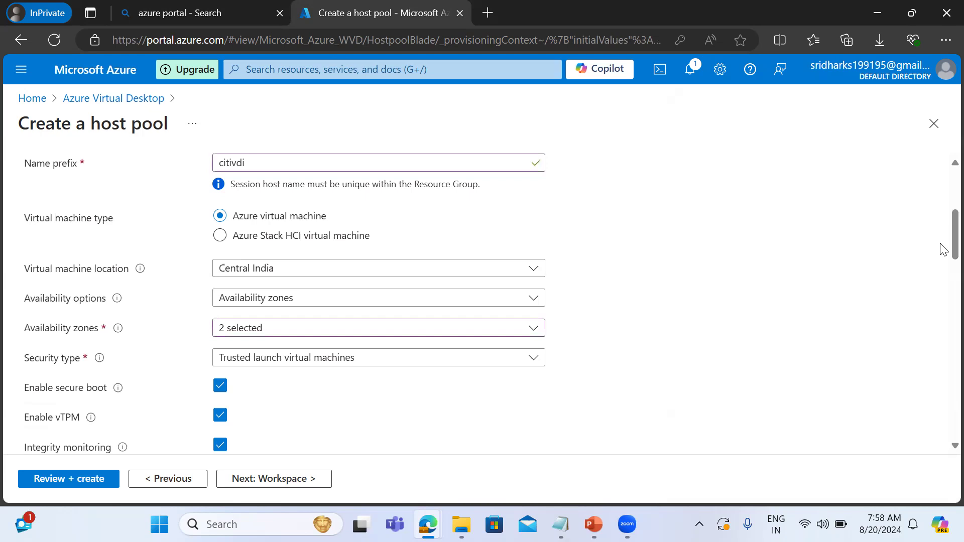
Choose Windows 11 Enterprise, Version 21H2 as the session host image.
{"action": "scroll", "coordinate": [942, 258], "scroll_direction": "down", "scroll_amount": 3}
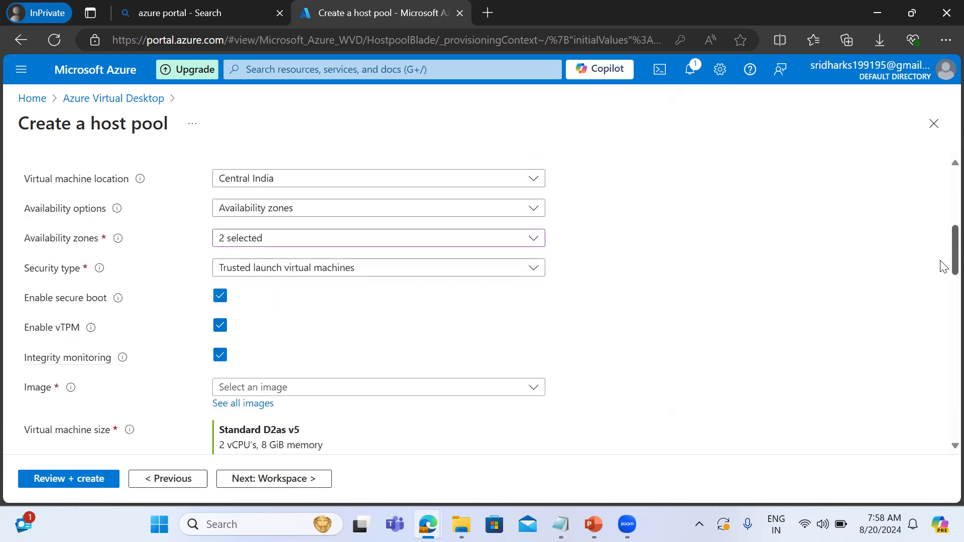
{"action": "scroll", "coordinate": [942, 281], "scroll_direction": "down", "scroll_amount": 1}
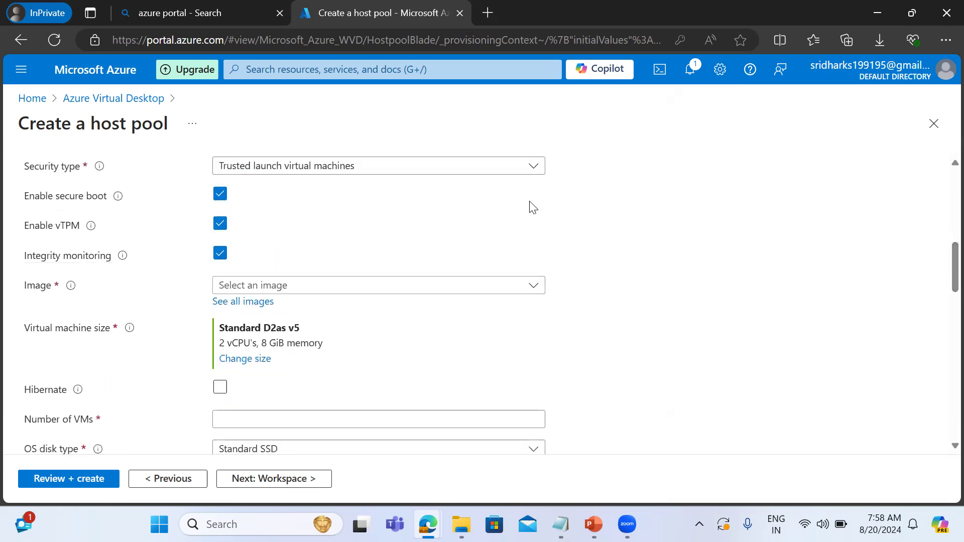
{"action": "left_click", "coordinate": [334, 290]}
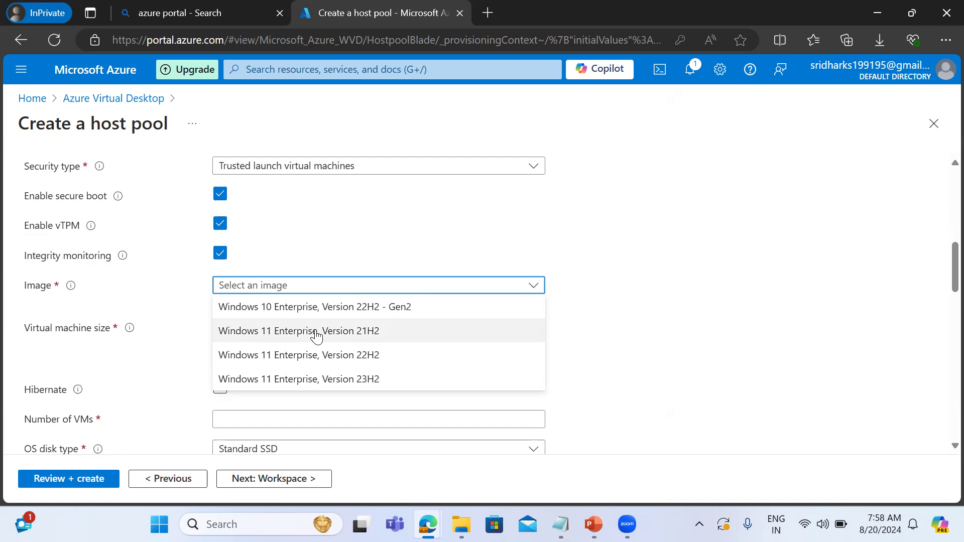
{"action": "left_click", "coordinate": [290, 335]}
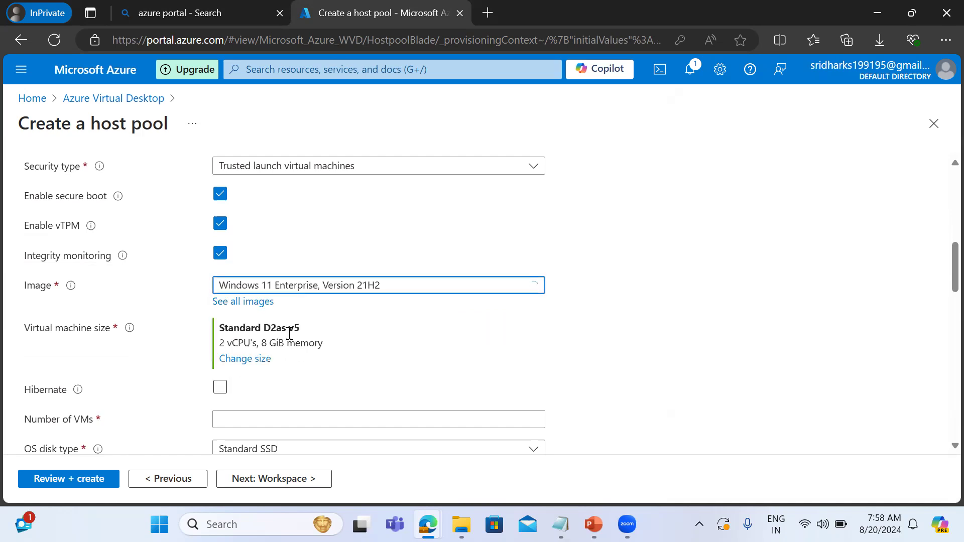
Change the virtual machine size to DS1_v2.
{"action": "left_click", "coordinate": [244, 359]}
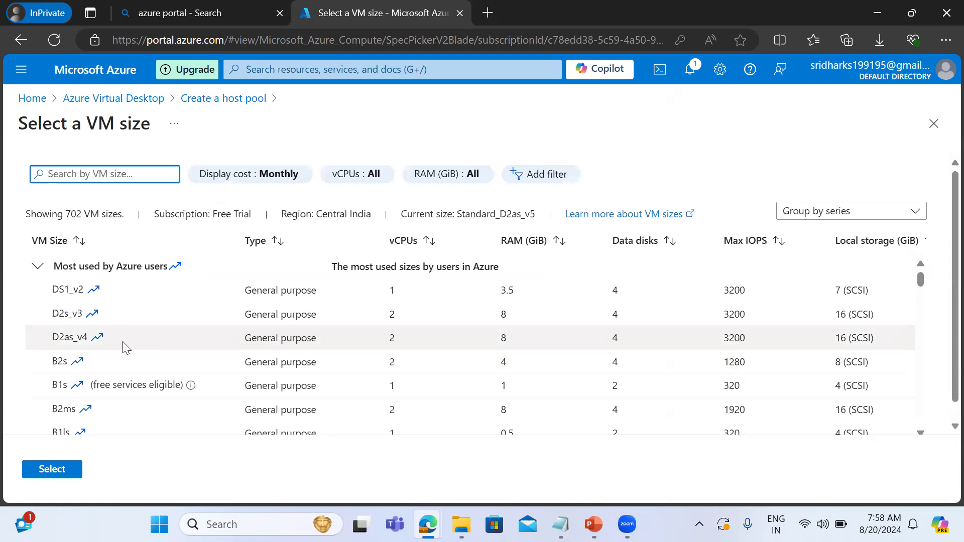
{"action": "left_click", "coordinate": [98, 296]}
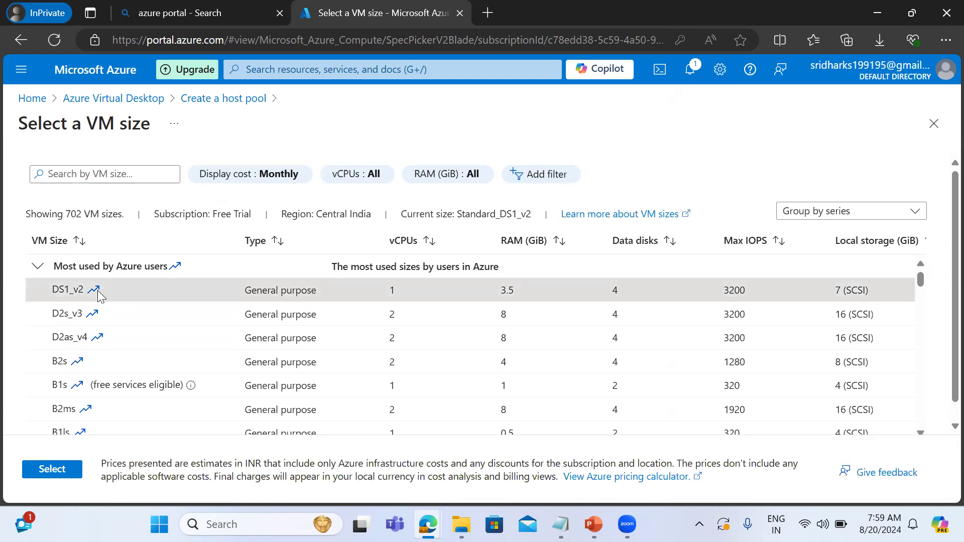
{"action": "left_click", "coordinate": [61, 468]}
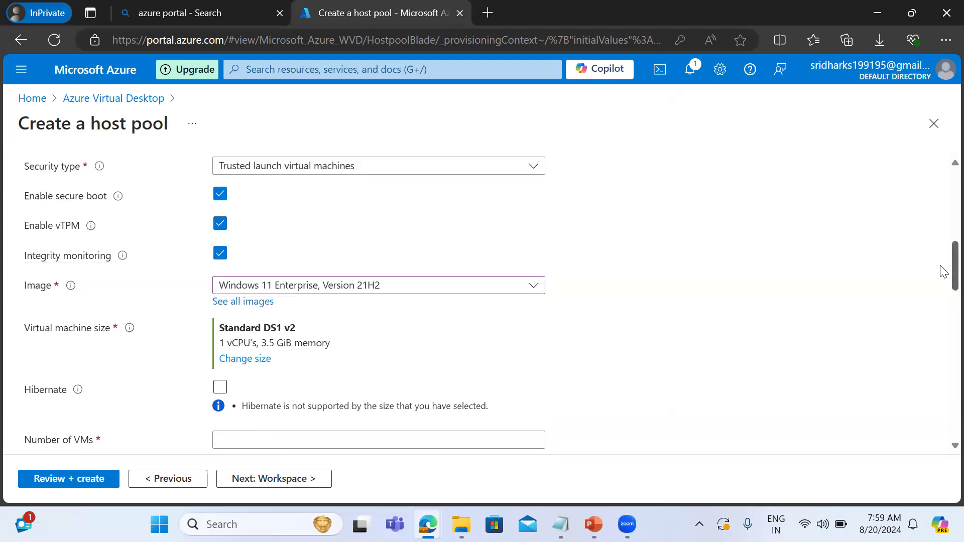
Set the number of VMs to 2 and keep Standard SSD as the OS disk type.
{"action": "scroll", "coordinate": [940, 282], "scroll_direction": "down", "scroll_amount": 4}
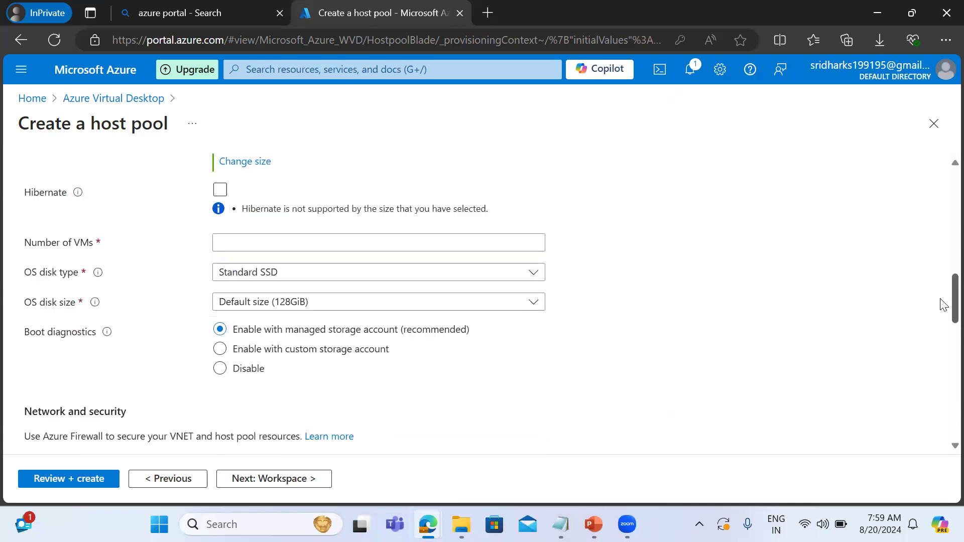
{"action": "left_click", "coordinate": [301, 231]}
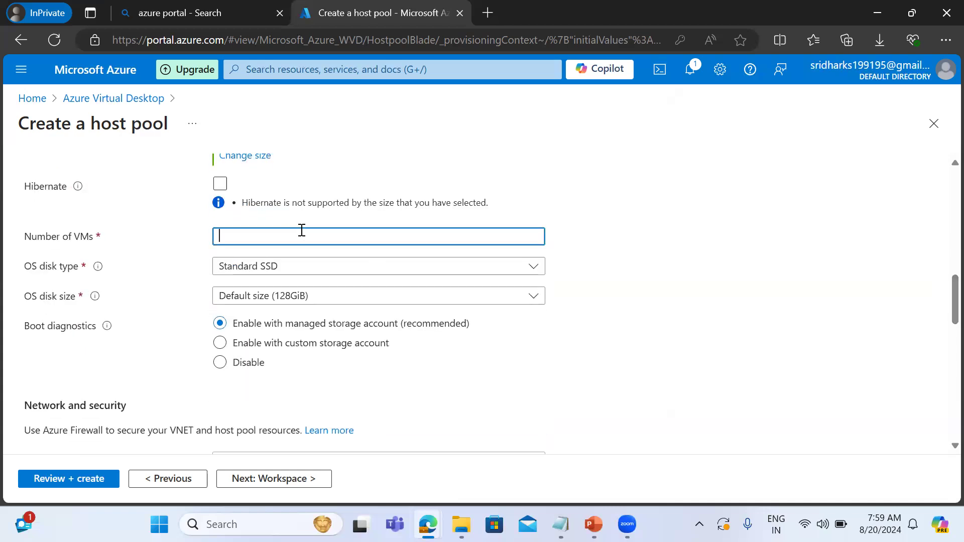
{"action": "type", "text": "2"}
{"action": "left_click", "coordinate": [271, 274]}
{"action": "left_click", "coordinate": [271, 274]}
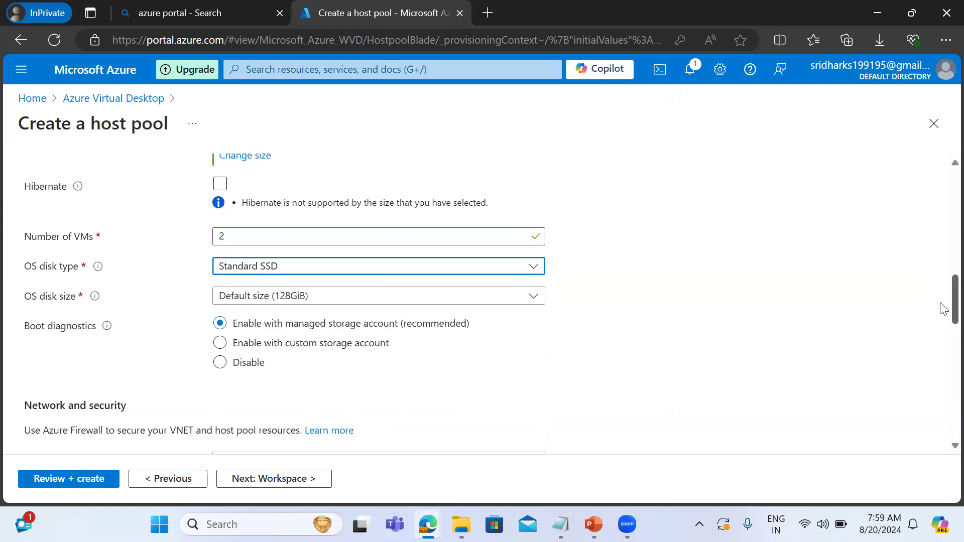
Check which virtual networks can be chosen for the session hosts.
{"action": "scroll", "coordinate": [942, 308], "scroll_direction": "down", "scroll_amount": 3}
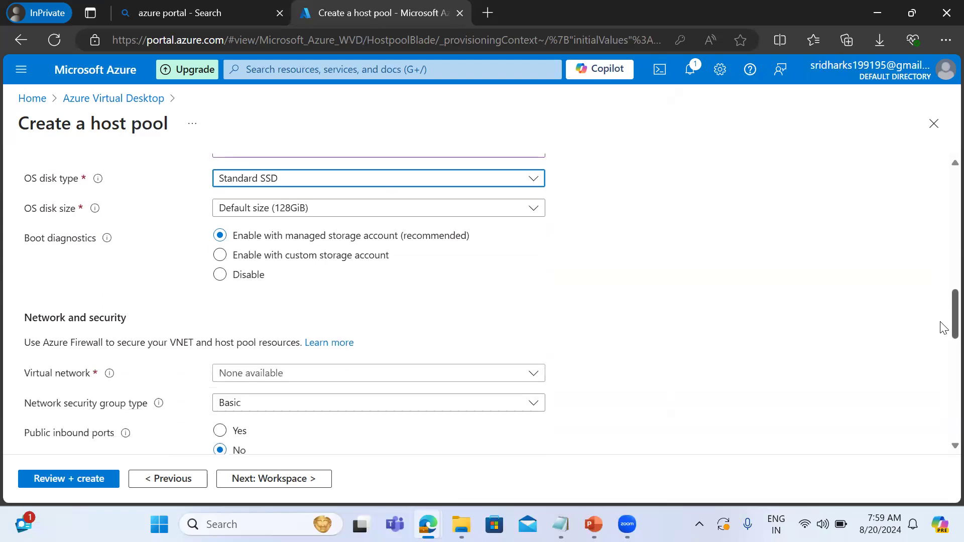
{"action": "scroll", "coordinate": [943, 327], "scroll_direction": "down", "scroll_amount": 1}
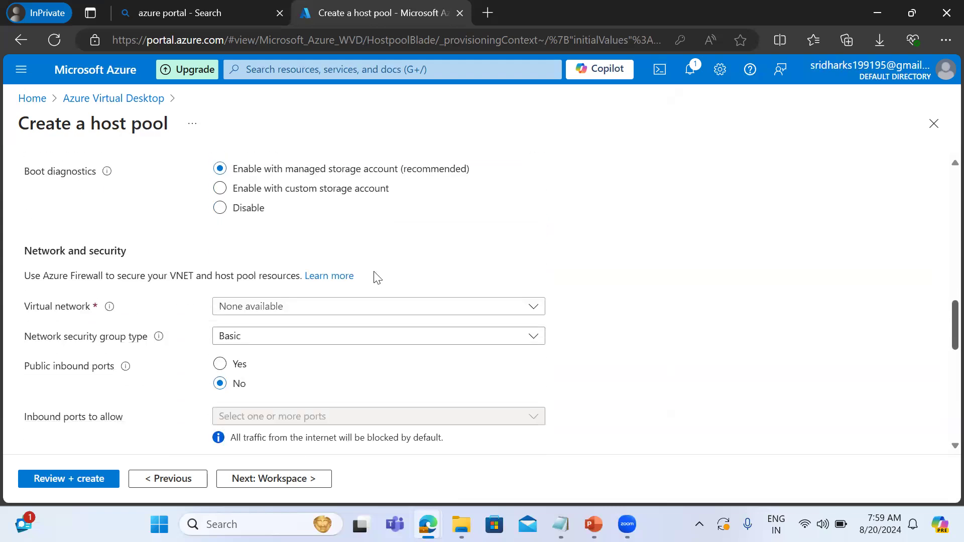
{"action": "left_click", "coordinate": [277, 312]}
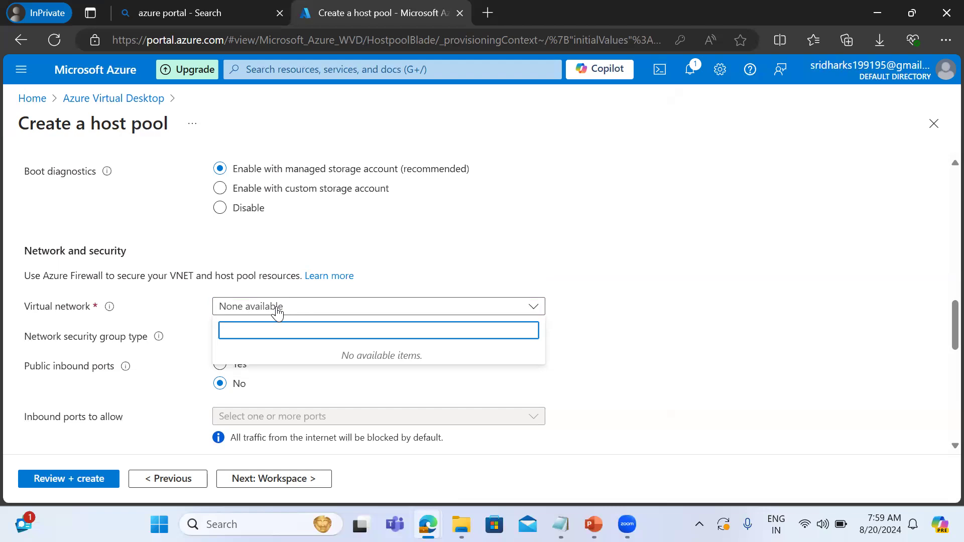
{"action": "left_click", "coordinate": [740, 347]}
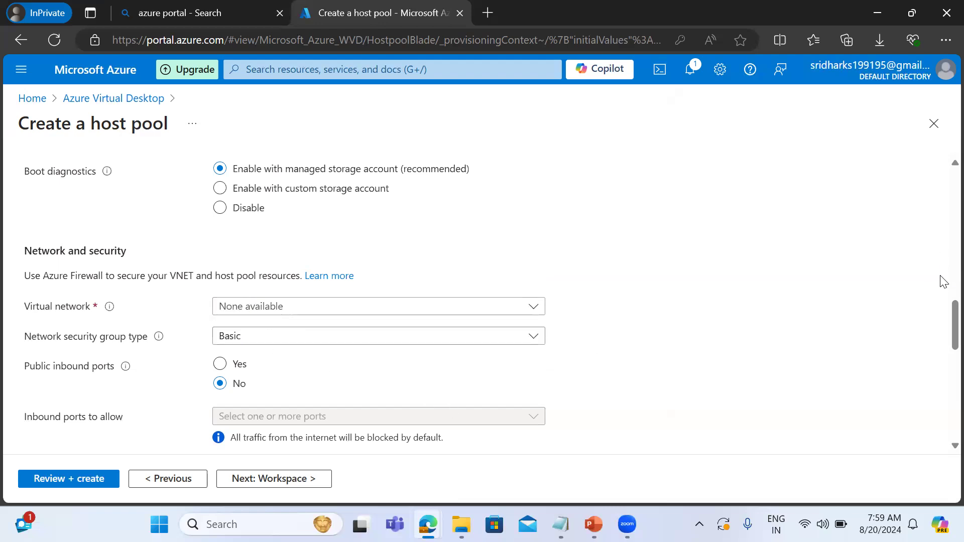
Set the directory that the virtual machines join to Microsoft Entra ID.
{"action": "scroll", "coordinate": [943, 317], "scroll_direction": "down", "scroll_amount": 5}
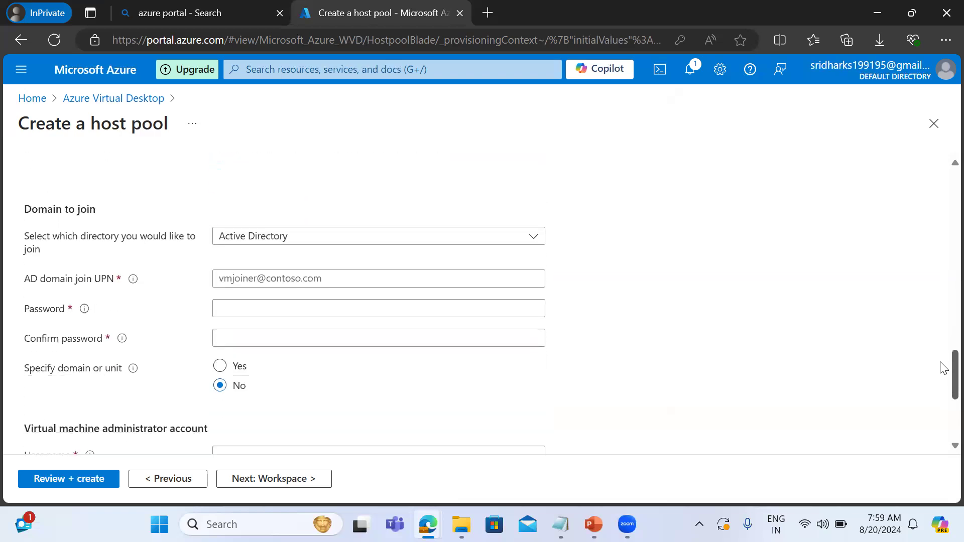
{"action": "left_click", "coordinate": [285, 240]}
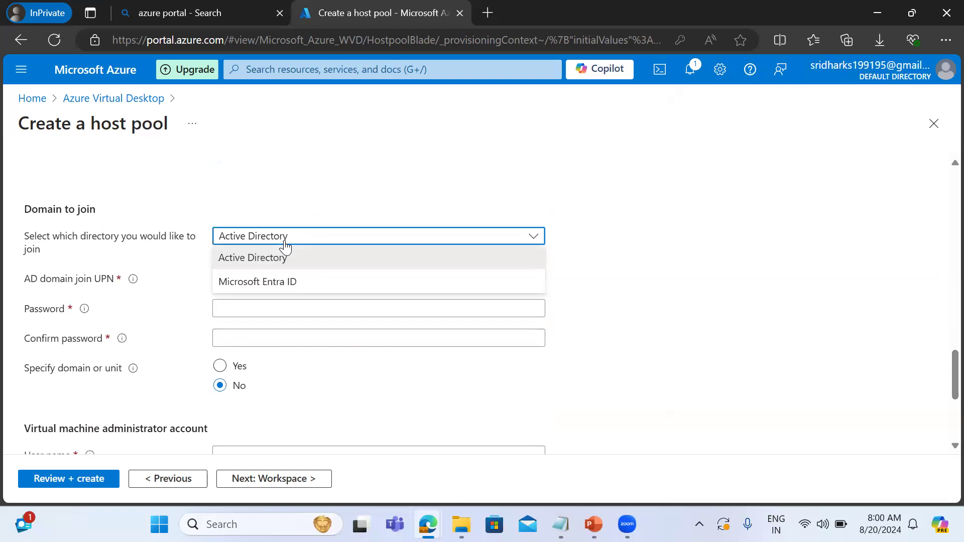
{"action": "left_click", "coordinate": [253, 281]}
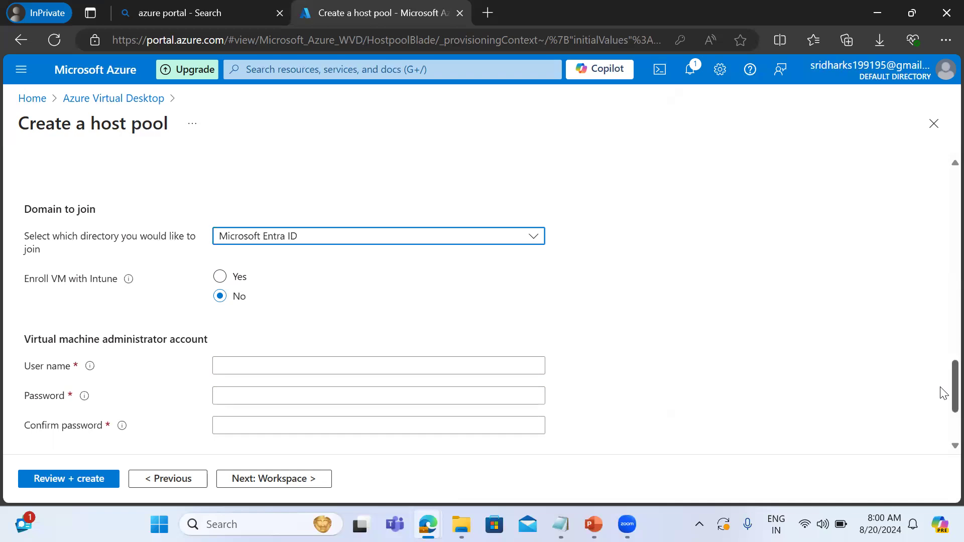
Set adding virtual machines to No for the host pool and continue to the workspace settings.
{"action": "left_click_drag", "start_coordinate": [944, 361], "coordinate": [943, 187]}
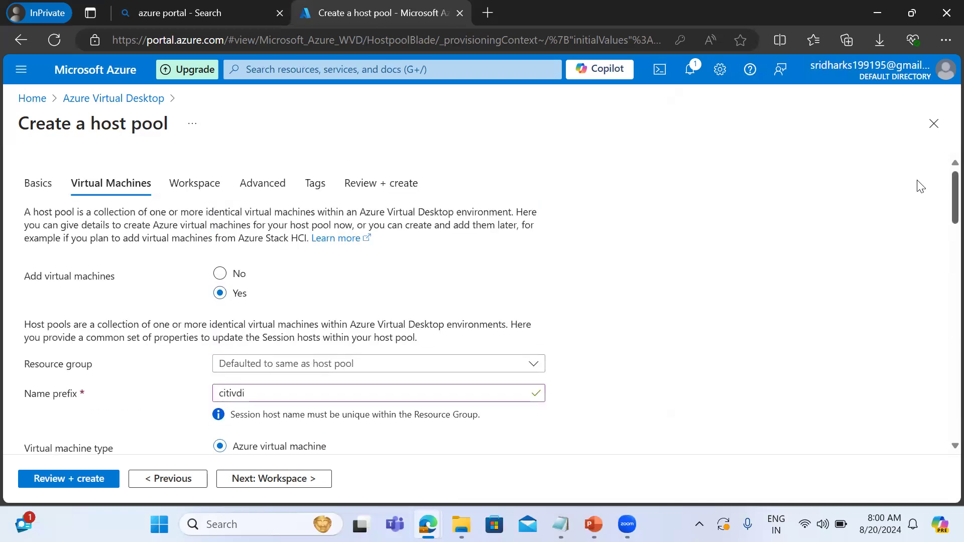
{"action": "left_click", "coordinate": [221, 276]}
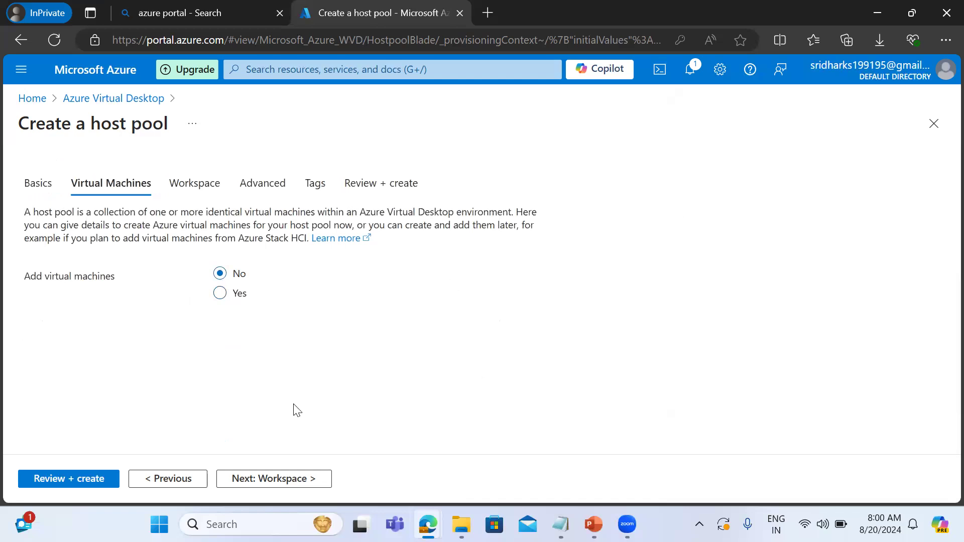
{"action": "left_click", "coordinate": [261, 481]}
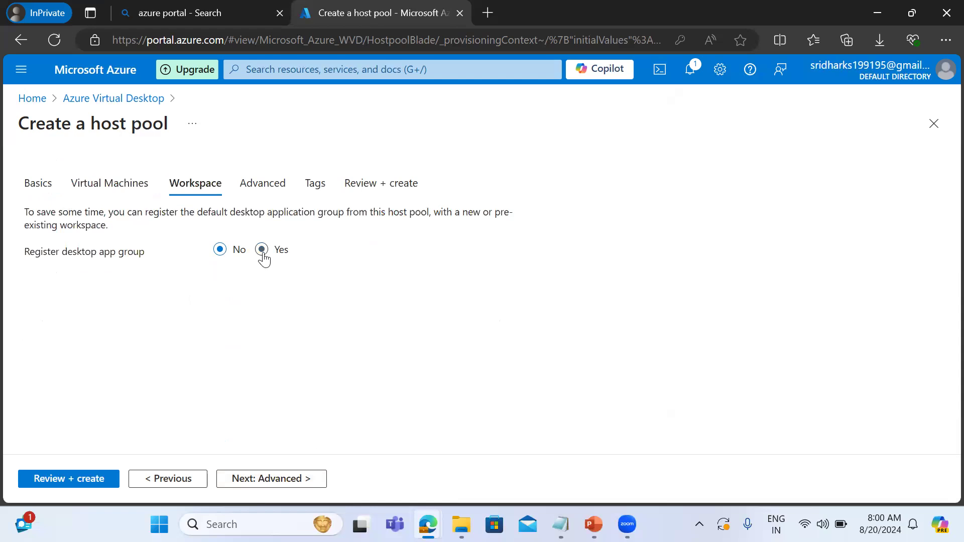
Switch desktop app group registration to Yes and back to No, and validate the host pool configuration without enabling diagnostics.
{"action": "left_click", "coordinate": [262, 250]}
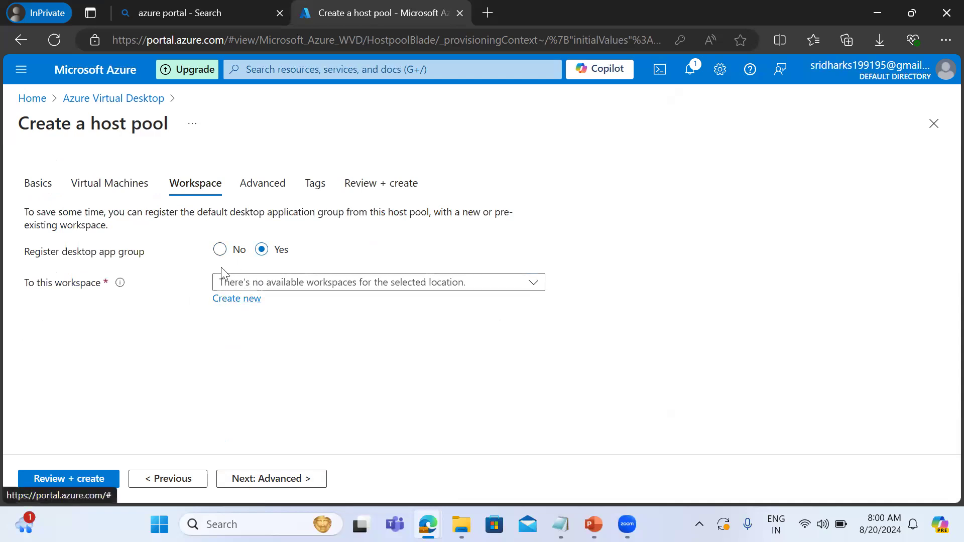
{"action": "left_click", "coordinate": [220, 250]}
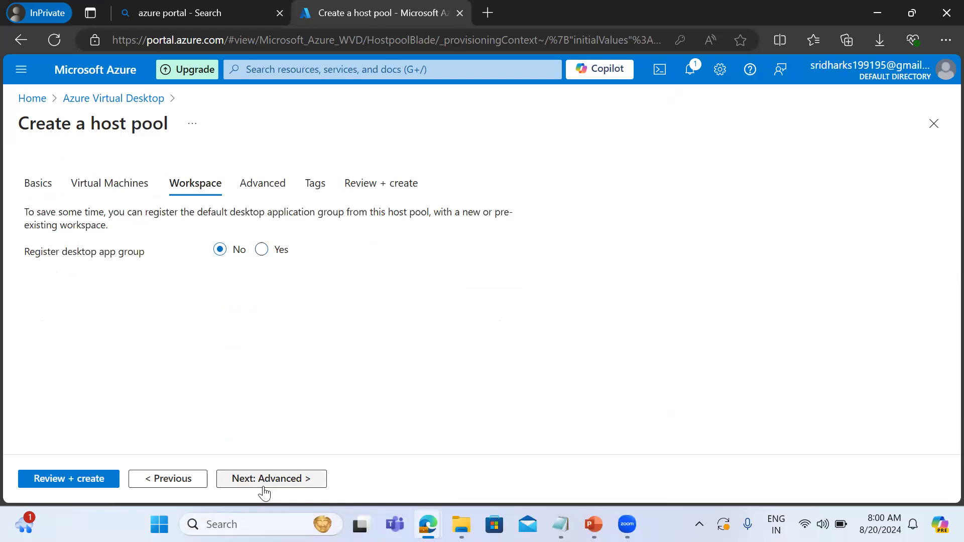
{"action": "left_click", "coordinate": [257, 475]}
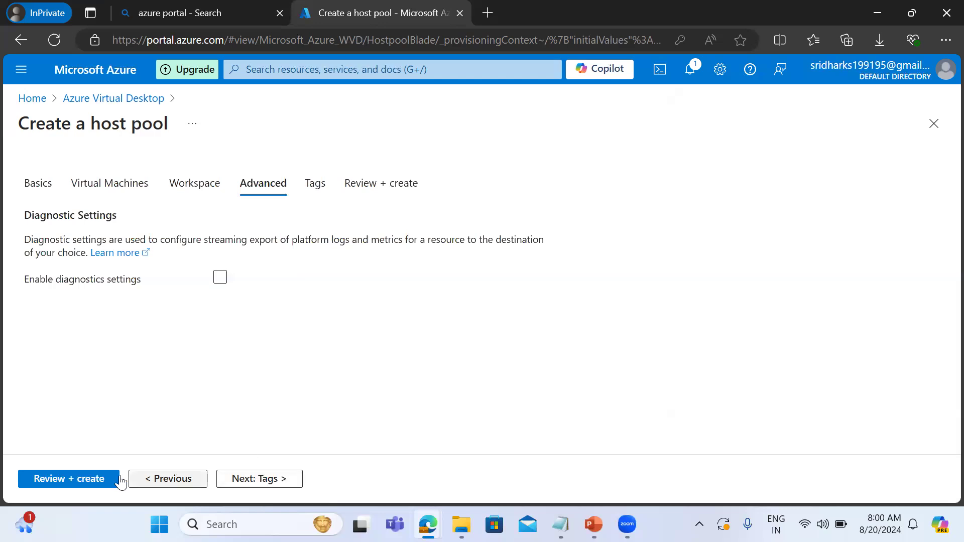
{"action": "left_click", "coordinate": [81, 484]}
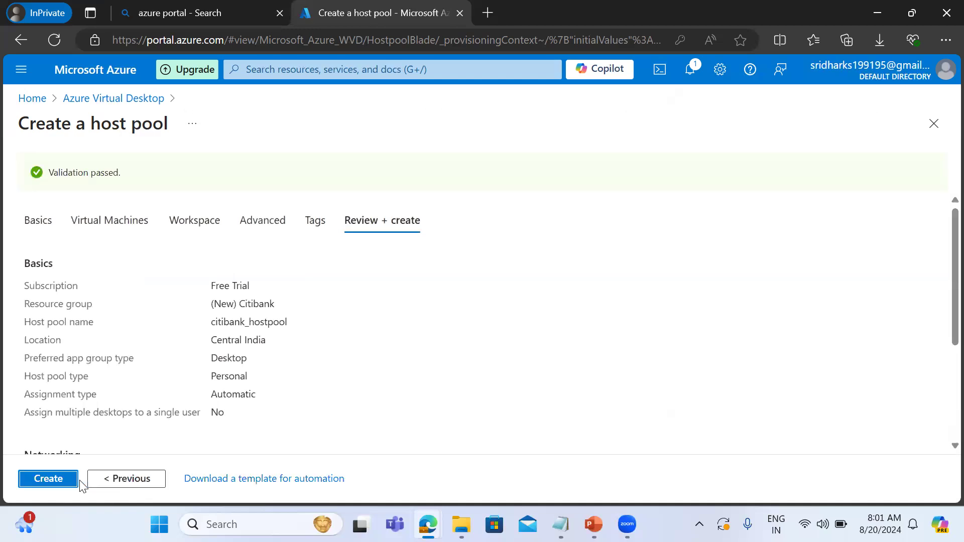
Deploy the validated host pool and start creating a new virtual network.
{"action": "left_click", "coordinate": [64, 482]}
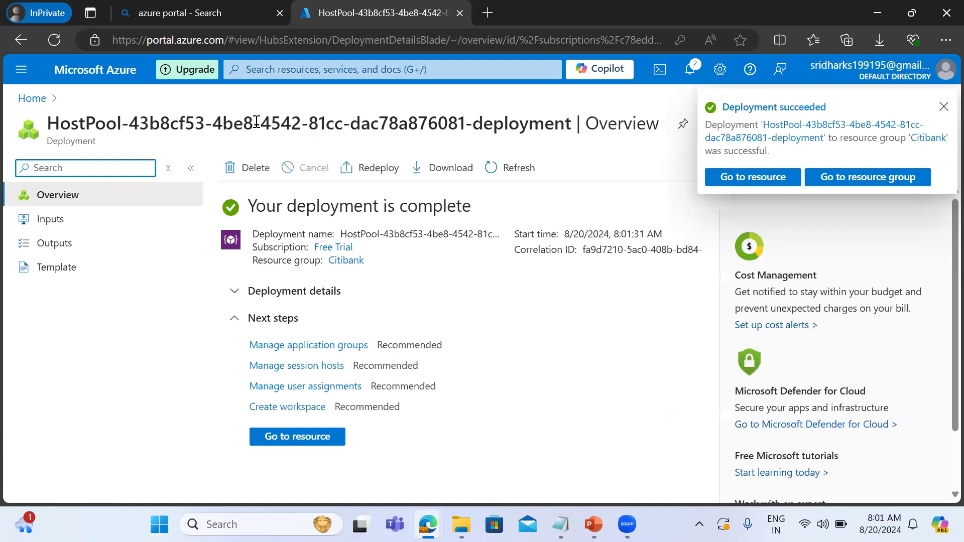
{"action": "left_click", "coordinate": [261, 70]}
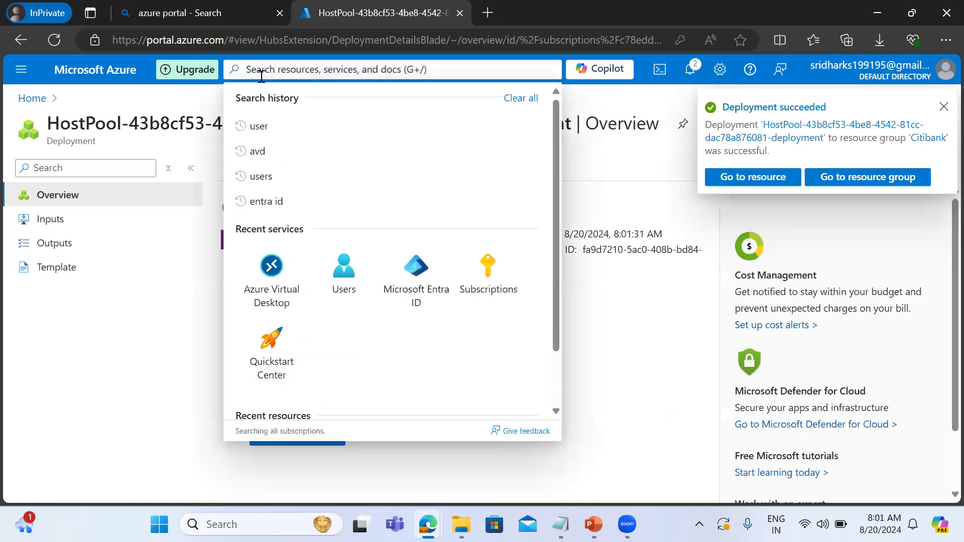
{"action": "type", "text": "vnet"}
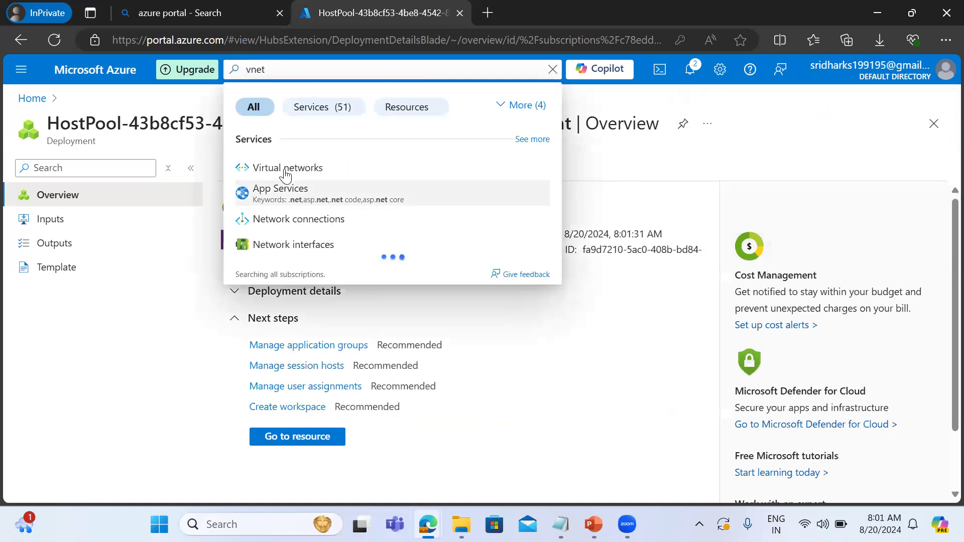
{"action": "left_click", "coordinate": [286, 168]}
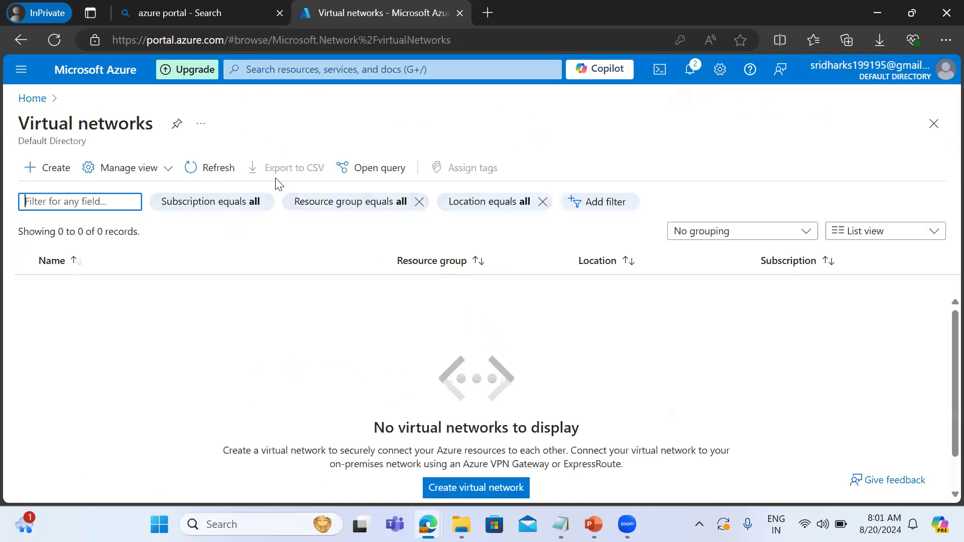
{"action": "left_click", "coordinate": [49, 166]}
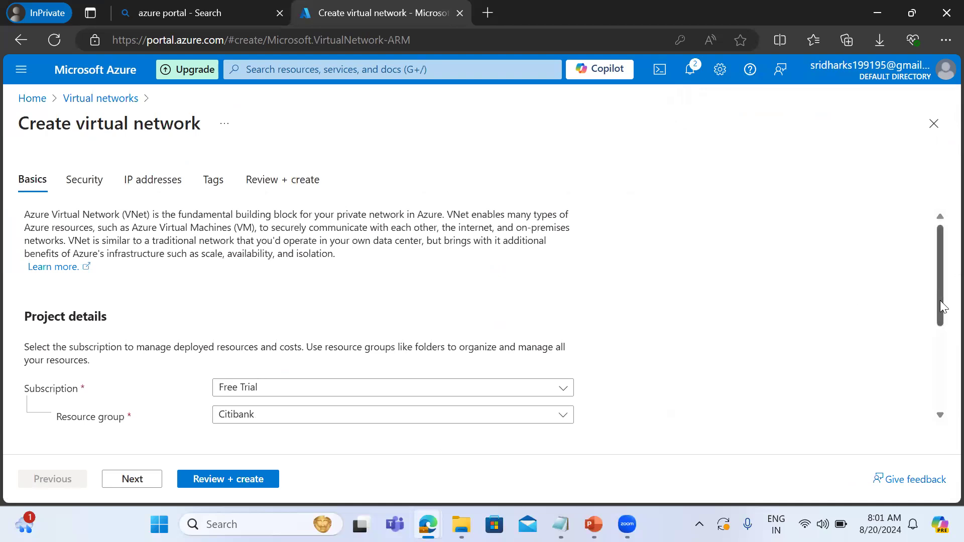
Name the virtual network citi_vdi_vnet and continue to its IP address settings, keeping the default security options.
{"action": "left_click_drag", "start_coordinate": [942, 313], "coordinate": [921, 421]}
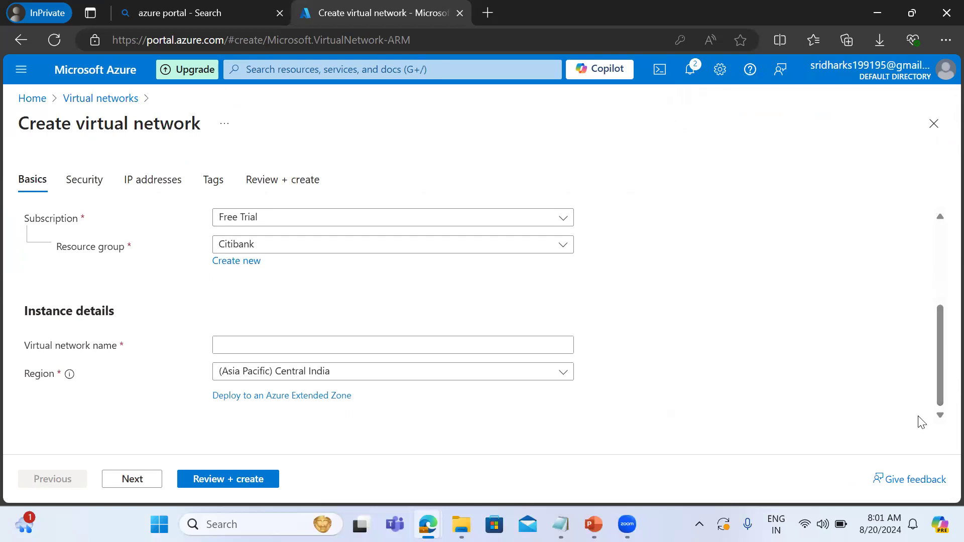
{"action": "left_click", "coordinate": [251, 346]}
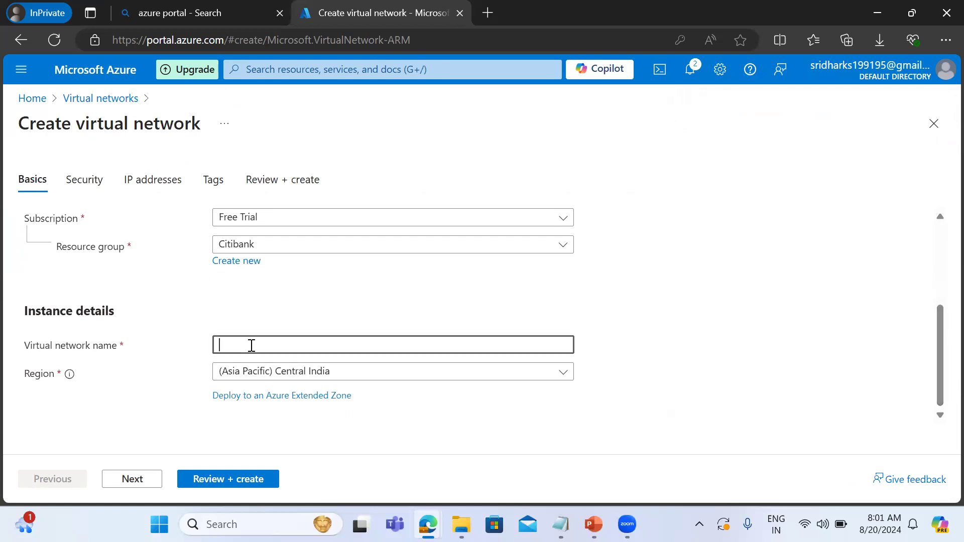
{"action": "type", "text": "citi_vdi_vnet"}
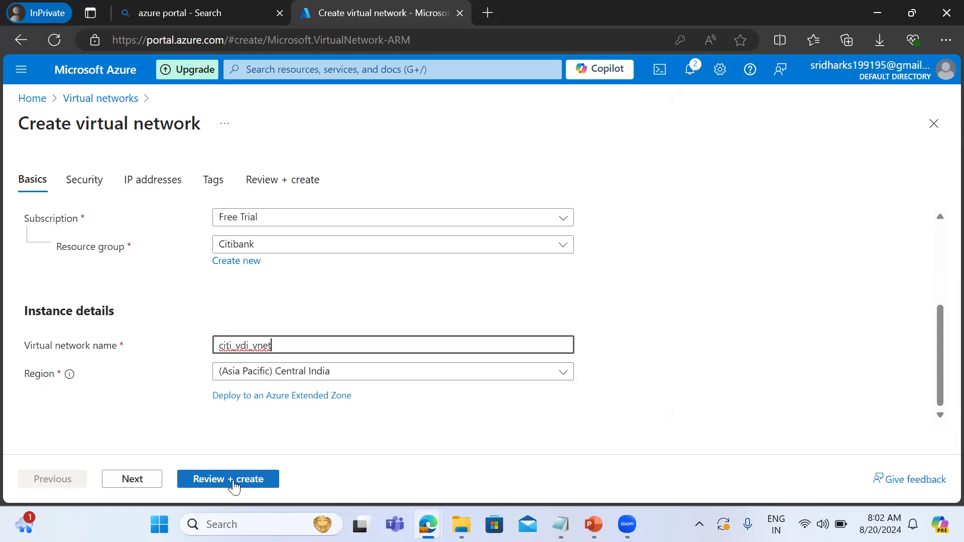
{"action": "left_click", "coordinate": [130, 478]}
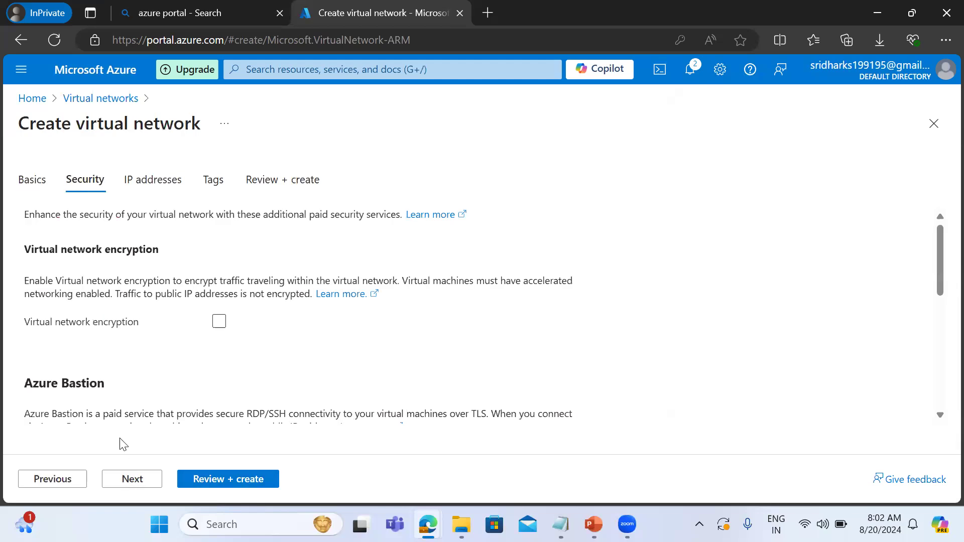
{"action": "left_click", "coordinate": [133, 481]}
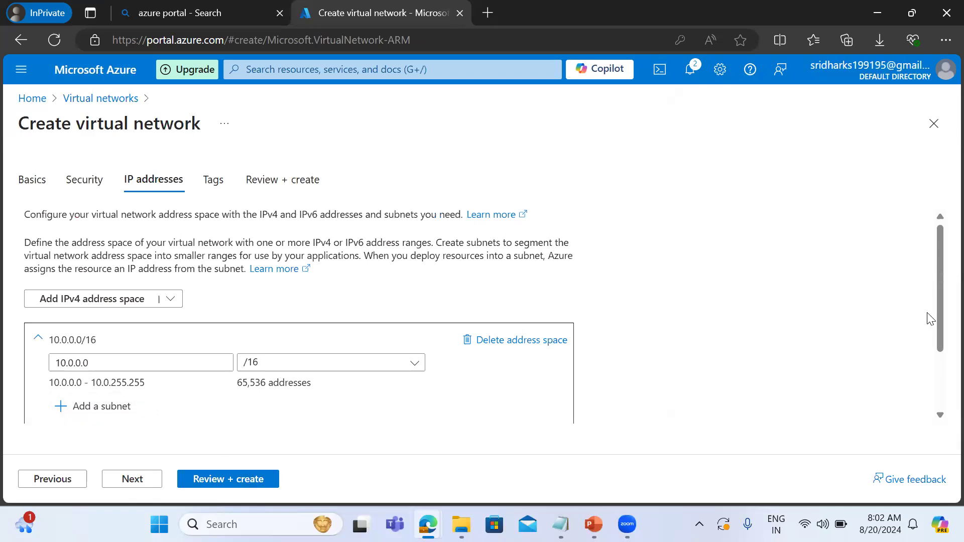
Add subnet default2 starting at 10.0.1.0 with size /24 to the 10.0.0.0/16 address space, and create the virtual network.
{"action": "left_click_drag", "start_coordinate": [936, 326], "coordinate": [932, 379]}
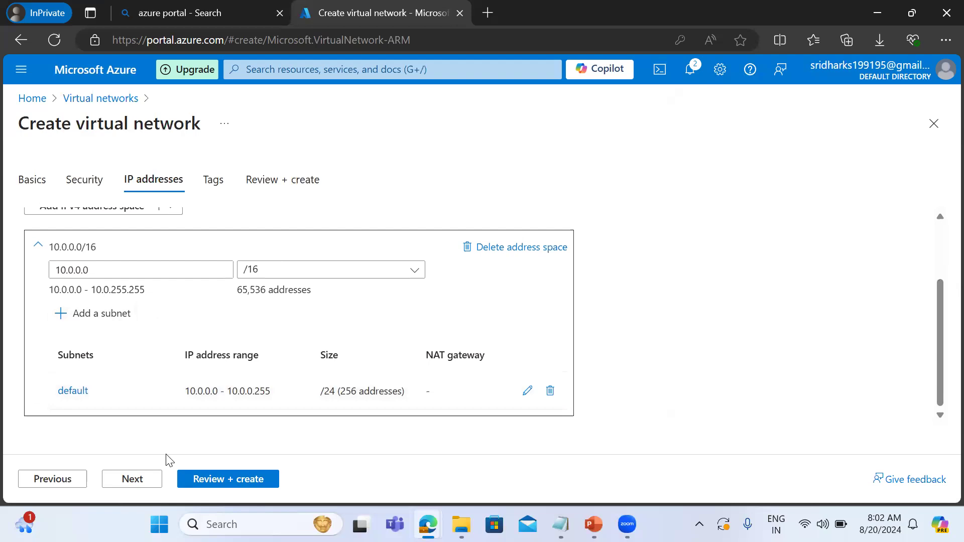
{"action": "left_click", "coordinate": [105, 314]}
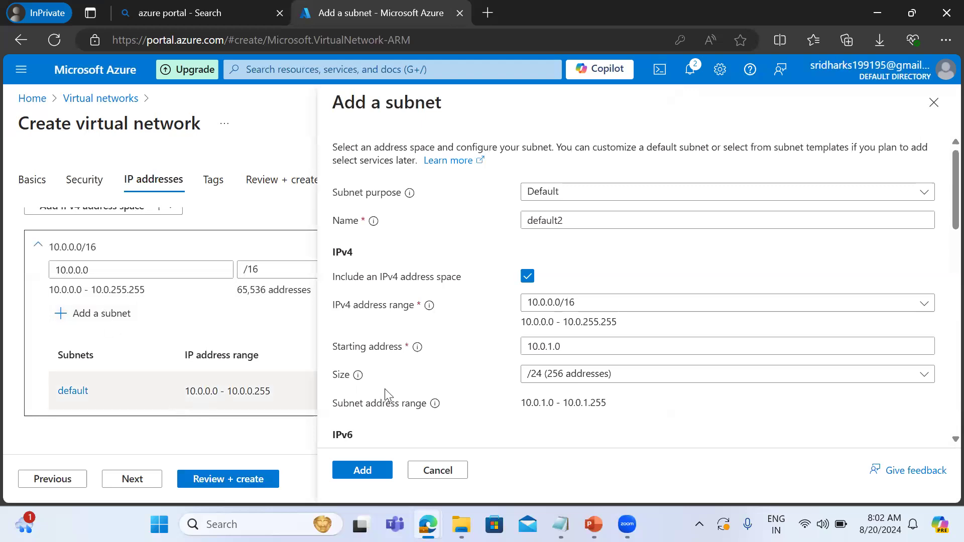
{"action": "left_click", "coordinate": [353, 472]}
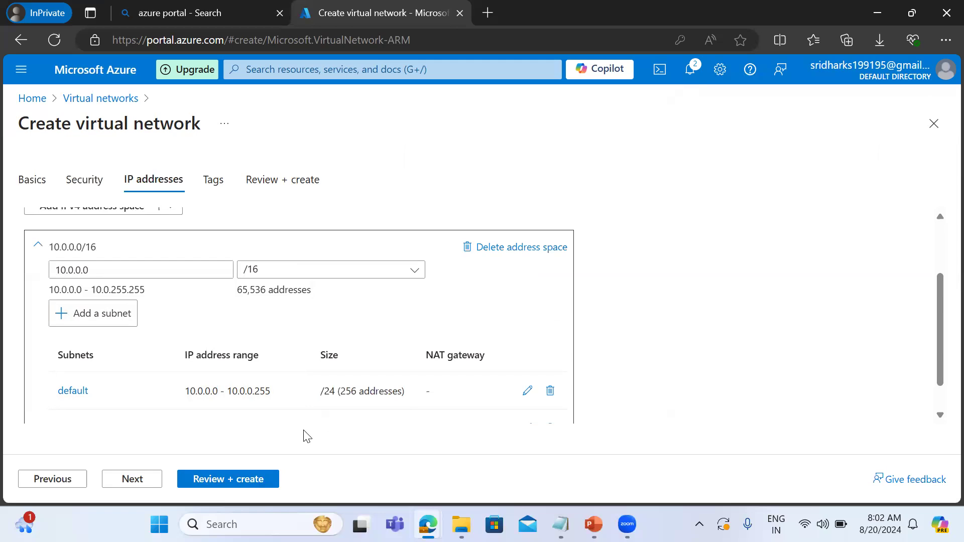
{"action": "left_click", "coordinate": [231, 480]}
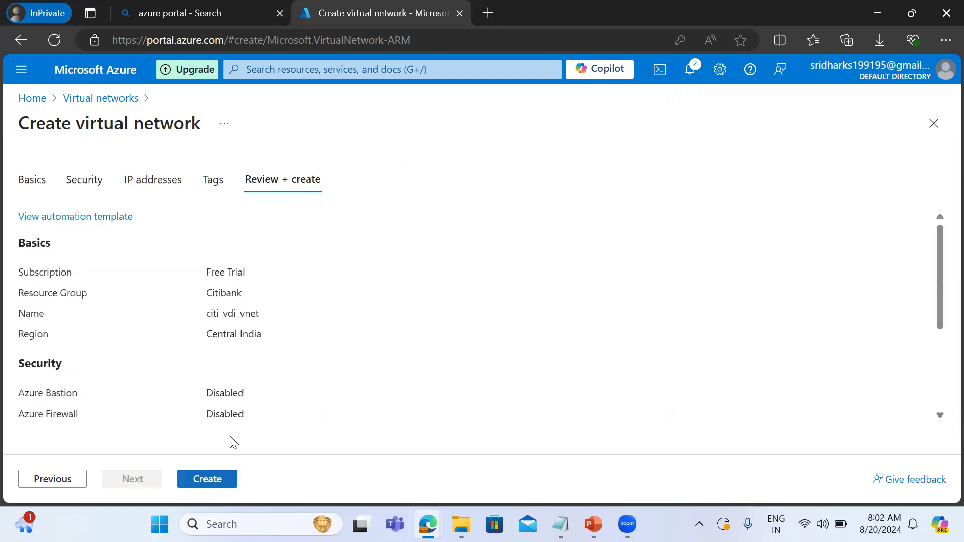
{"action": "left_click", "coordinate": [208, 480]}
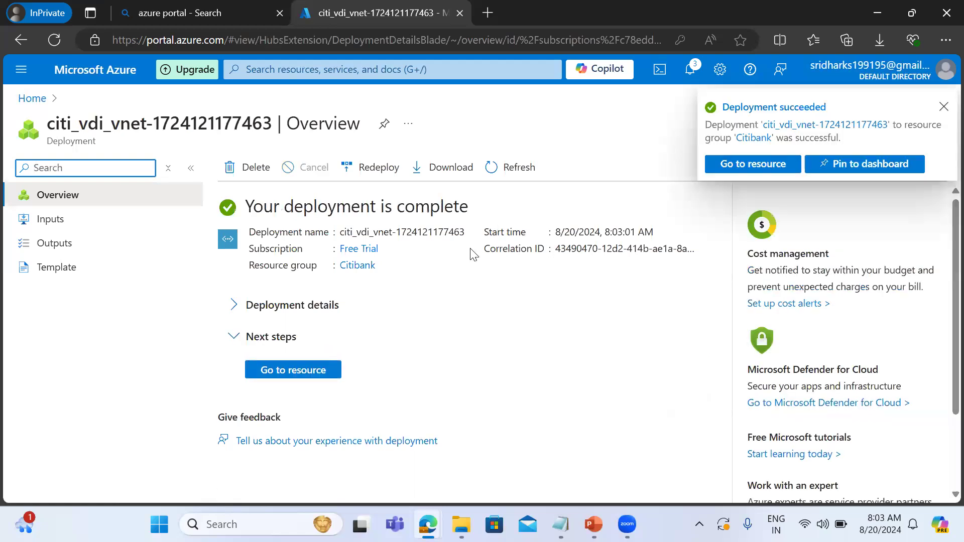
Open the deployed citi_vdi_vnet virtual network and check its subnets.
{"action": "left_click", "coordinate": [494, 171]}
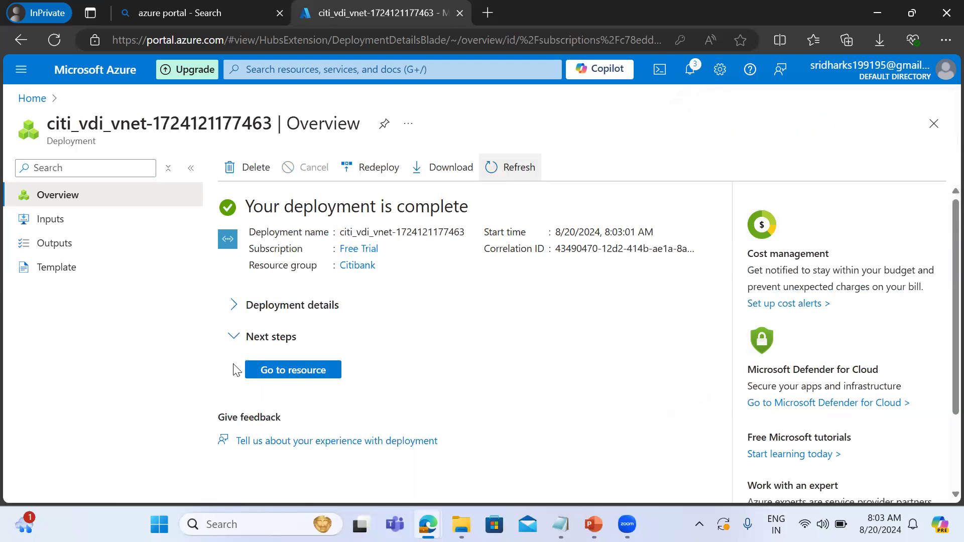
{"action": "left_click", "coordinate": [270, 370]}
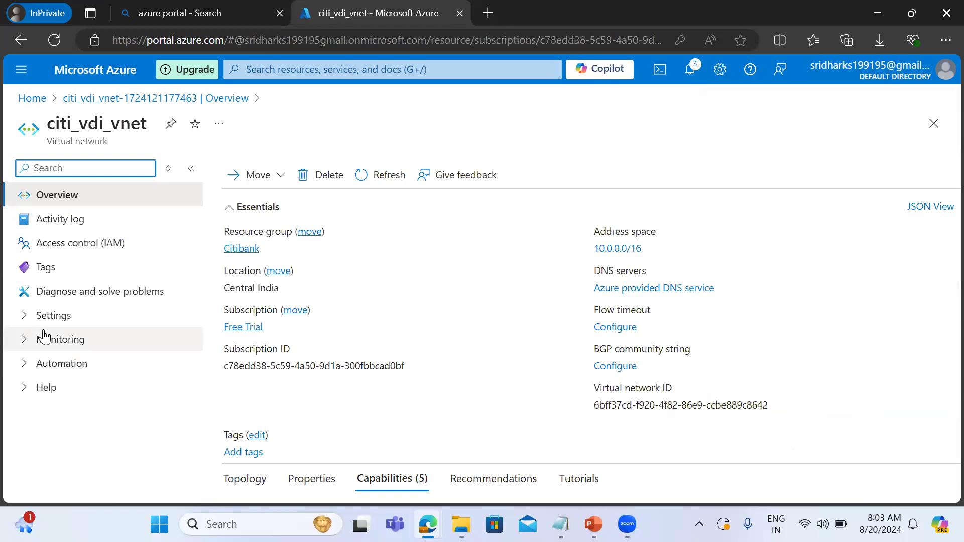
{"action": "left_click", "coordinate": [22, 317]}
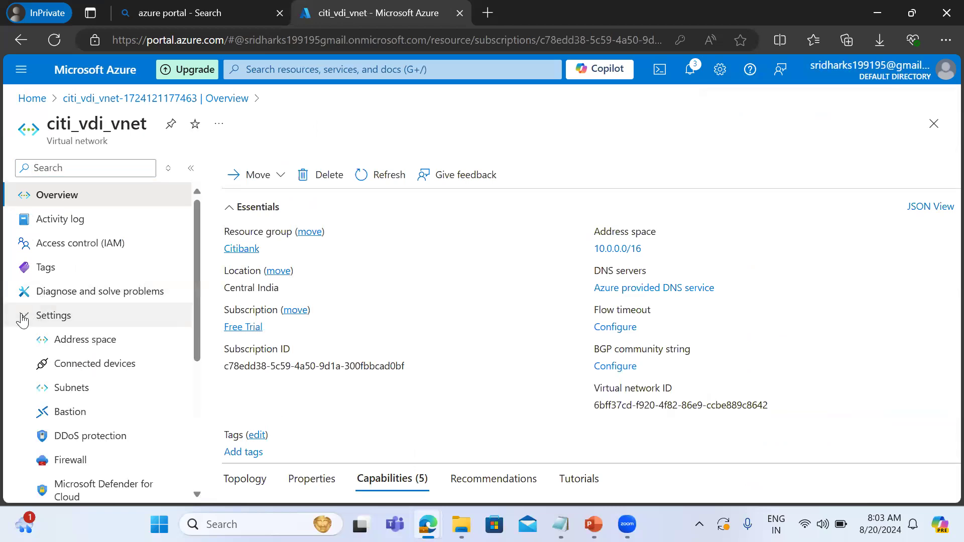
{"action": "left_click", "coordinate": [76, 391]}
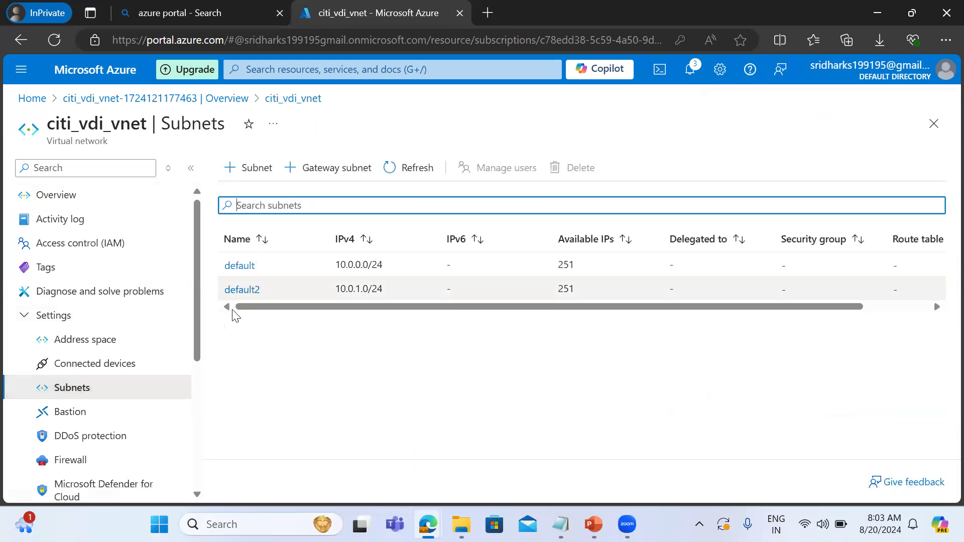
Return to Azure Virtual Desktop and open the session hosts list of citibank_hostpool.
{"action": "left_click", "coordinate": [43, 98]}
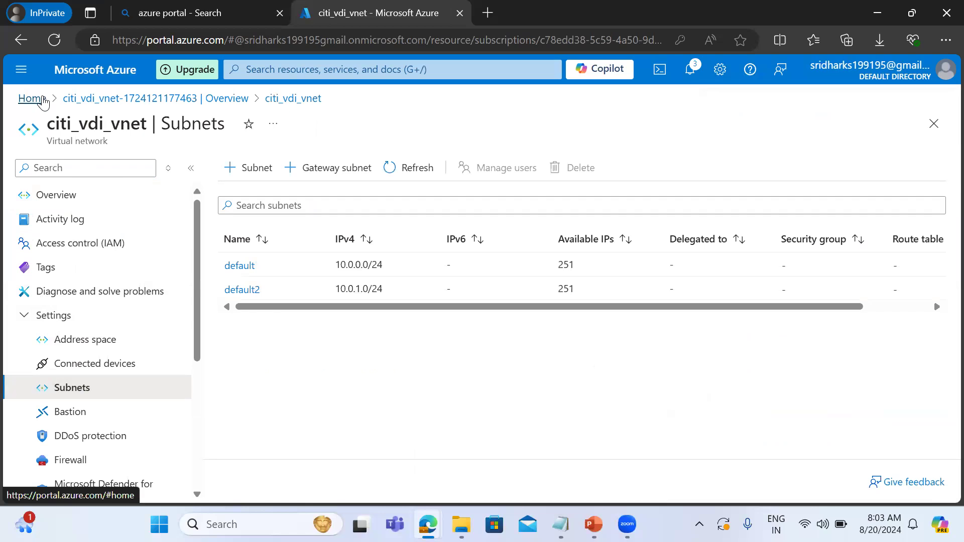
{"action": "left_click", "coordinate": [250, 157]}
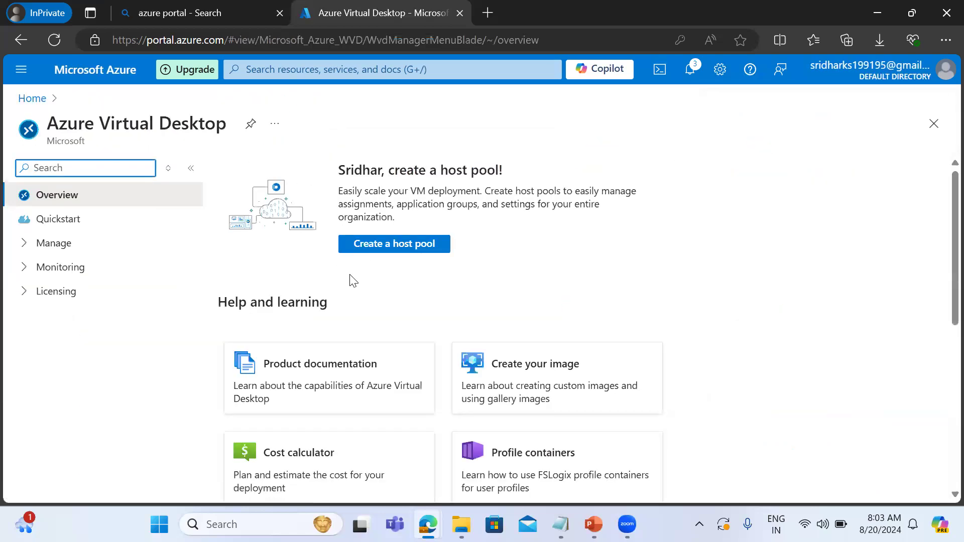
{"action": "left_click", "coordinate": [32, 245]}
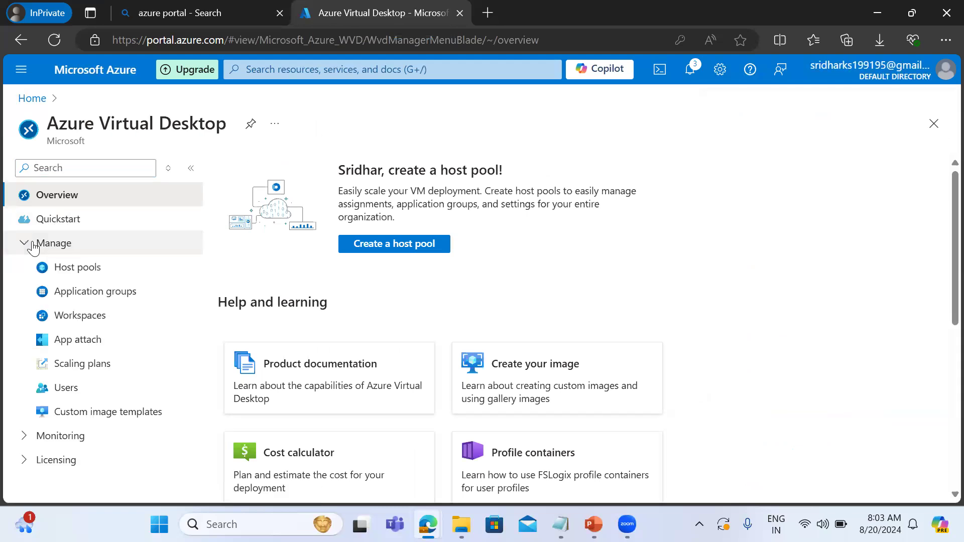
{"action": "left_click", "coordinate": [66, 270]}
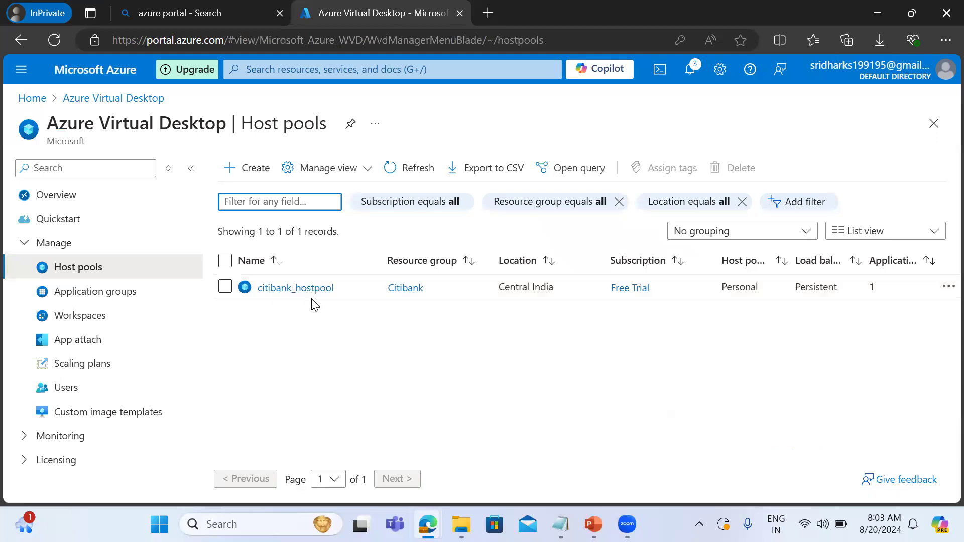
{"action": "left_click", "coordinate": [280, 296]}
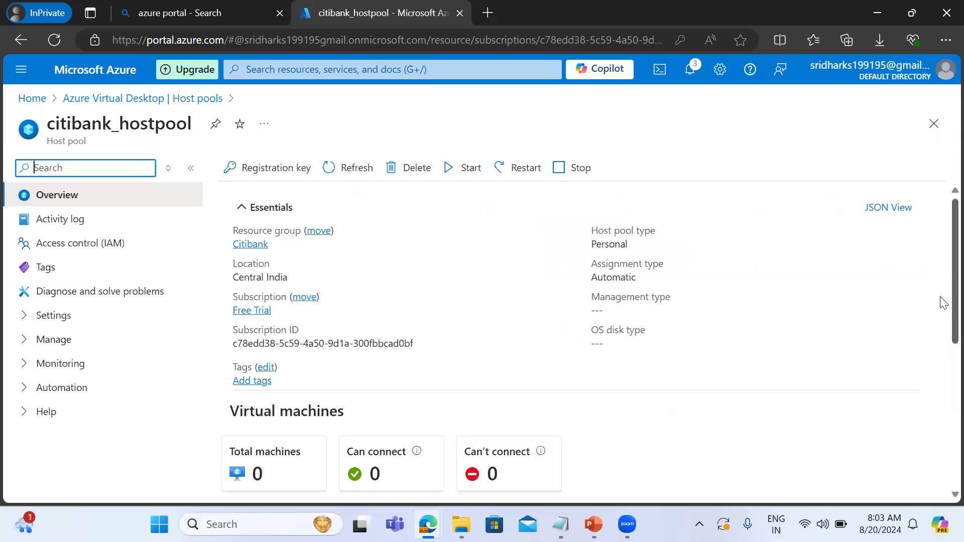
{"action": "scroll", "coordinate": [943, 360], "scroll_direction": "down", "scroll_amount": 2}
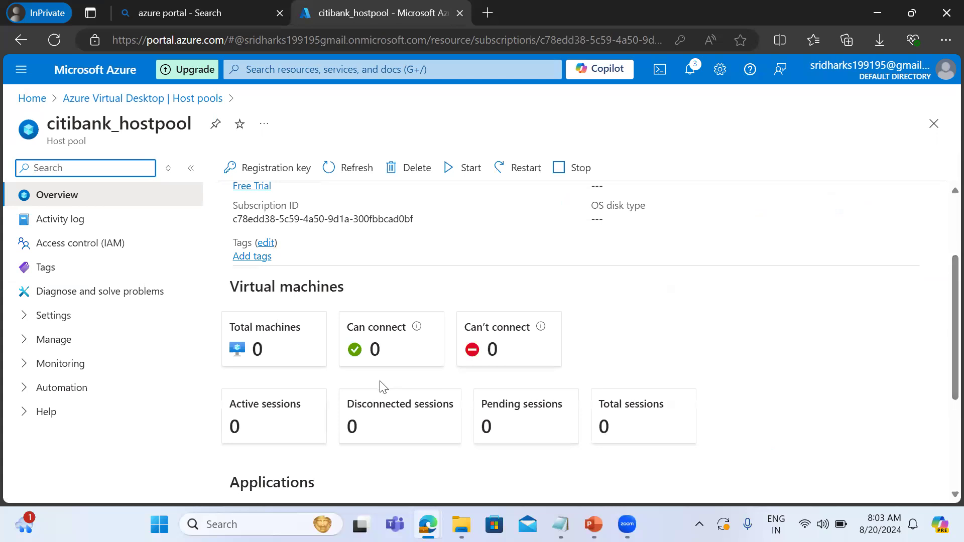
{"action": "left_click", "coordinate": [268, 357]}
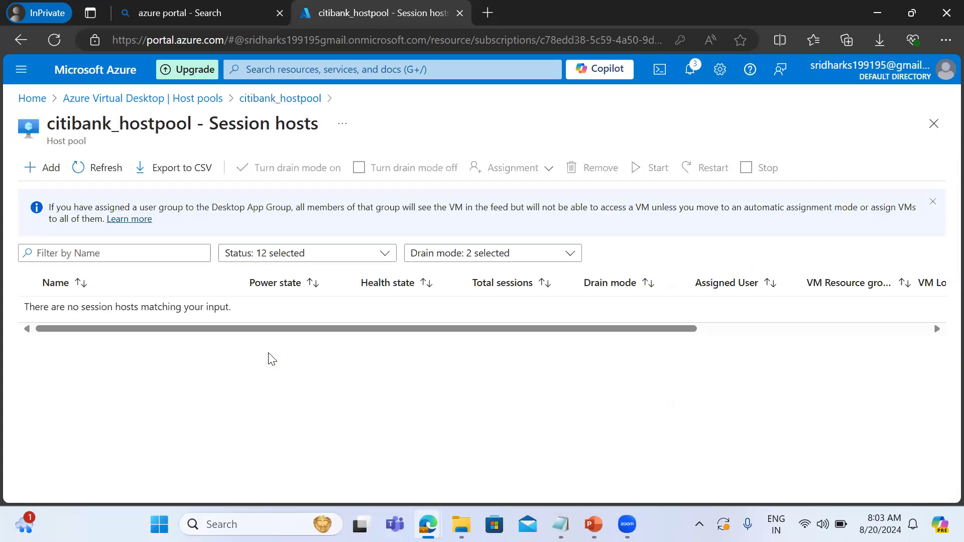
Start adding virtual machines to the host pool and set the session host name prefix to citrvdi.
{"action": "left_click", "coordinate": [46, 168]}
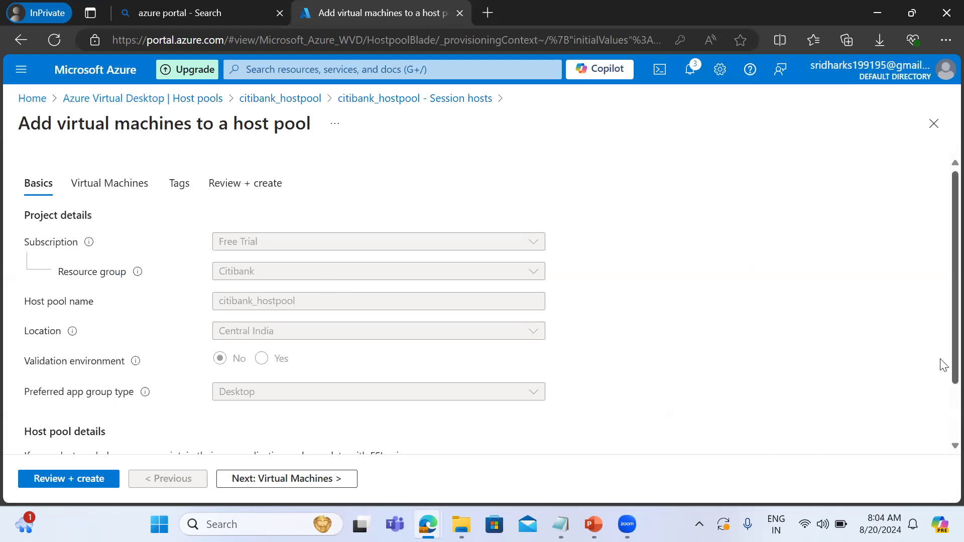
{"action": "scroll", "coordinate": [941, 422], "scroll_direction": "down", "scroll_amount": 2}
{"action": "scroll", "coordinate": [941, 423], "scroll_direction": "up", "scroll_amount": 1}
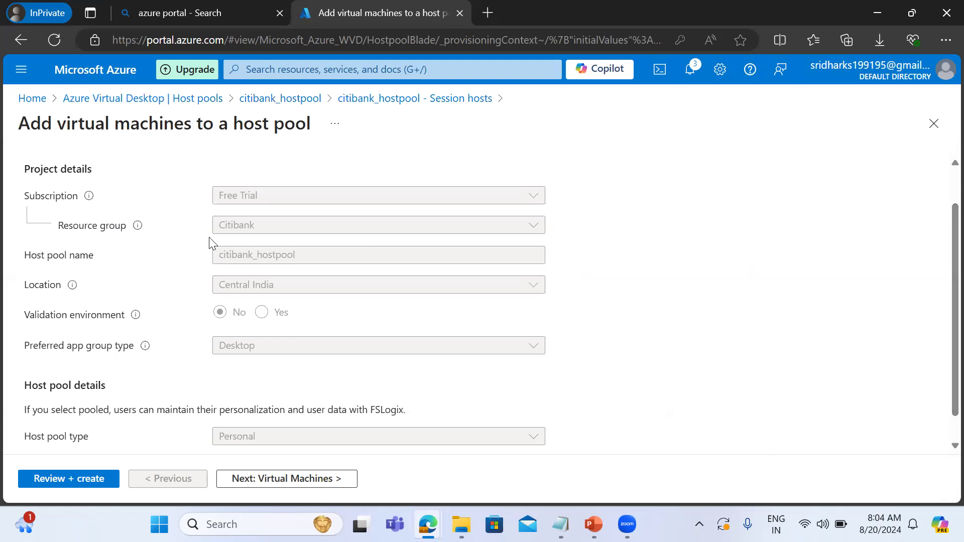
{"action": "left_click", "coordinate": [264, 482]}
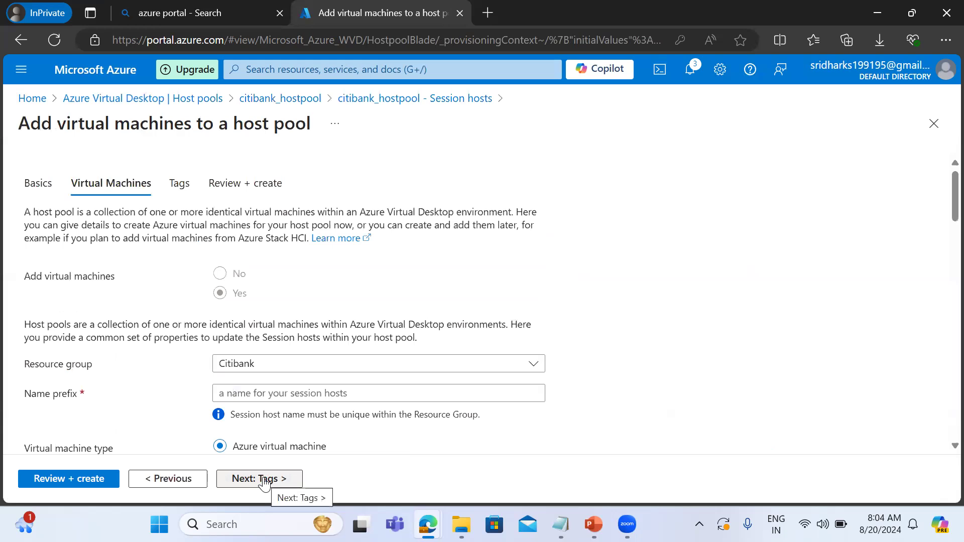
{"action": "left_click", "coordinate": [261, 391]}
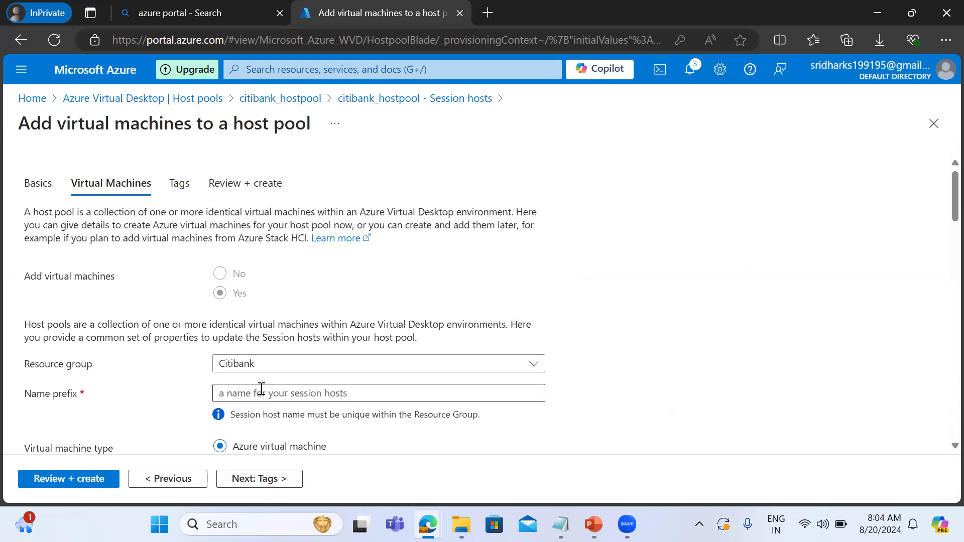
{"action": "type", "text": "citrvdi"}
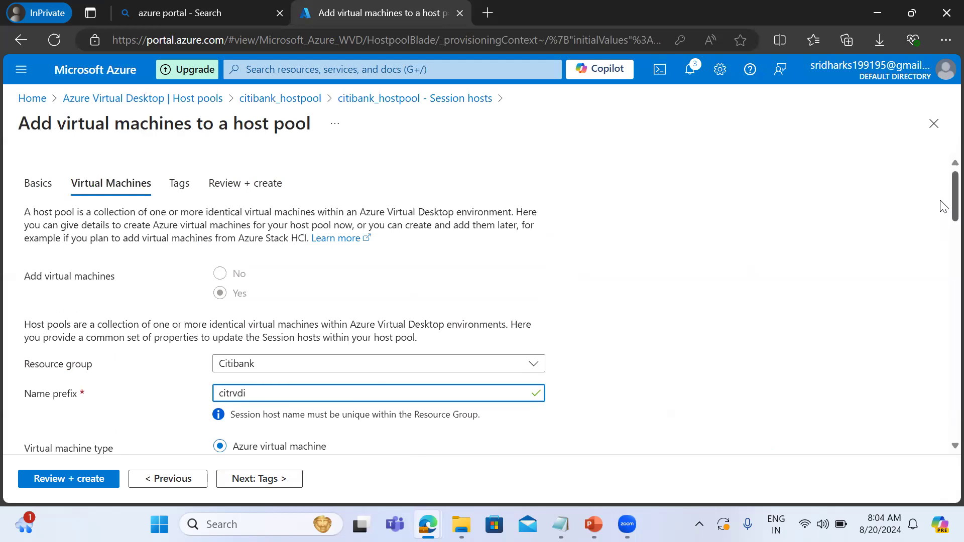
Keep Availability zones as the availability option for the session hosts and select the first two zones.
{"action": "scroll", "coordinate": [942, 206], "scroll_direction": "down", "scroll_amount": 4}
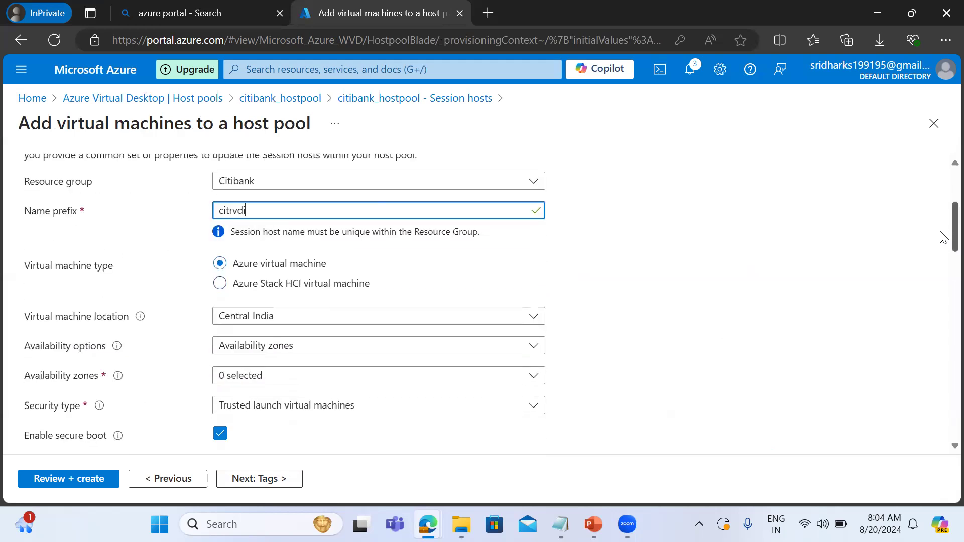
{"action": "scroll", "coordinate": [941, 248], "scroll_direction": "down", "scroll_amount": 2}
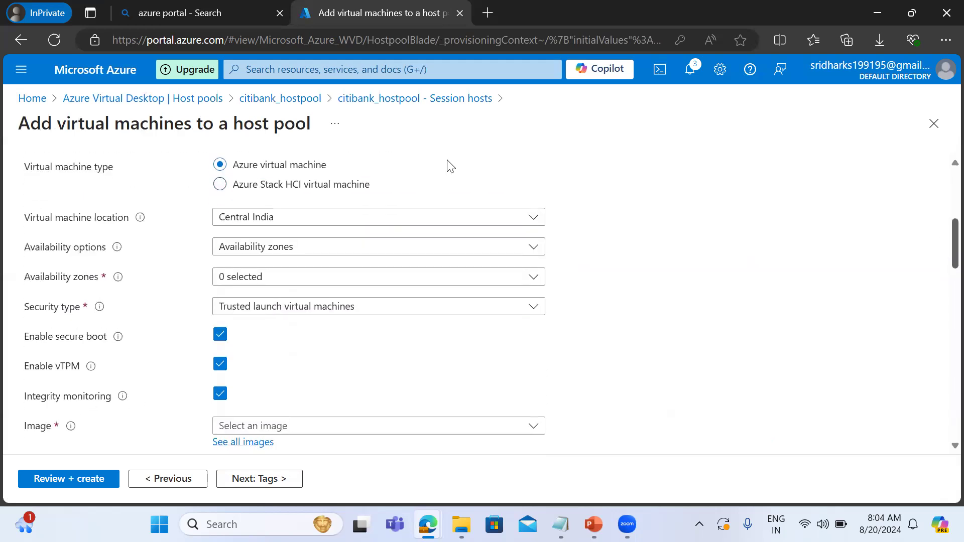
{"action": "left_click", "coordinate": [261, 254]}
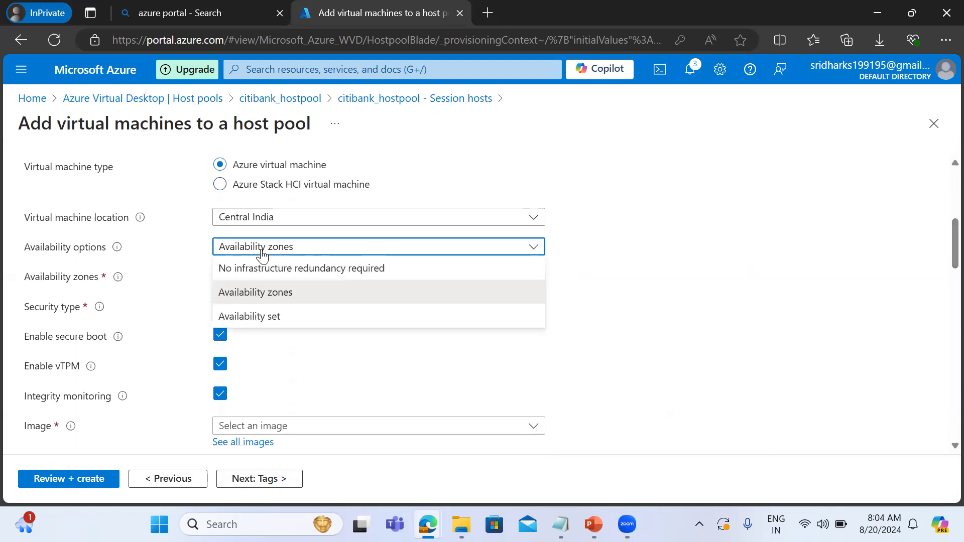
{"action": "left_click", "coordinate": [246, 291]}
{"action": "left_click", "coordinate": [232, 276]}
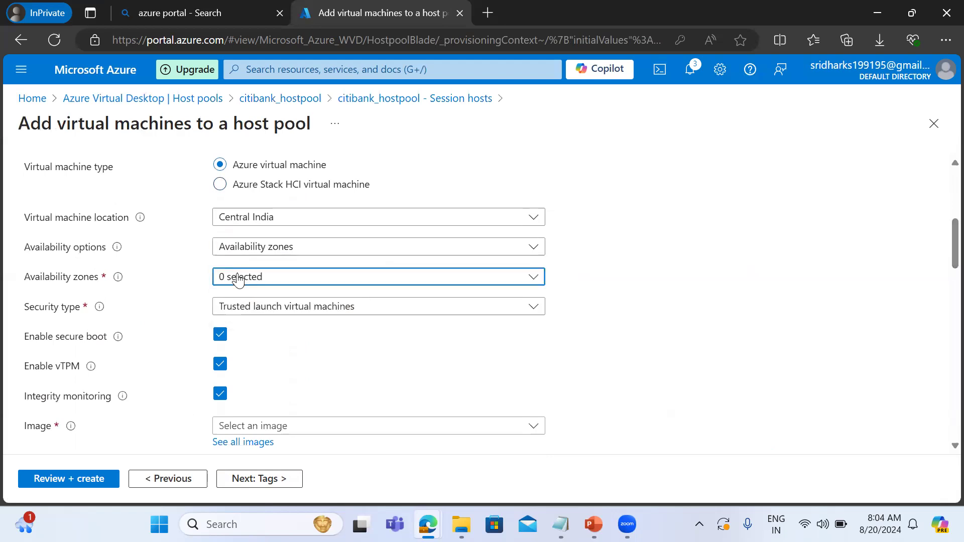
{"action": "left_click", "coordinate": [226, 299]}
{"action": "left_click", "coordinate": [225, 321]}
{"action": "left_click", "coordinate": [649, 324]}
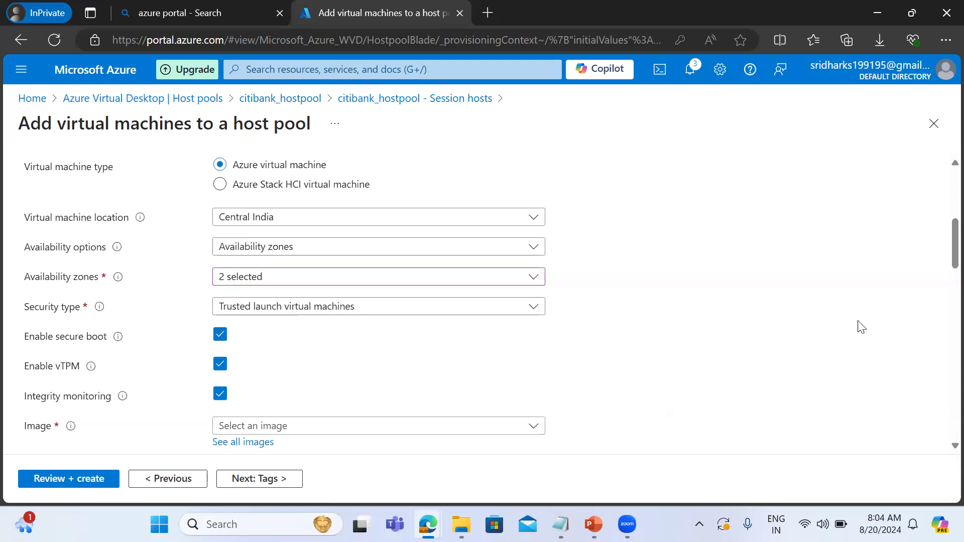
Choose the Windows 11 Enterprise, Version 21H2 image and change the virtual machine size to DS1_v2.
{"action": "left_click", "coordinate": [356, 431]}
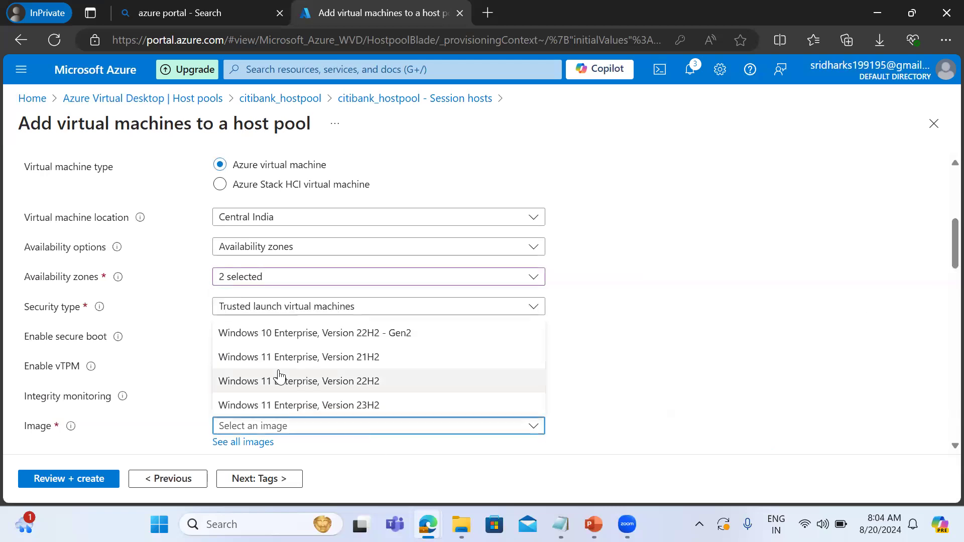
{"action": "left_click", "coordinate": [272, 369]}
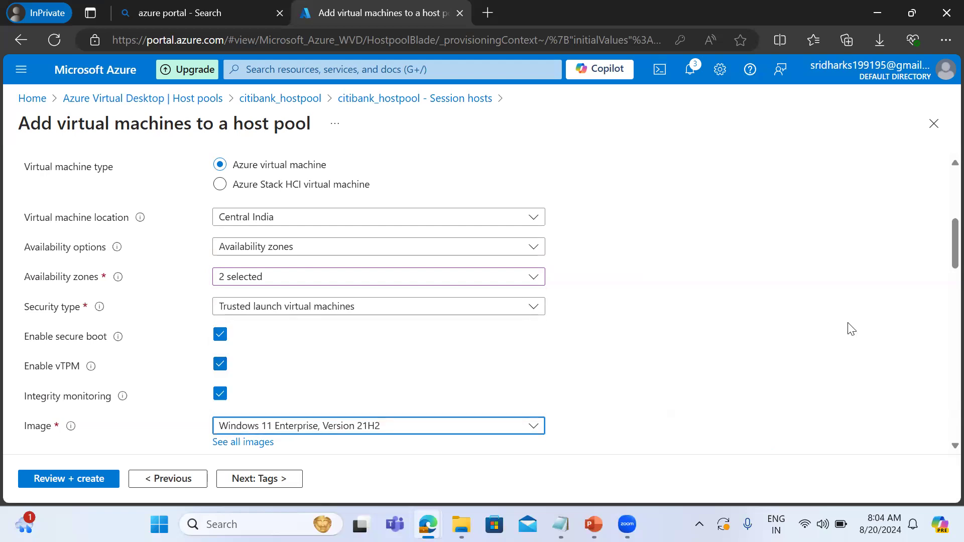
{"action": "scroll", "coordinate": [942, 261], "scroll_direction": "down", "scroll_amount": 4}
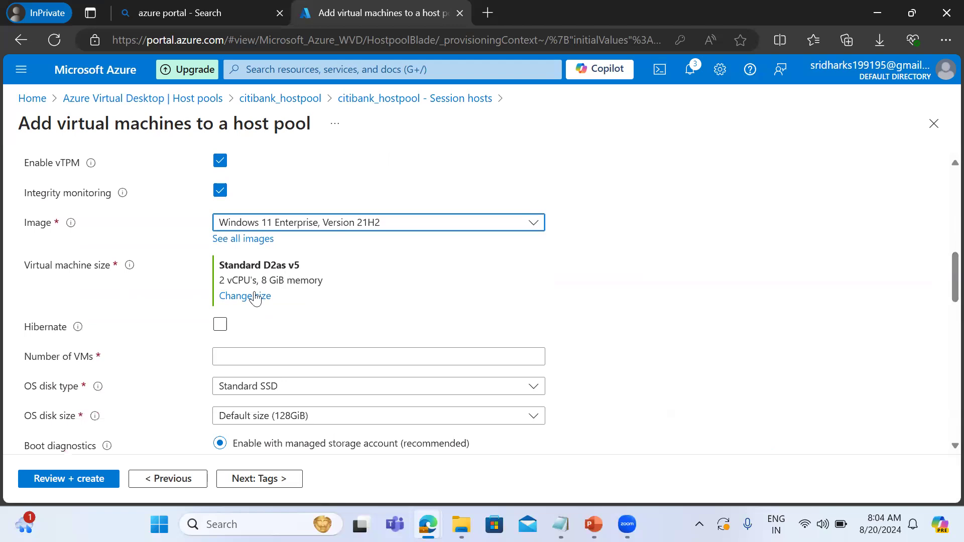
{"action": "left_click", "coordinate": [249, 297]}
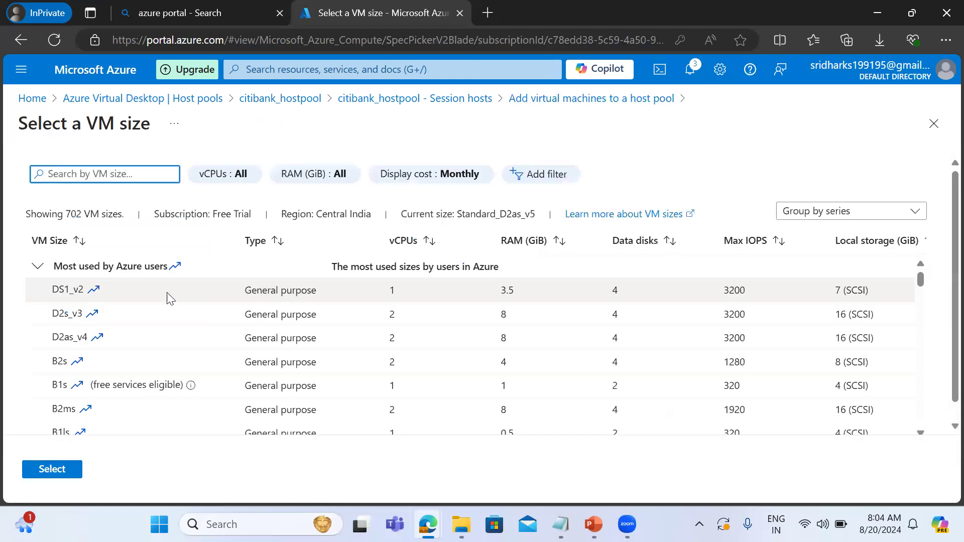
{"action": "left_click", "coordinate": [78, 290]}
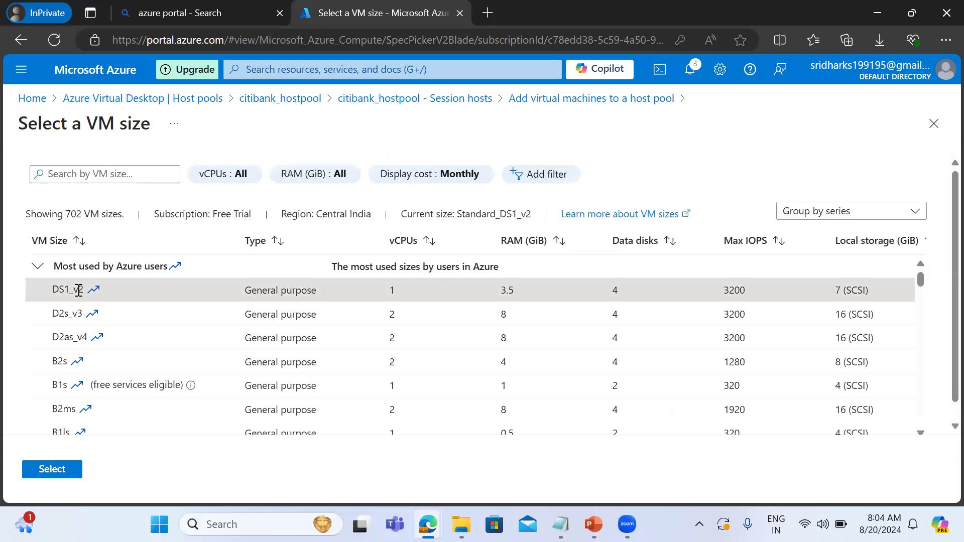
{"action": "left_click", "coordinate": [41, 475]}
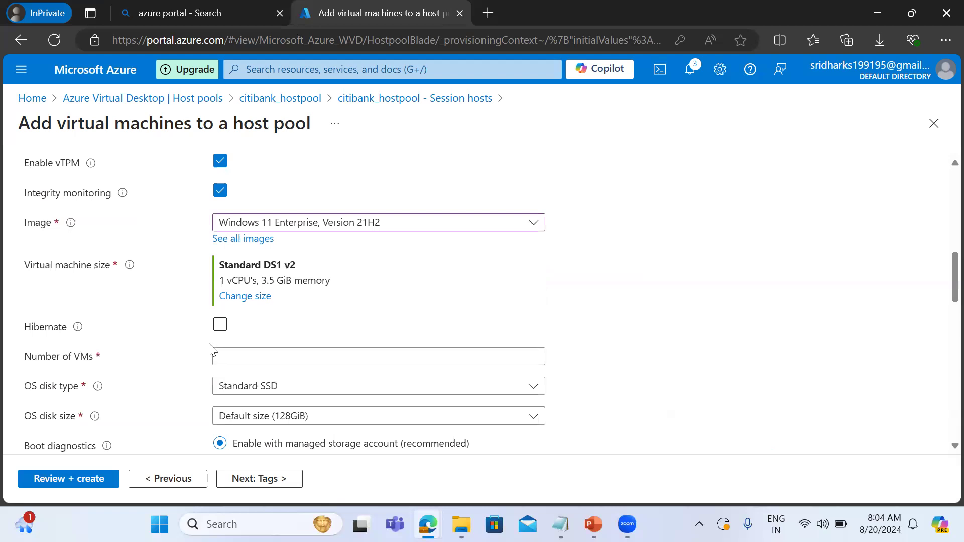
Set the number of VMs to 2 and select citi_vdi_vnet as their virtual network.
{"action": "left_click", "coordinate": [242, 355]}
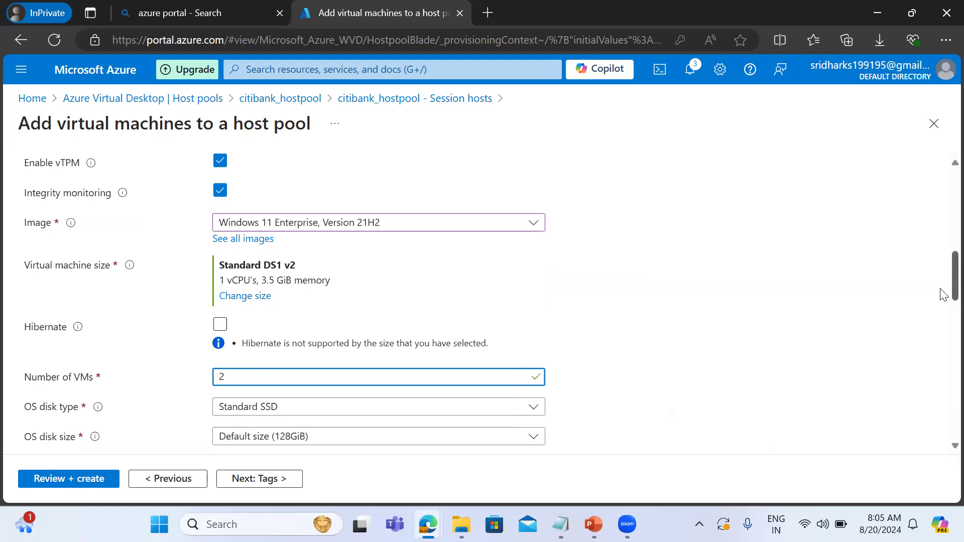
{"action": "left_click_drag", "start_coordinate": [941, 290], "coordinate": [943, 344]}
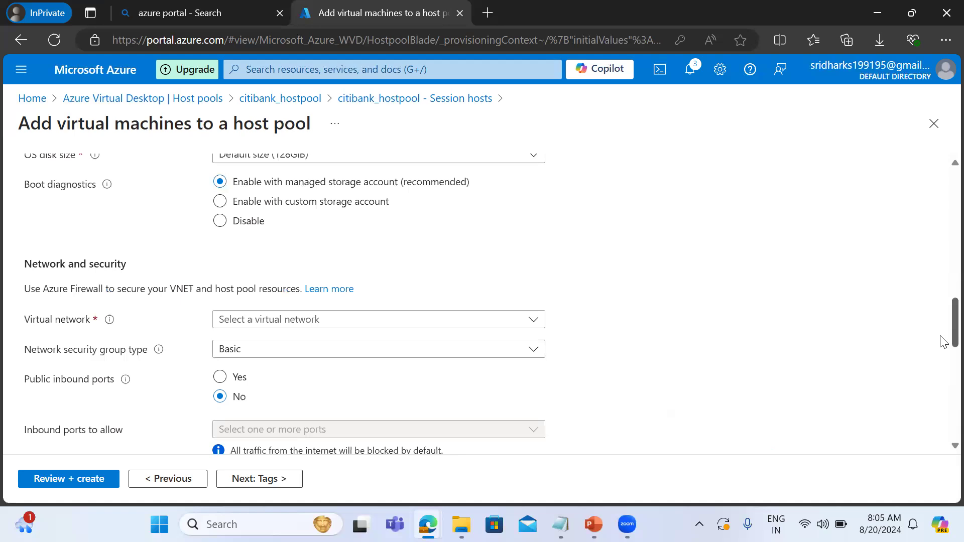
{"action": "left_click", "coordinate": [282, 319]}
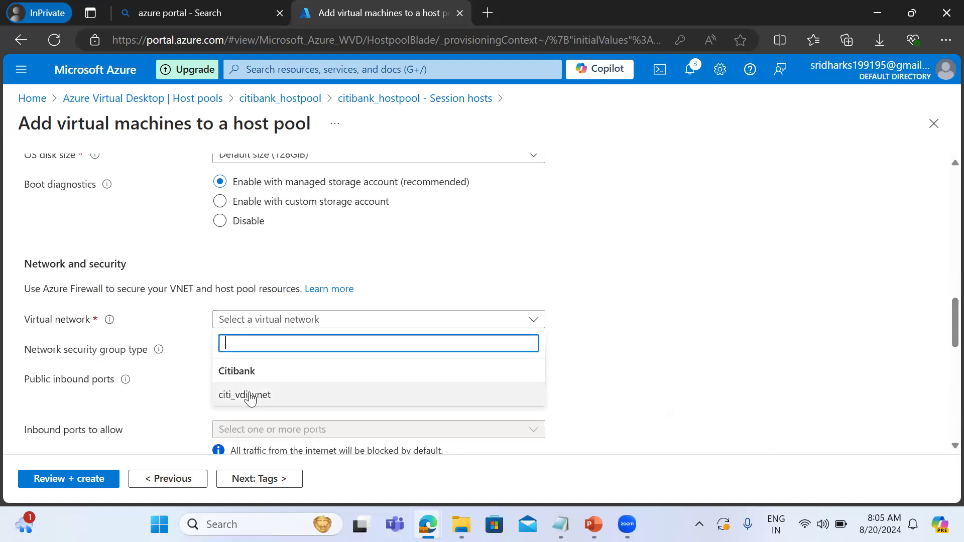
{"action": "left_click", "coordinate": [250, 396]}
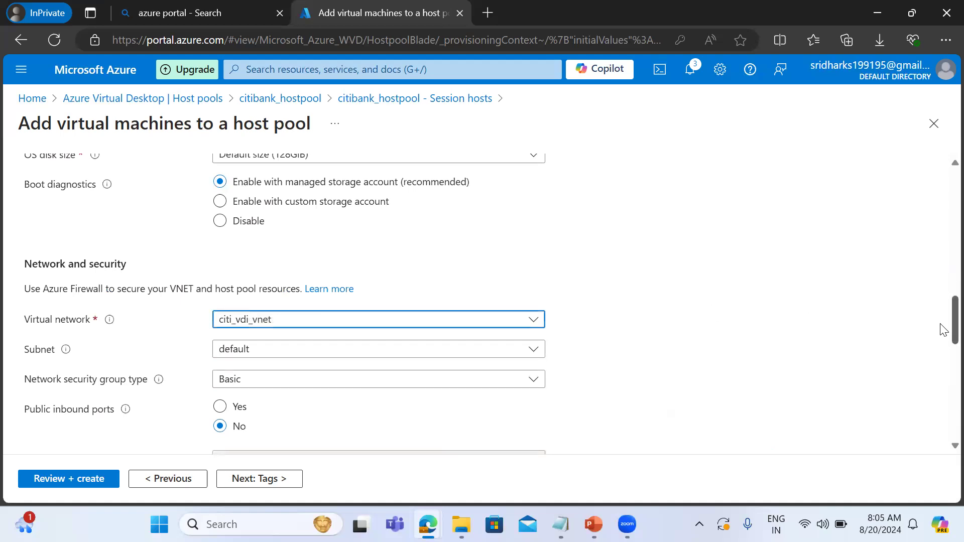
Enable public inbound ports for the session hosts and allow RDP (3389).
{"action": "scroll", "coordinate": [941, 332], "scroll_direction": "down", "scroll_amount": 3}
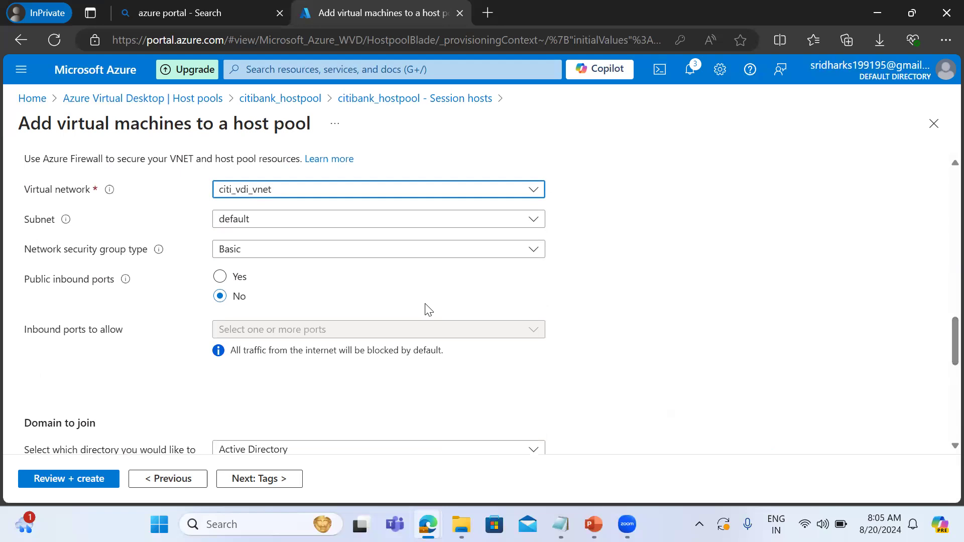
{"action": "left_click", "coordinate": [221, 276]}
{"action": "left_click", "coordinate": [248, 331]}
{"action": "left_click", "coordinate": [225, 424]}
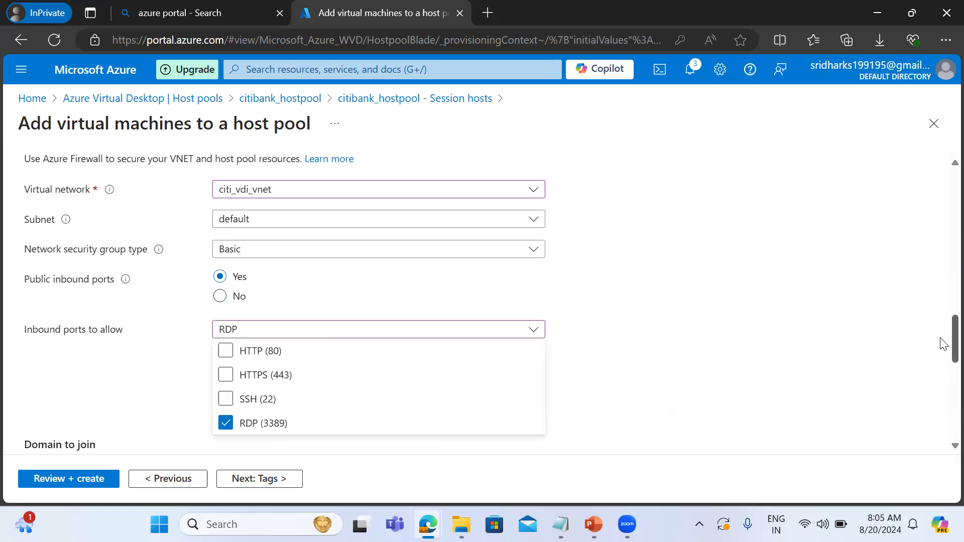
Set the directory for the virtual machines to join to Microsoft Entra ID.
{"action": "scroll", "coordinate": [943, 344], "scroll_direction": "down", "scroll_amount": 5}
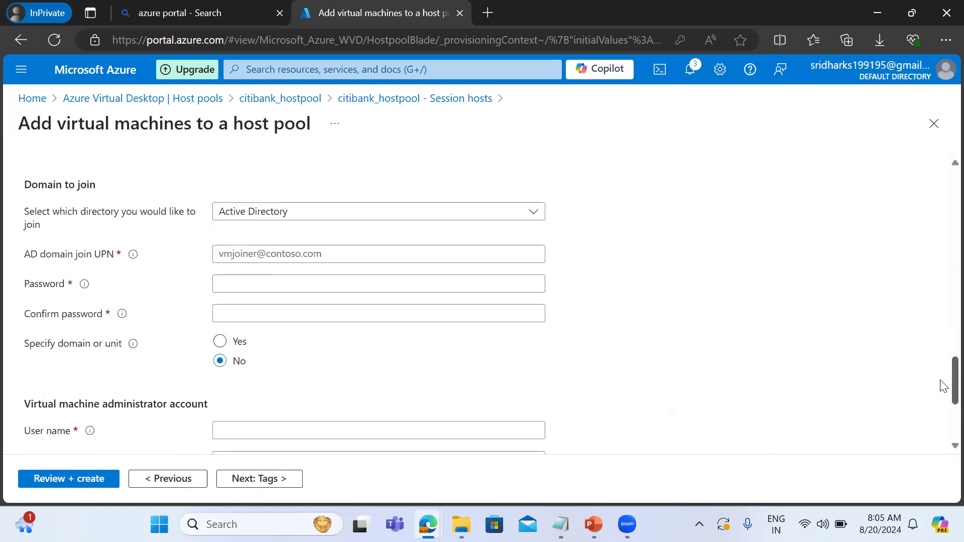
{"action": "left_click", "coordinate": [252, 209]}
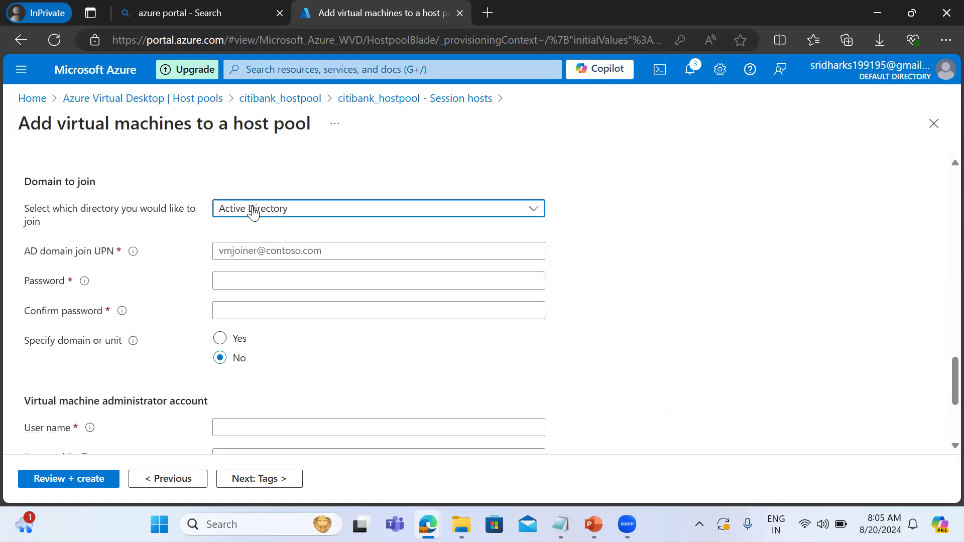
{"action": "left_click", "coordinate": [245, 255]}
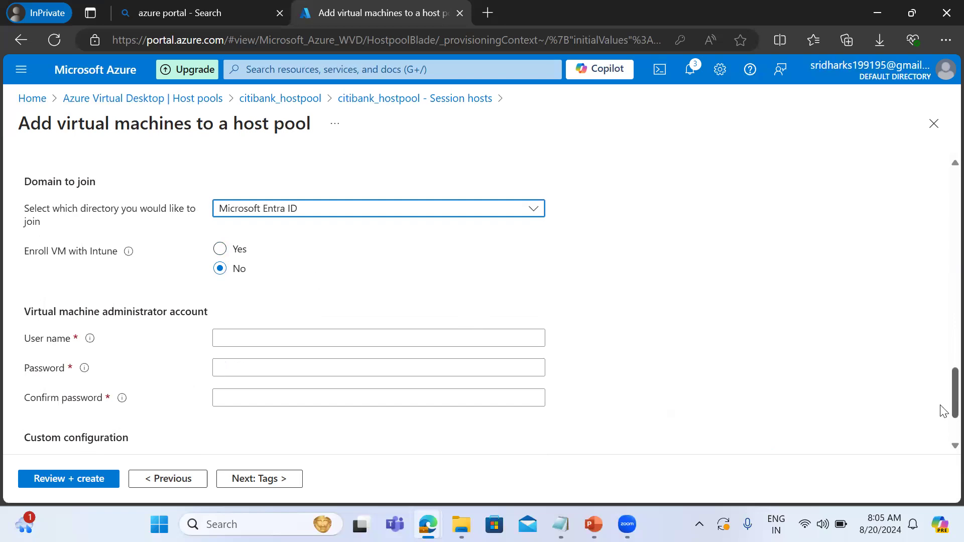
Set the virtual machine administrator user name to azureuser, then enter and confirm the account password.
{"action": "scroll", "coordinate": [942, 411], "scroll_direction": "down", "scroll_amount": 2}
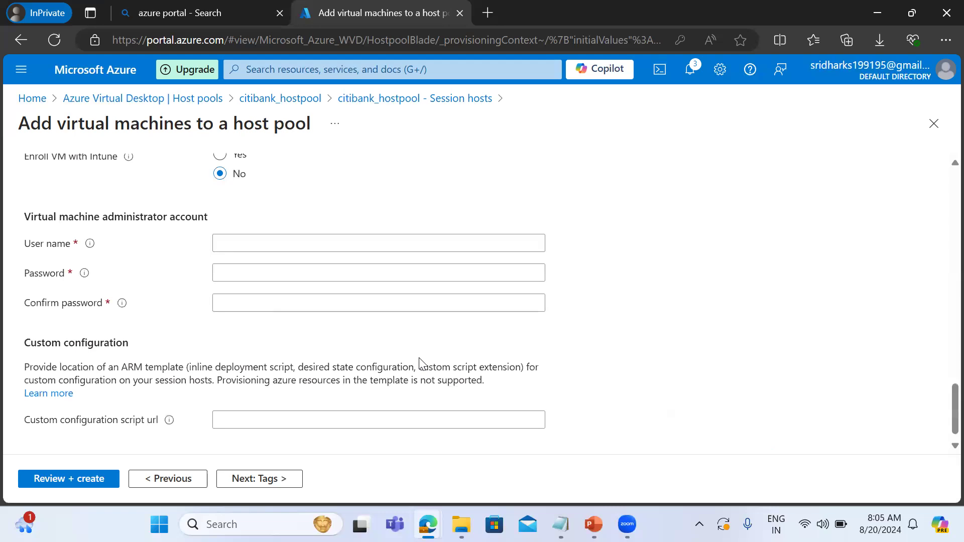
{"action": "left_click", "coordinate": [234, 242]}
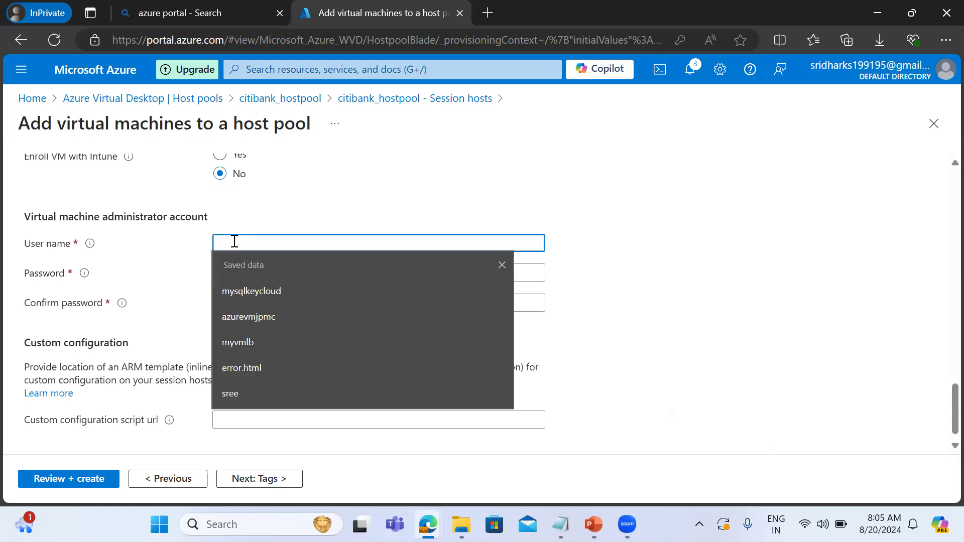
{"action": "type", "text": "azureuser"}
{"action": "key", "text": "Tab"}
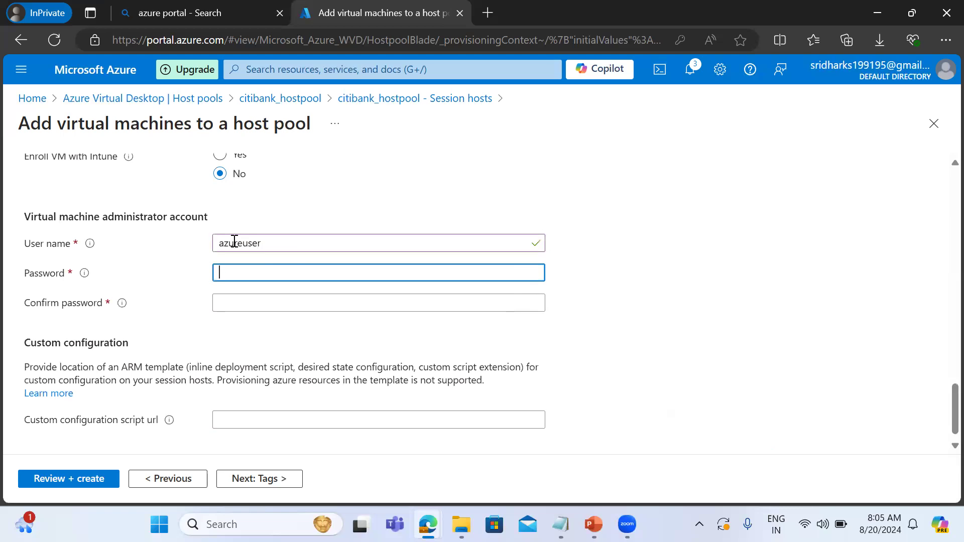
{"action": "type", "text": "•••••••"}
{"action": "type", "text": "23"}
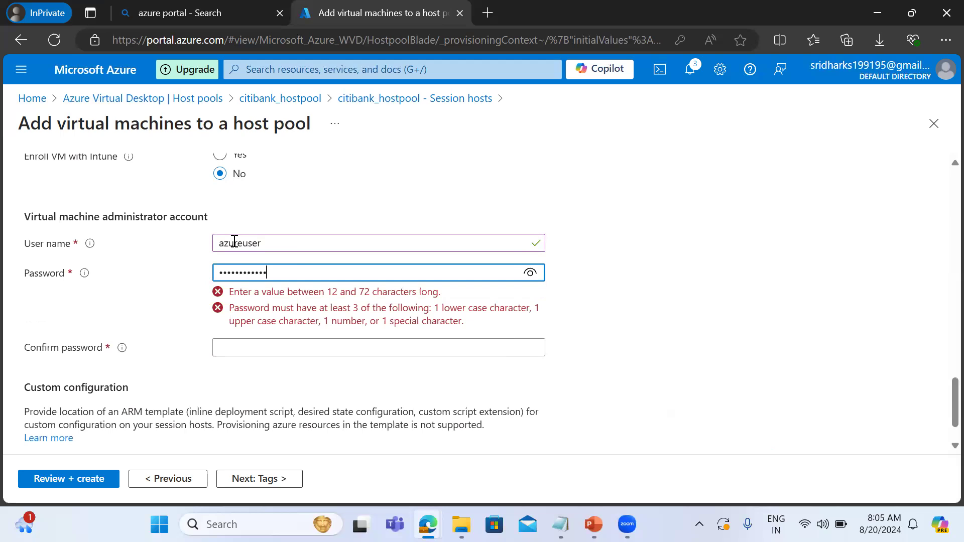
{"action": "key", "text": "Tab"}
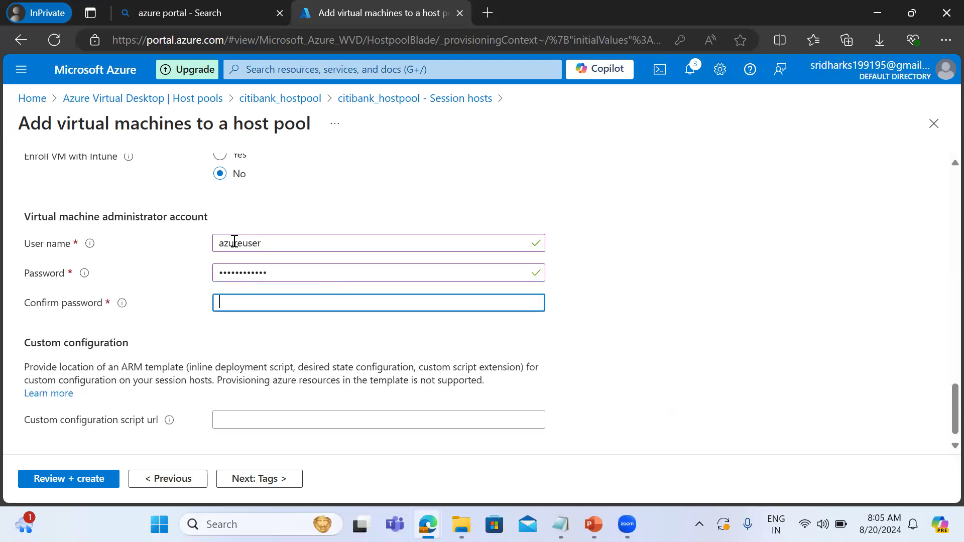
{"action": "type", "text": "Passw"}
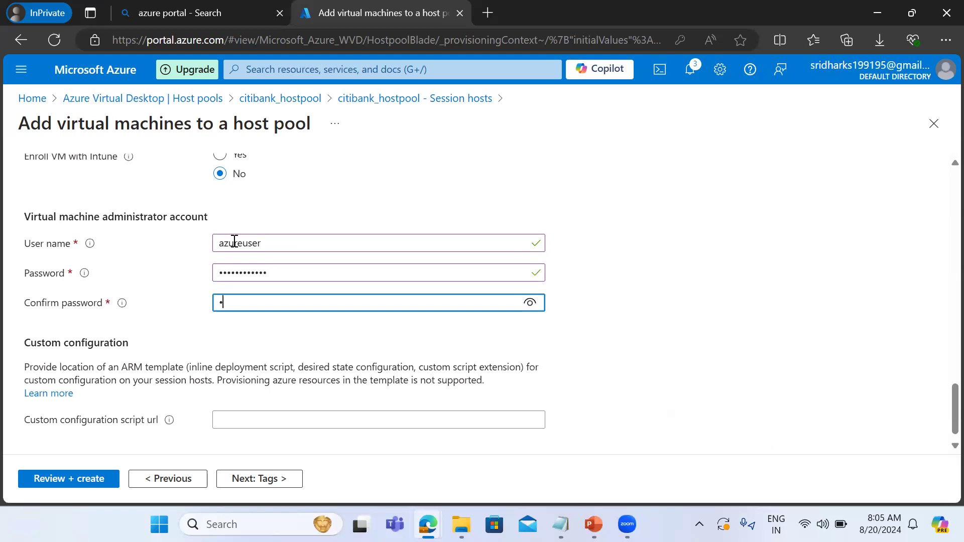
{"action": "type", "text": "ord@123"}
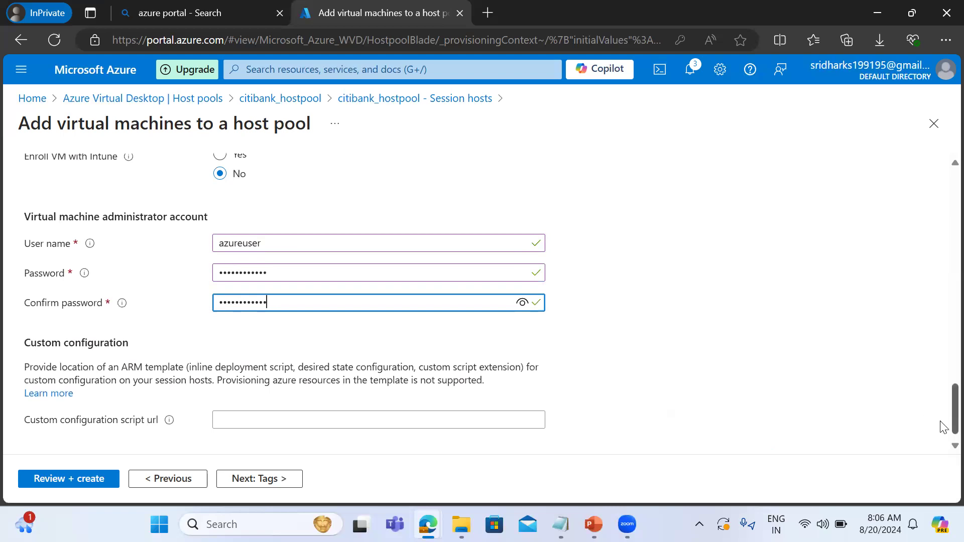
Validate the session host configuration and create the virtual machines in the host pool.
{"action": "scroll", "coordinate": [942, 426], "scroll_direction": "down", "scroll_amount": 1}
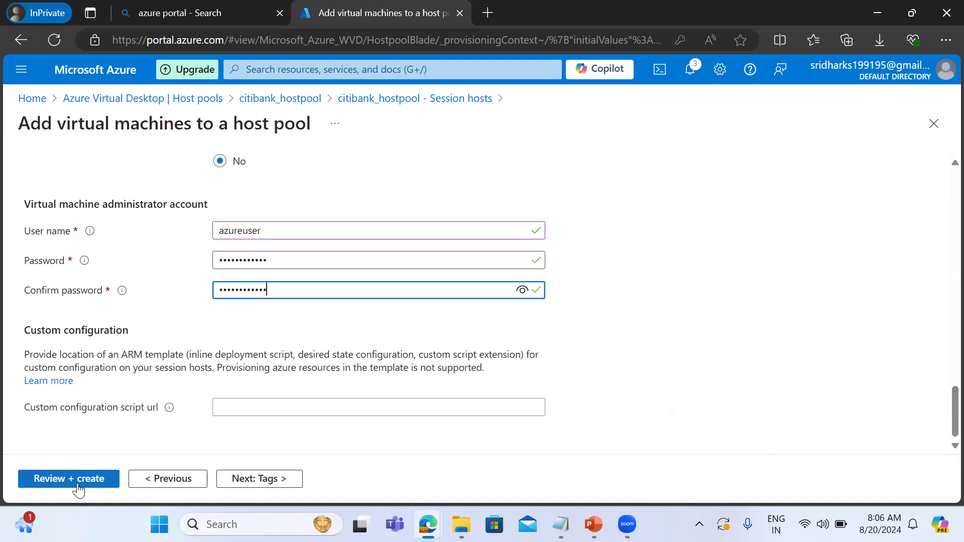
{"action": "left_click", "coordinate": [77, 482]}
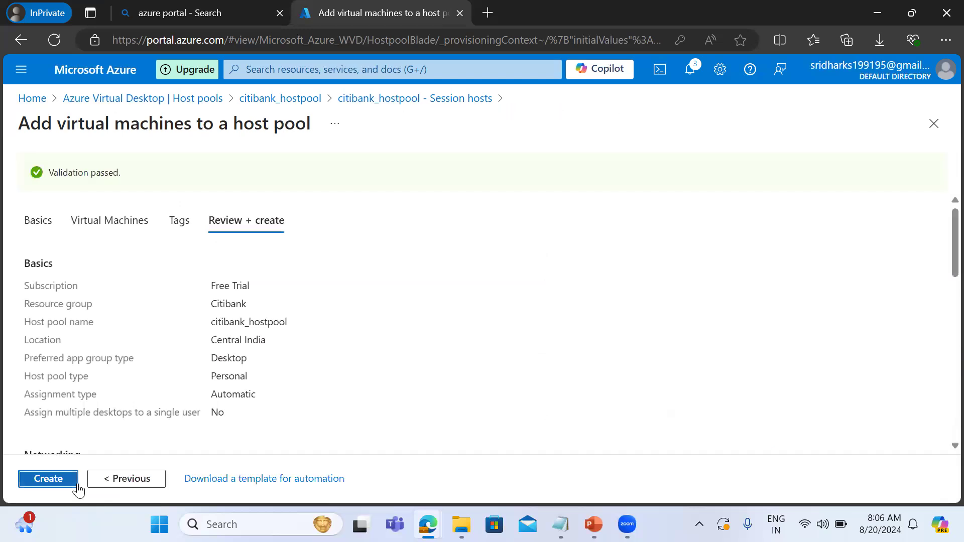
{"action": "left_click", "coordinate": [63, 480]}
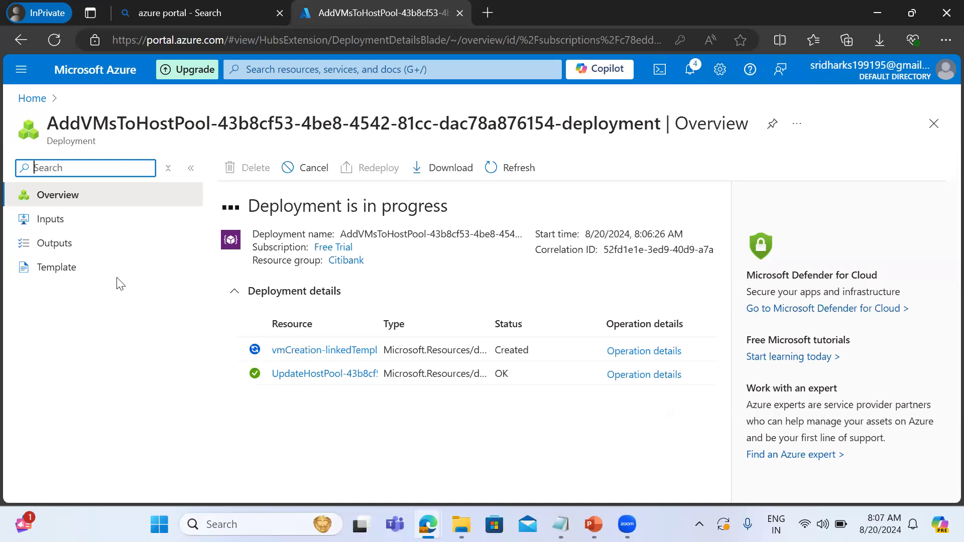
Open the citibank_hostpool host pool and examine its virtual machine overview along with its settings and management options.
{"action": "left_click", "coordinate": [31, 98]}
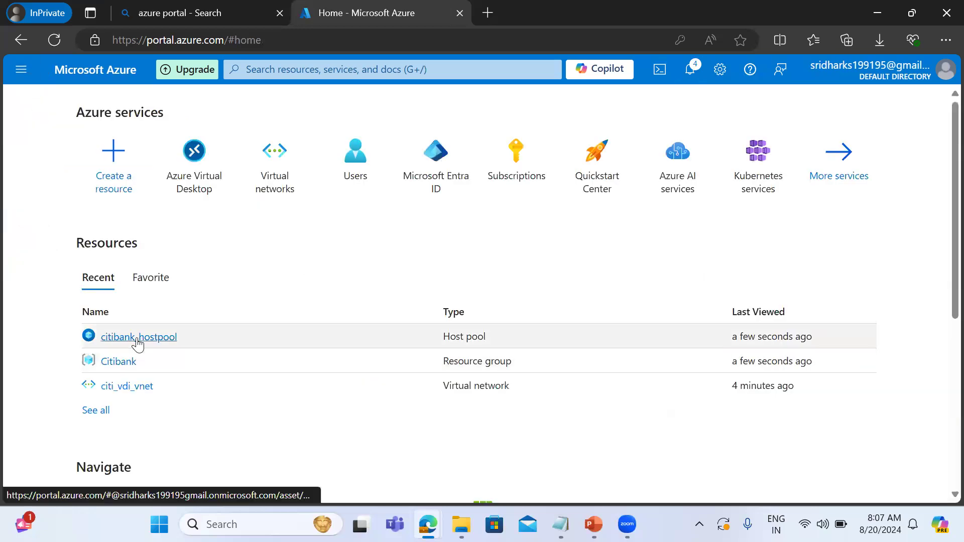
{"action": "left_click", "coordinate": [139, 337]}
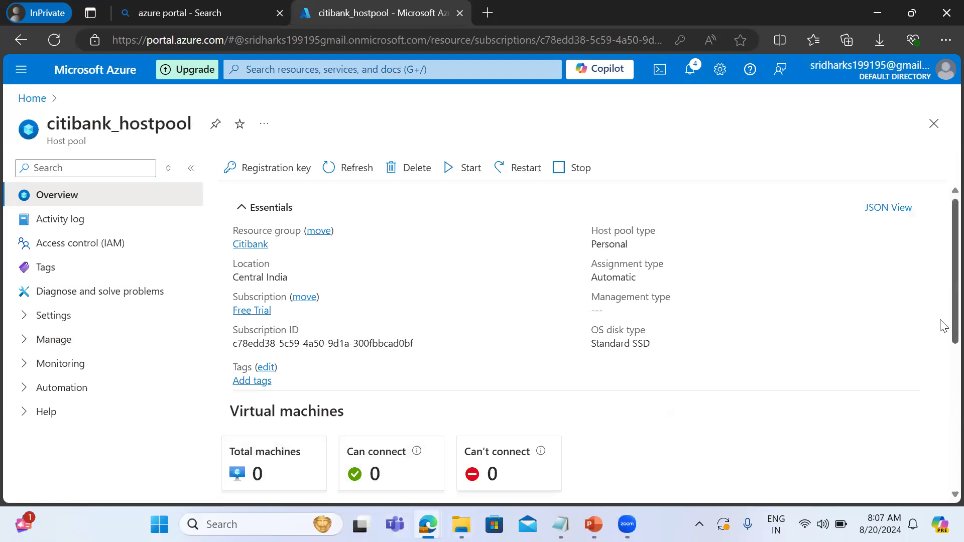
{"action": "scroll", "coordinate": [941, 357], "scroll_direction": "down", "scroll_amount": 3}
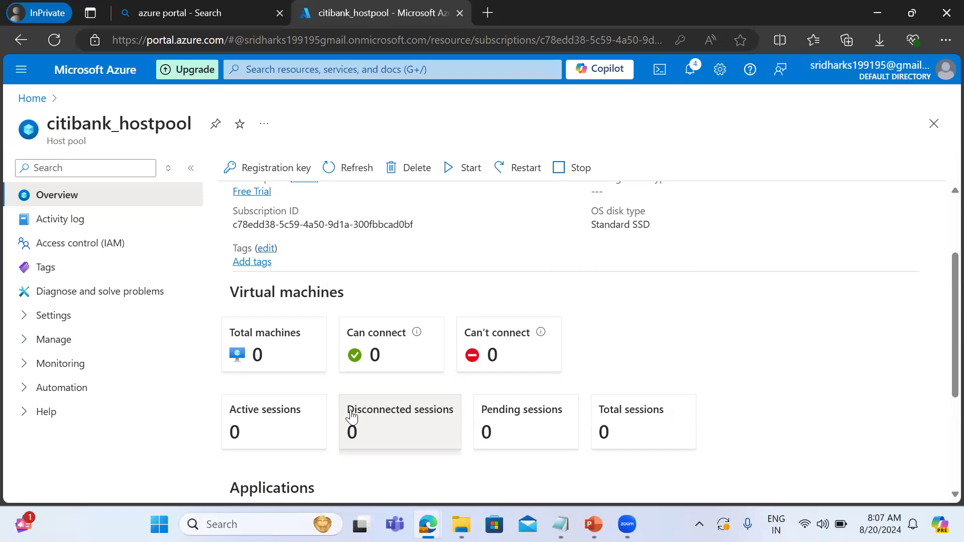
{"action": "left_click", "coordinate": [26, 321]}
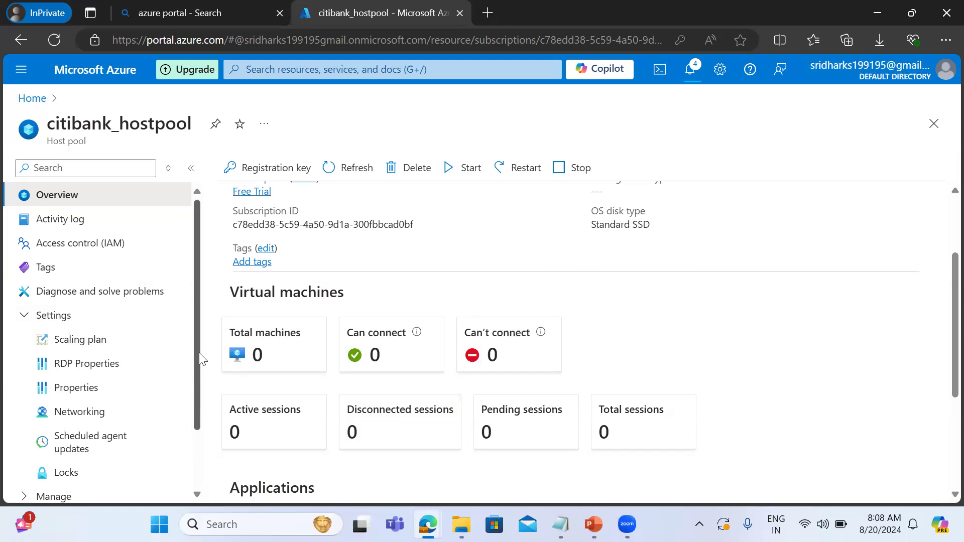
{"action": "scroll", "coordinate": [200, 394], "scroll_direction": "down", "scroll_amount": 2}
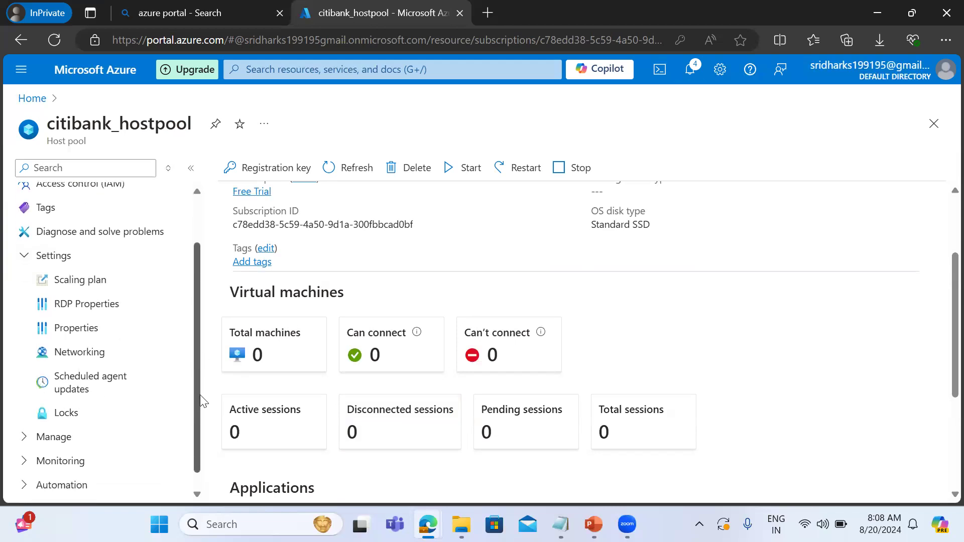
{"action": "left_click", "coordinate": [28, 437]}
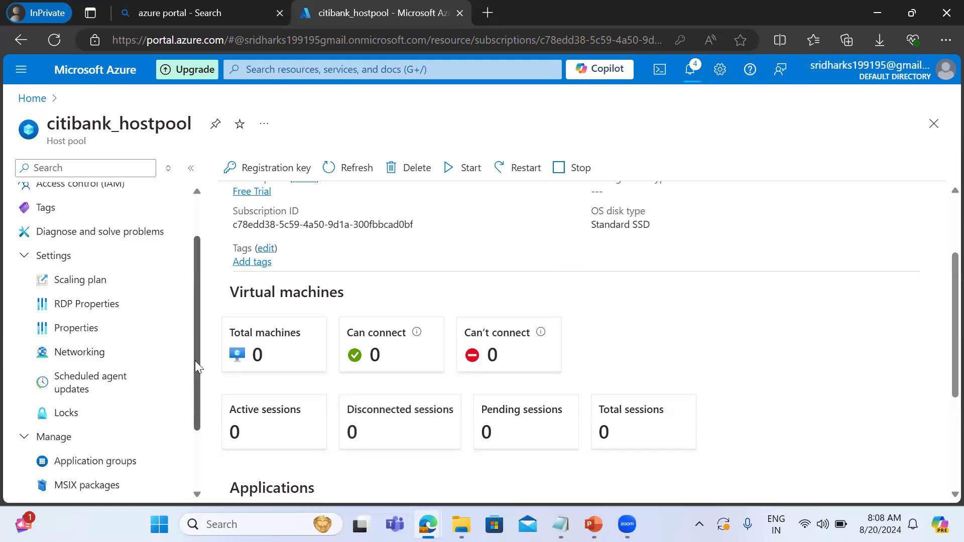
{"action": "scroll", "coordinate": [194, 360], "scroll_direction": "down", "scroll_amount": 1}
{"action": "scroll", "coordinate": [197, 410], "scroll_direction": "down", "scroll_amount": 2}
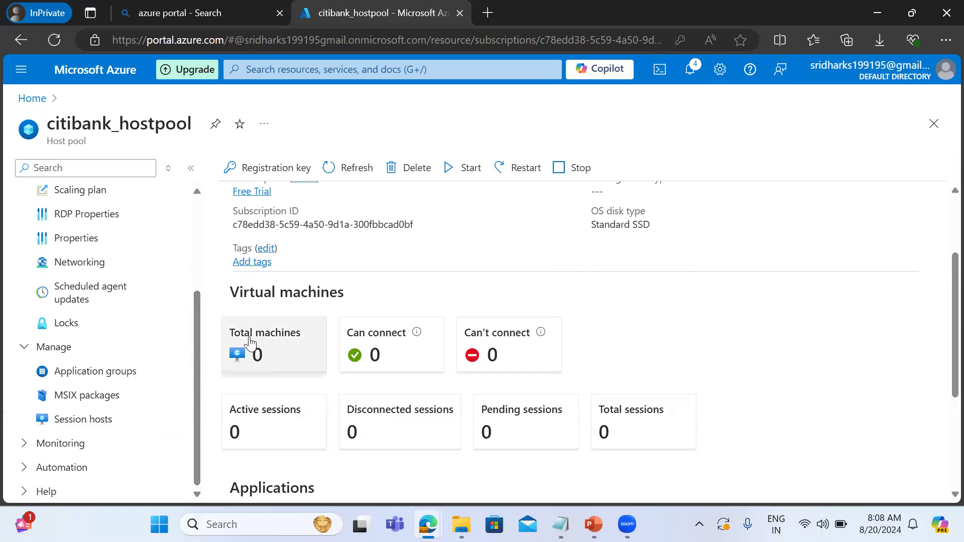
Refresh the host pool overview and check the progress of the running session host deployment.
{"action": "left_click", "coordinate": [336, 168]}
{"action": "left_click", "coordinate": [694, 74]}
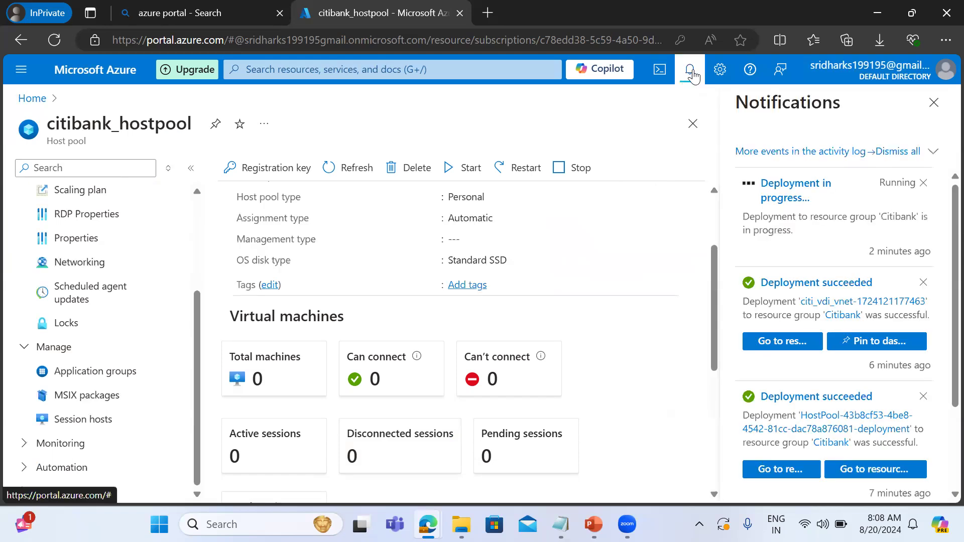
{"action": "left_click", "coordinate": [785, 198]}
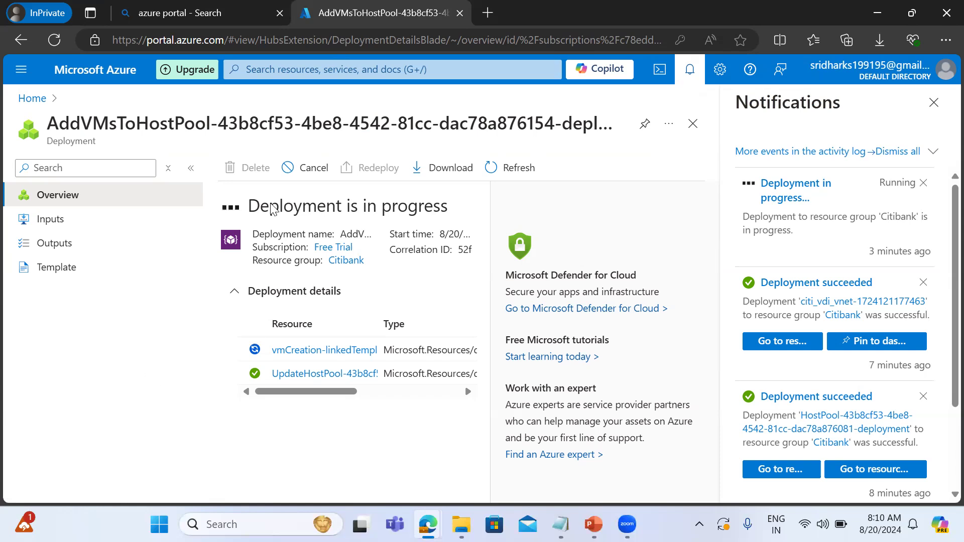
Start creating an Azure Virtual Desktop workspace in the Citibank resource group.
{"action": "left_click", "coordinate": [93, 80]}
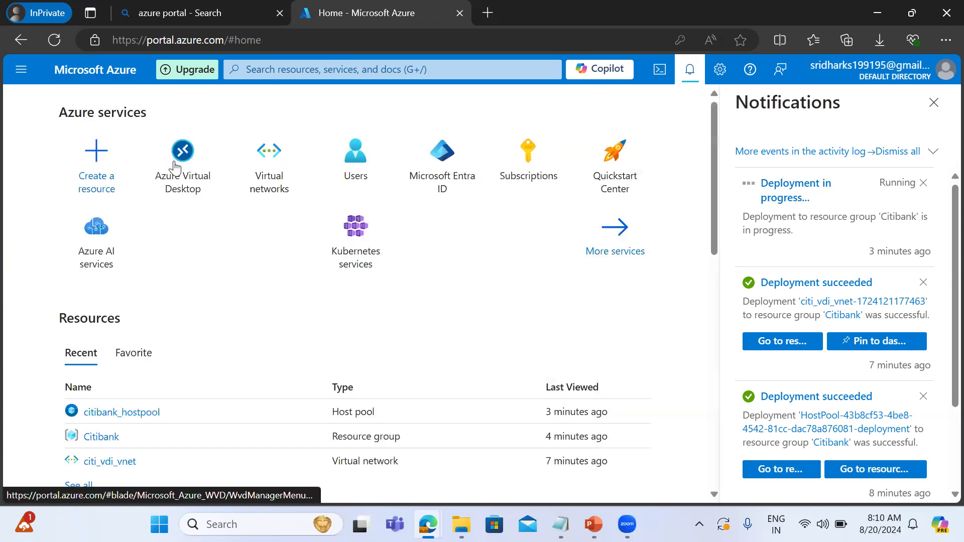
{"action": "left_click", "coordinate": [177, 167]}
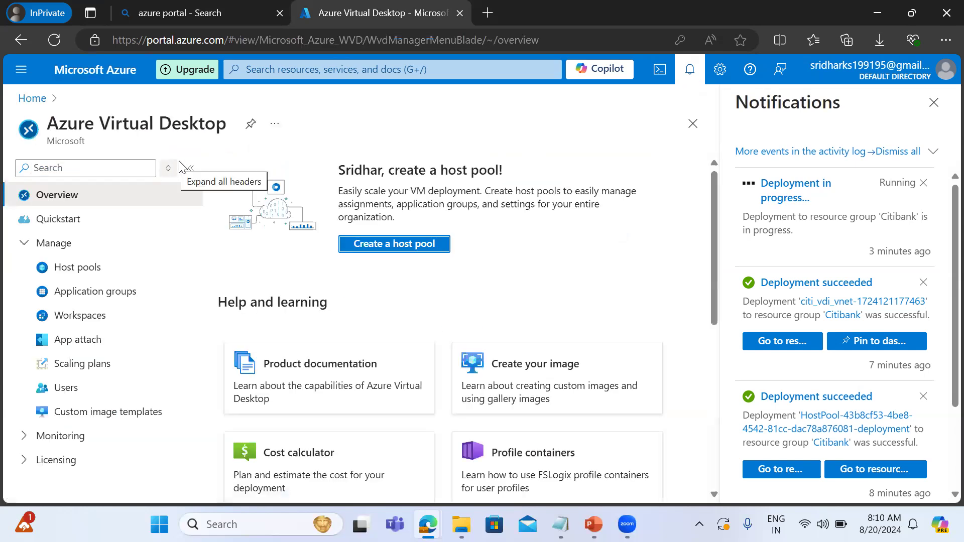
{"action": "left_click", "coordinate": [79, 268]}
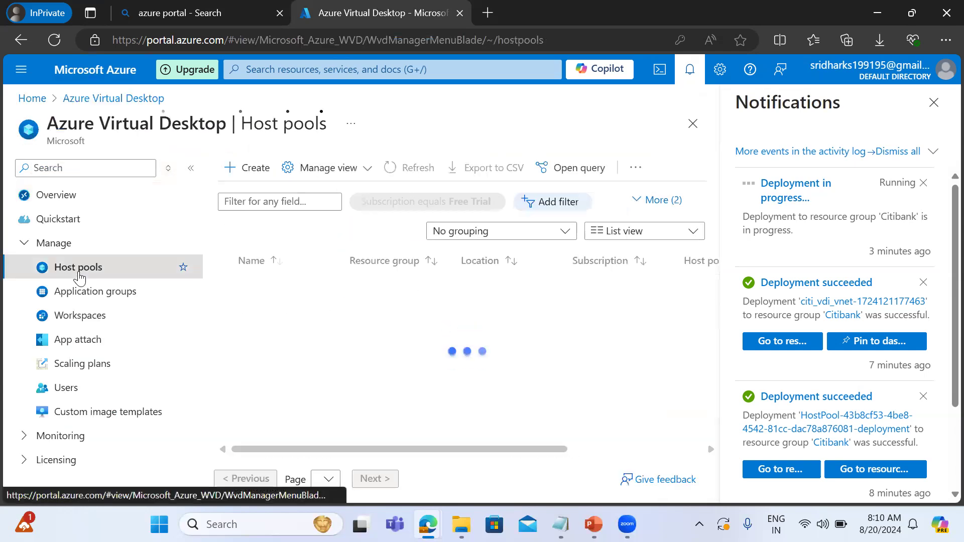
{"action": "left_click", "coordinate": [83, 327]}
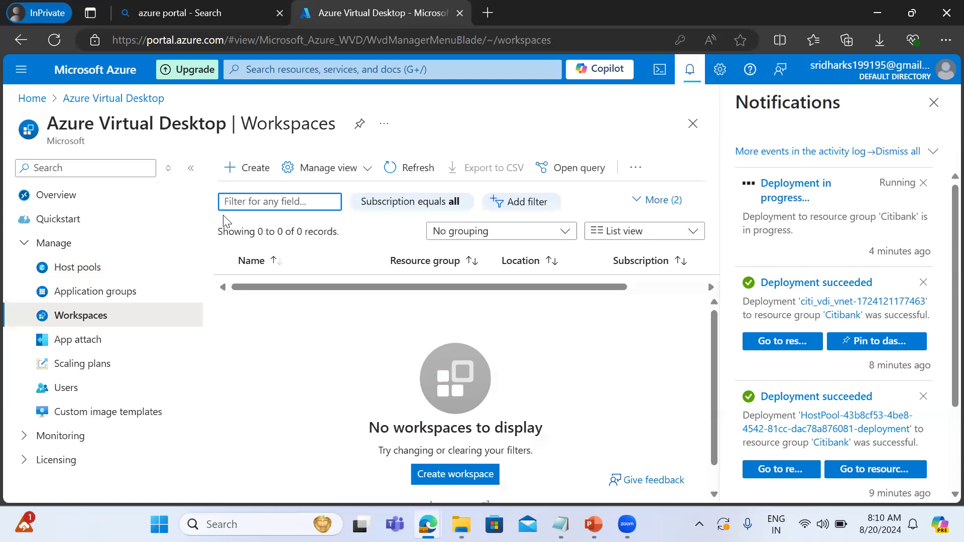
{"action": "left_click", "coordinate": [251, 173]}
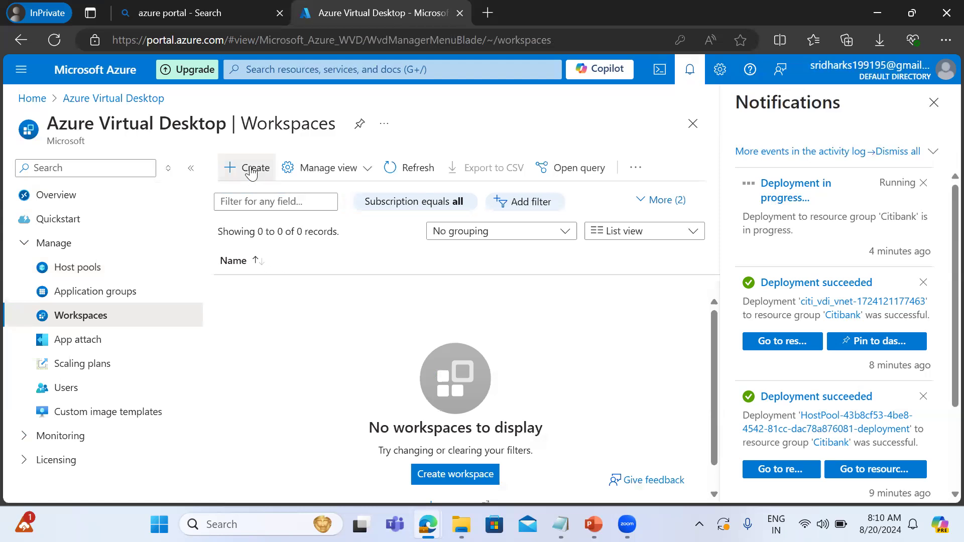
{"action": "left_click", "coordinate": [251, 172]}
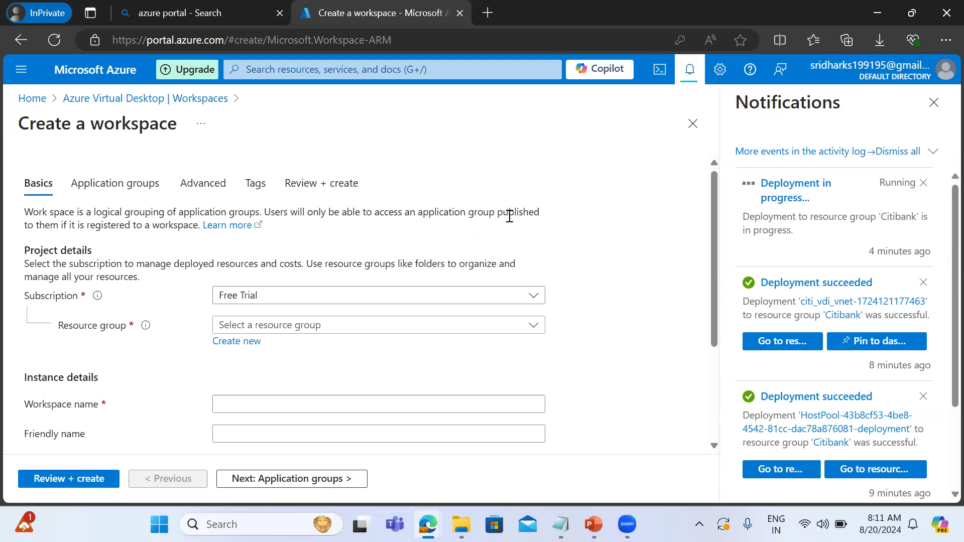
{"action": "left_click", "coordinate": [284, 331]}
{"action": "left_click", "coordinate": [236, 384]}
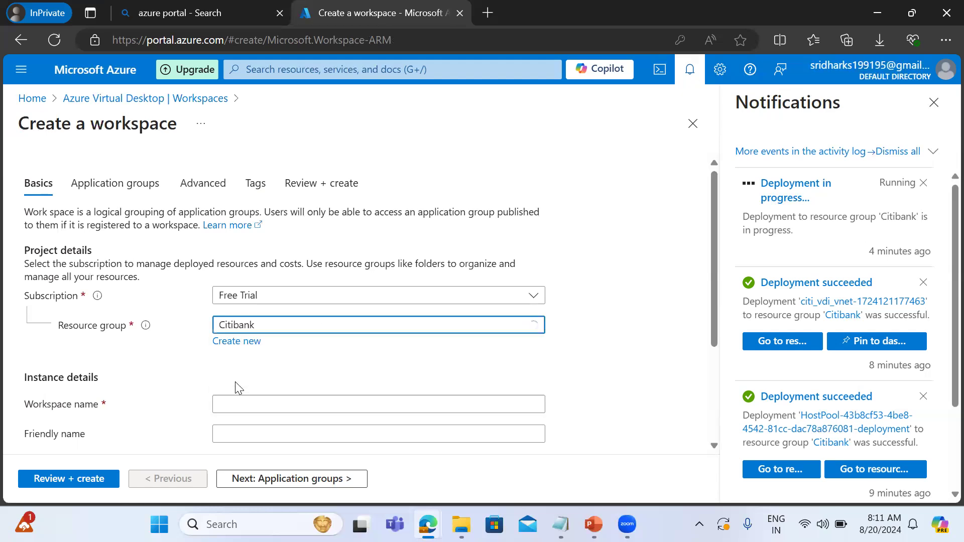
Name the workspace citiworksapce and give it the friendly name citi.
{"action": "left_click", "coordinate": [250, 400]}
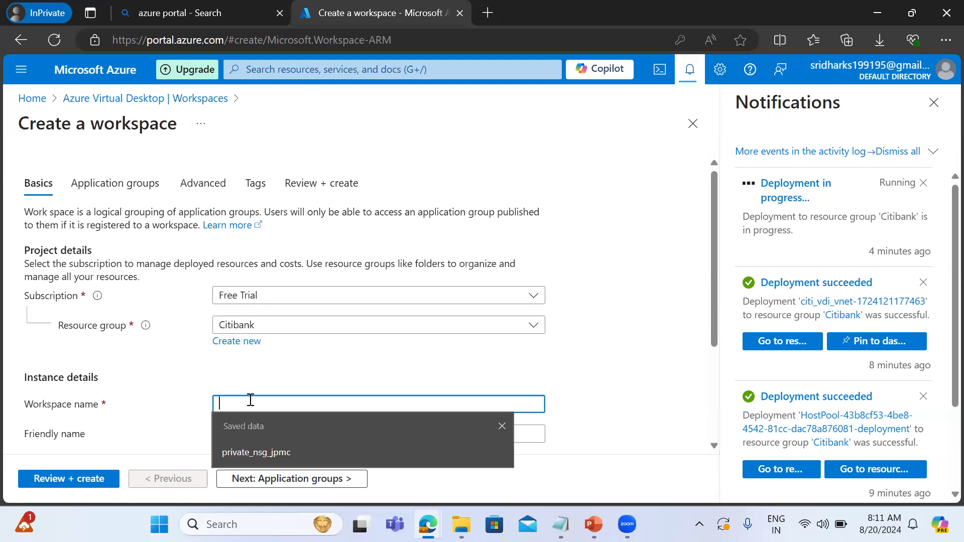
{"action": "type", "text": "cit"}
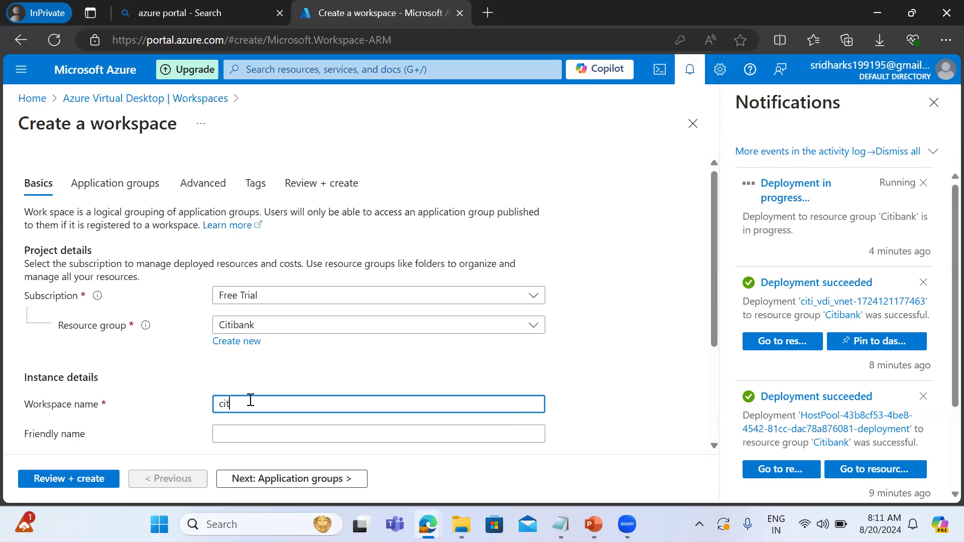
{"action": "type", "text": "iworksapce"}
{"action": "key", "text": "Tab"}
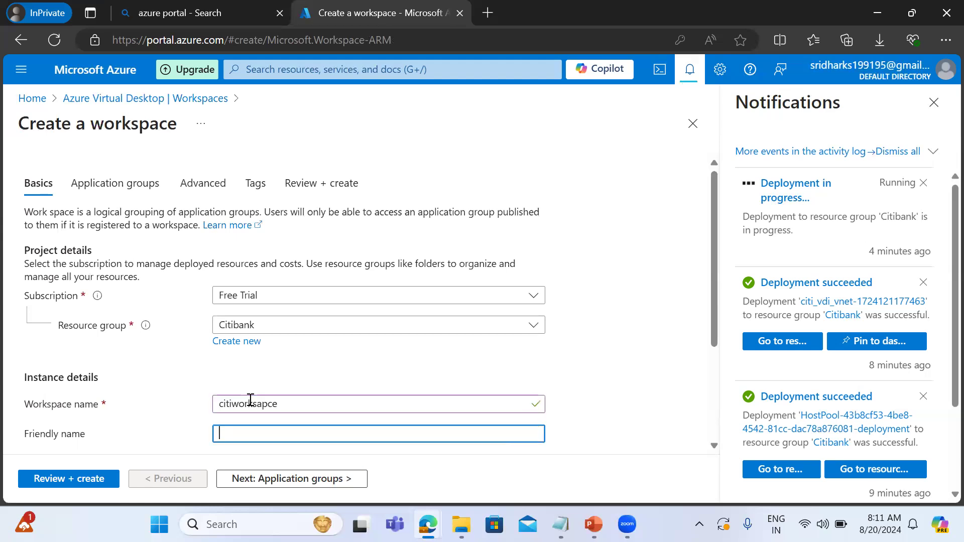
{"action": "type", "text": "citi"}
{"action": "key", "text": "Tab"}
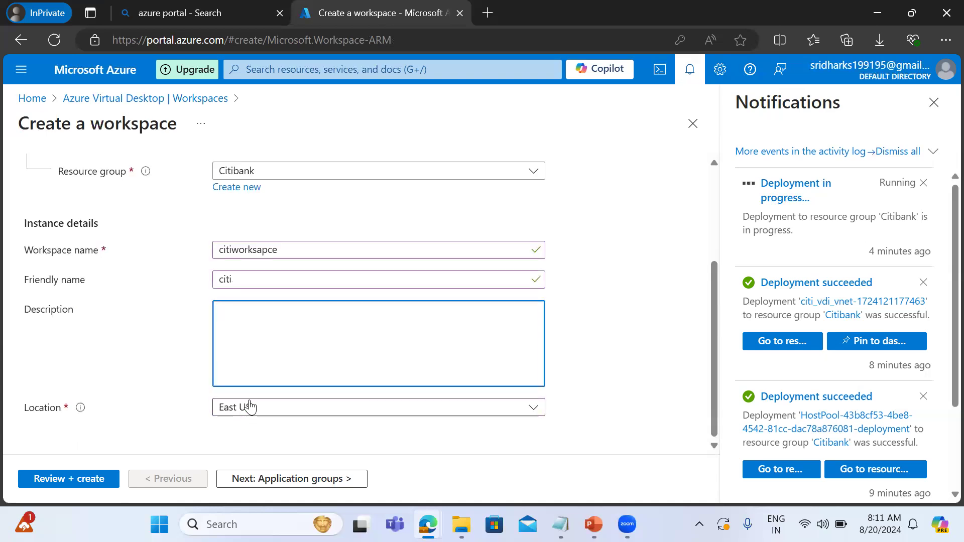
Enter "citi vdi workspace" as the workspace description.
{"action": "type", "text": "citi"}
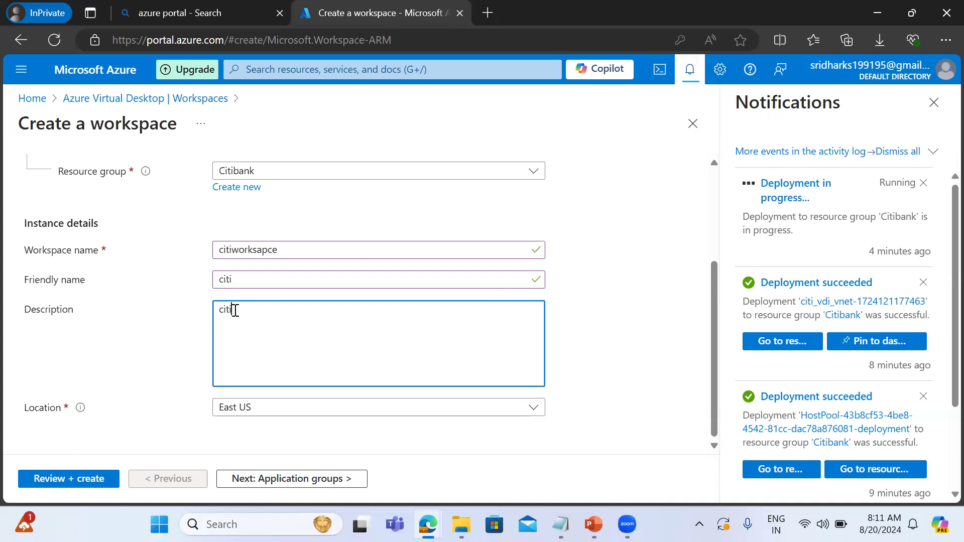
{"action": "type", "text": " vdi workspace"}
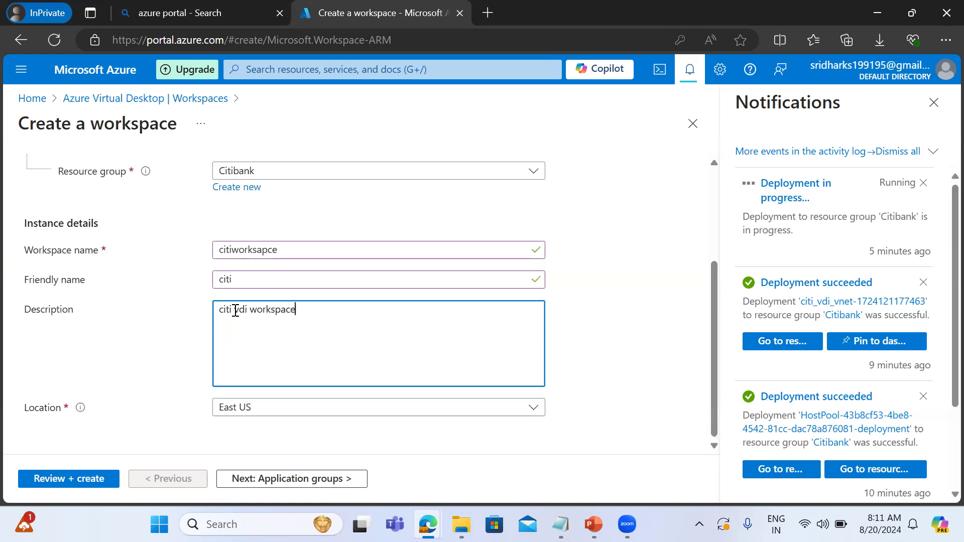
Turn on application group registration for the workspace and search the available application groups for citi.
{"action": "left_click", "coordinate": [282, 478]}
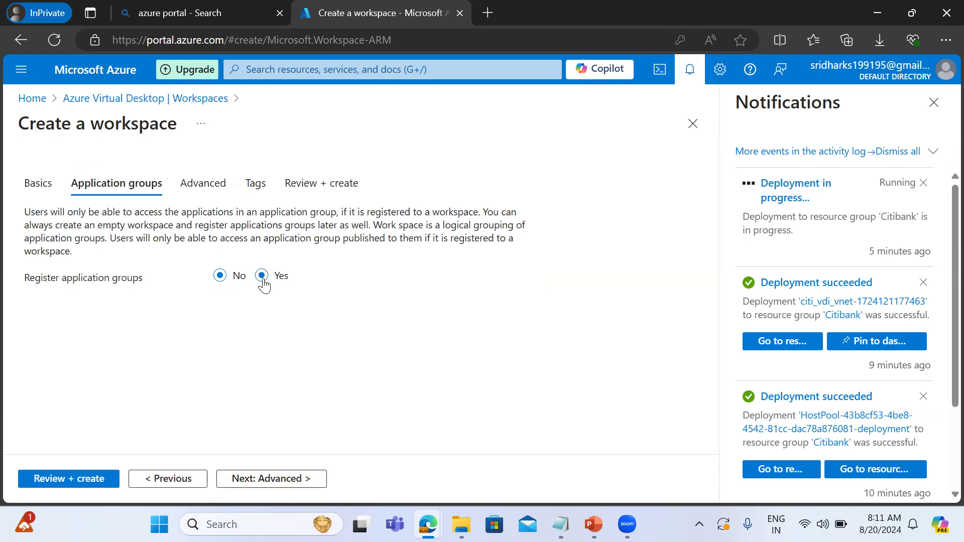
{"action": "left_click", "coordinate": [262, 277]}
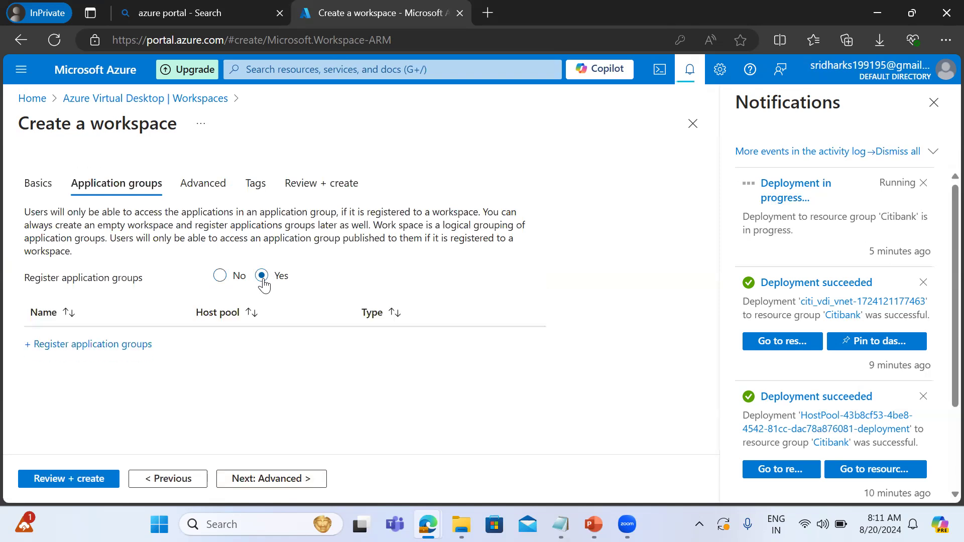
{"action": "left_click", "coordinate": [100, 346]}
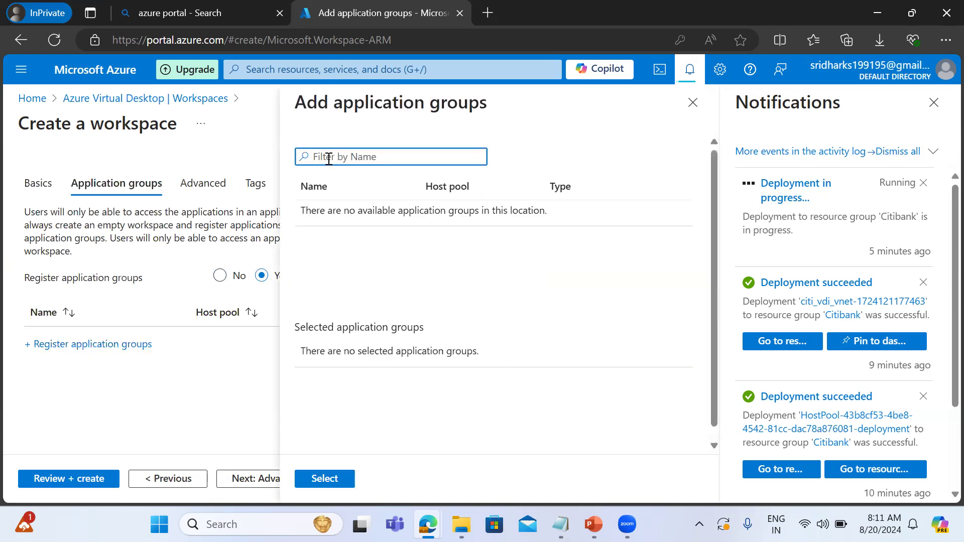
{"action": "type", "text": "citi"}
{"action": "left_click", "coordinate": [221, 401]}
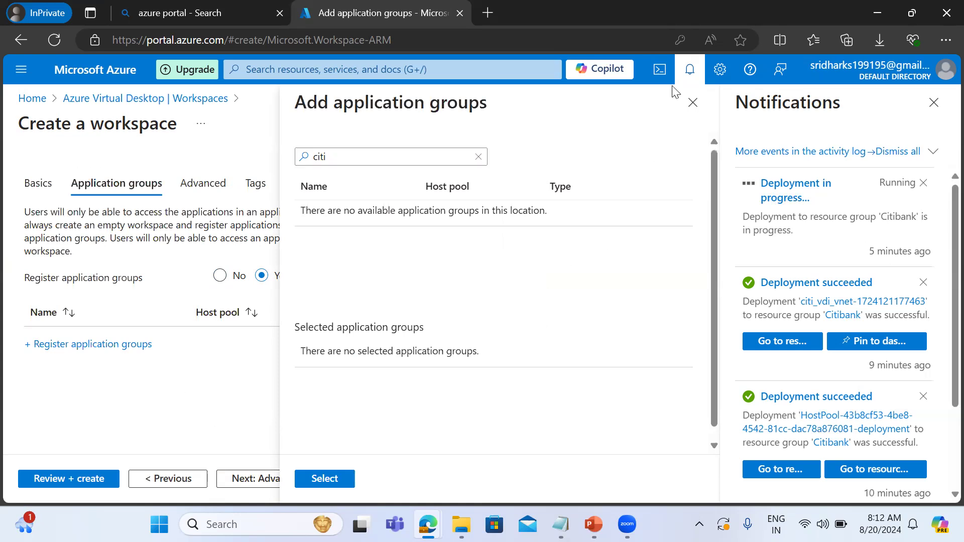
{"action": "left_click", "coordinate": [693, 102]}
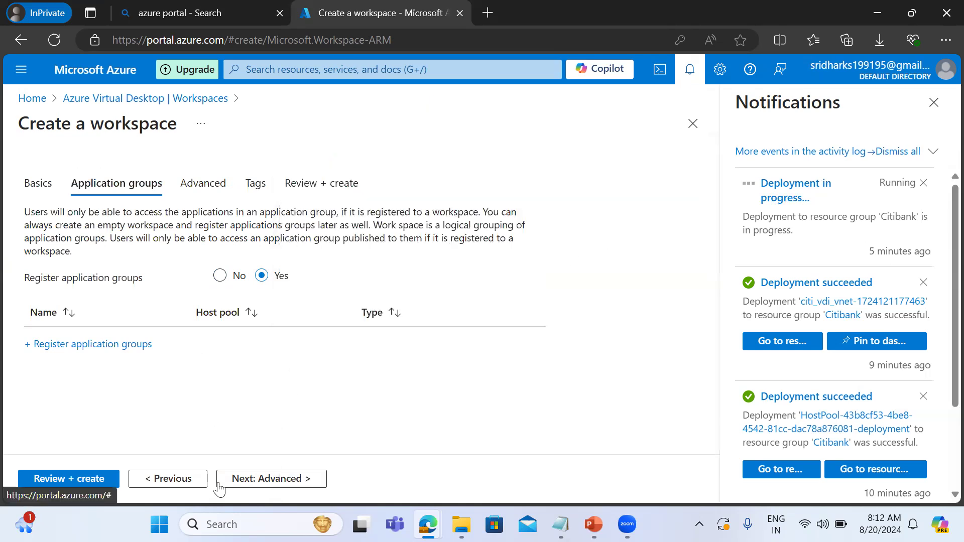
Review the workspace's diagnostic, tag and application group settings.
{"action": "left_click", "coordinate": [261, 479]}
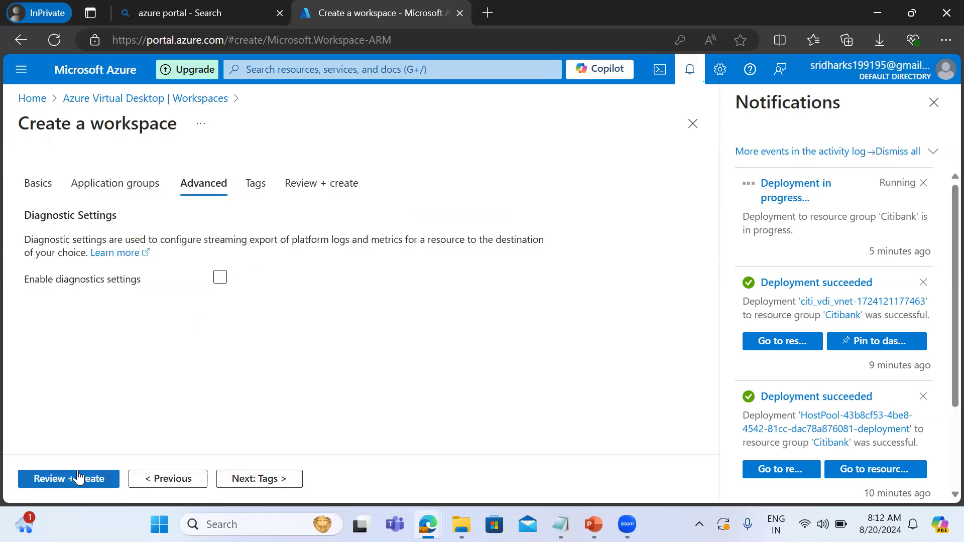
{"action": "left_click", "coordinate": [151, 483]}
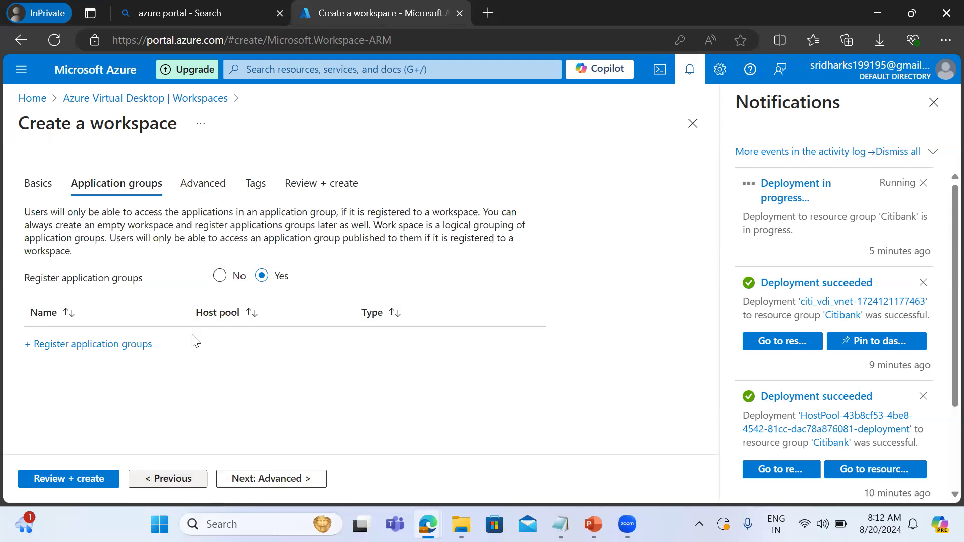
{"action": "left_click", "coordinate": [255, 479]}
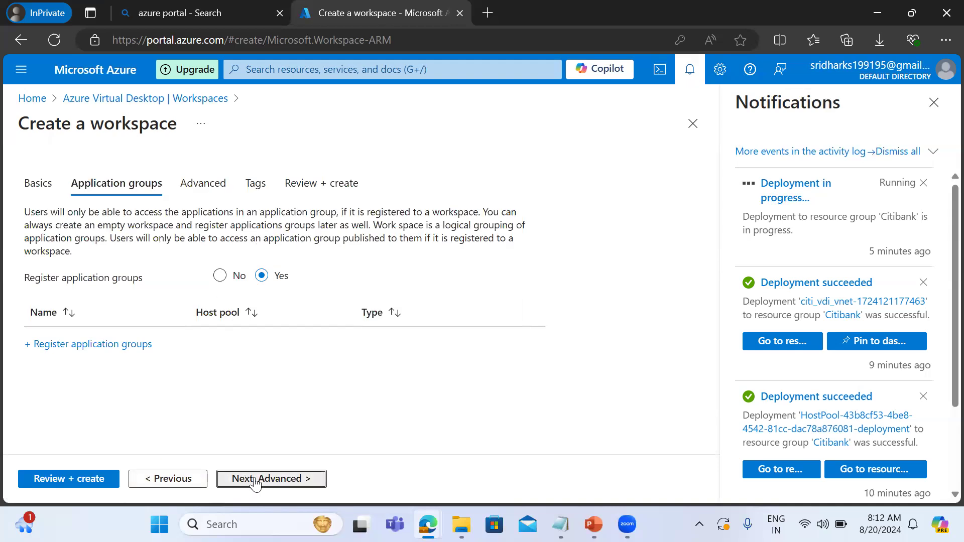
{"action": "left_click", "coordinate": [256, 479]}
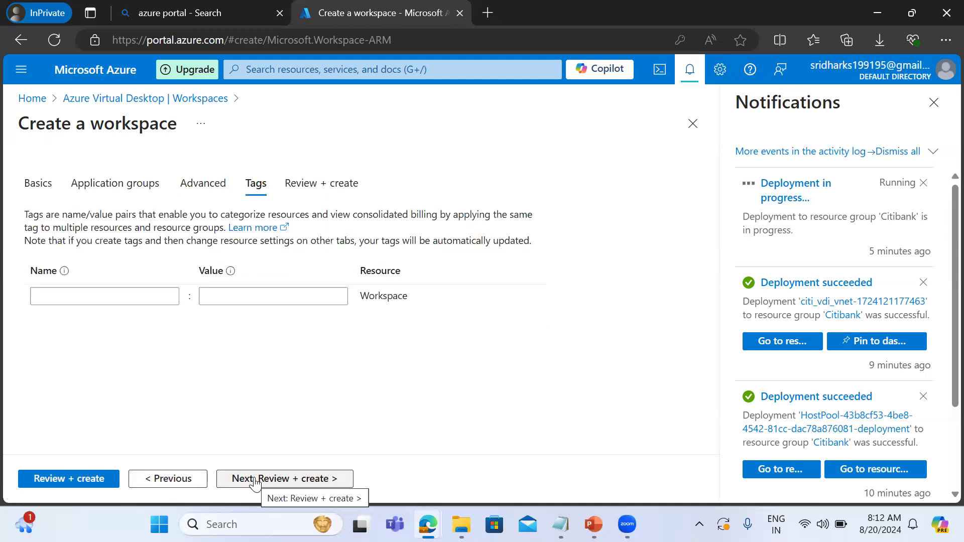
{"action": "left_click", "coordinate": [113, 191]}
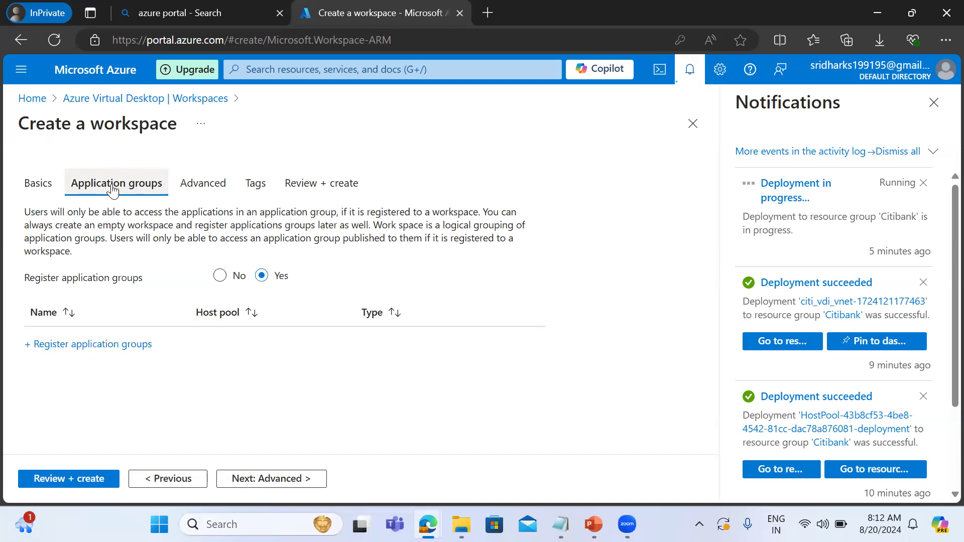
Validate the workspace configuration and create the workspace.
{"action": "left_click", "coordinate": [265, 485]}
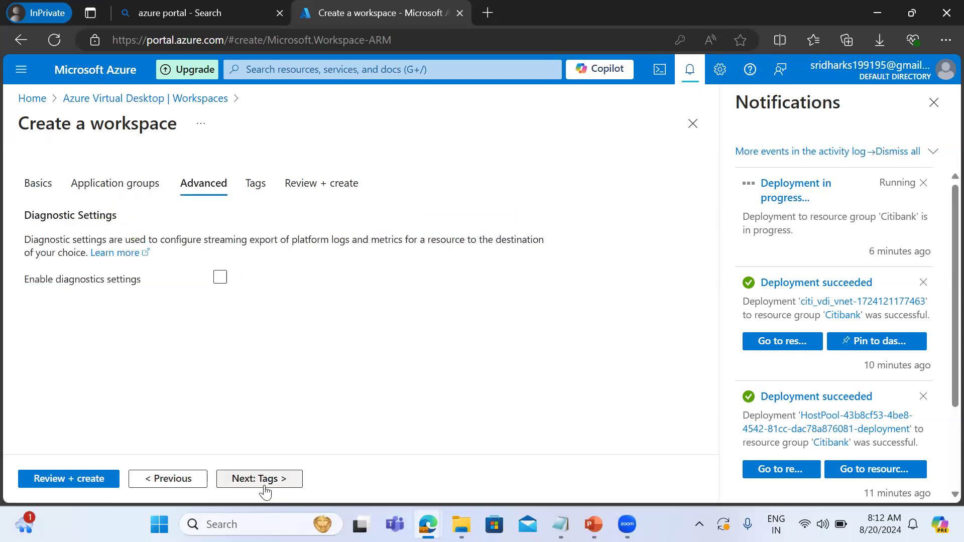
{"action": "left_click", "coordinate": [87, 479]}
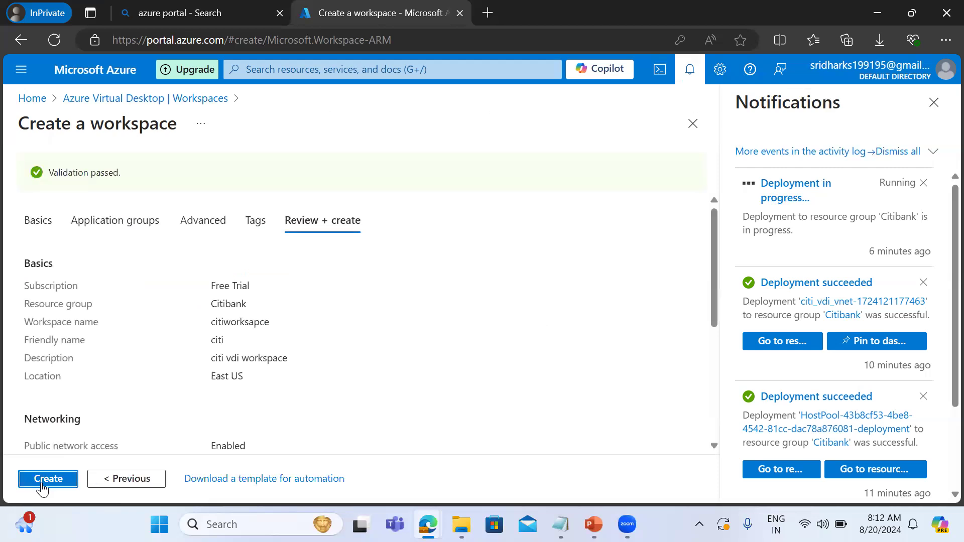
{"action": "left_click", "coordinate": [44, 483]}
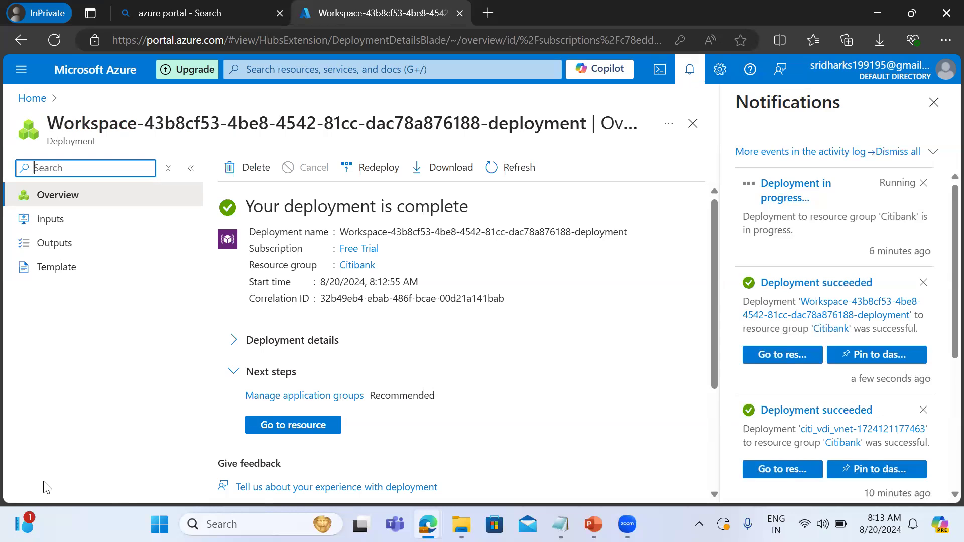
Open the newly deployed citiworksapce workspace and examine which application groups are registered to it.
{"action": "left_click", "coordinate": [284, 427]}
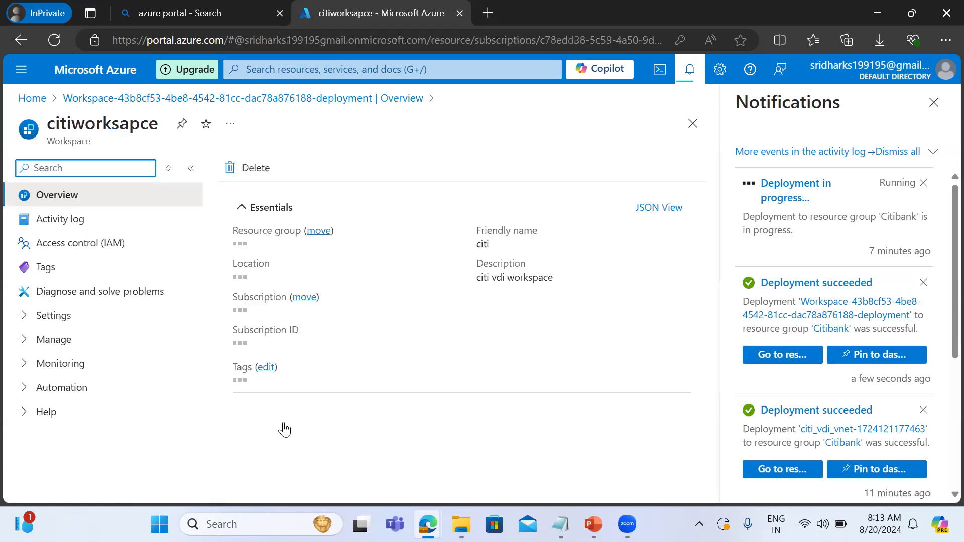
{"action": "left_click", "coordinate": [27, 319]}
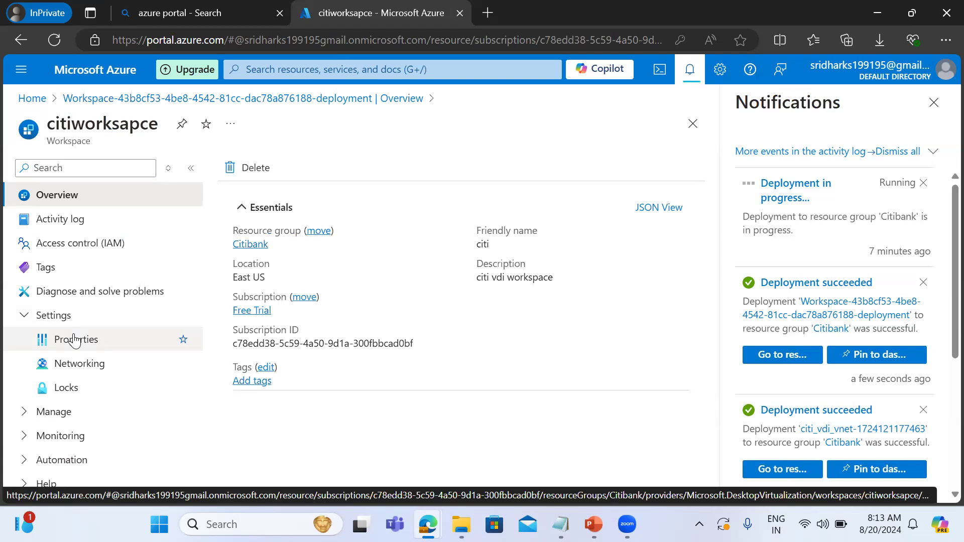
{"action": "left_click", "coordinate": [55, 412]}
{"action": "left_click", "coordinate": [86, 440]}
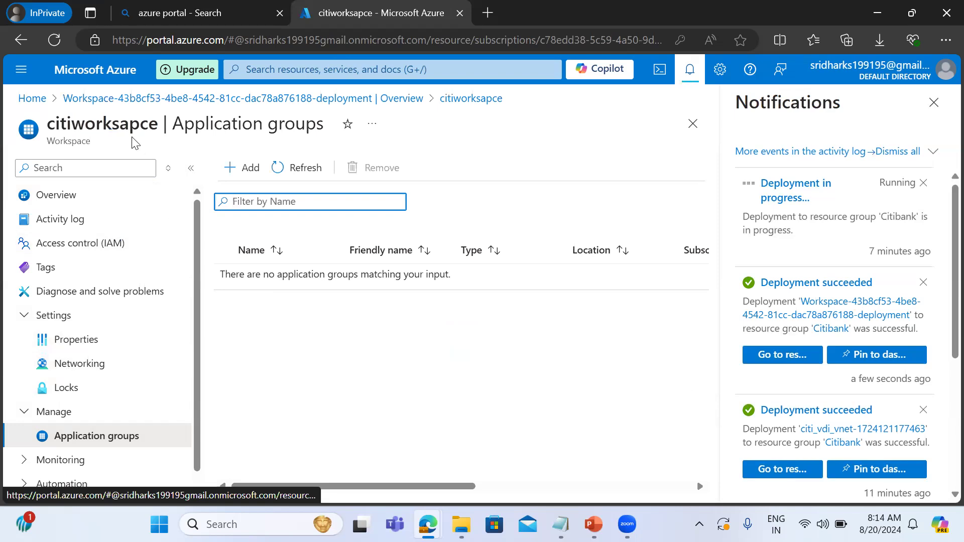
{"action": "left_click", "coordinate": [120, 128]}
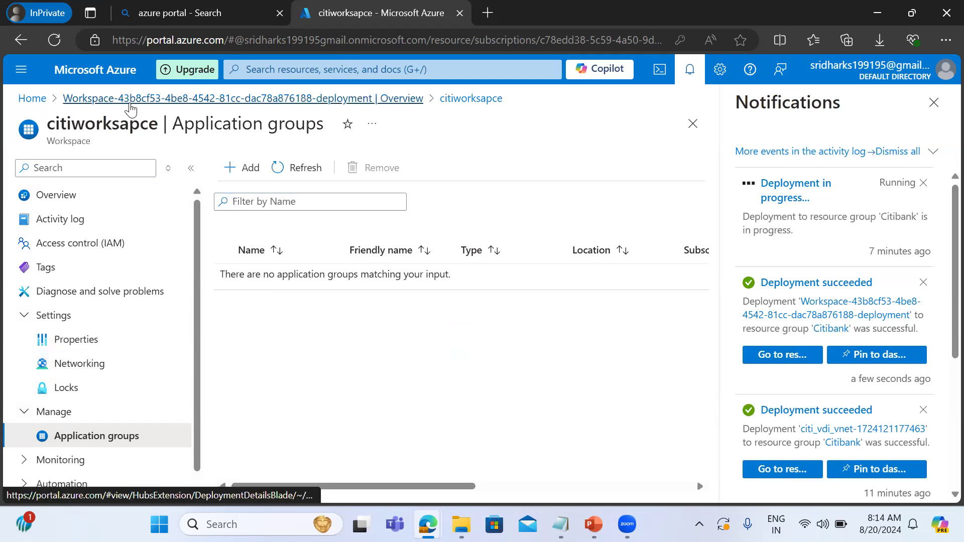
{"action": "left_click", "coordinate": [130, 102]}
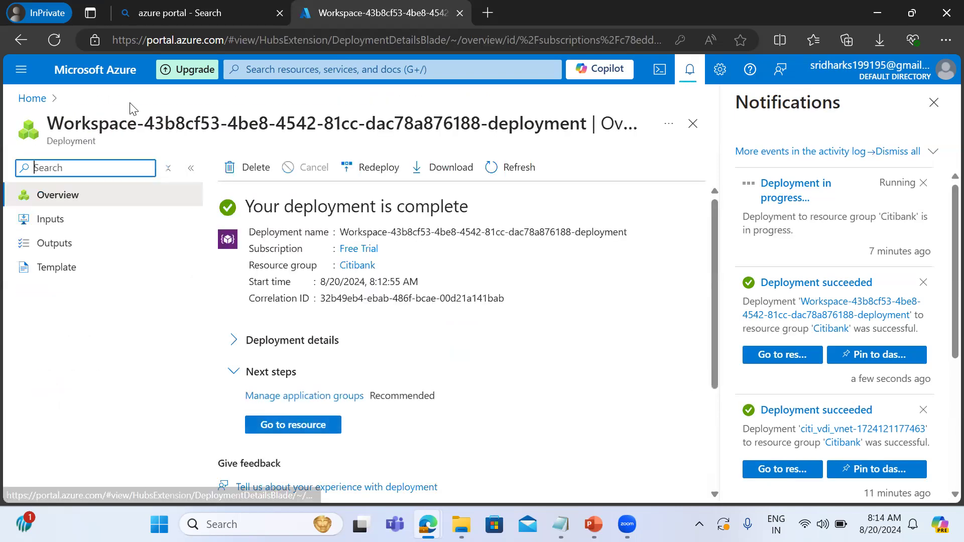
{"action": "left_click", "coordinate": [284, 430]}
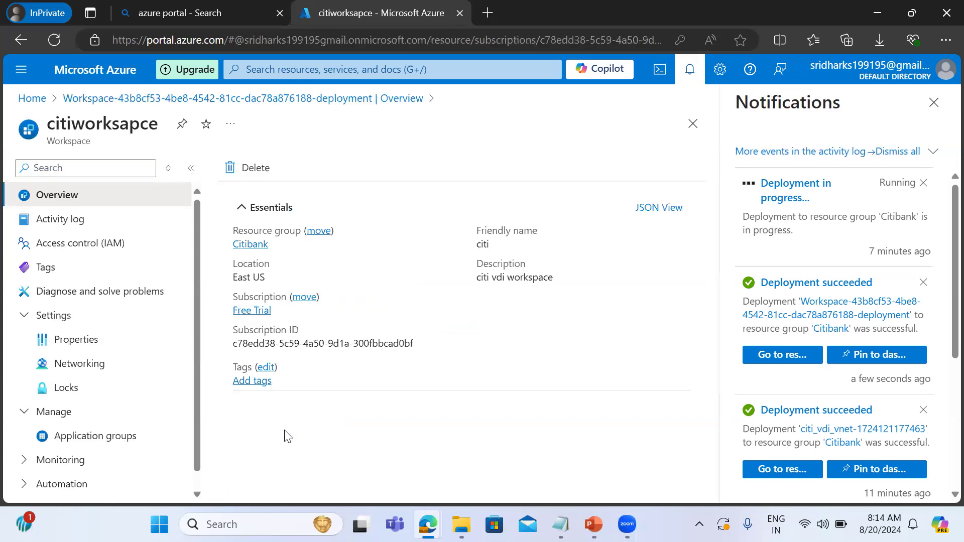
{"action": "left_click", "coordinate": [113, 436]}
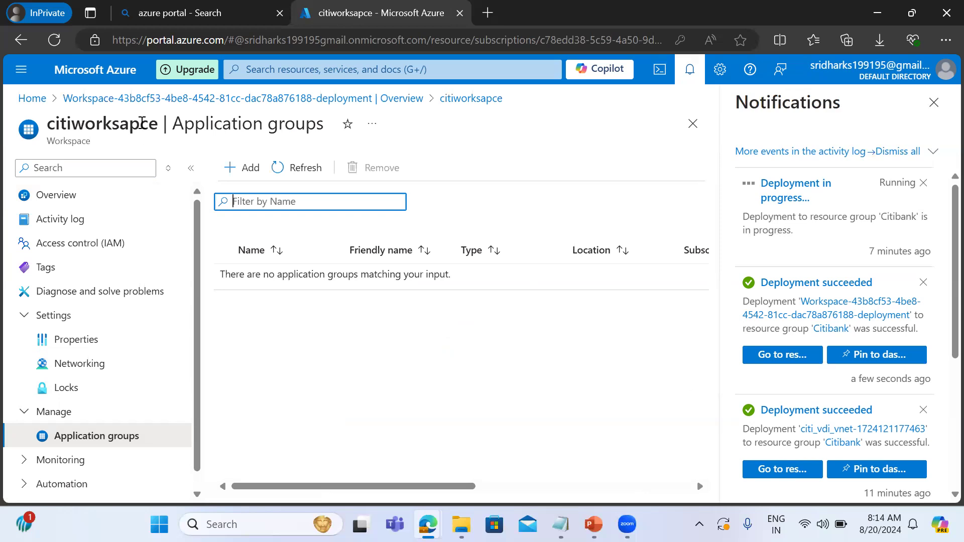
Open citibank_hostpool from the Azure Virtual Desktop host pools and start all of its session hosts.
{"action": "left_click", "coordinate": [25, 103]}
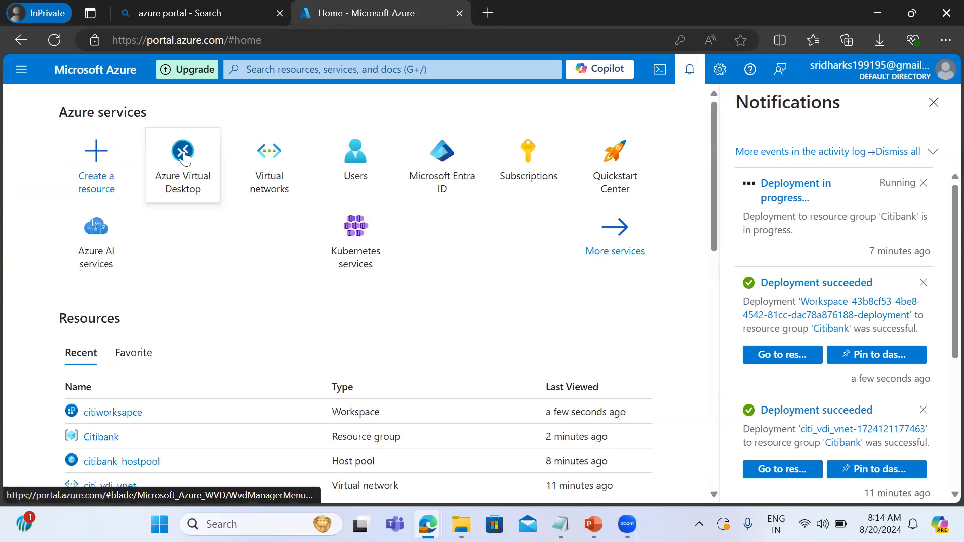
{"action": "left_click", "coordinate": [185, 153]}
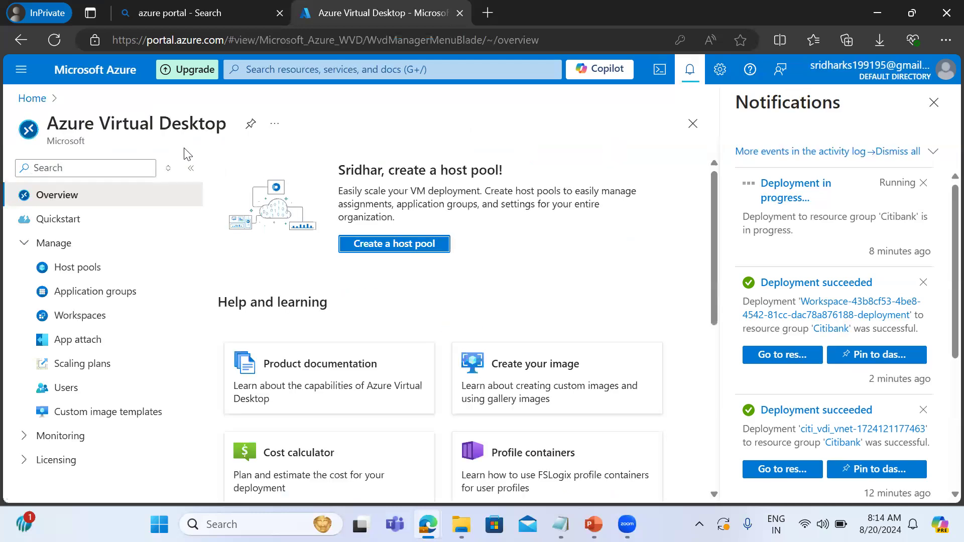
{"action": "left_click", "coordinate": [83, 269]}
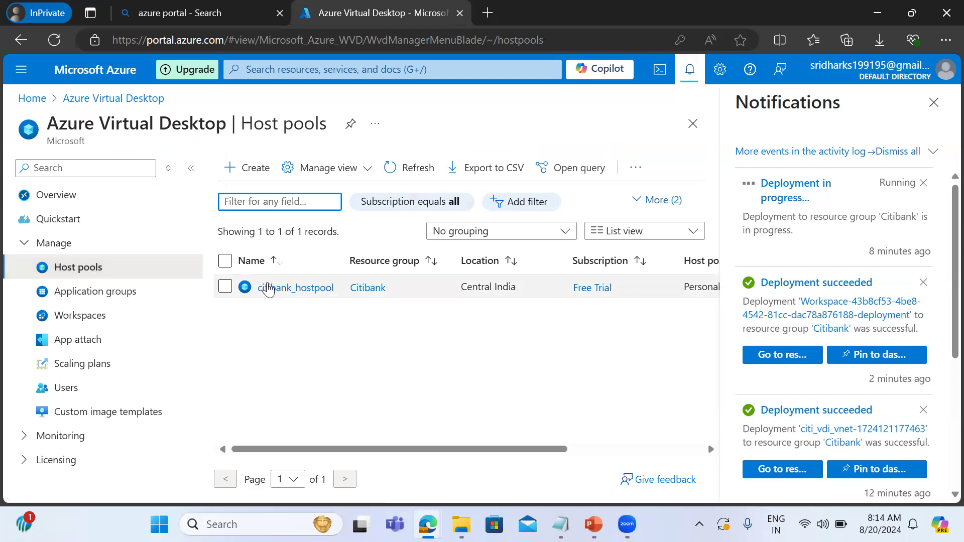
{"action": "left_click", "coordinate": [267, 287]}
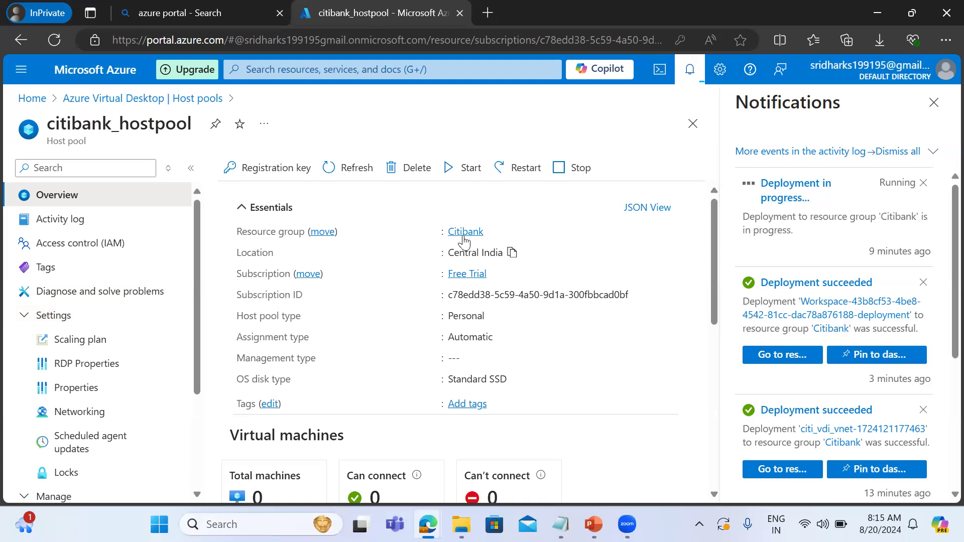
{"action": "left_click", "coordinate": [467, 179]}
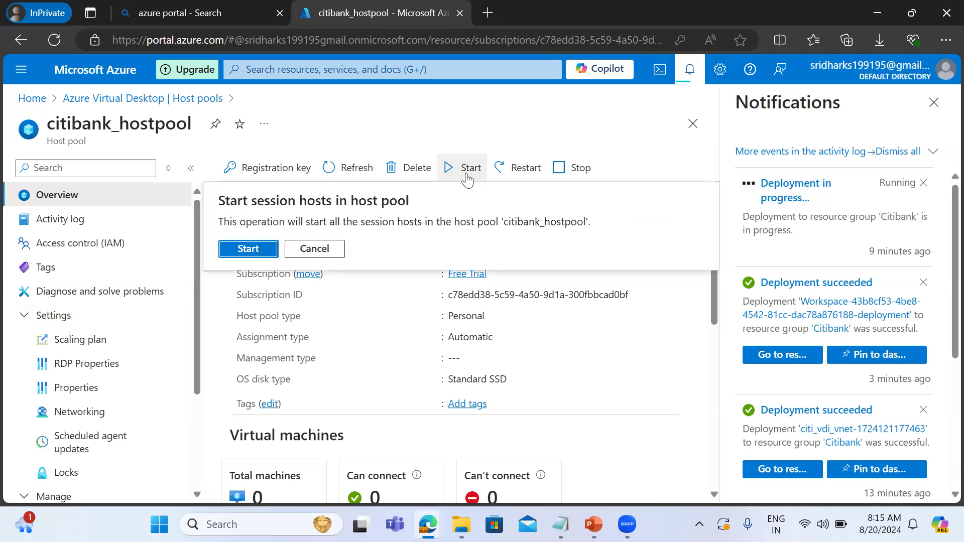
{"action": "left_click", "coordinate": [248, 249]}
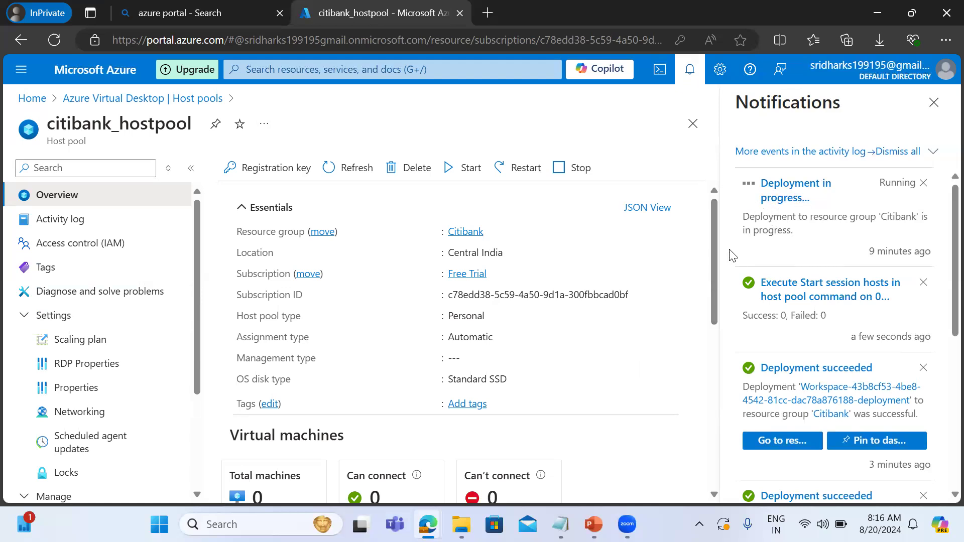
Examine the assignments of the citibank_hostpool-DAG application group and the Microsoft Entra users available for assignment.
{"action": "left_click", "coordinate": [102, 101]}
{"action": "left_click", "coordinate": [86, 299]}
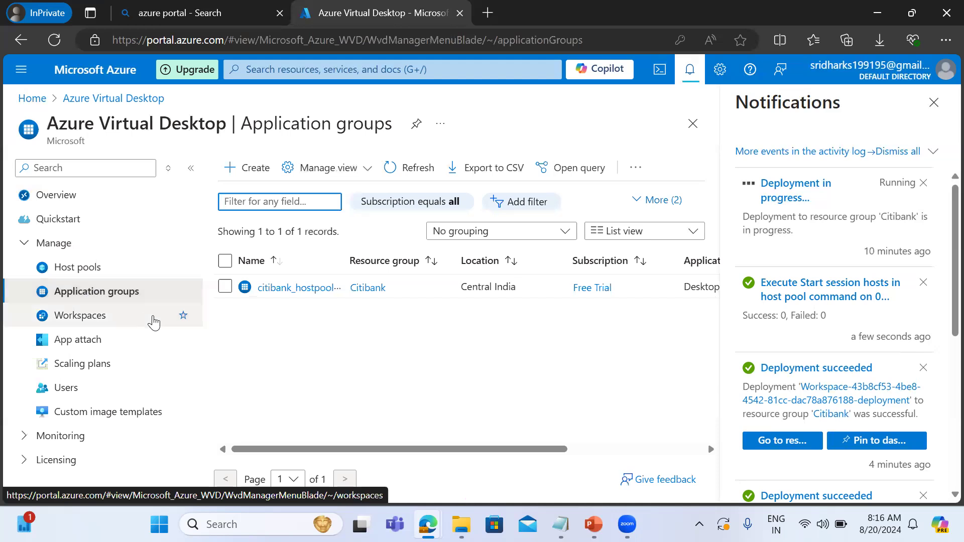
{"action": "left_click", "coordinate": [275, 289]}
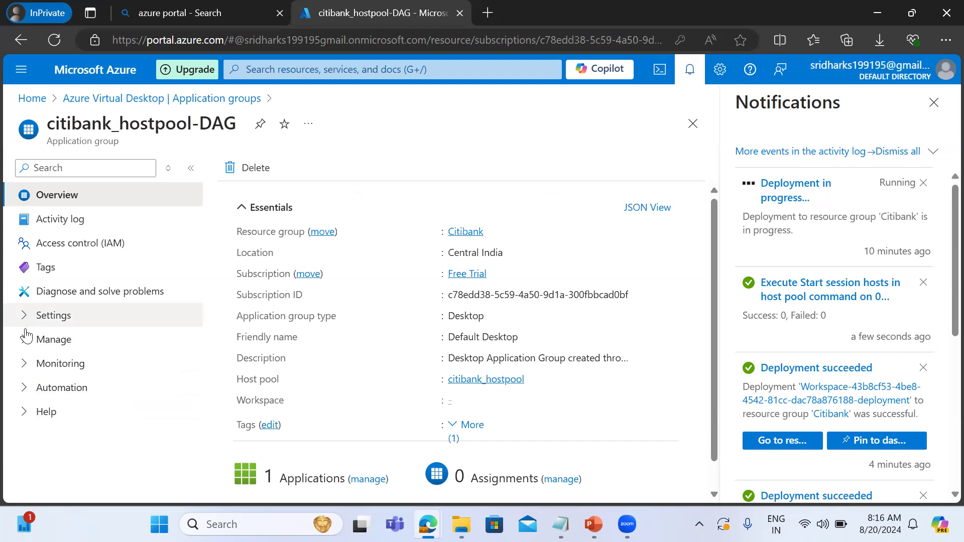
{"action": "left_click", "coordinate": [27, 340]}
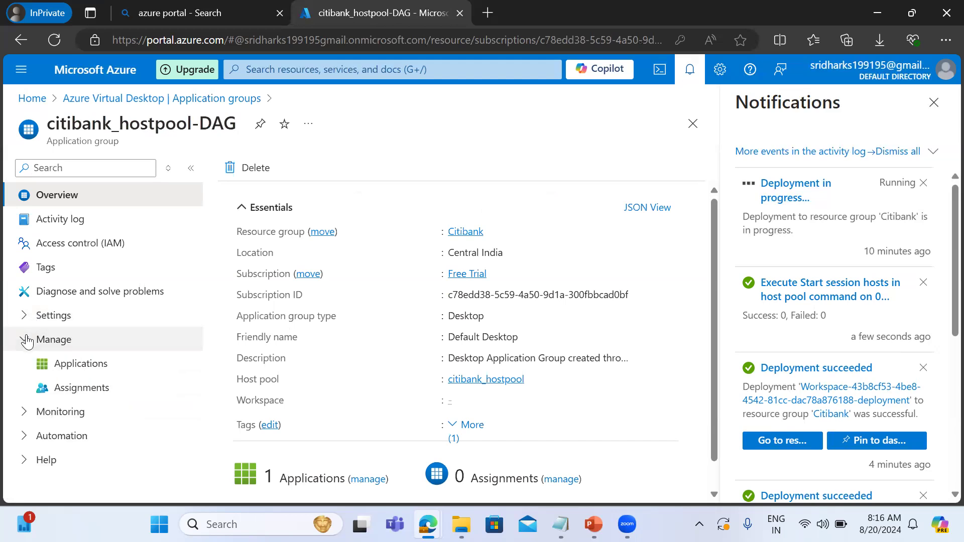
{"action": "left_click", "coordinate": [85, 393]}
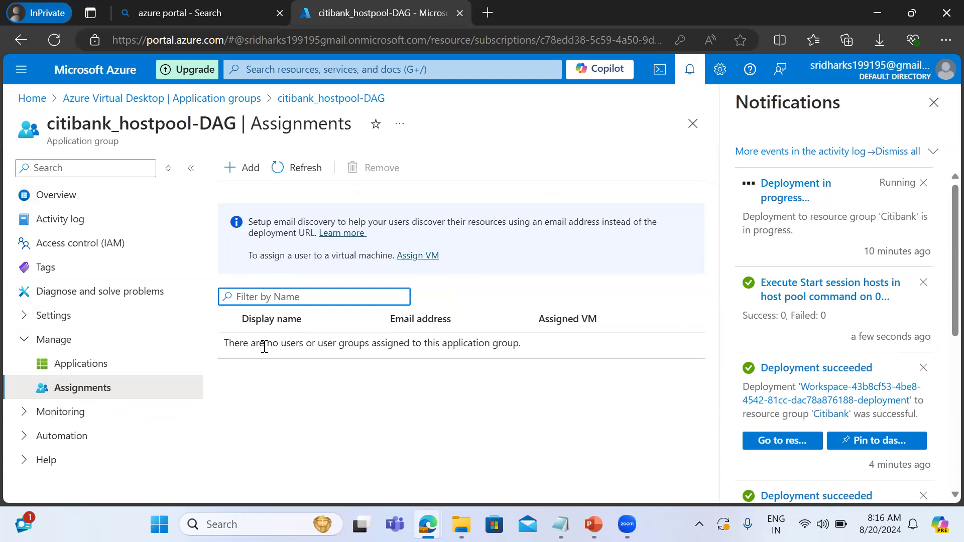
{"action": "left_click", "coordinate": [234, 180]}
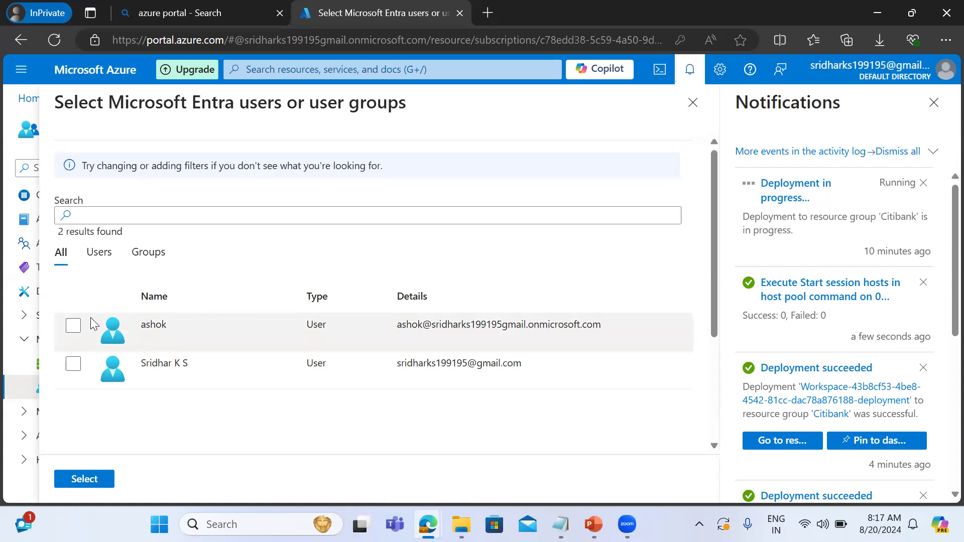
{"action": "left_click", "coordinate": [693, 103]}
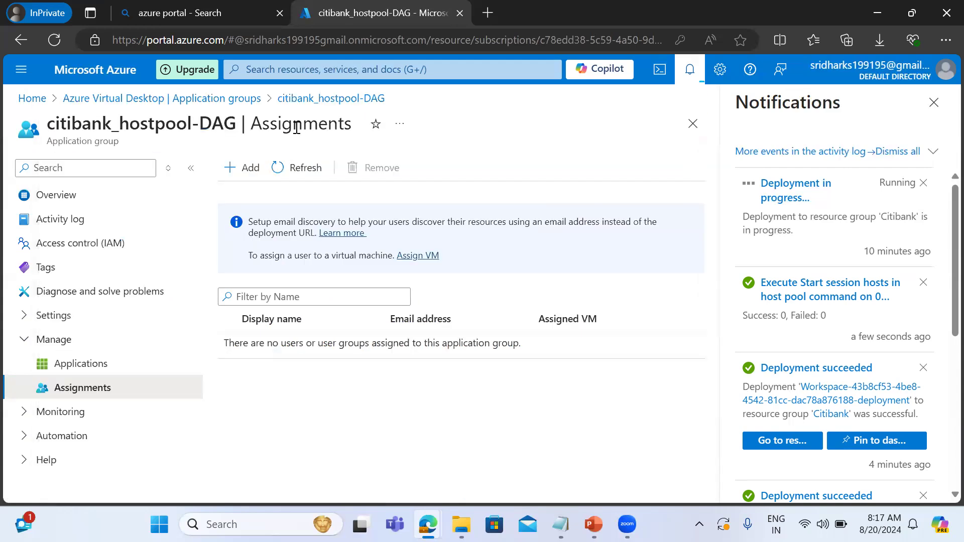
Search the portal for users, open the directory's user list and start creating a new internal user.
{"action": "left_click", "coordinate": [263, 71]}
{"action": "type", "text": "users"}
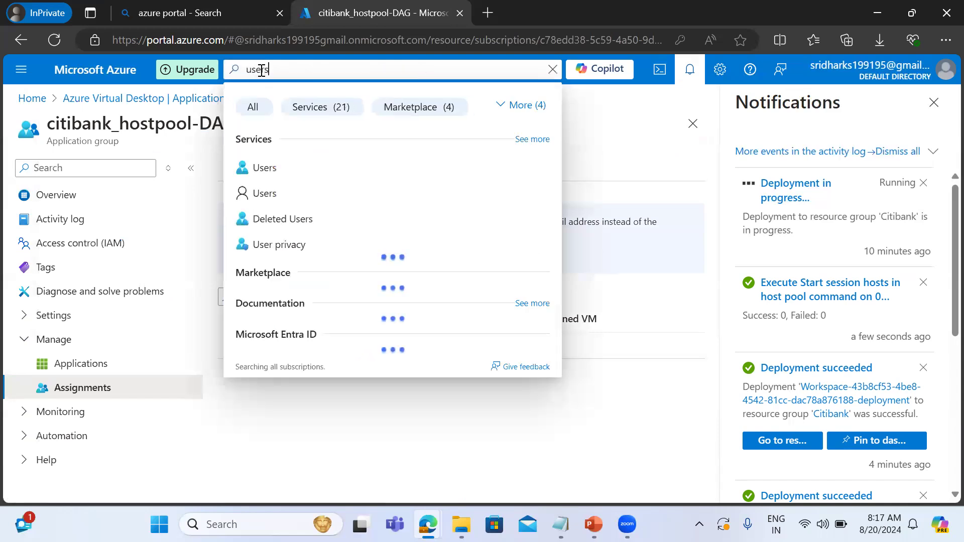
{"action": "left_click", "coordinate": [271, 174]}
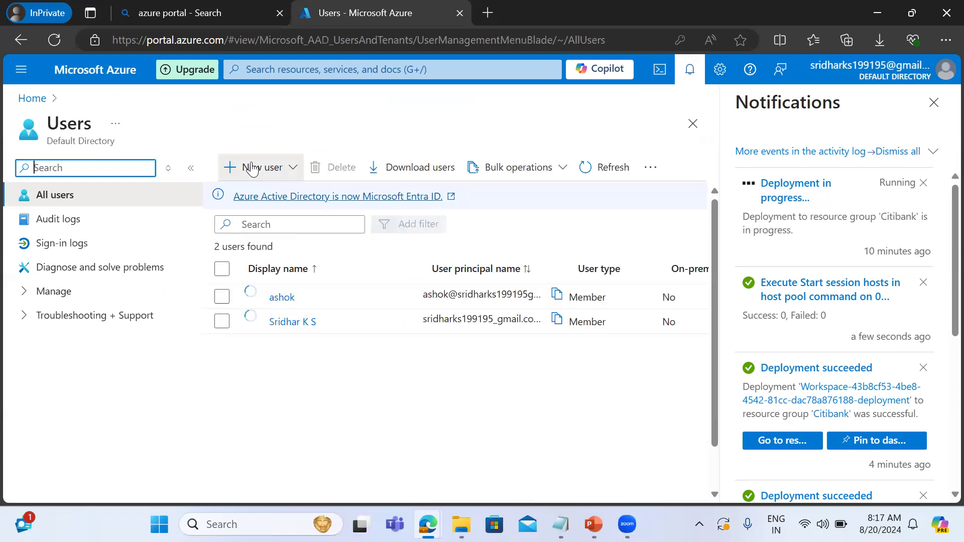
{"action": "left_click", "coordinate": [252, 167]}
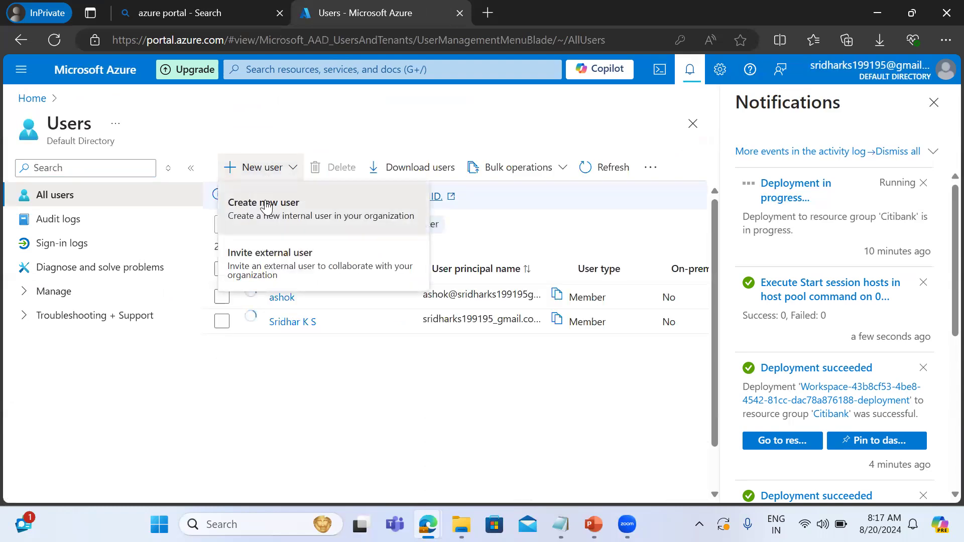
{"action": "left_click", "coordinate": [266, 206]}
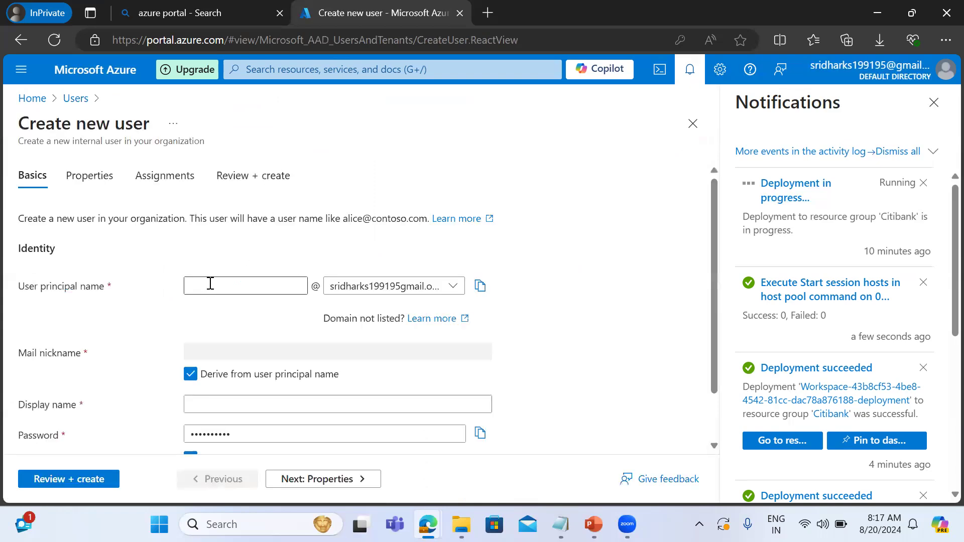
Enter the new user's principal name and display name.
{"action": "left_click", "coordinate": [212, 283]}
{"action": "type", "text": "sreekanth"}
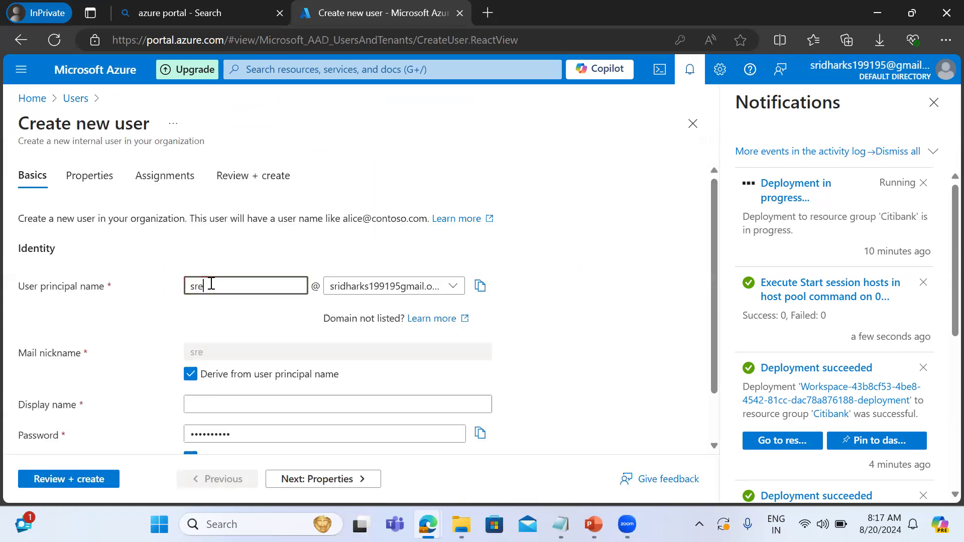
{"action": "key", "text": "Tab"}
{"action": "key", "text": "Tab"}
{"action": "key", "text": "Tab"}
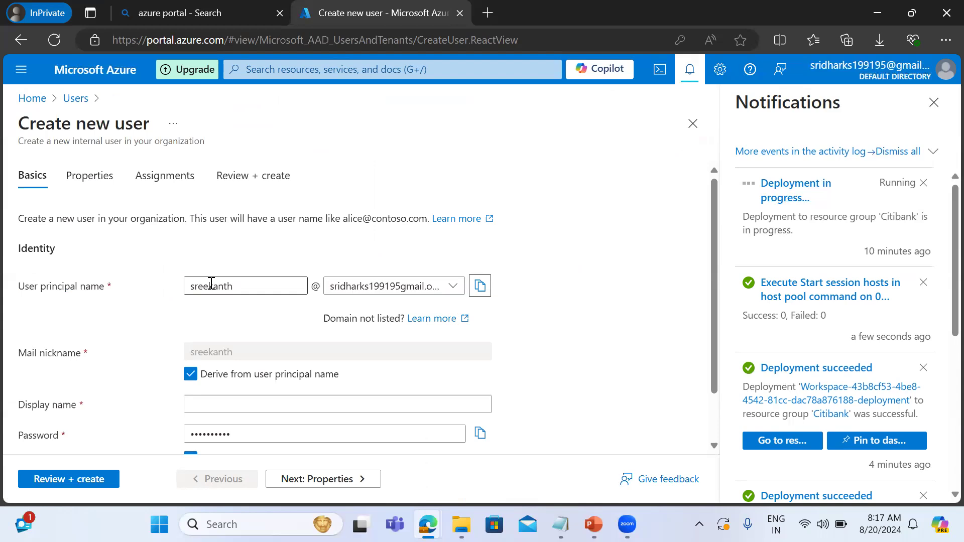
{"action": "key", "text": "Tab"}
{"action": "key", "text": "Tab"}
{"action": "type", "text": "sree"}
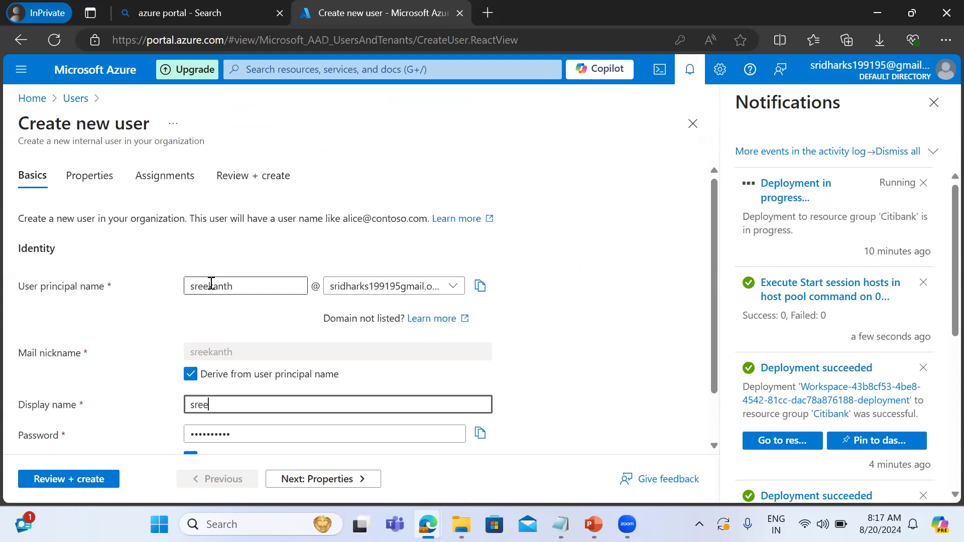
{"action": "type", "text": "kanth"}
{"action": "key", "text": "Tab"}
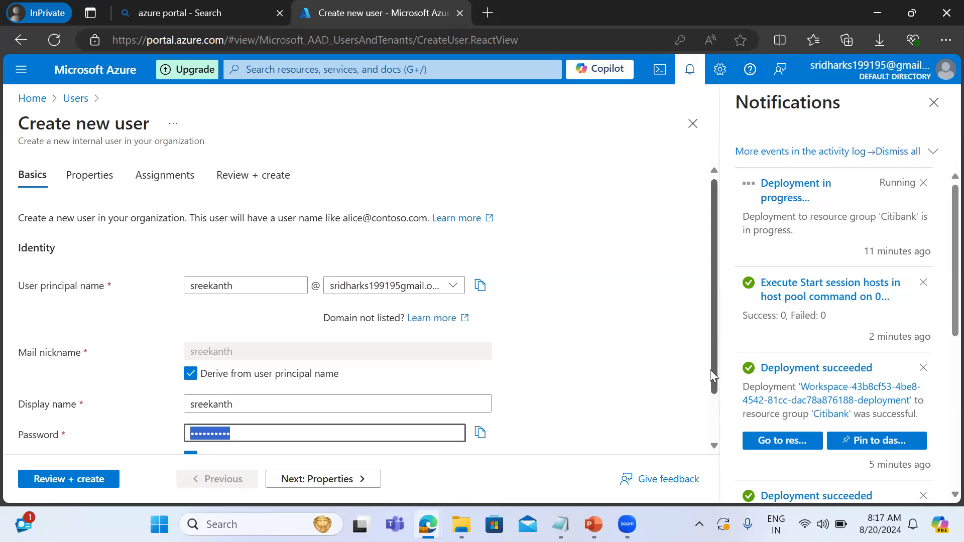
Turn off automatic password generation and enter a custom account password for the new user.
{"action": "scroll", "coordinate": [710, 369], "scroll_direction": "down", "scroll_amount": 2}
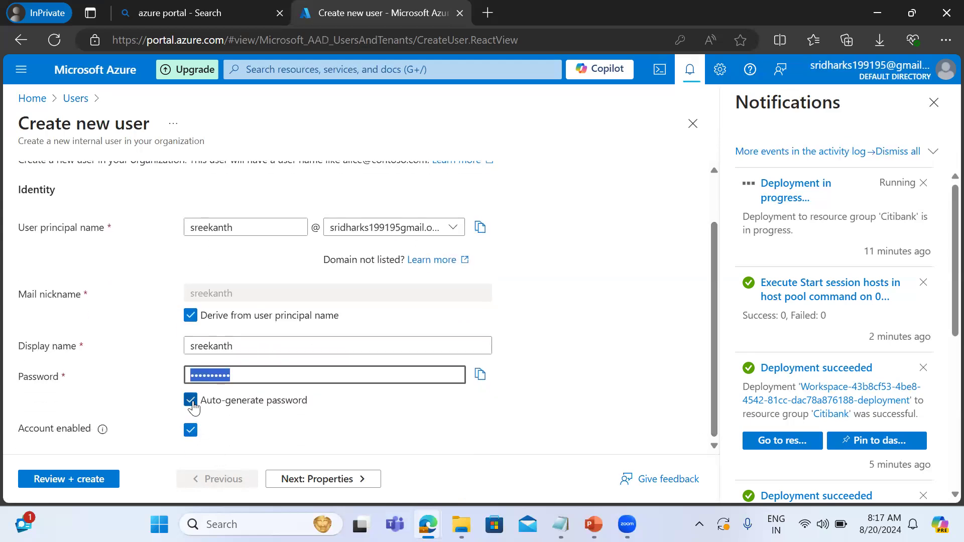
{"action": "left_click", "coordinate": [190, 400]}
{"action": "left_click", "coordinate": [207, 378]}
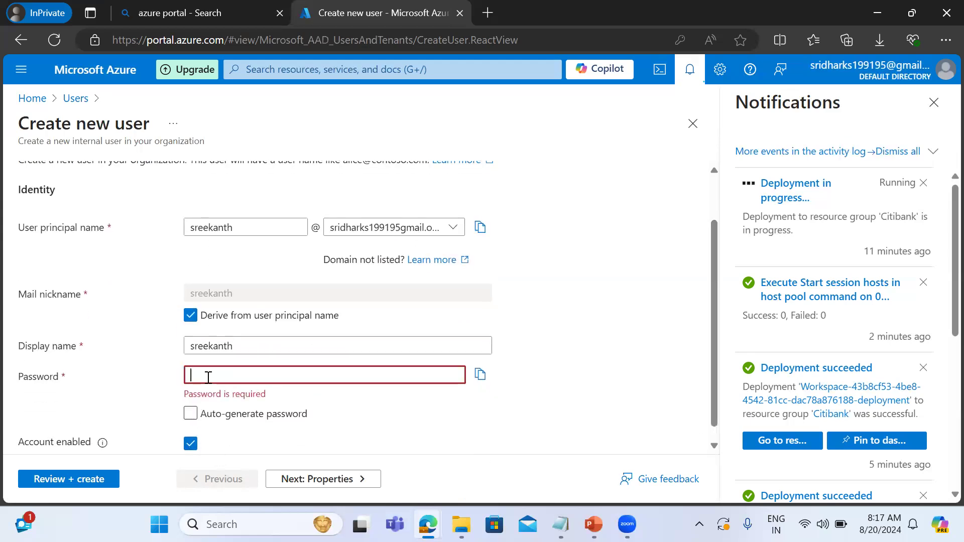
{"action": "type", "text": "••••••••"}
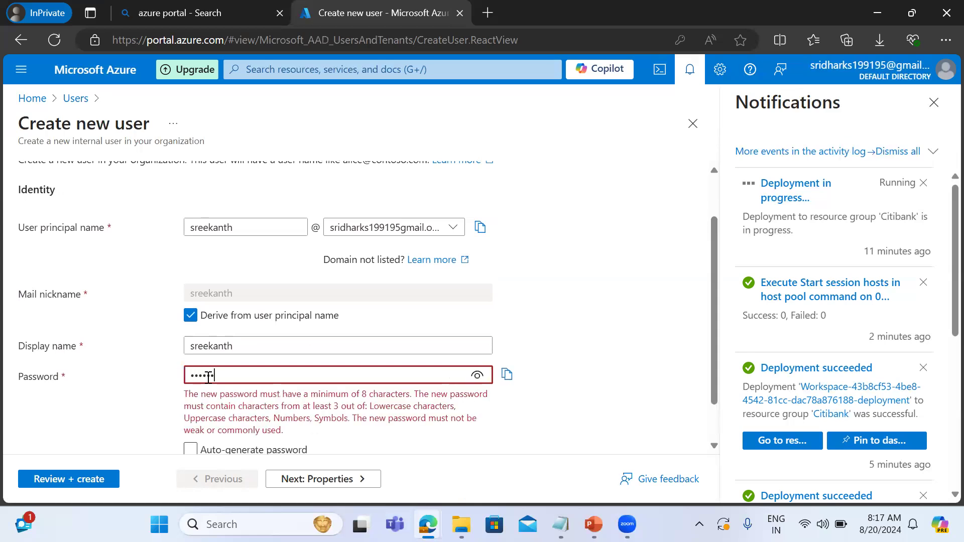
{"action": "type", "text": "•••"}
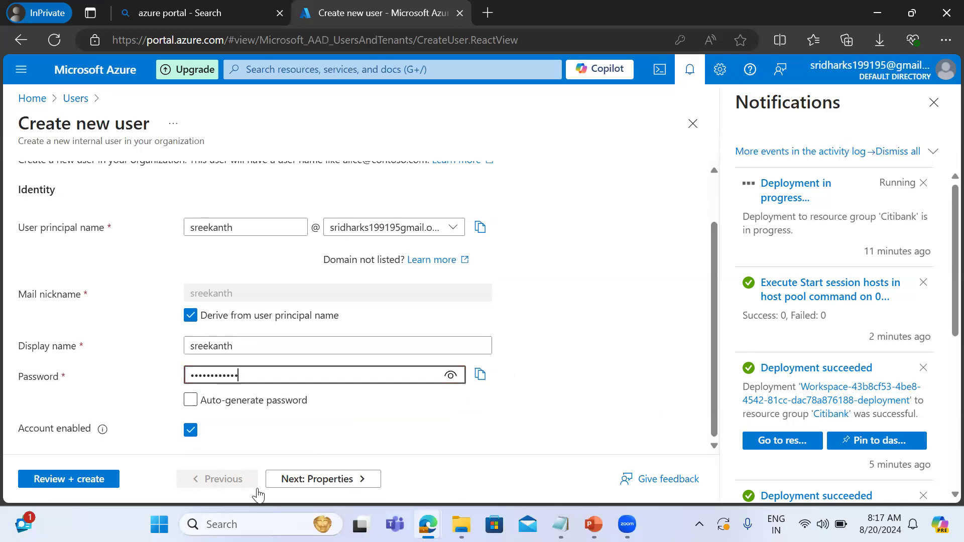
Continue to the new user's properties and check the available user types.
{"action": "left_click", "coordinate": [310, 477]}
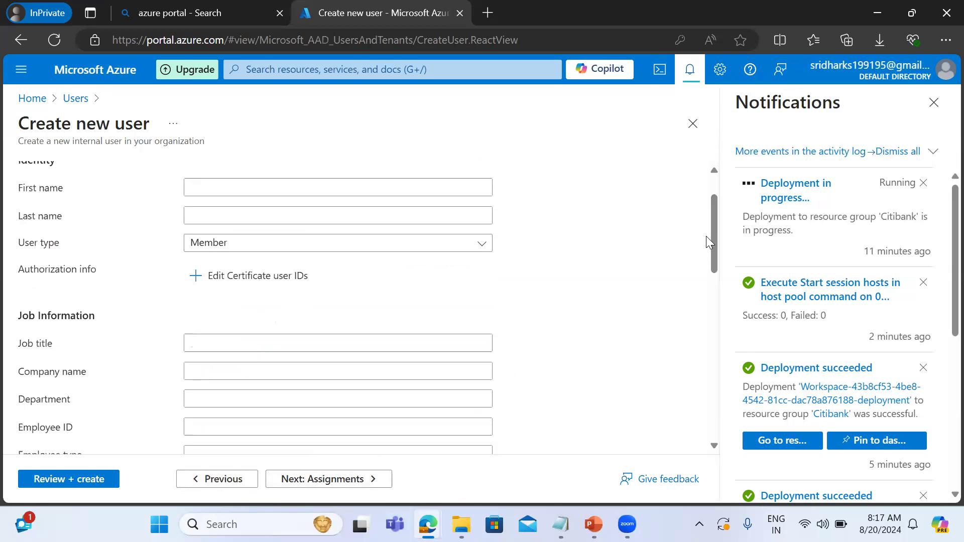
{"action": "left_click_drag", "start_coordinate": [706, 239], "coordinate": [699, 261]}
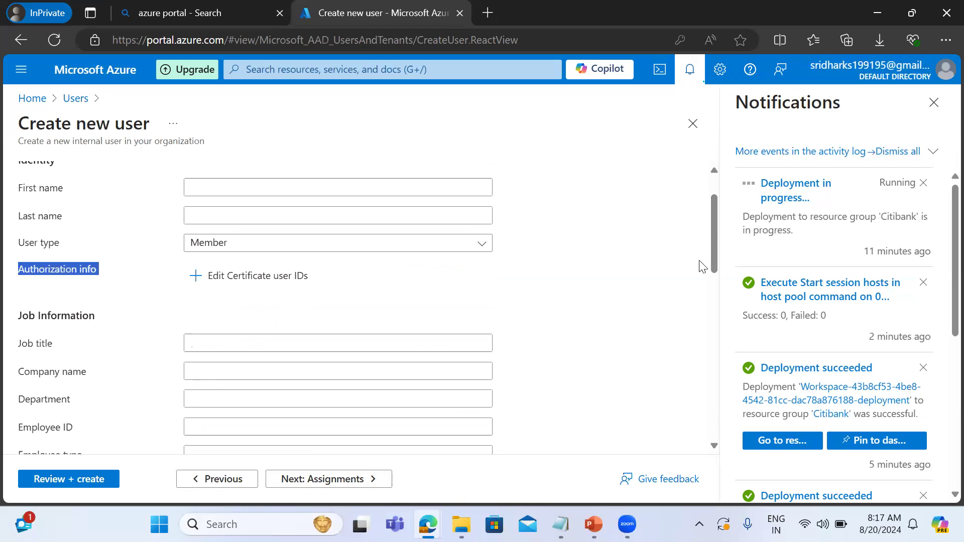
{"action": "left_click", "coordinate": [413, 247]}
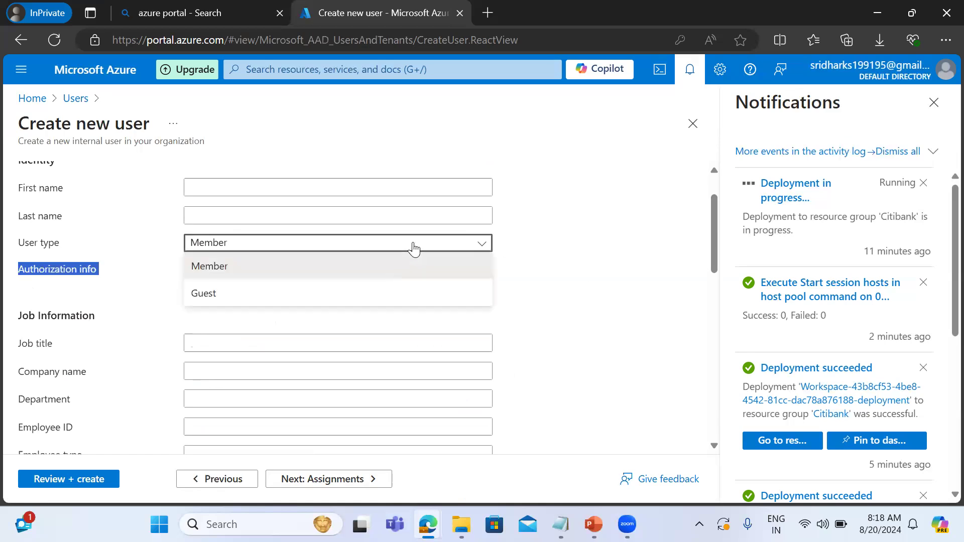
{"action": "left_click", "coordinate": [414, 248]}
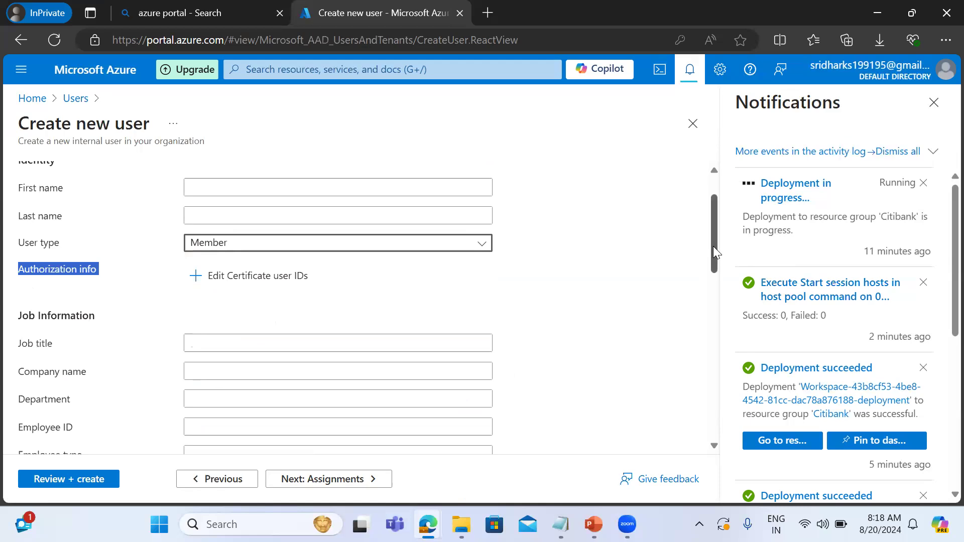
Leave the remaining user properties blank, continue to the assignments and start adding a directory role.
{"action": "scroll", "coordinate": [715, 279], "scroll_direction": "down", "scroll_amount": 3}
{"action": "scroll", "coordinate": [718, 372], "scroll_direction": "down", "scroll_amount": 7}
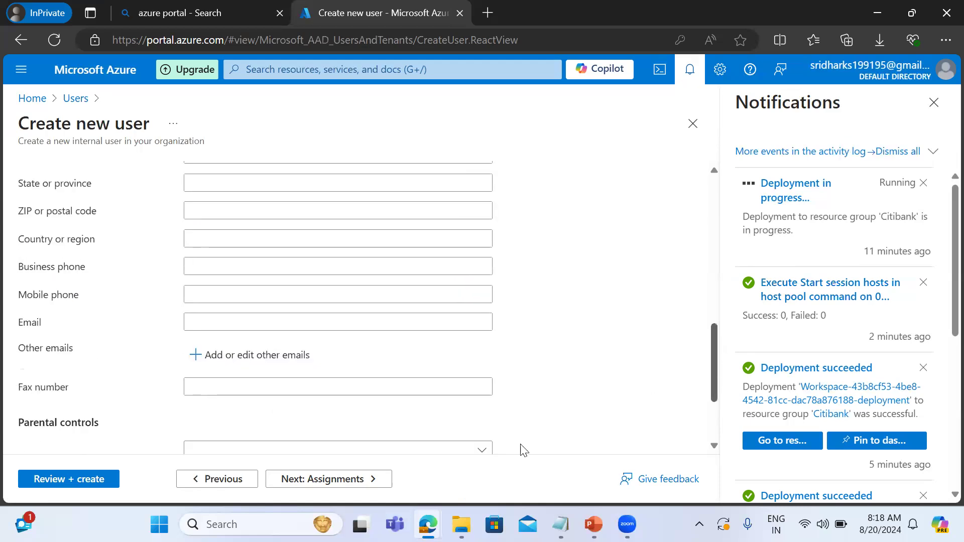
{"action": "left_click", "coordinate": [321, 481]}
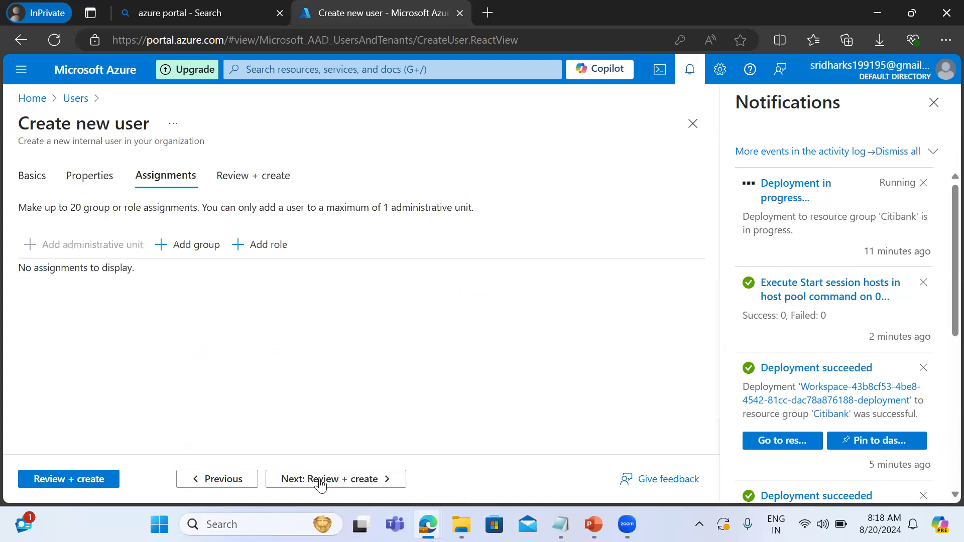
{"action": "left_click", "coordinate": [252, 245]}
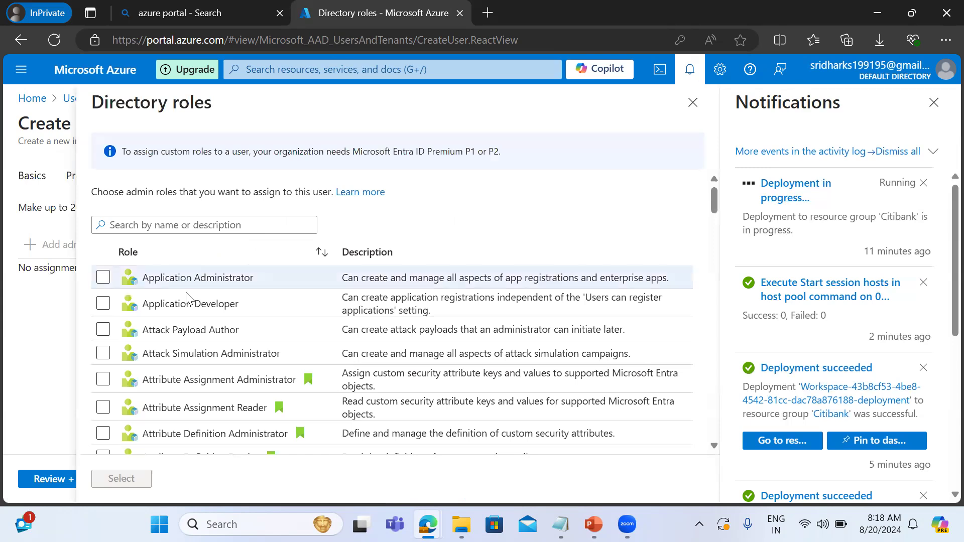
Search the directory roles for avd and for admin, and assign the Global Administrator role to the new user.
{"action": "left_click", "coordinate": [252, 226]}
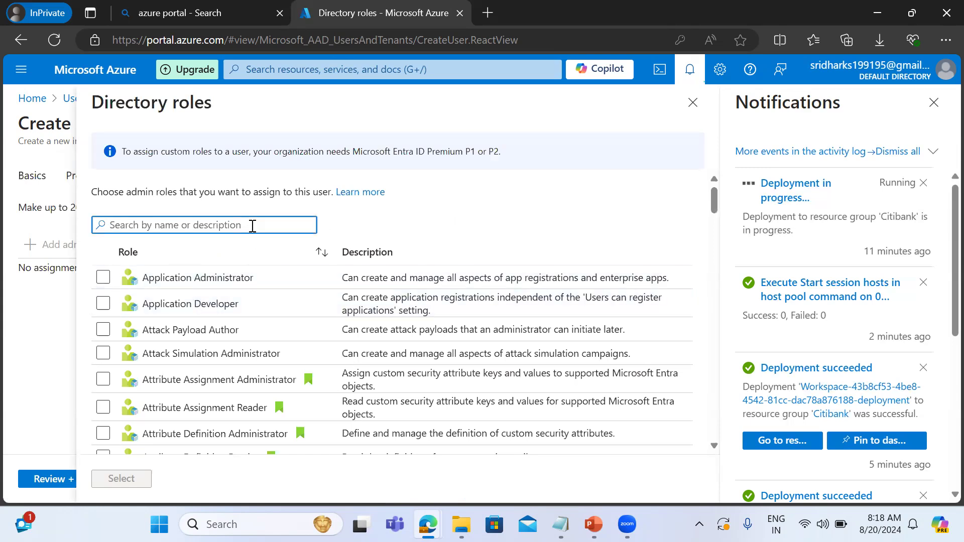
{"action": "type", "text": "avd"}
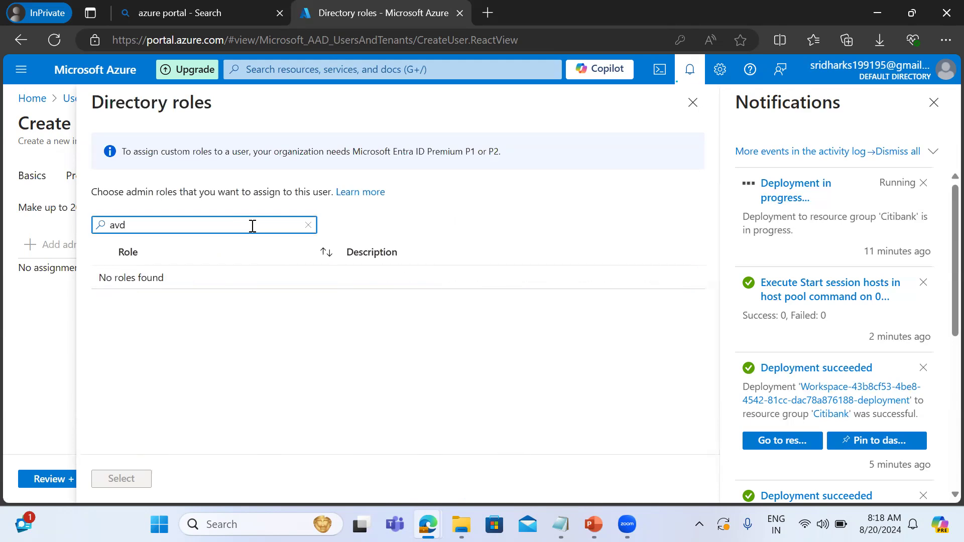
{"action": "key", "text": "BackSpace"}
{"action": "key", "text": "BackSpace"}
{"action": "type", "text": "admin"}
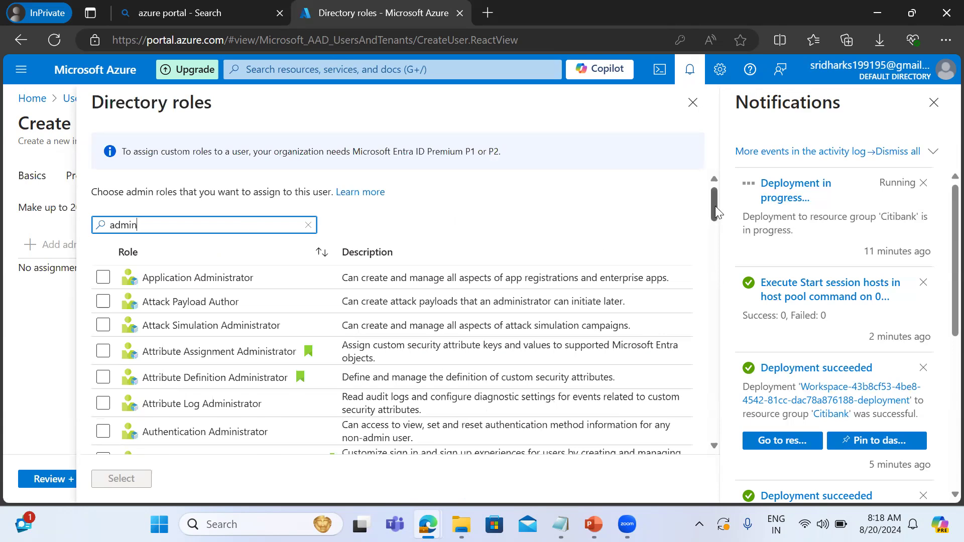
{"action": "left_click_drag", "start_coordinate": [715, 206], "coordinate": [718, 305]}
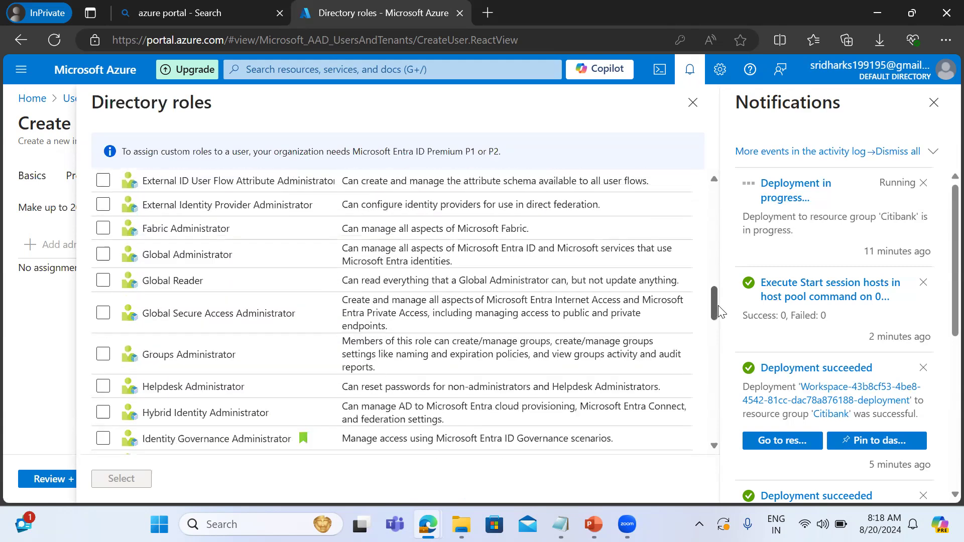
{"action": "left_click", "coordinate": [103, 253]}
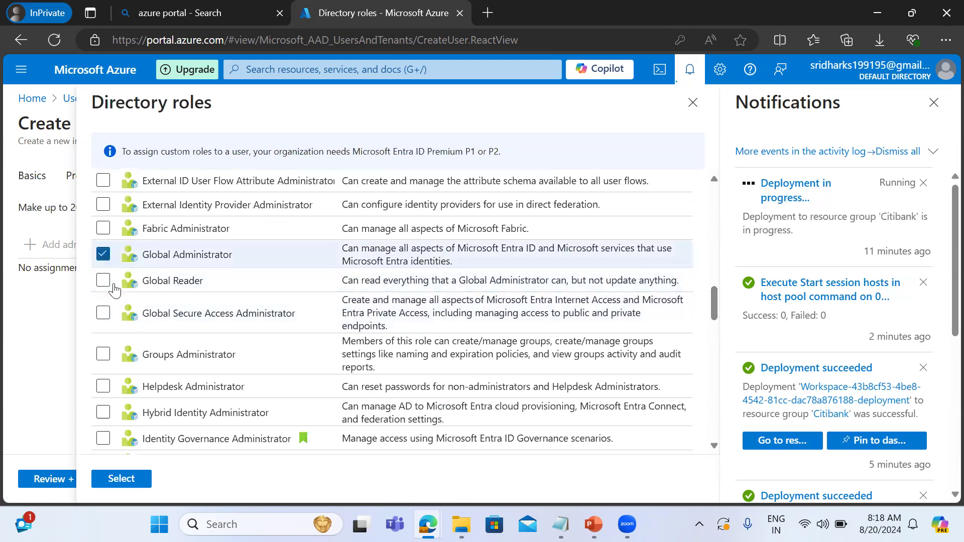
{"action": "left_click", "coordinate": [121, 479]}
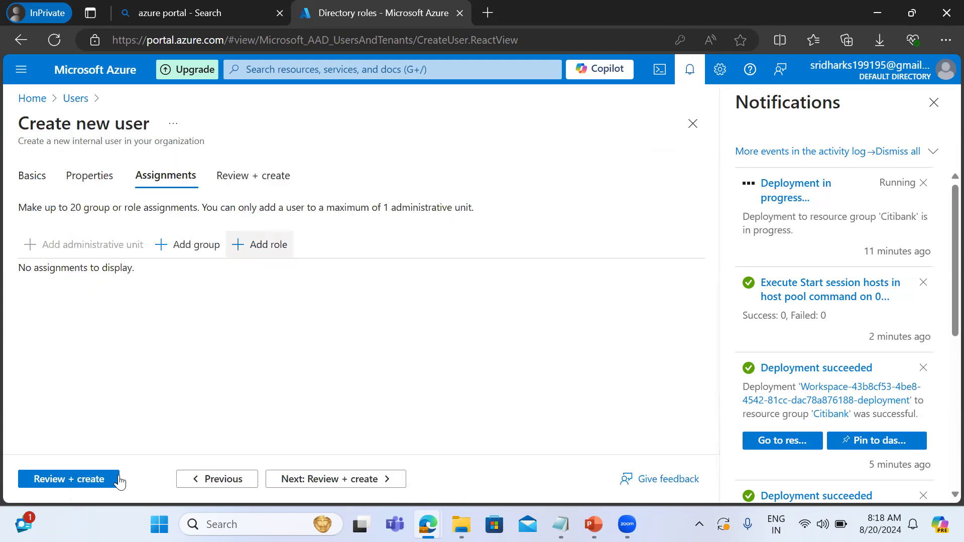
Review and create the new user, and refresh the directory's user list.
{"action": "left_click", "coordinate": [319, 481]}
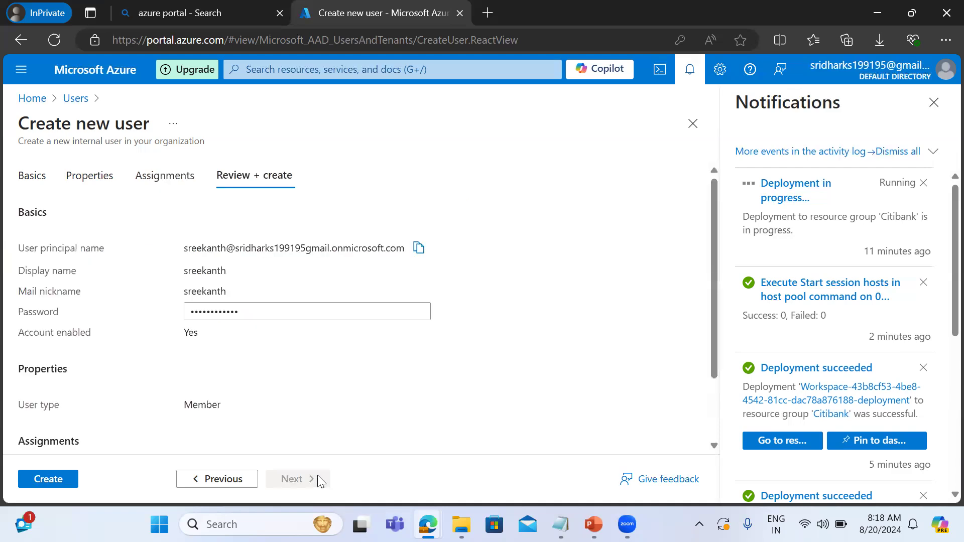
{"action": "left_click", "coordinate": [55, 479]}
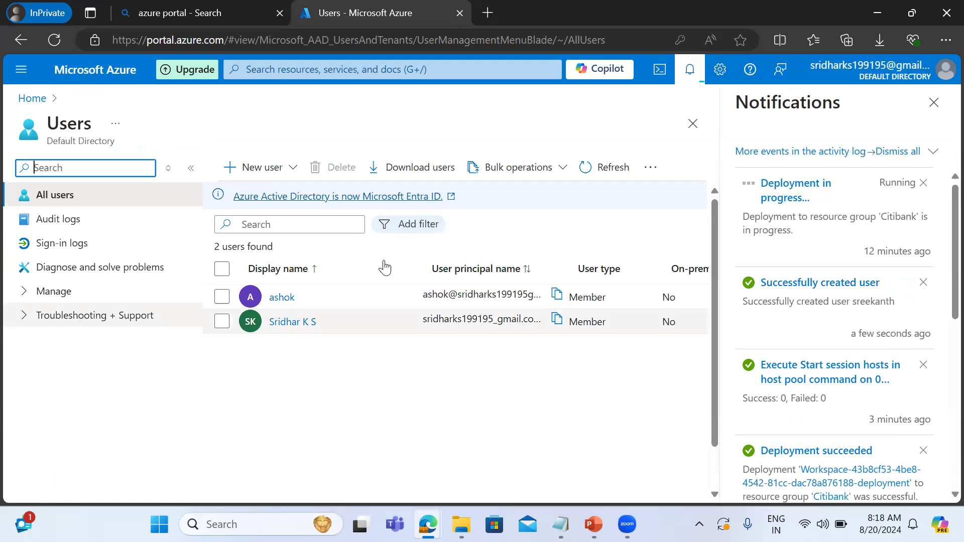
{"action": "left_click", "coordinate": [590, 171]}
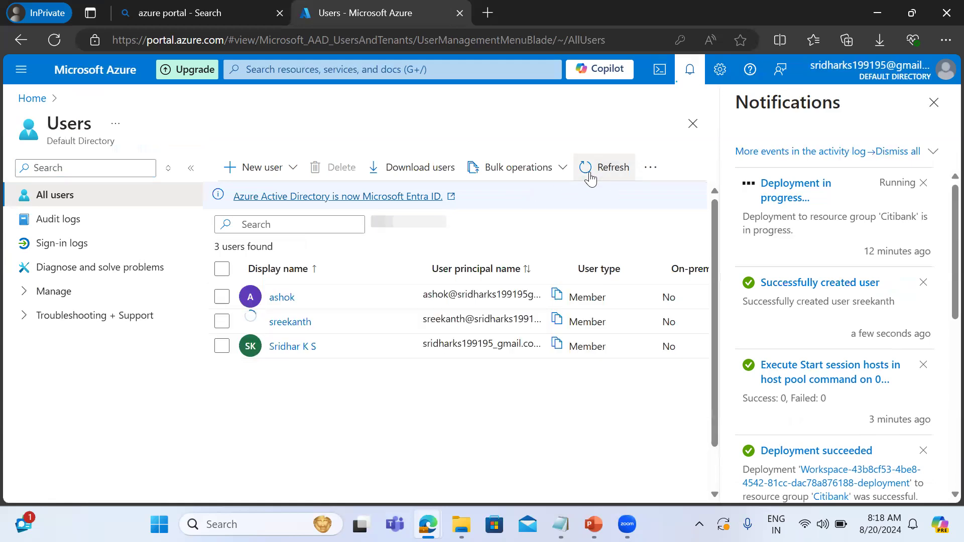
Copy the new user's principal name and paste it over the existing text in the untitled Notepad file.
{"action": "left_click", "coordinate": [557, 323]}
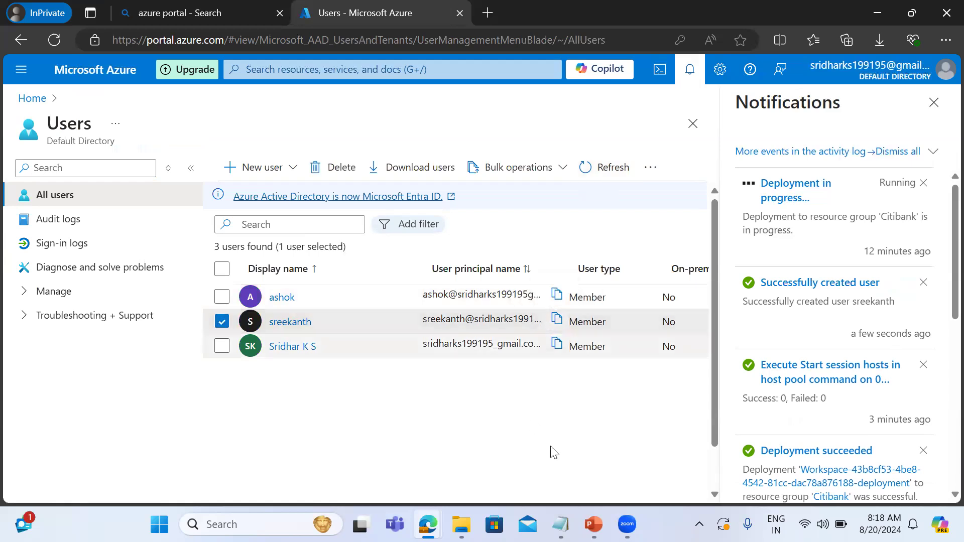
{"action": "left_click", "coordinate": [561, 524]}
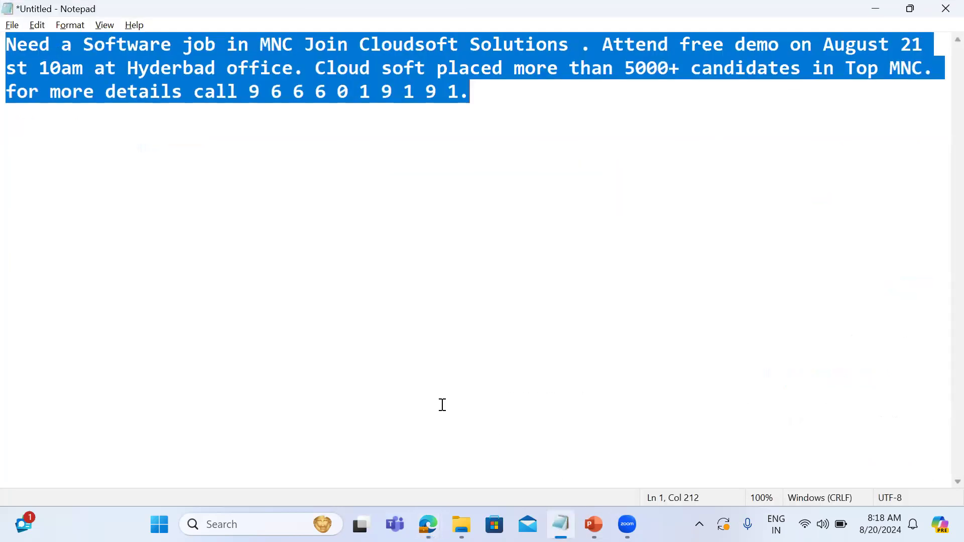
{"action": "key", "text": "ctrl+v"}
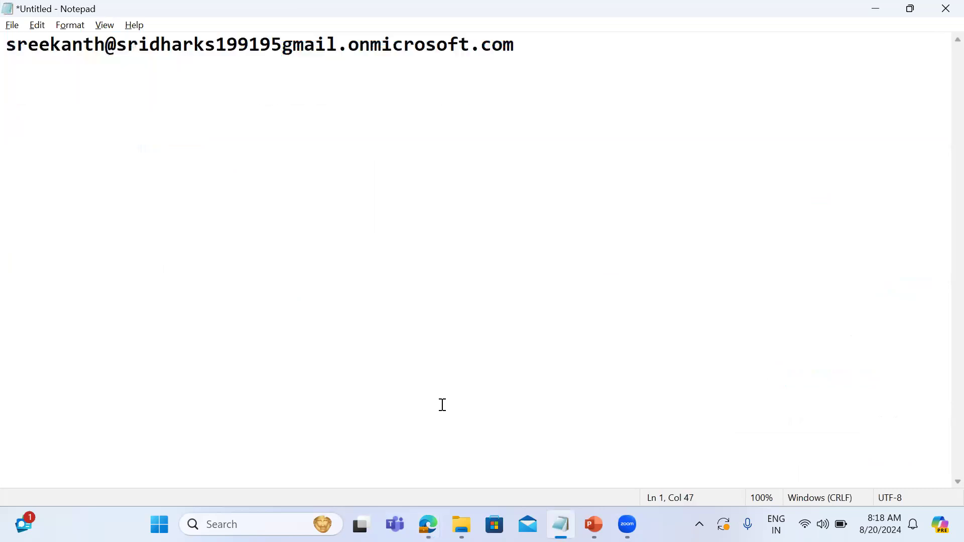
Switch back to the Azure portal and open the assignments of the citibank_hostpool-DAG application group in Azure Virtual Desktop.
{"action": "key", "text": "alt+Tab"}
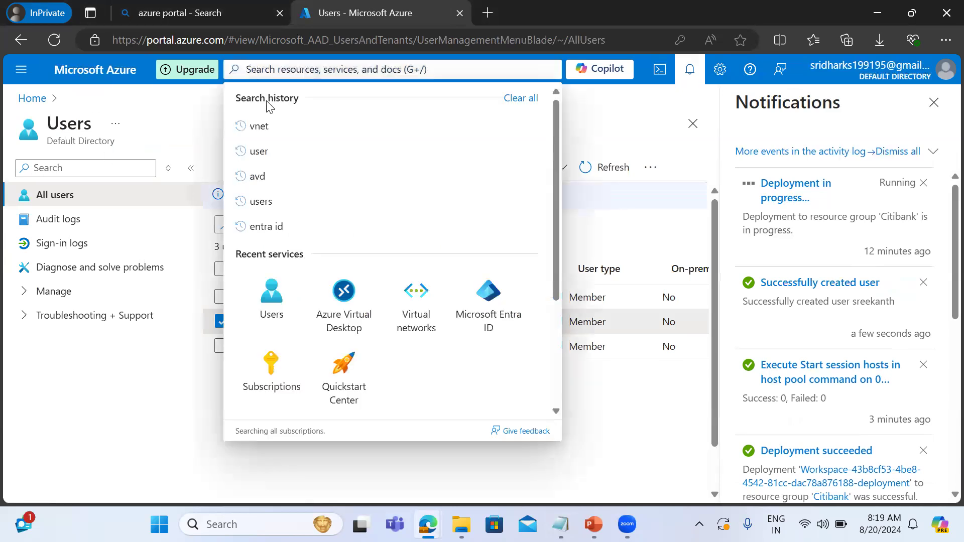
{"action": "left_click", "coordinate": [344, 309]}
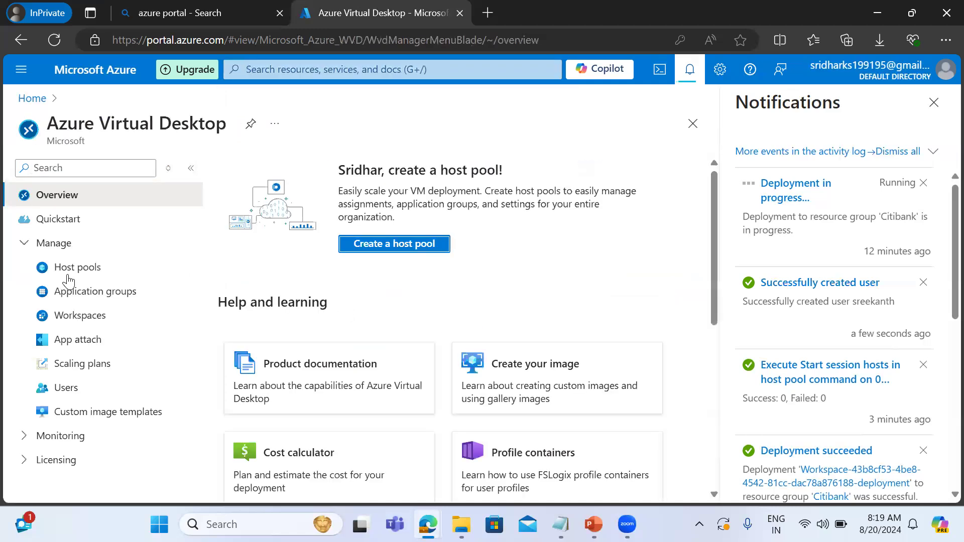
{"action": "left_click", "coordinate": [73, 296]}
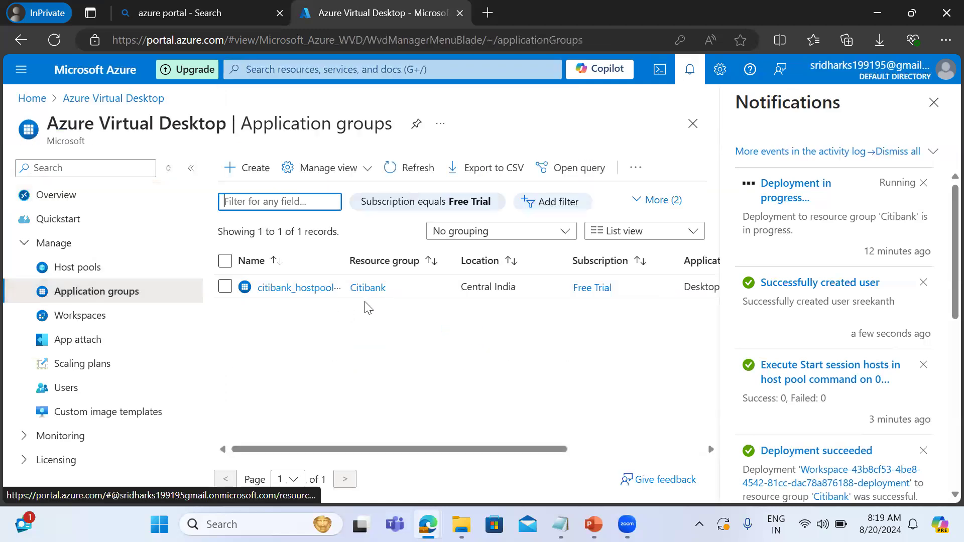
{"action": "left_click", "coordinate": [311, 289]}
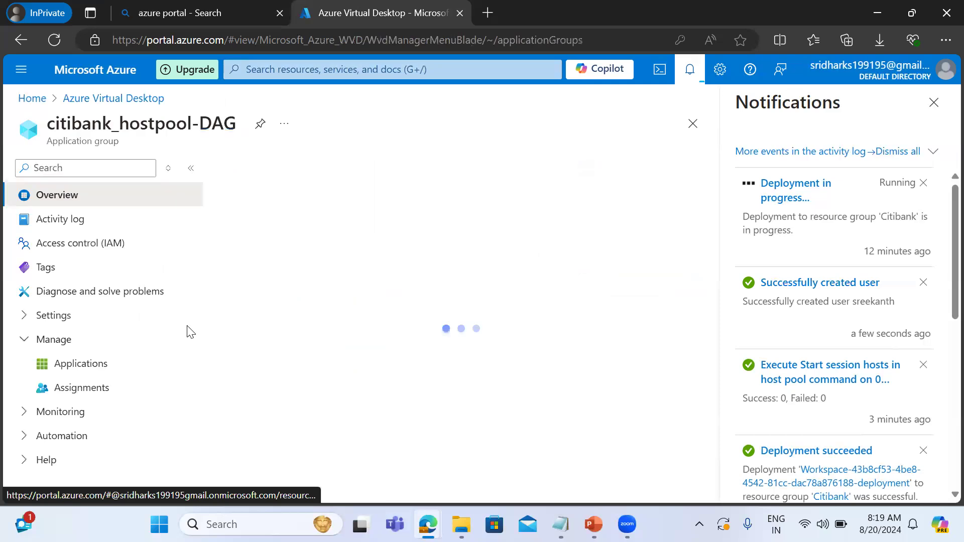
{"action": "left_click", "coordinate": [96, 388]}
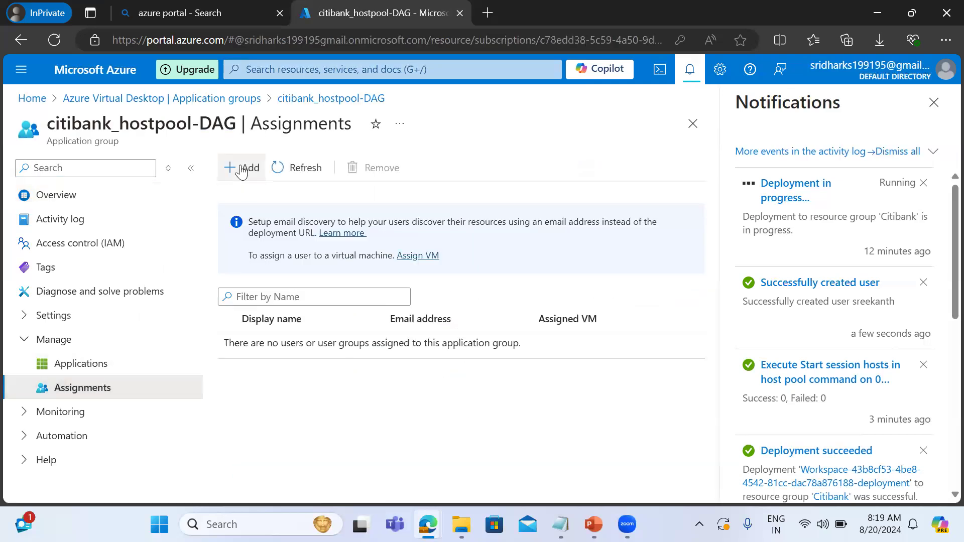
Assign the newly created user and the other onmicrosoft.com user to the citibank_hostpool-DAG application group.
{"action": "left_click", "coordinate": [241, 171]}
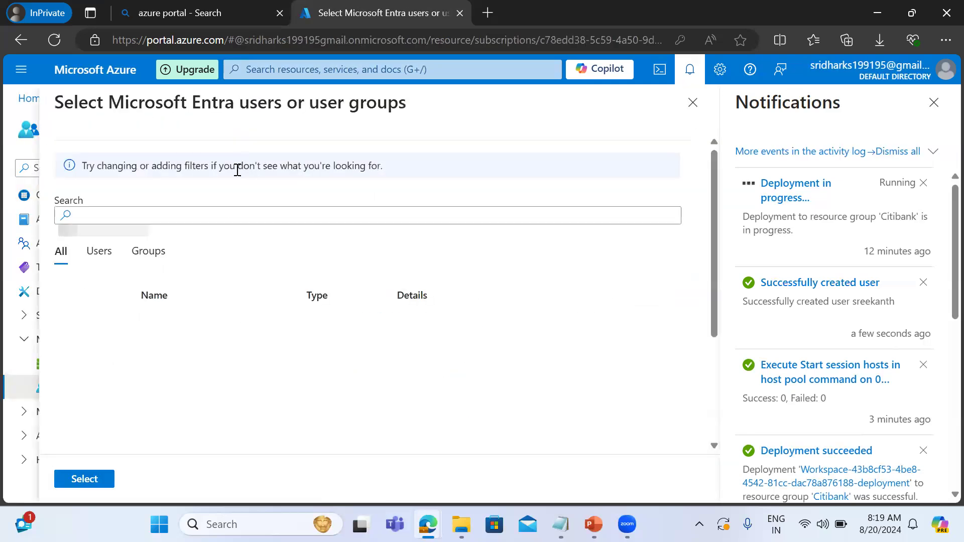
{"action": "left_click", "coordinate": [78, 366]}
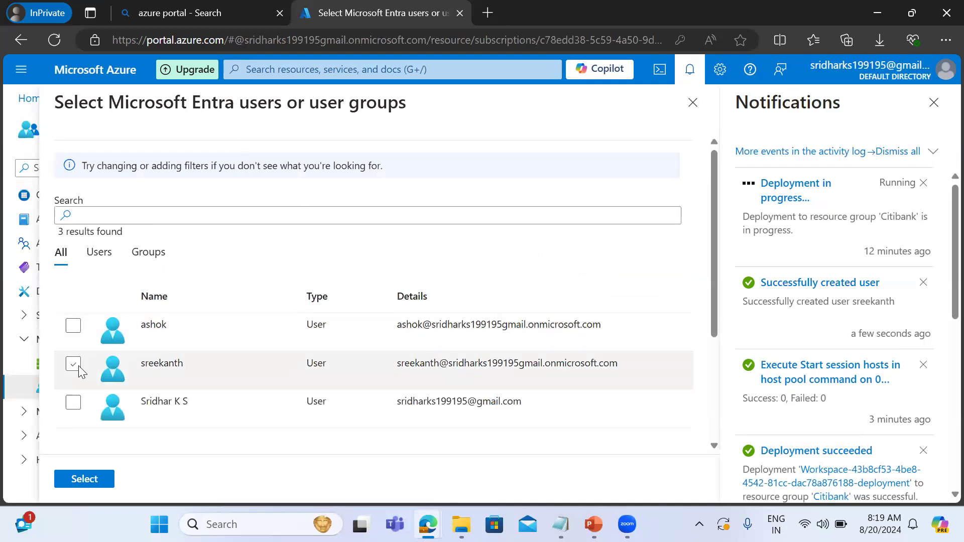
{"action": "left_click", "coordinate": [77, 329]}
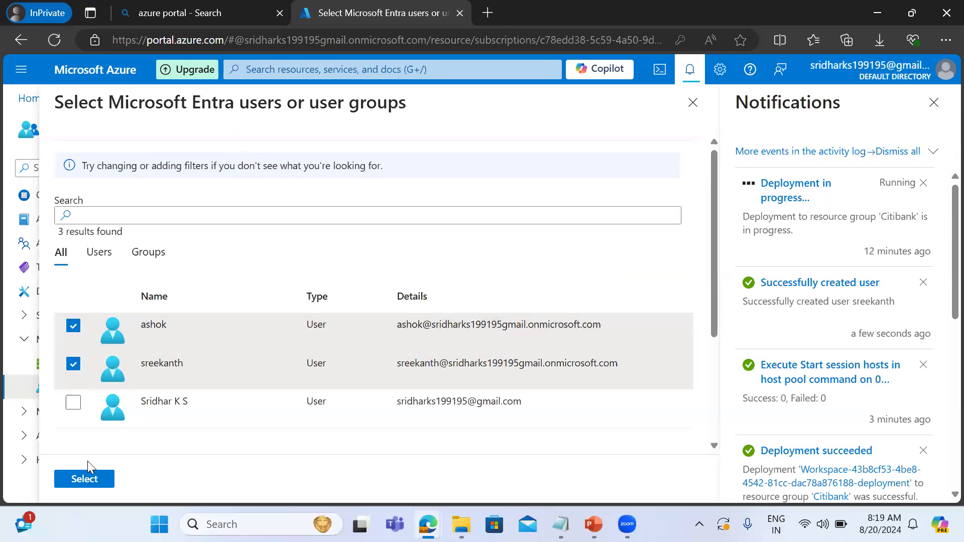
{"action": "left_click", "coordinate": [85, 479]}
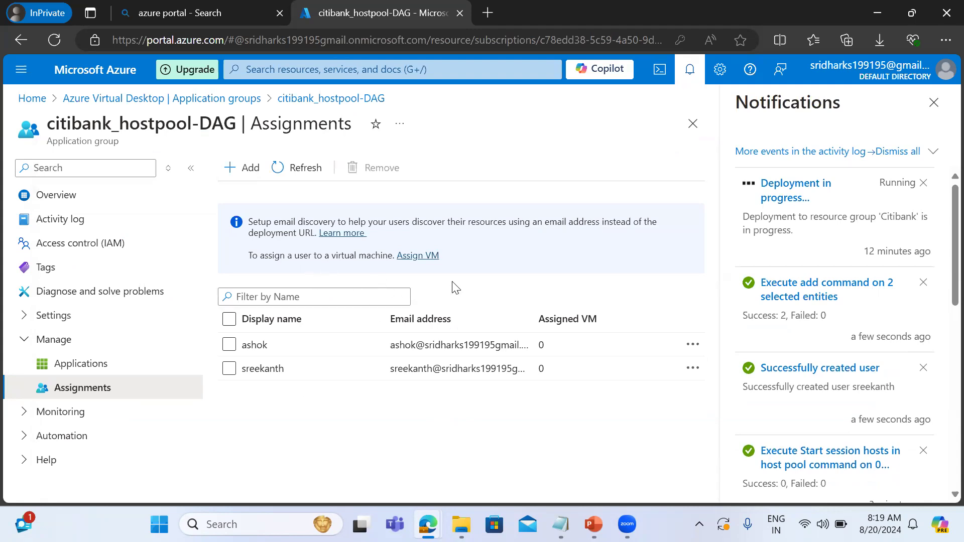
Open citibank_hostpool's session hosts through the VM assignment link, refresh the list and examine the status and details of both hosts.
{"action": "left_click", "coordinate": [410, 257]}
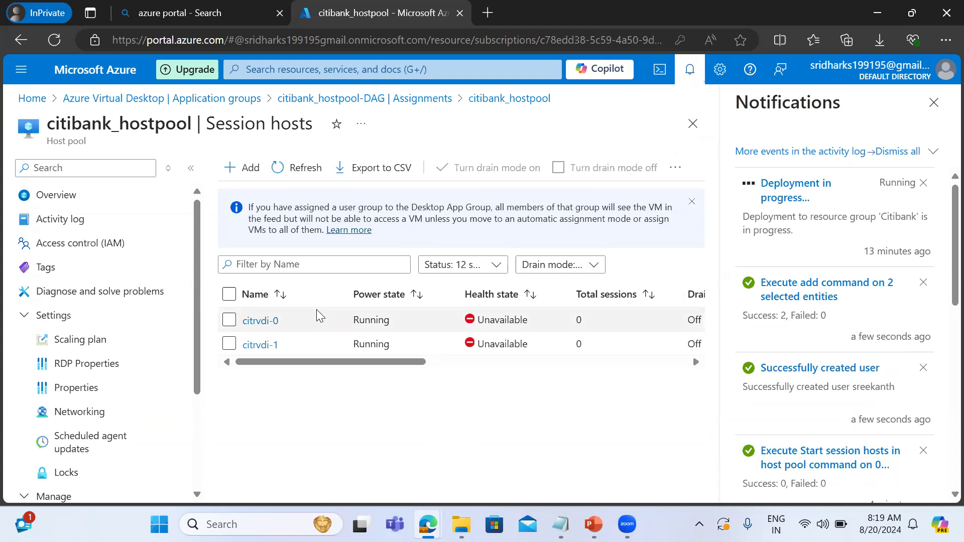
{"action": "left_click", "coordinate": [228, 295]}
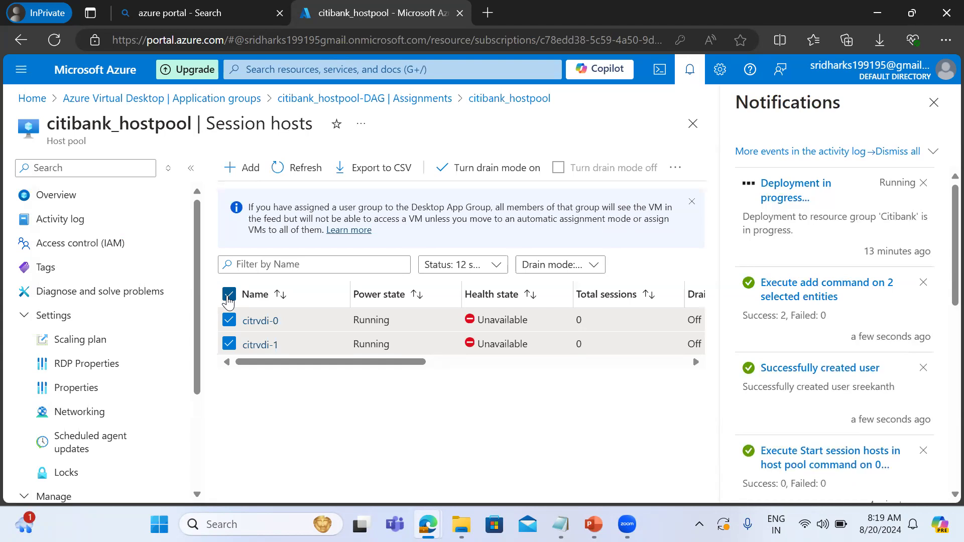
{"action": "left_click", "coordinate": [300, 168]}
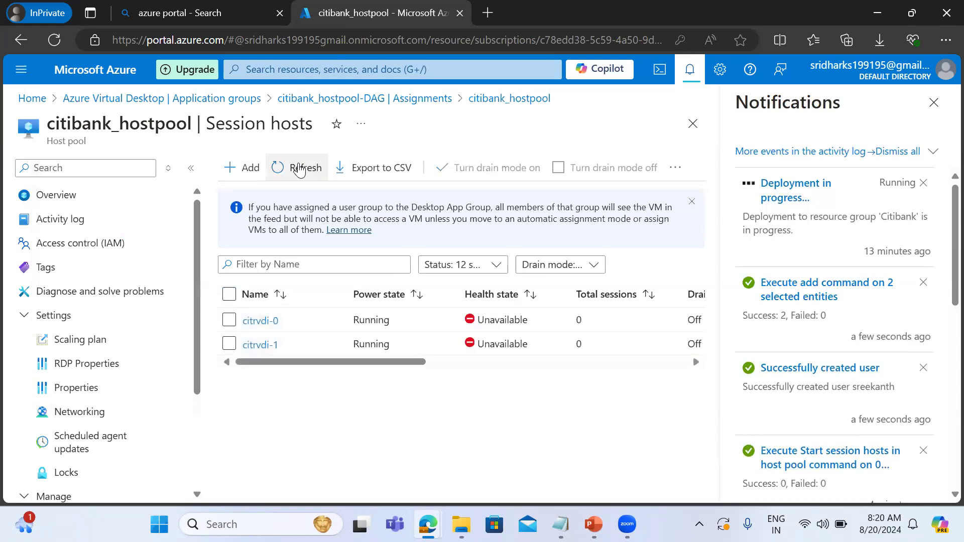
{"action": "left_click", "coordinate": [229, 295]}
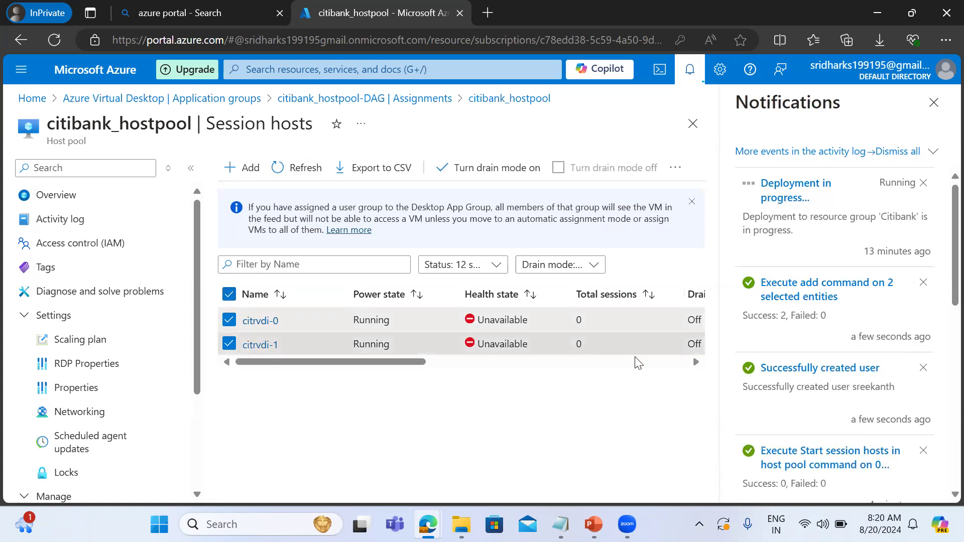
{"action": "scroll", "coordinate": [695, 365], "scroll_direction": "right", "scroll_amount": 10}
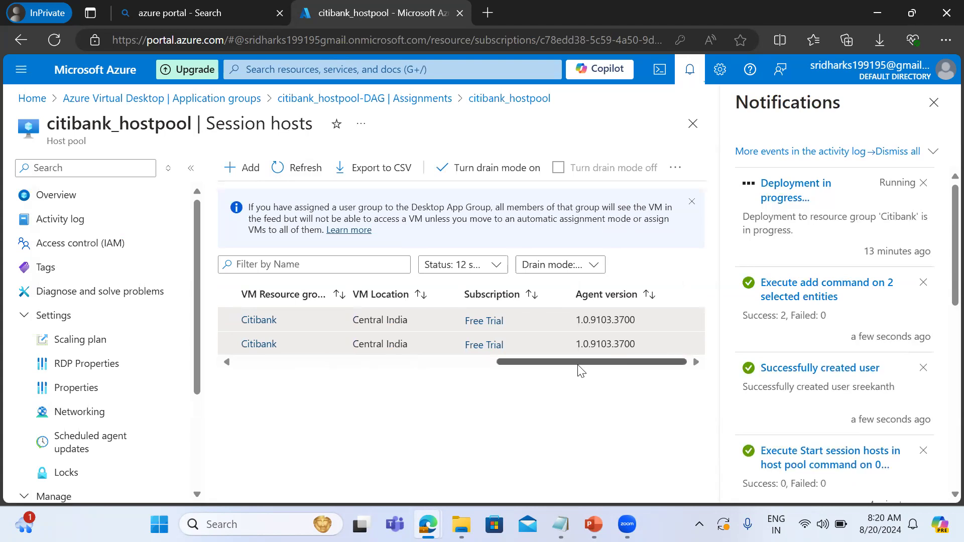
{"action": "left_click_drag", "start_coordinate": [579, 366], "coordinate": [290, 344]}
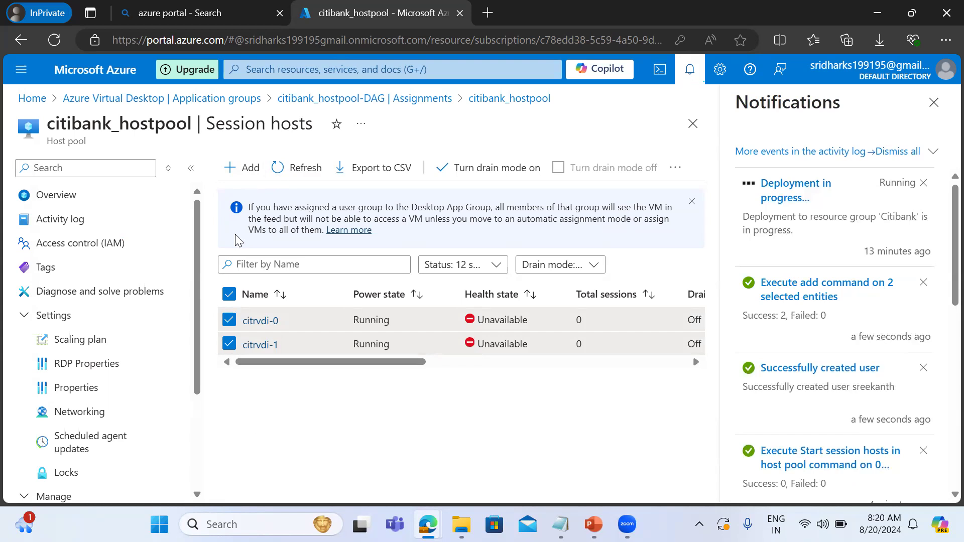
{"action": "left_click", "coordinate": [295, 171]}
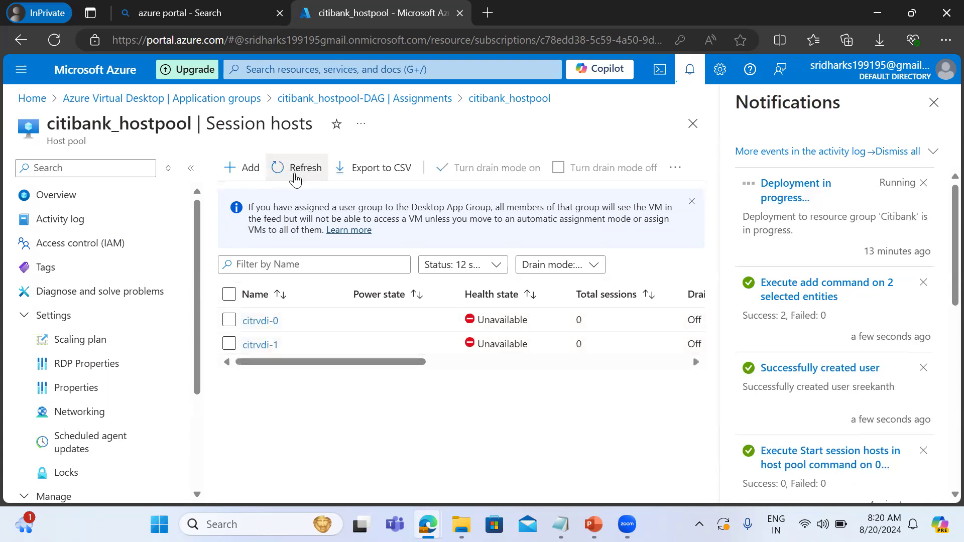
{"action": "left_click", "coordinate": [229, 295]}
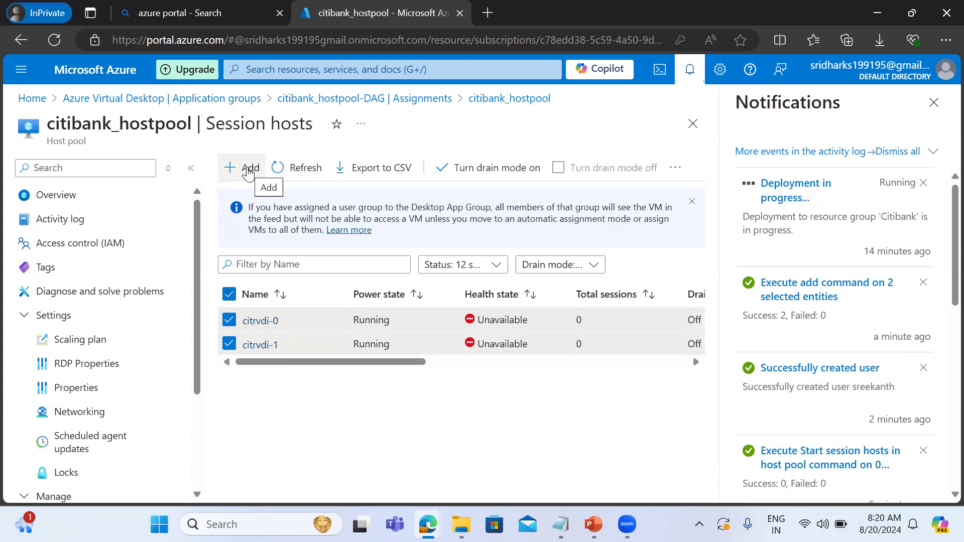
View the virtual machine settings for adding hosts to citibank_hostpool, and open the details of the deployment in progress.
{"action": "left_click", "coordinate": [248, 170]}
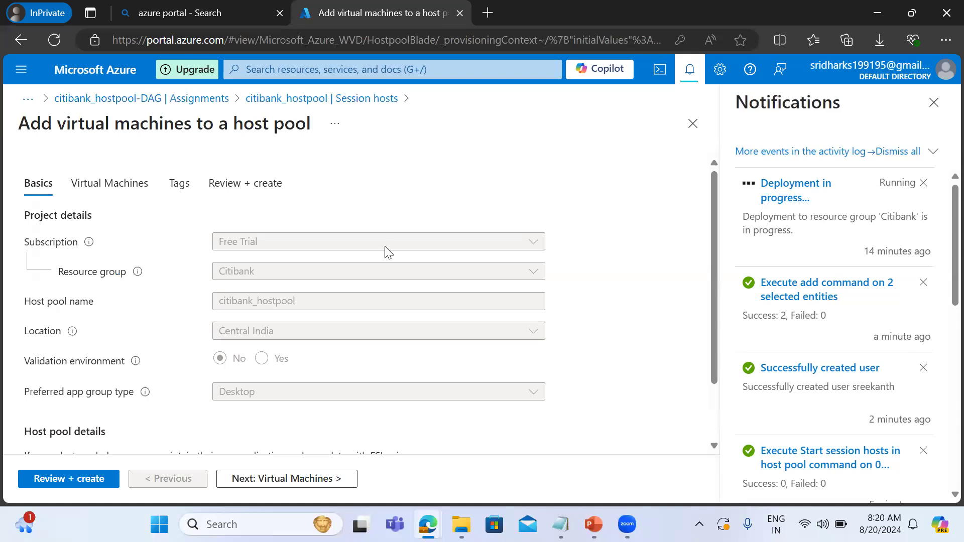
{"action": "left_click", "coordinate": [270, 480]}
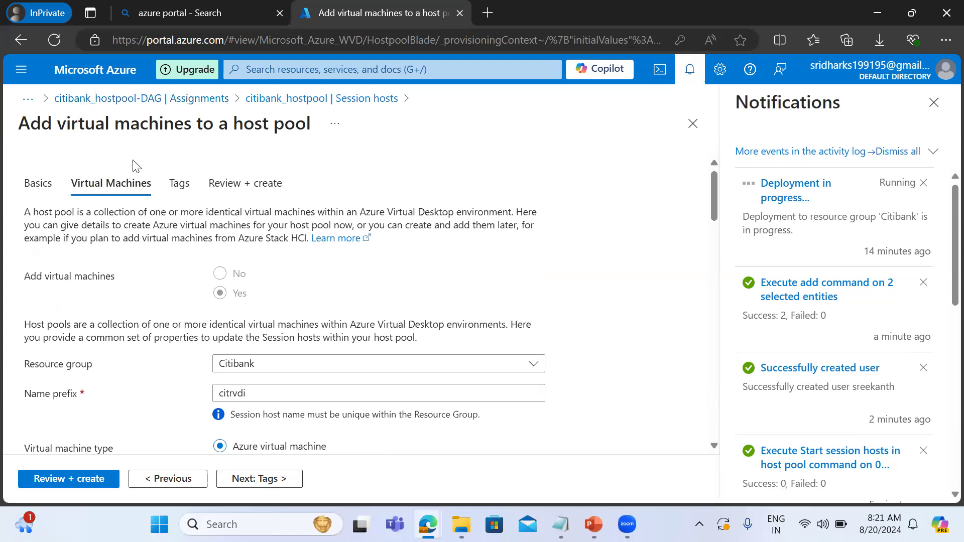
{"action": "left_click_drag", "start_coordinate": [133, 173], "coordinate": [800, 201]}
{"action": "left_click", "coordinate": [800, 201]}
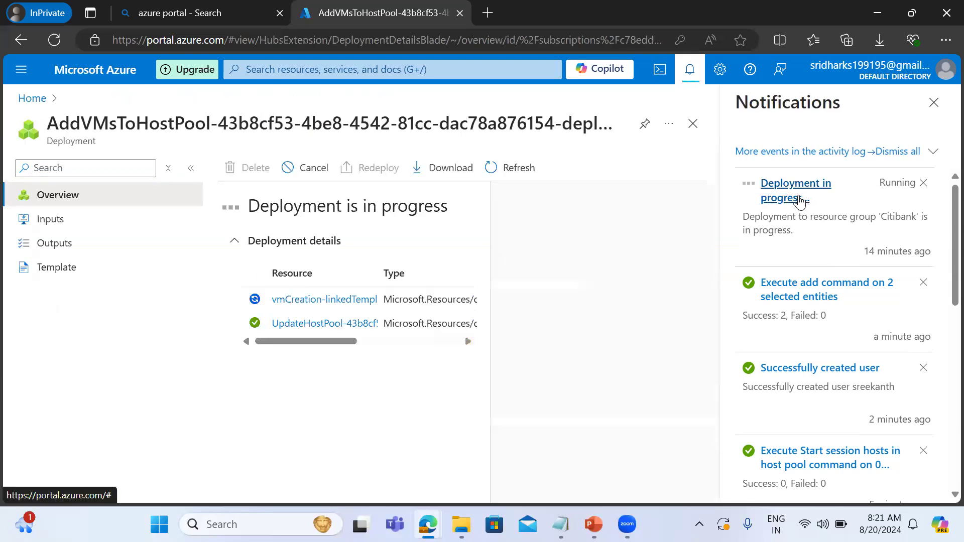
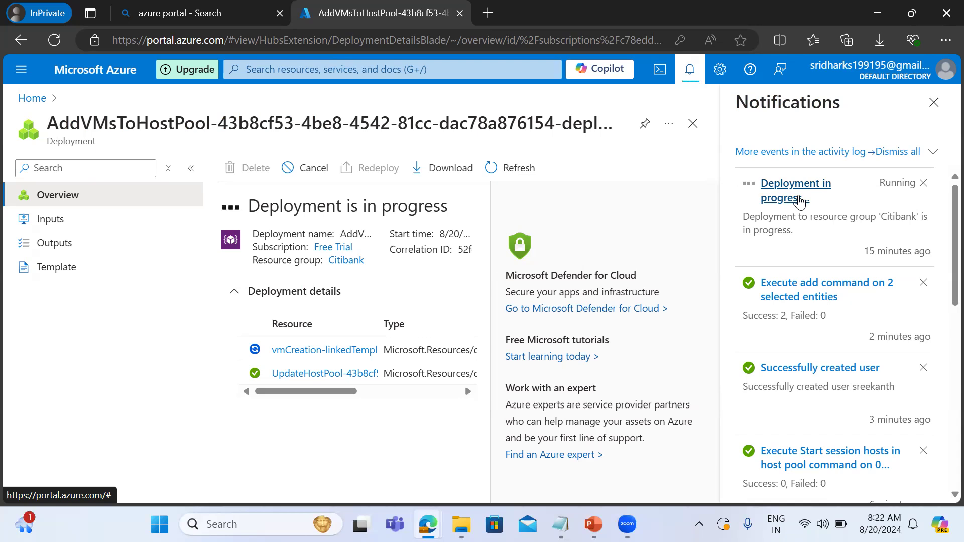
Search the web for "azure avd login url" in a new browser tab.
{"action": "left_click", "coordinate": [488, 13]}
{"action": "type", "text": "a"}
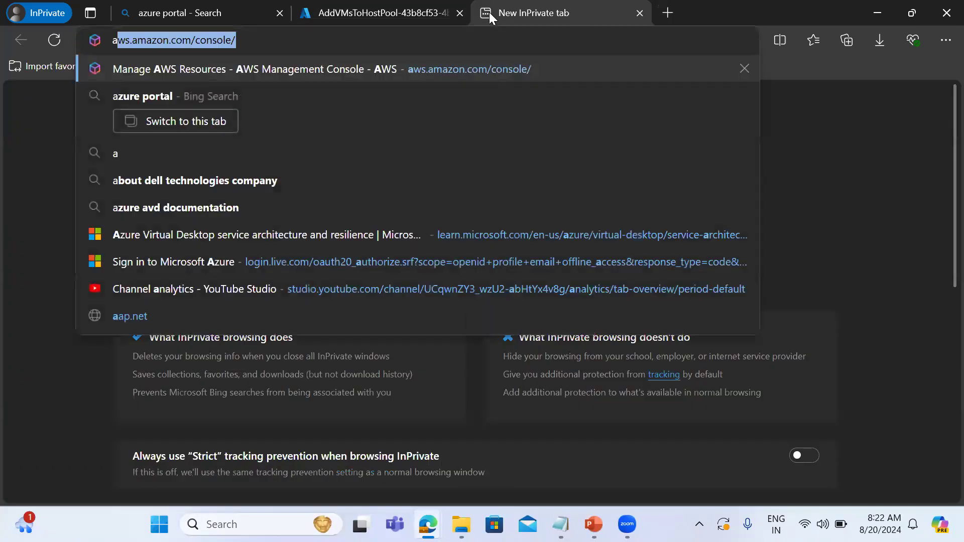
{"action": "type", "text": "zure avd "}
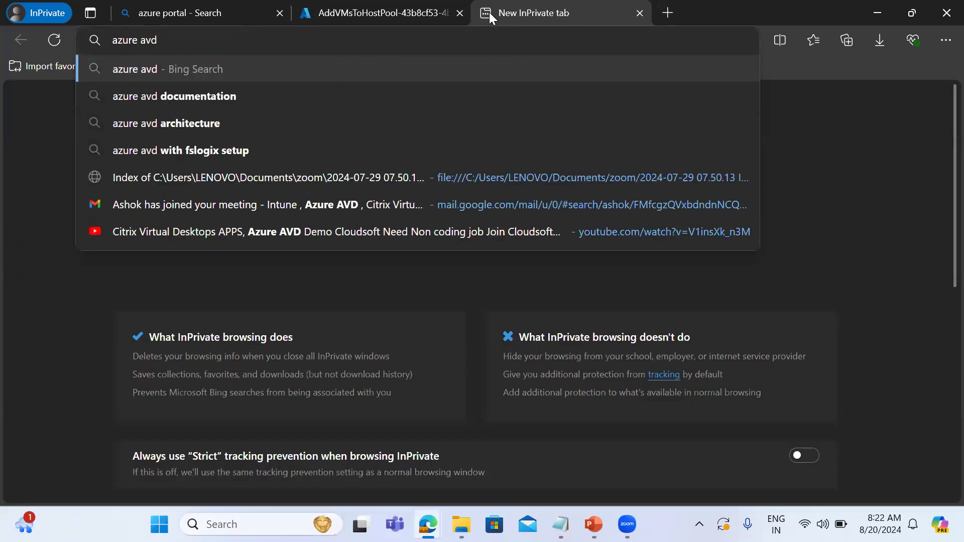
{"action": "type", "text": "login url"}
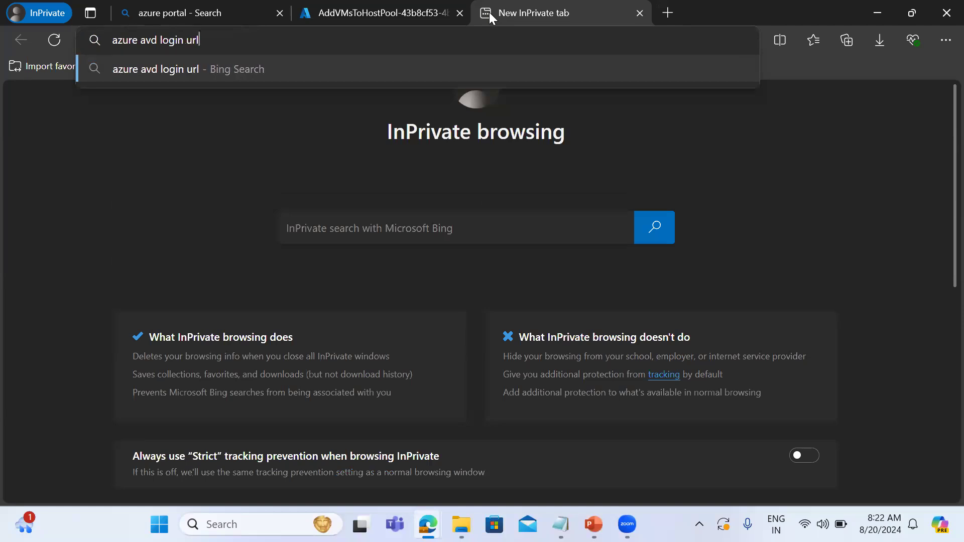
{"action": "key", "text": "Return"}
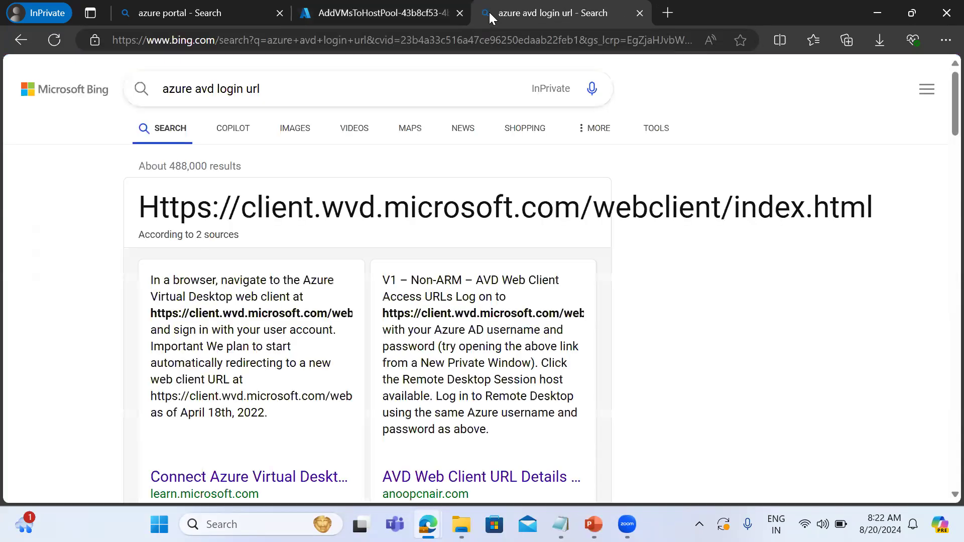
{"action": "triple_click", "coordinate": [391, 211]}
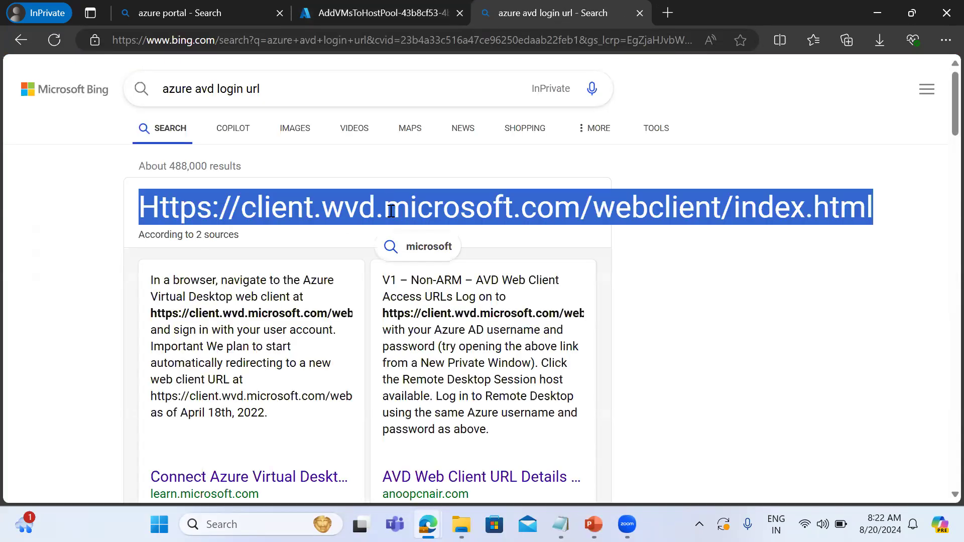
{"action": "right_click", "coordinate": [389, 215]}
{"action": "left_click", "coordinate": [425, 231]}
{"action": "left_click", "coordinate": [301, 40]}
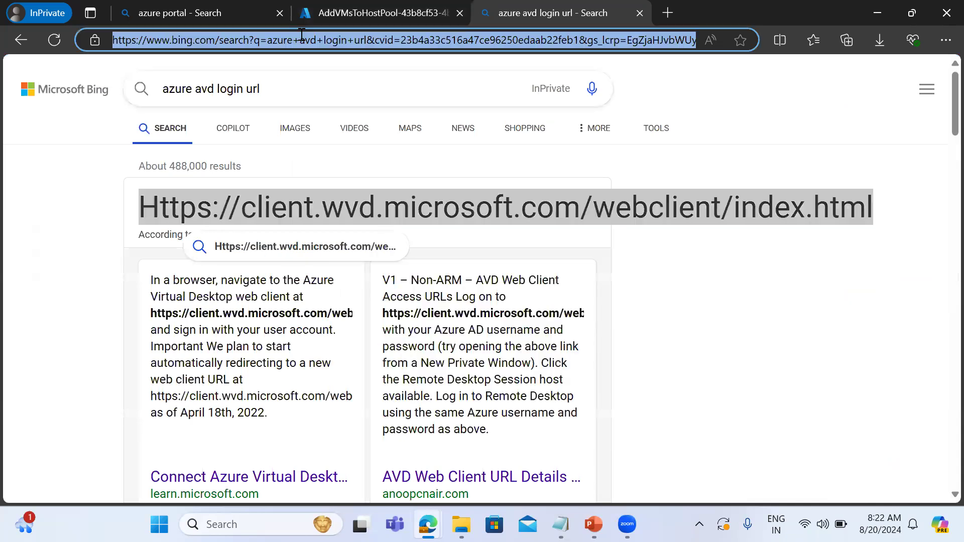
{"action": "key", "text": "ctrl+v"}
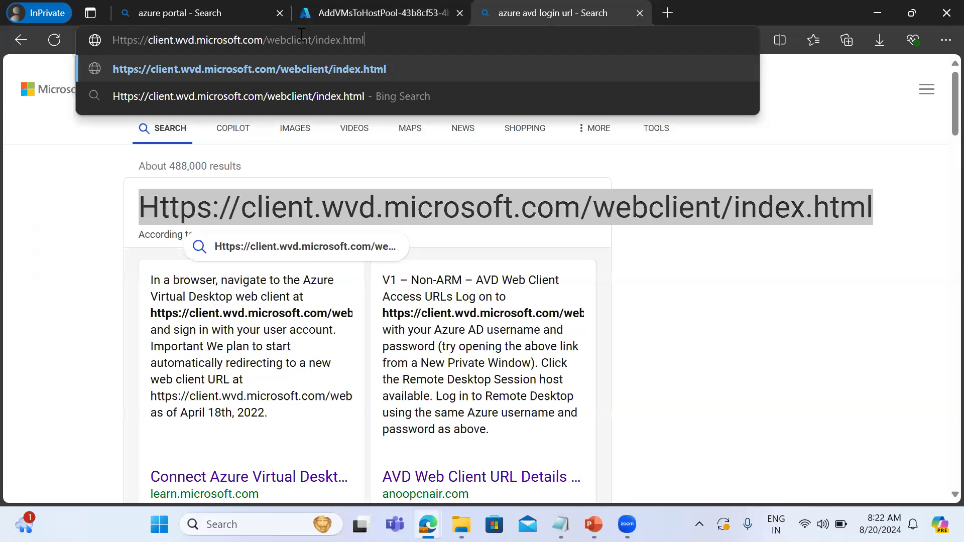
{"action": "key", "text": "Return"}
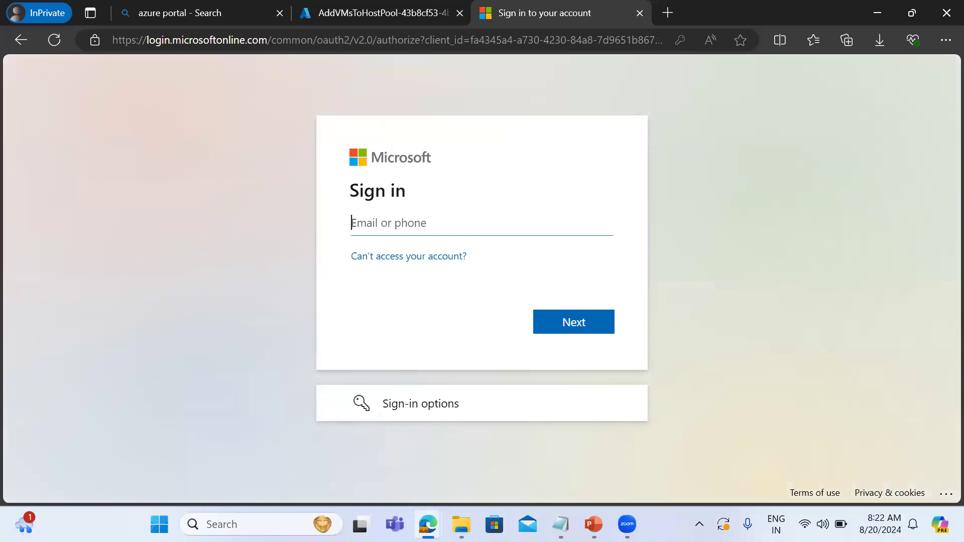
Copy the new user's sign-in address from Notepad into the Microsoft sign-in page and sign in with the account password.
{"action": "left_click", "coordinate": [560, 524]}
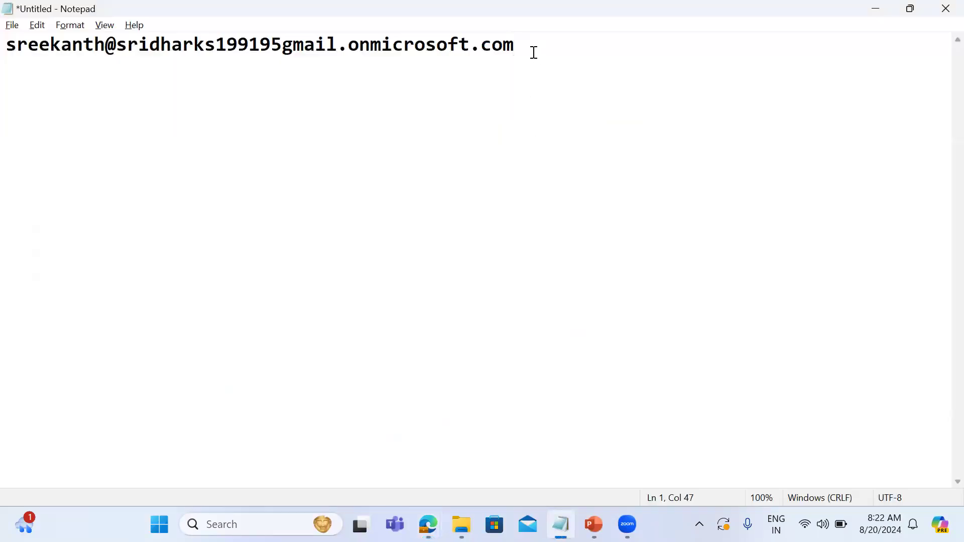
{"action": "key", "text": "ctrl+a"}
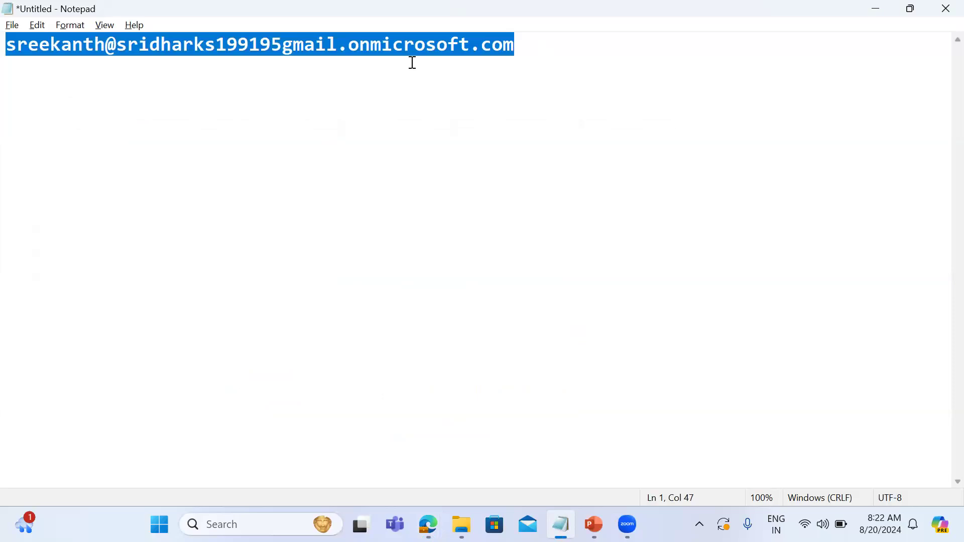
{"action": "key", "text": "alt+Tab"}
{"action": "left_click", "coordinate": [377, 221]}
{"action": "key", "text": "ctrl+v"}
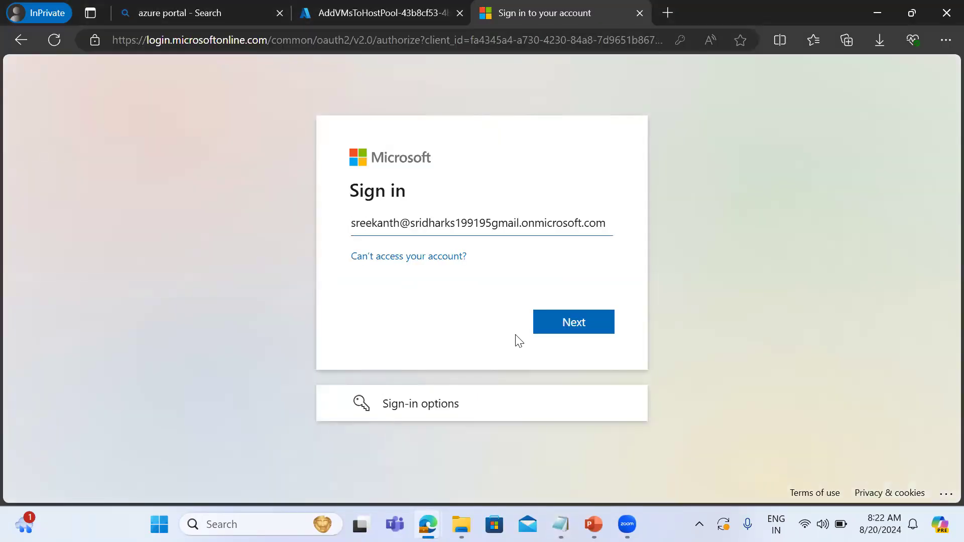
{"action": "left_click", "coordinate": [552, 319]}
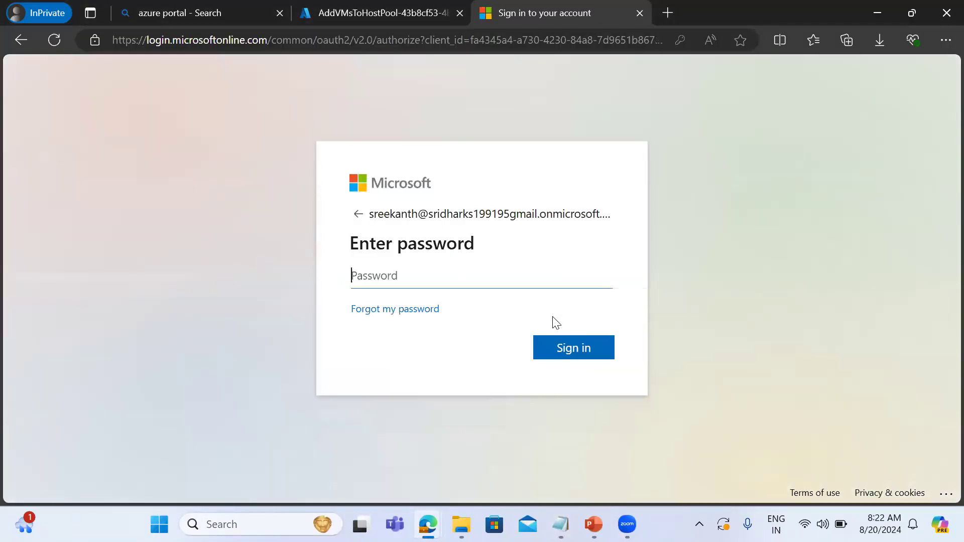
{"action": "type", "text": "••••••••••••"}
{"action": "key", "text": "Return"}
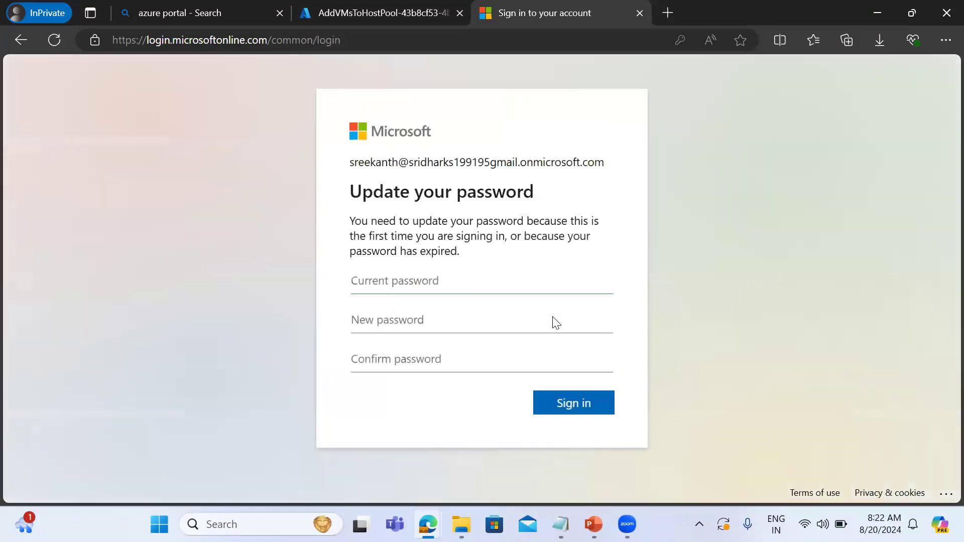
Update the account password by entering the current password and the new password with its confirmation, and postpone the multifactor authentication setup.
{"action": "type", "text": "••••••••••••"}
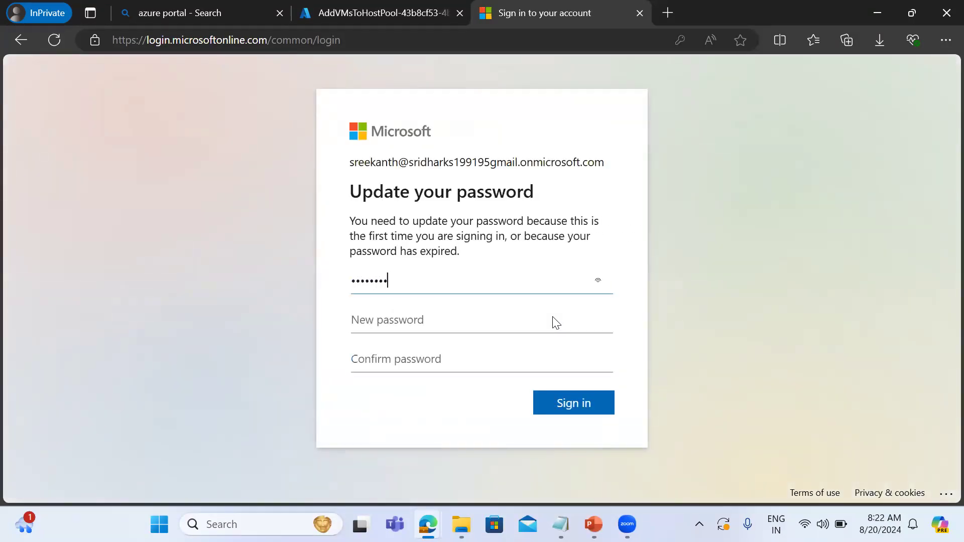
{"action": "type", "text": "••••••"}
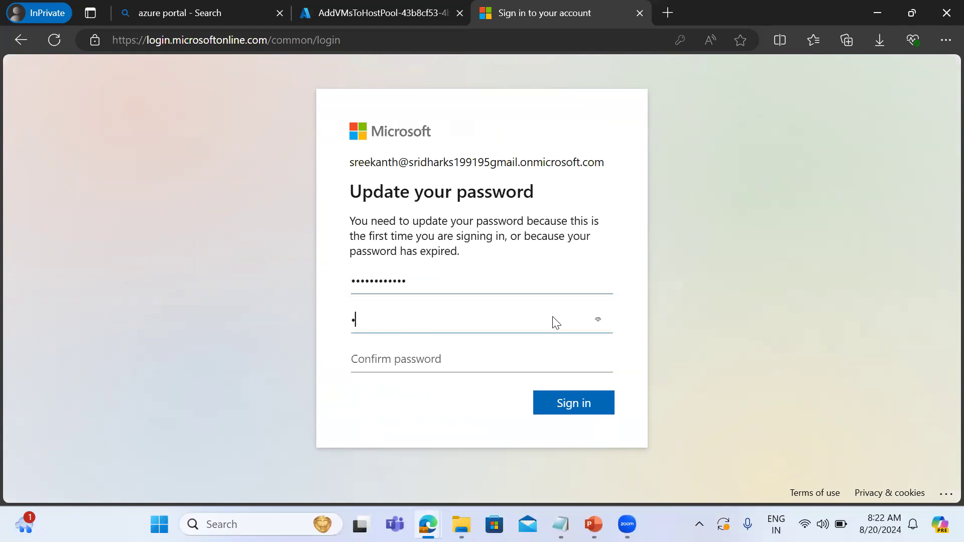
{"action": "type", "text": "••••••"}
{"action": "key", "text": "Tab"}
{"action": "type", "text": "••••••••"}
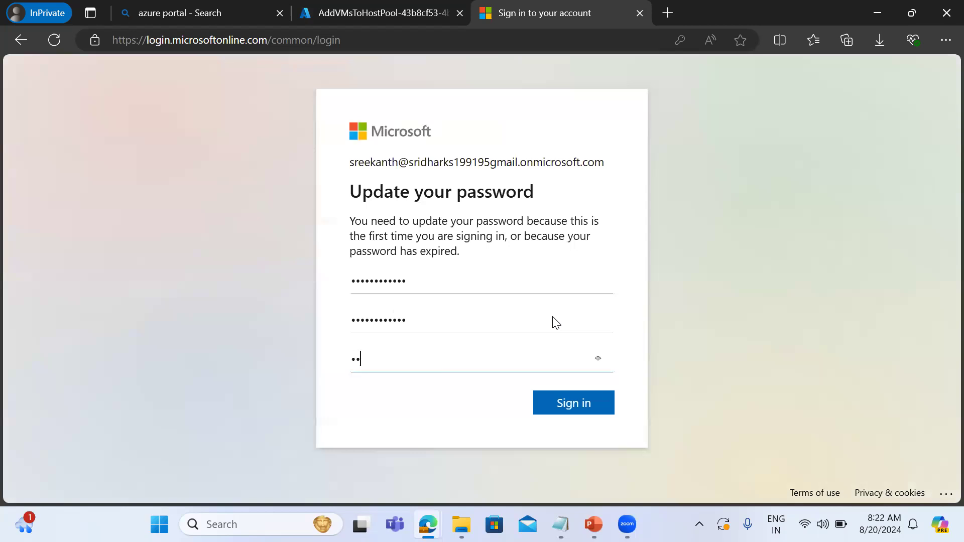
{"action": "type", "text": "••••"}
{"action": "key", "text": "Return"}
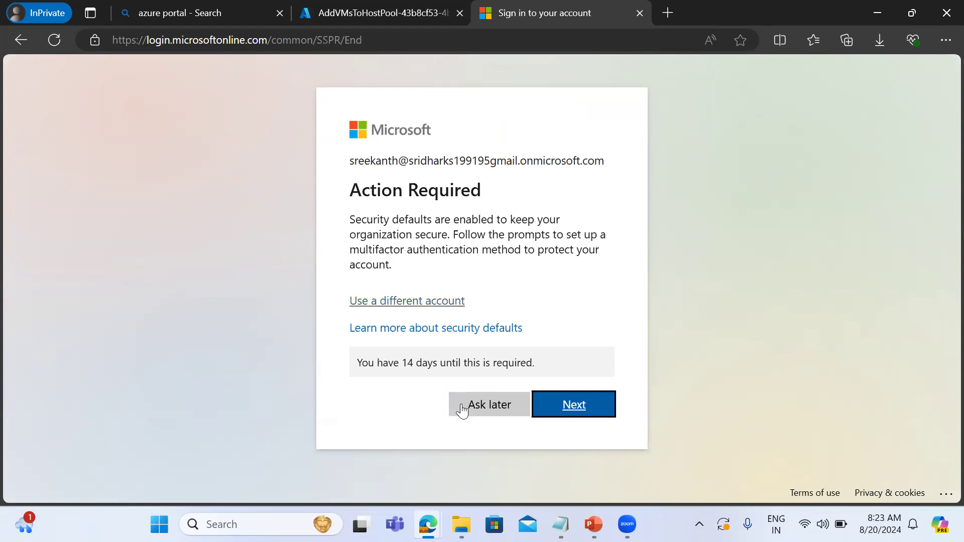
{"action": "left_click", "coordinate": [492, 403]}
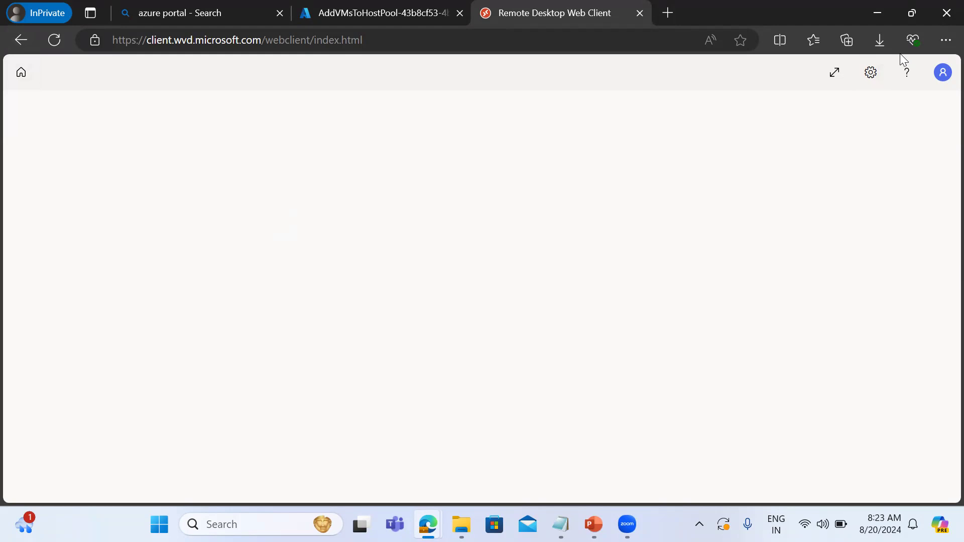
View the web client's settings, and return to the Azure portal to open the session hosts of citibank_hostpool that can connect.
{"action": "left_click", "coordinate": [880, 74]}
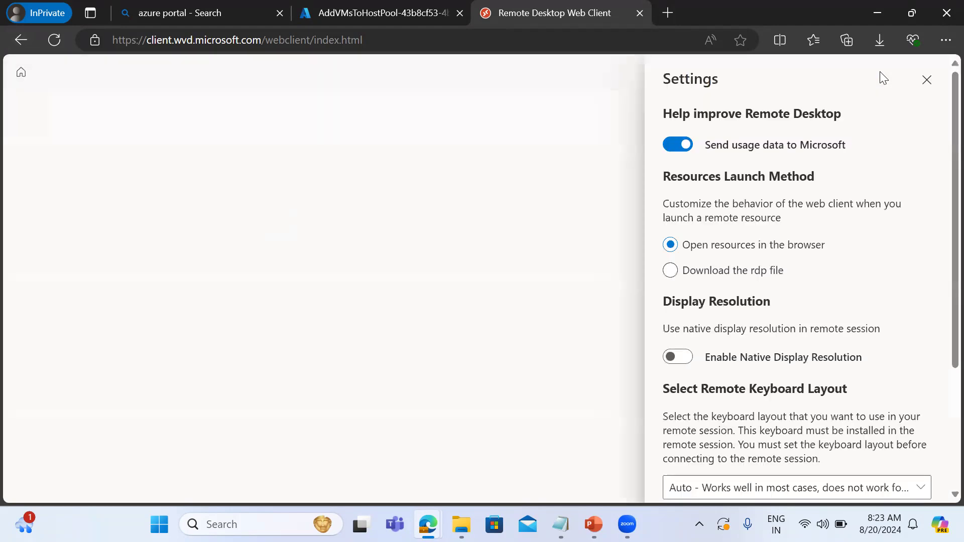
{"action": "left_click", "coordinate": [378, 15]}
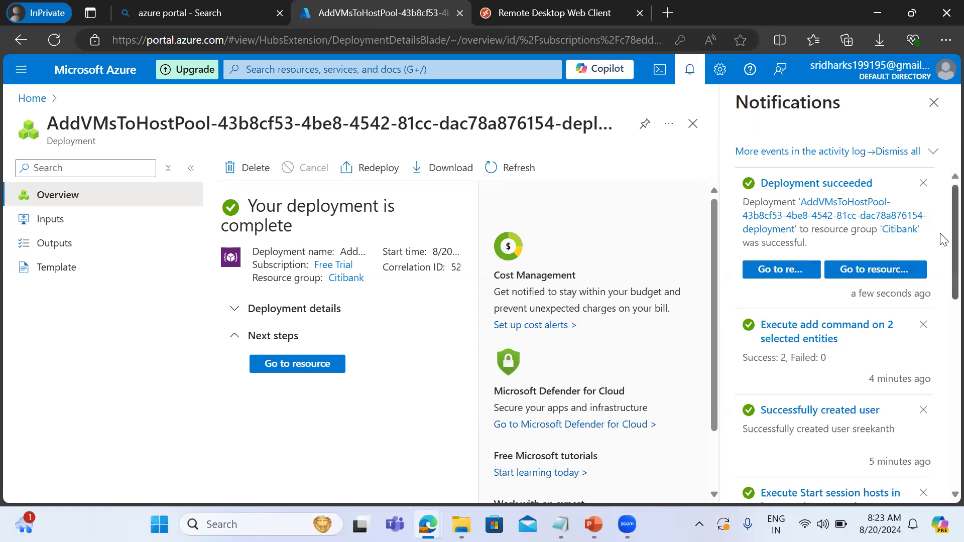
{"action": "left_click", "coordinate": [779, 271]}
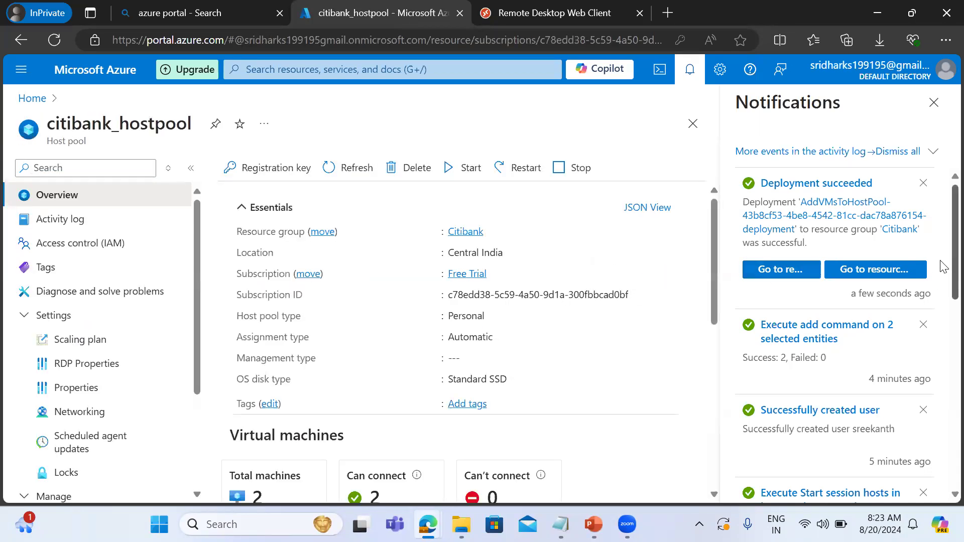
{"action": "scroll", "coordinate": [943, 281], "scroll_direction": "down", "scroll_amount": 2}
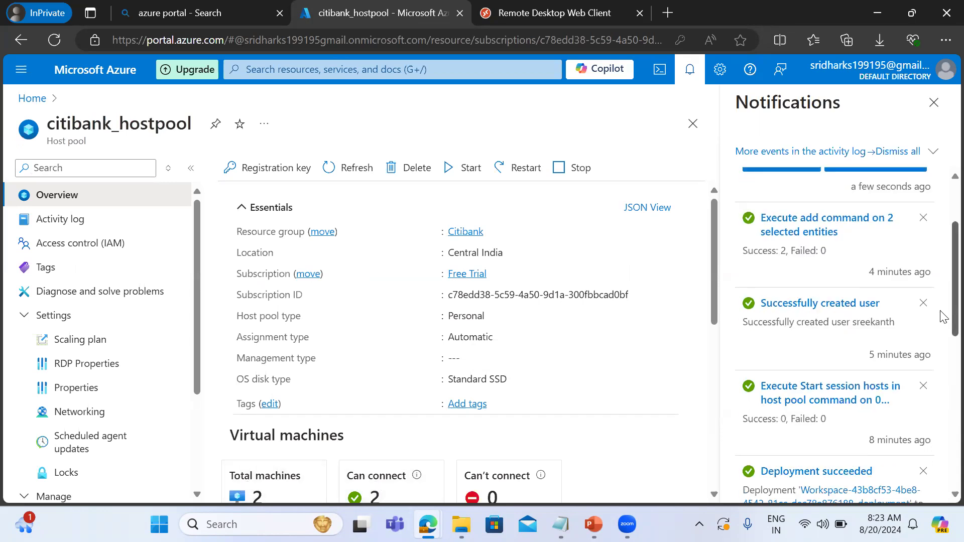
{"action": "scroll", "coordinate": [943, 316], "scroll_direction": "down", "scroll_amount": 3}
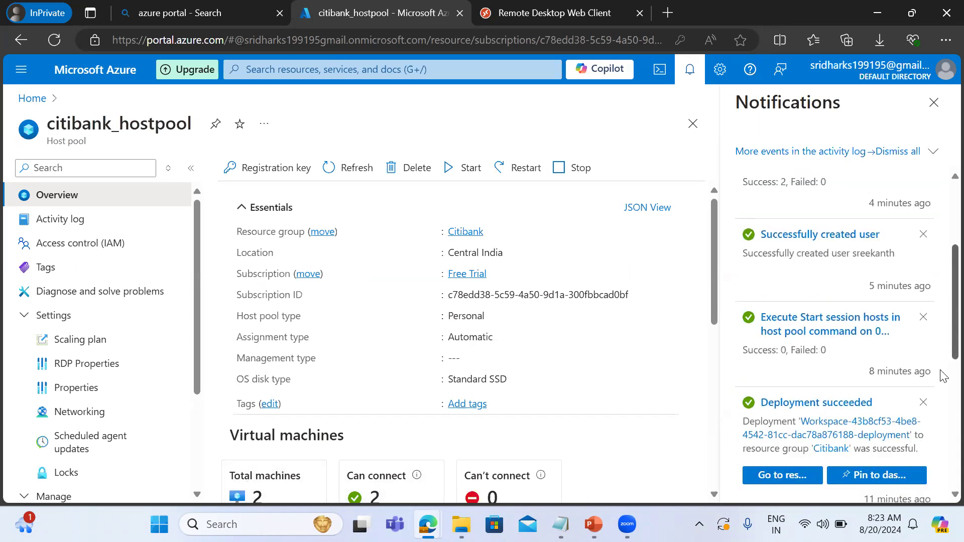
{"action": "left_click", "coordinate": [380, 495]}
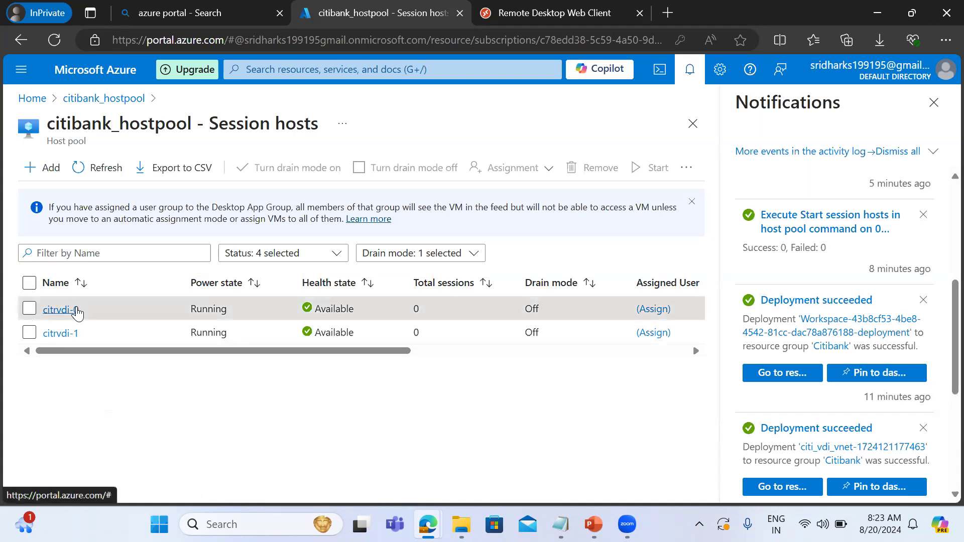
Assign the newly created user to the session host citrvdi-0 and confirm the single-user VM assignment.
{"action": "left_click", "coordinate": [75, 310]}
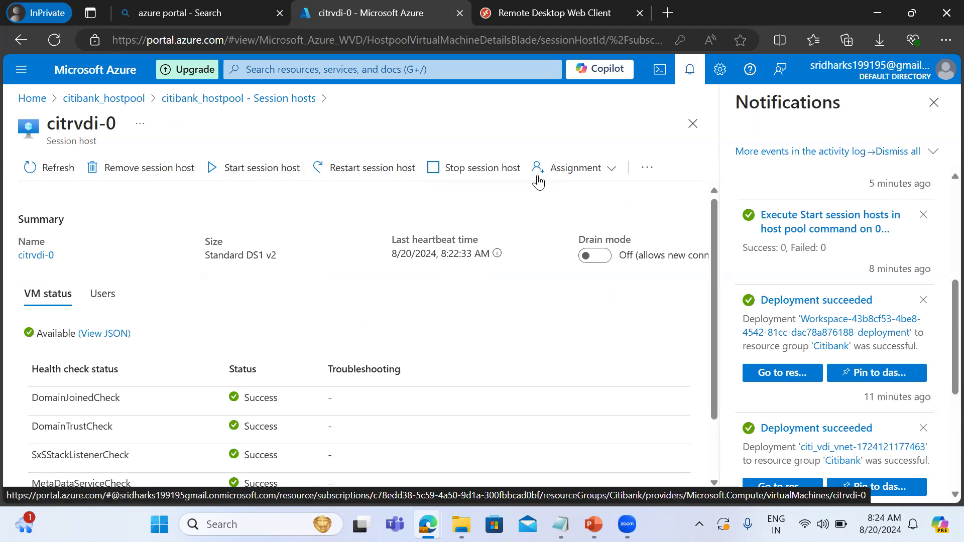
{"action": "left_click", "coordinate": [574, 170]}
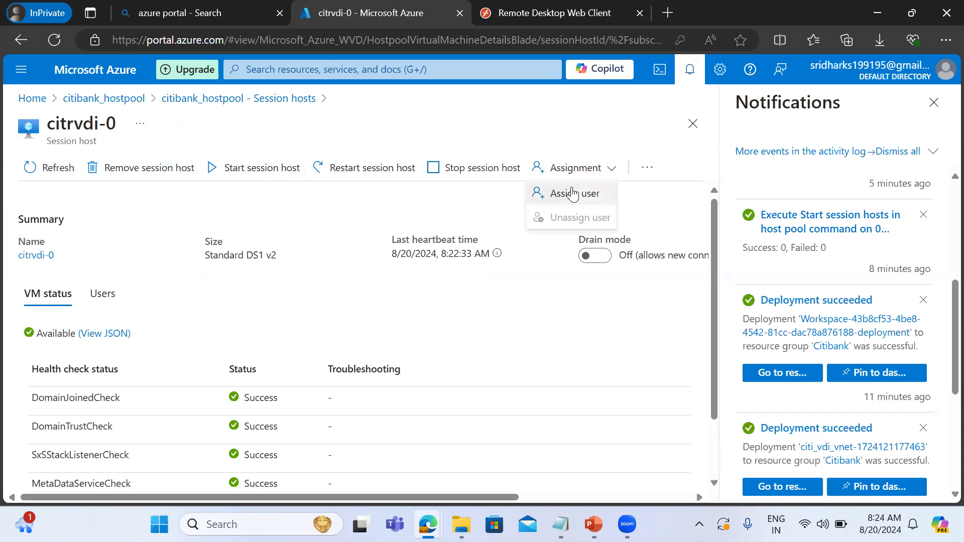
{"action": "left_click", "coordinate": [575, 193]}
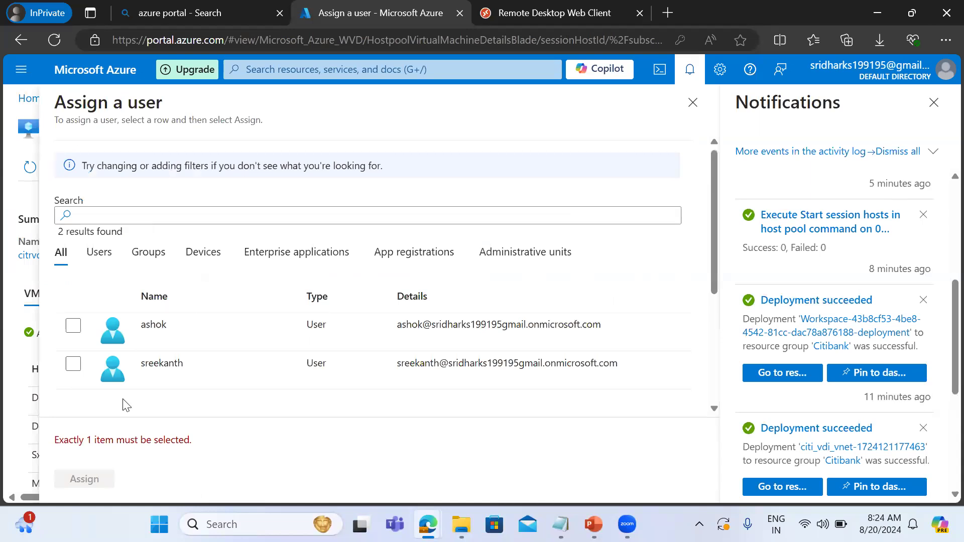
{"action": "left_click", "coordinate": [74, 364]}
{"action": "left_click", "coordinate": [80, 480]}
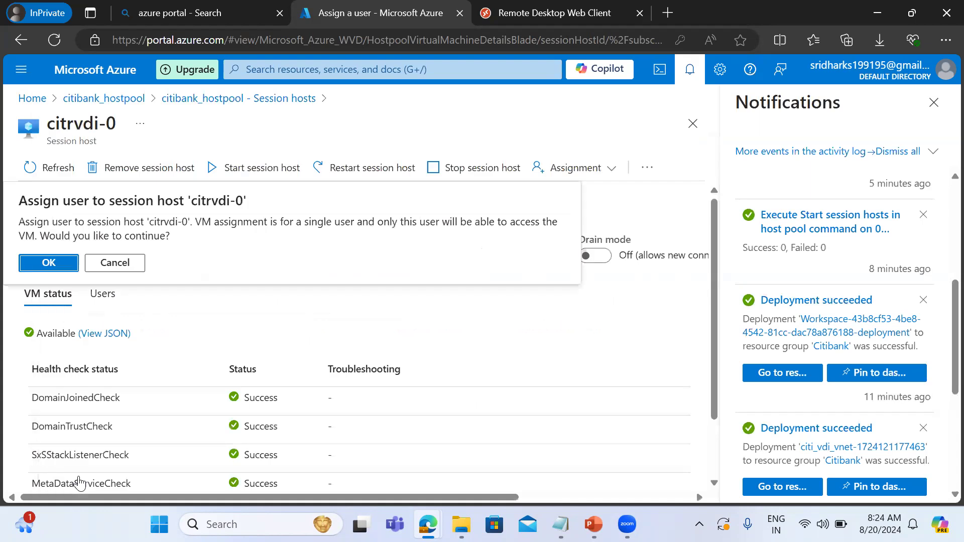
{"action": "left_click", "coordinate": [50, 263]}
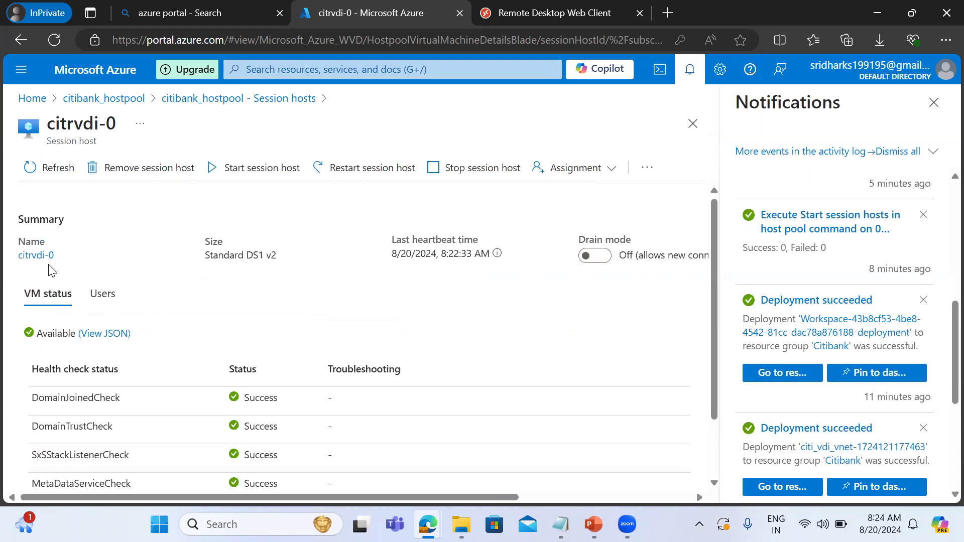
Refresh citrvdi-0 and check its list of users and the notification about the user assignment.
{"action": "left_click", "coordinate": [63, 167]}
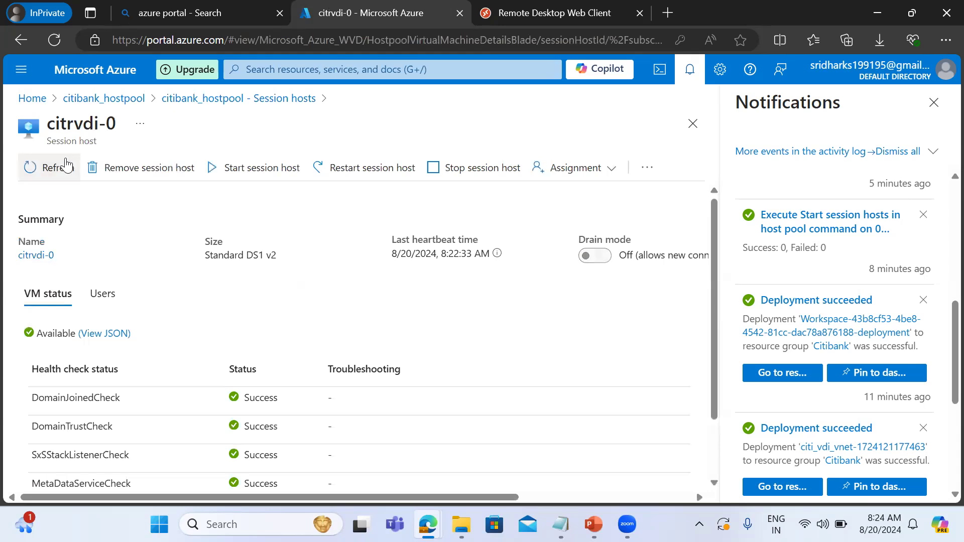
{"action": "left_click", "coordinate": [103, 296]}
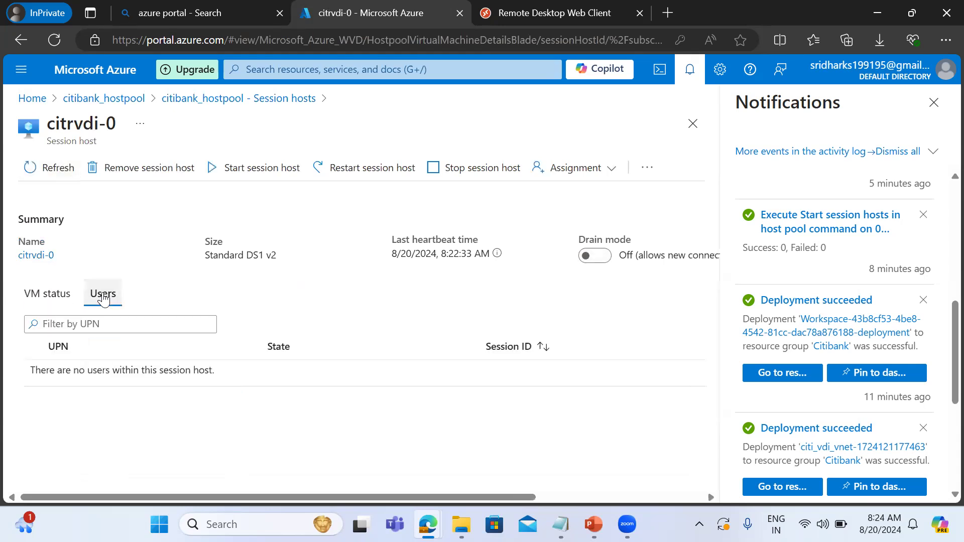
{"action": "left_click", "coordinate": [50, 178]}
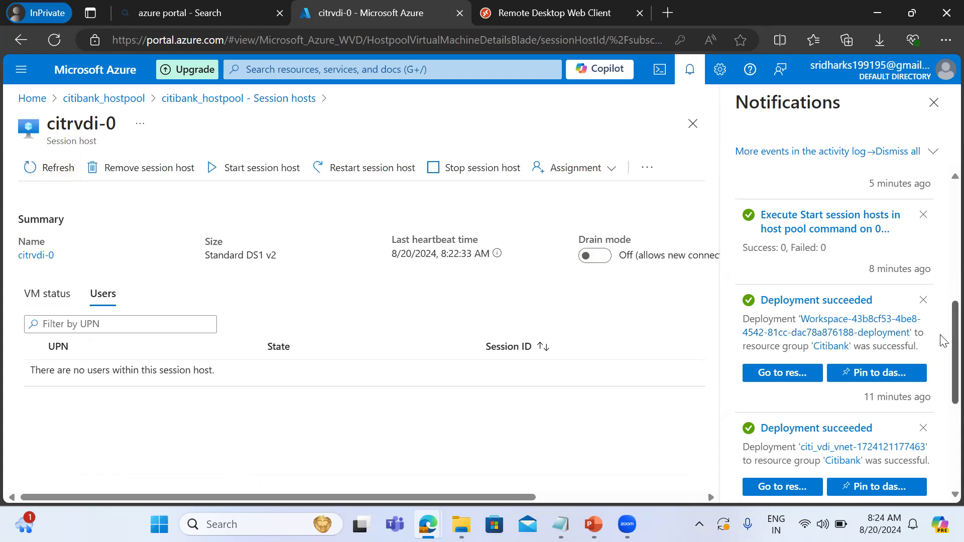
{"action": "scroll", "coordinate": [942, 340], "scroll_direction": "up", "scroll_amount": 8}
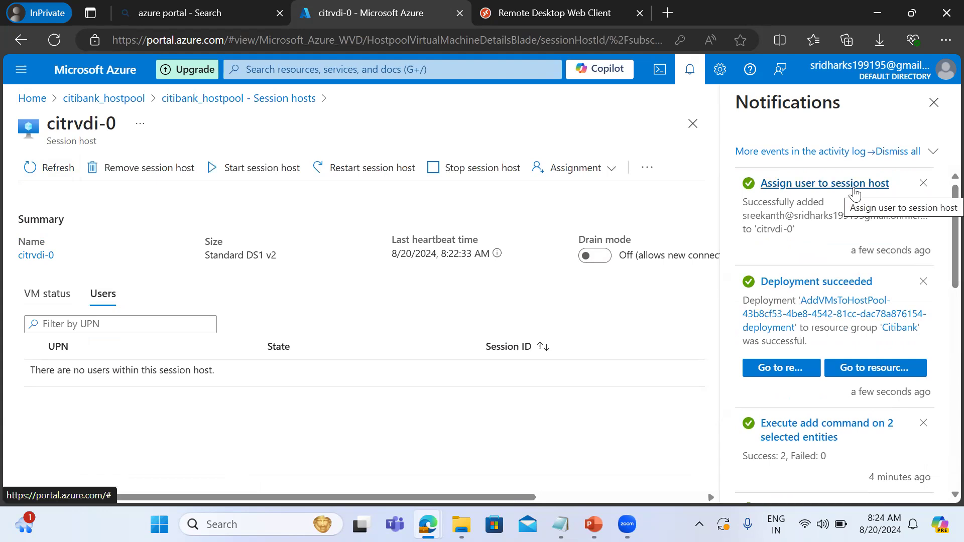
{"action": "left_click", "coordinate": [45, 168]}
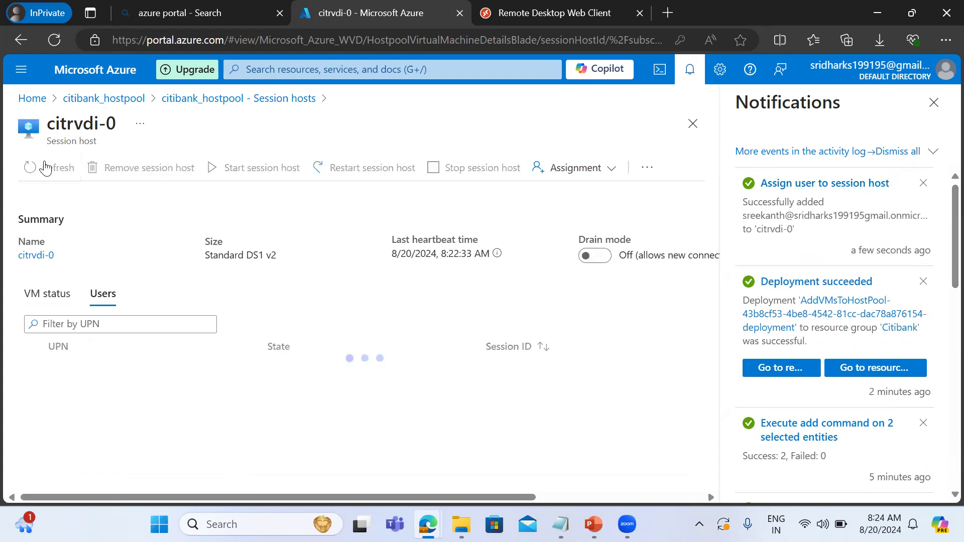
{"action": "left_click", "coordinate": [45, 168]}
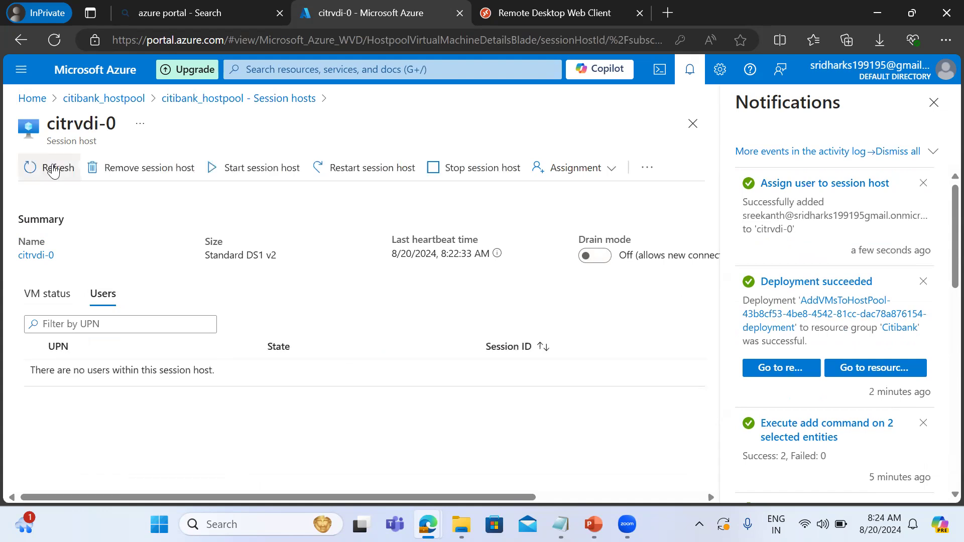
Start the session host citrvdi-0, confirming the start, and repeat the start command once more.
{"action": "left_click", "coordinate": [235, 167]}
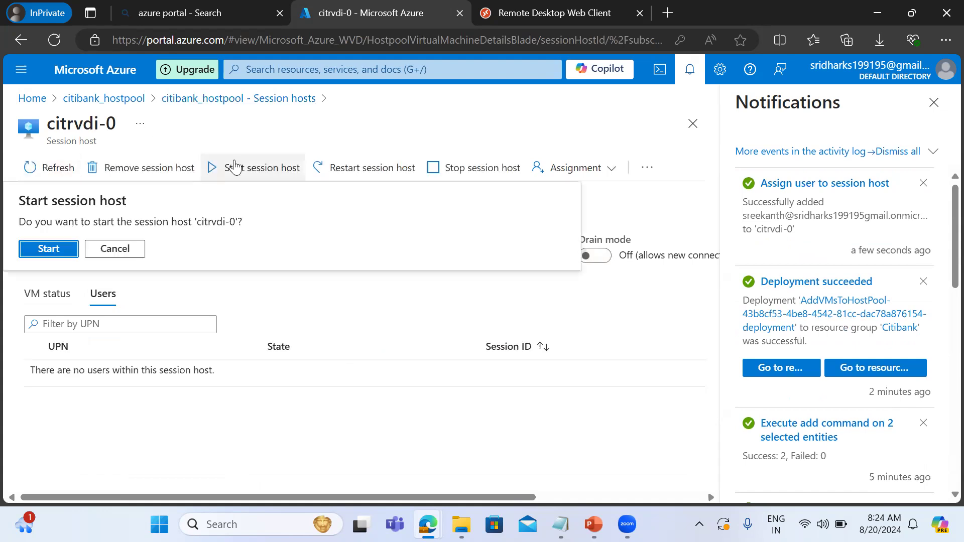
{"action": "left_click", "coordinate": [42, 248]}
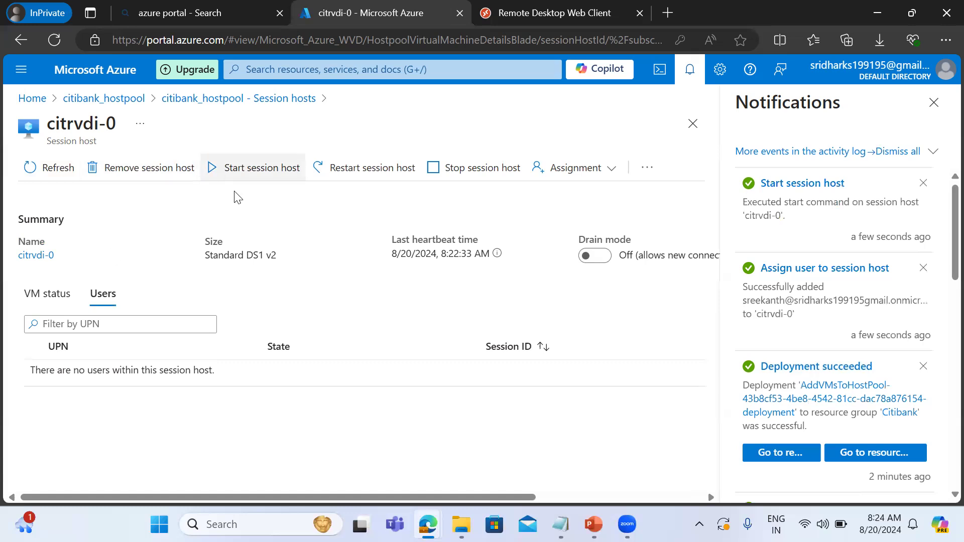
{"action": "left_click", "coordinate": [261, 169]}
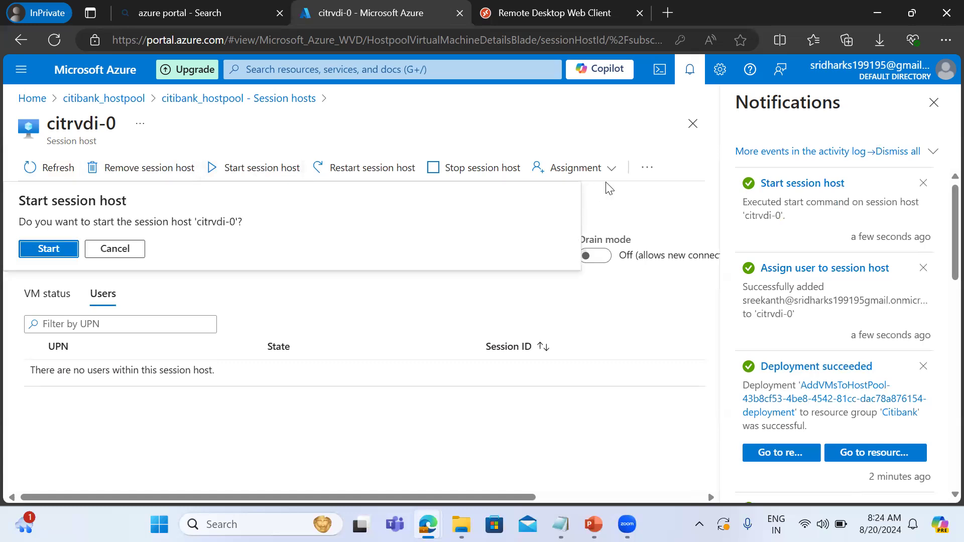
{"action": "left_click", "coordinate": [58, 251]}
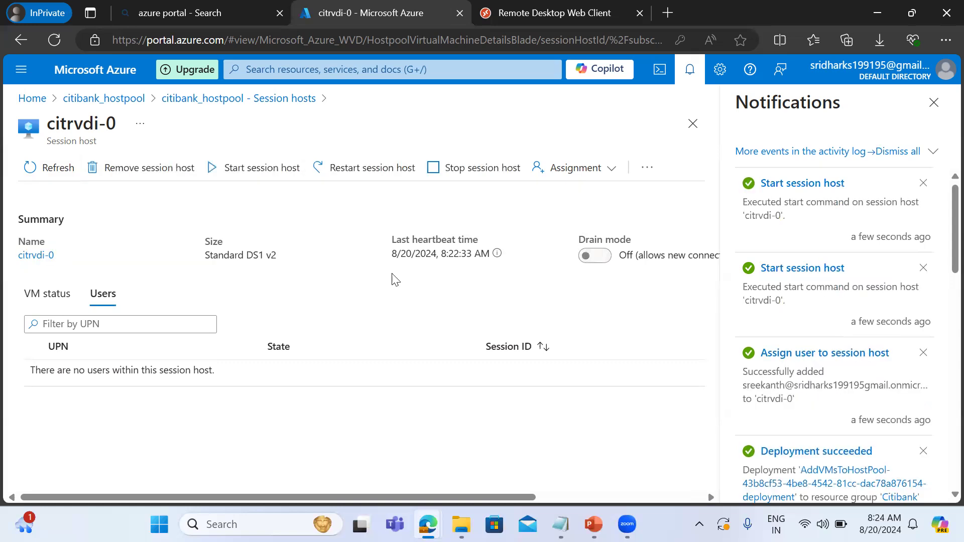
{"action": "left_click", "coordinate": [588, 167]}
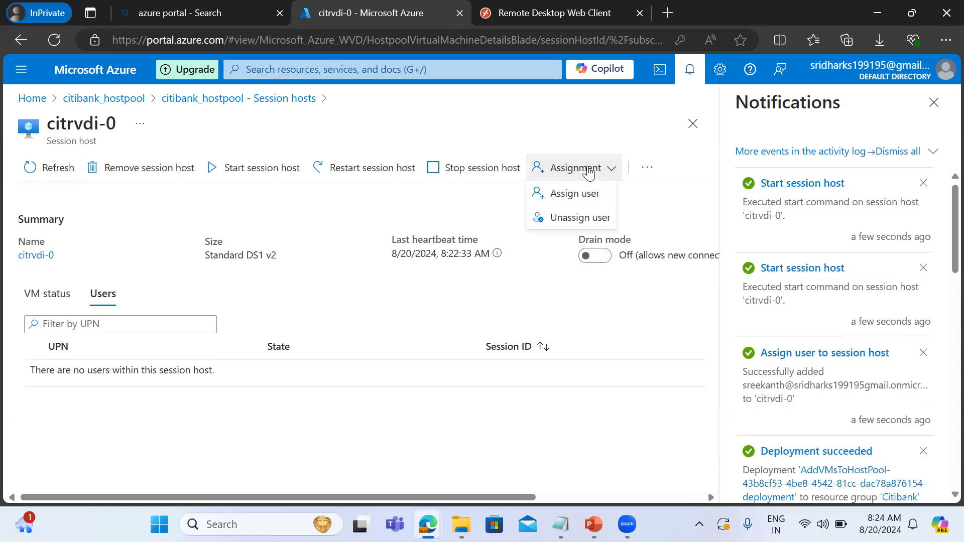
{"action": "left_click", "coordinate": [576, 193]}
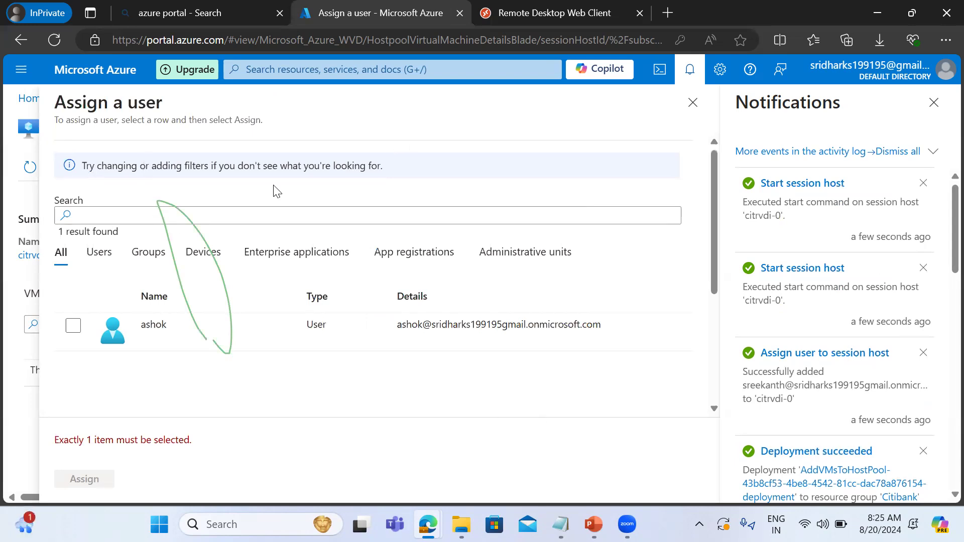
{"action": "left_click", "coordinate": [692, 103]}
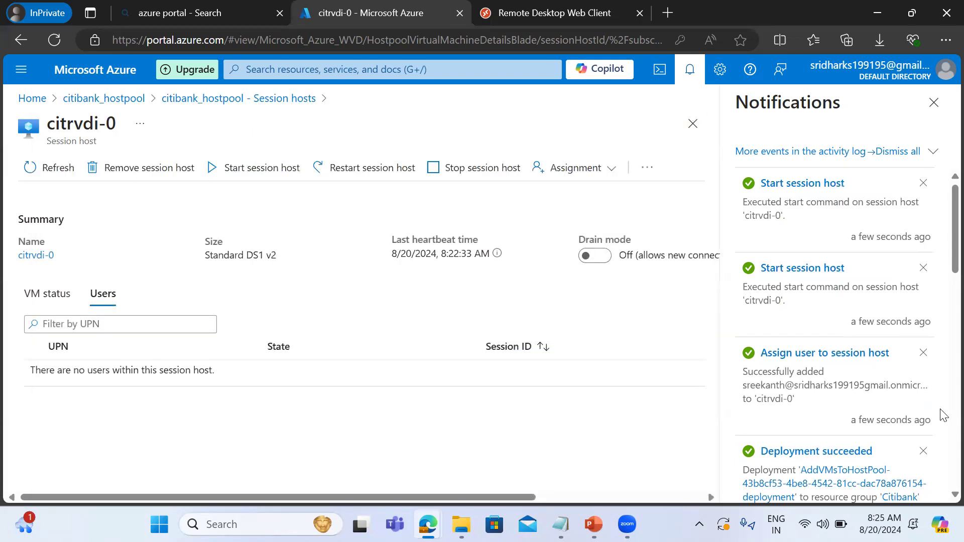
Refresh citrvdi-0, return to citibank_hostpool and open its session hosts that can connect to check their status and assigned users.
{"action": "left_click", "coordinate": [61, 174]}
{"action": "left_click", "coordinate": [98, 101]}
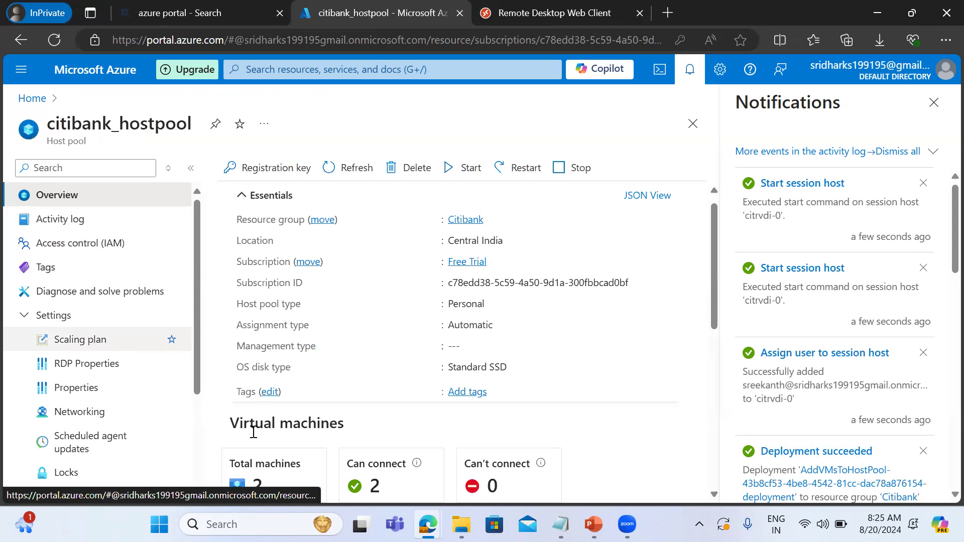
{"action": "left_click", "coordinate": [377, 485]}
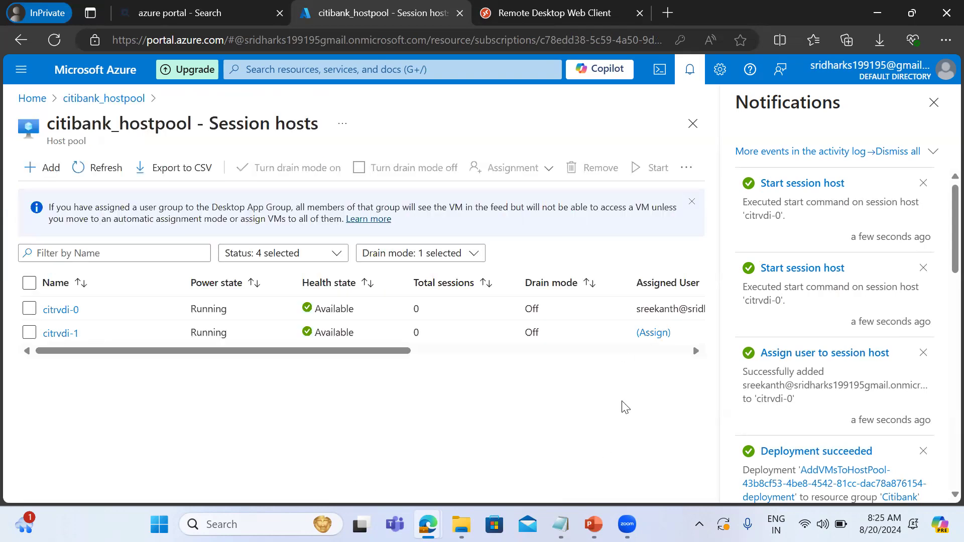
Switch to the Remote Desktop web client and examine its user account details and its settings down to the reset option.
{"action": "left_click", "coordinate": [559, 11]}
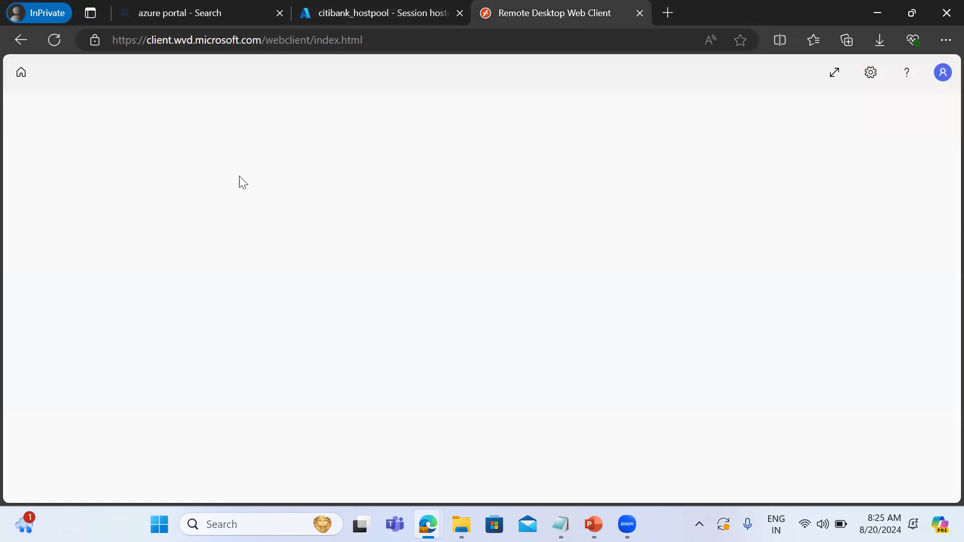
{"action": "left_click", "coordinate": [943, 74]}
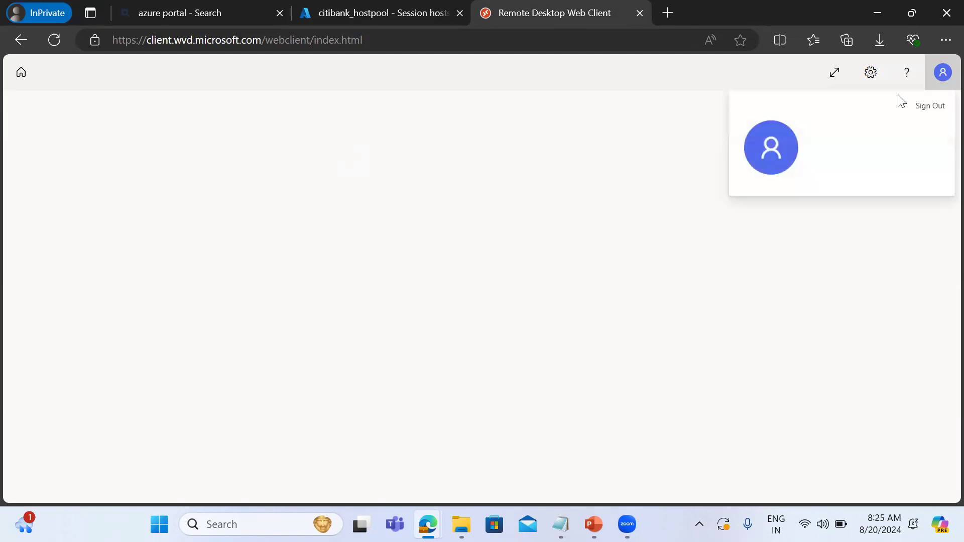
{"action": "left_click", "coordinate": [870, 73]}
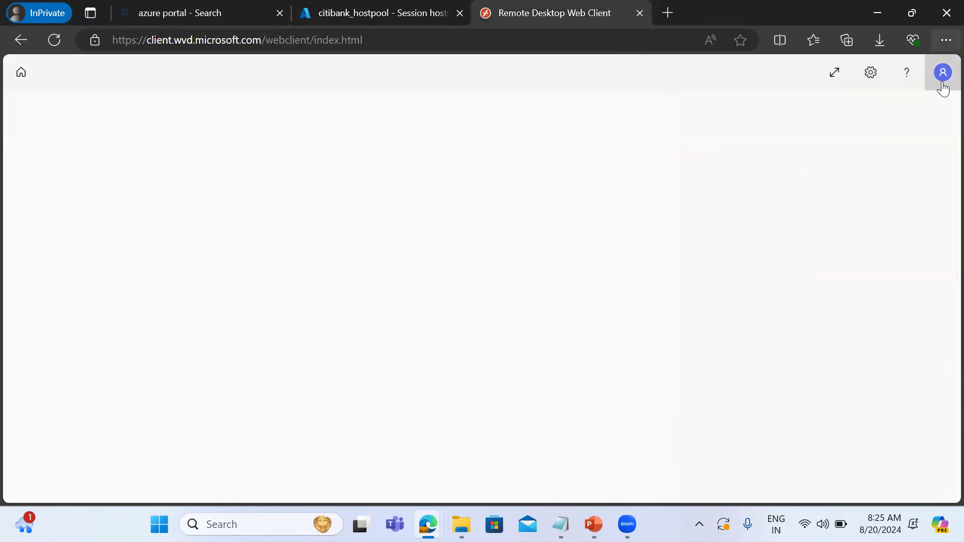
{"action": "left_click", "coordinate": [942, 84]}
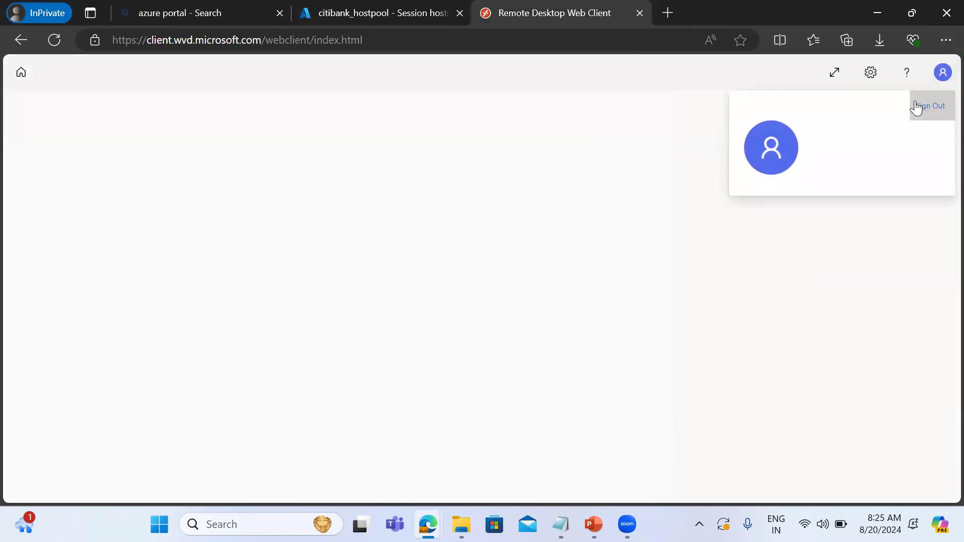
{"action": "left_click", "coordinate": [916, 107]}
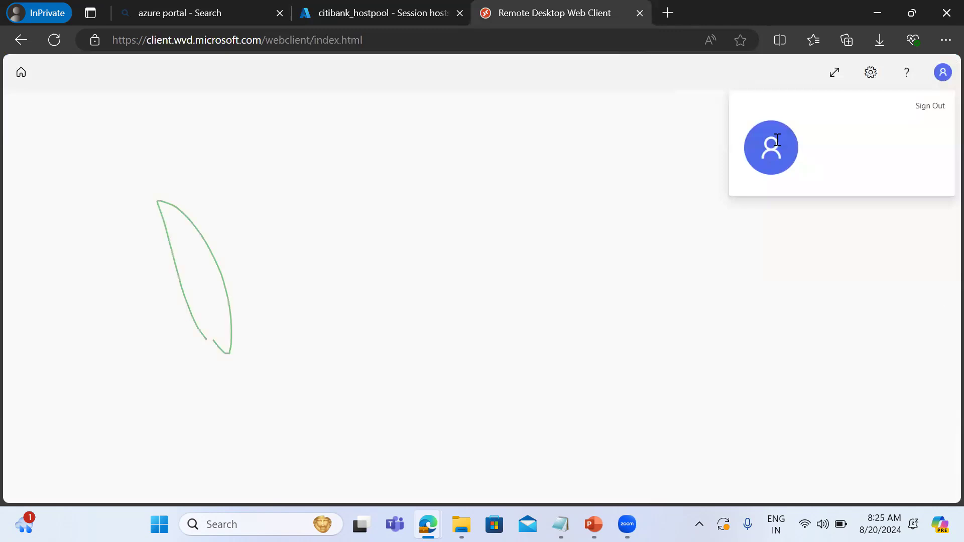
{"action": "left_click", "coordinate": [24, 83]}
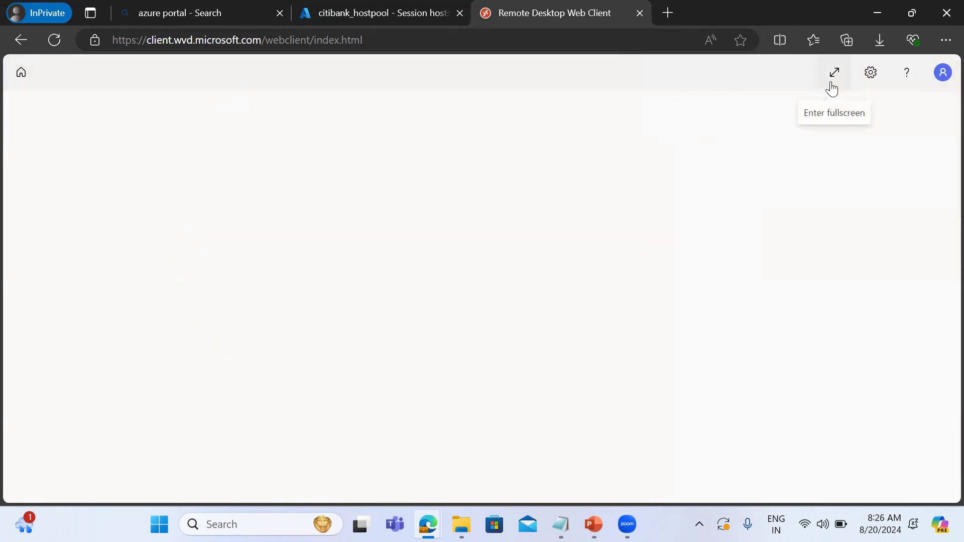
{"action": "left_click", "coordinate": [870, 73]}
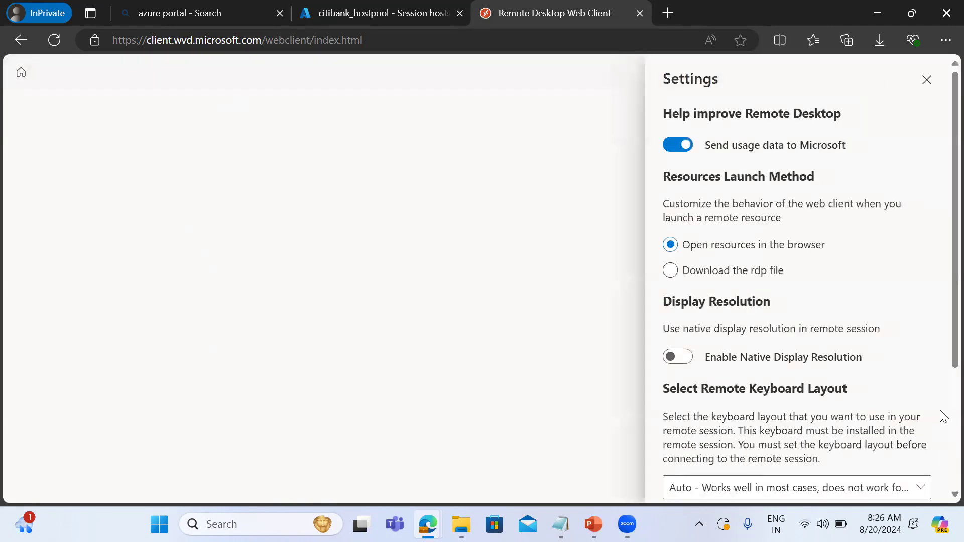
{"action": "scroll", "coordinate": [943, 433], "scroll_direction": "down", "scroll_amount": 4}
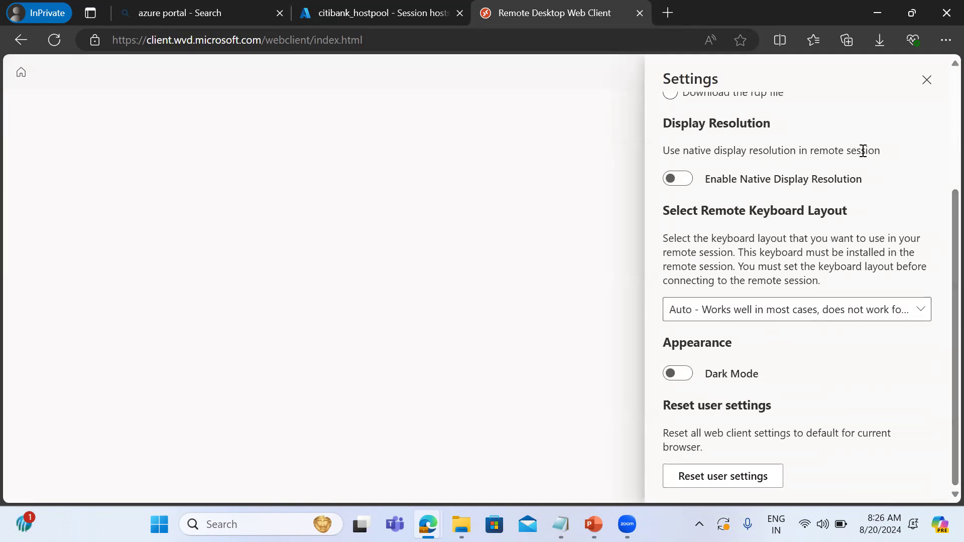
{"action": "left_click", "coordinate": [933, 88]}
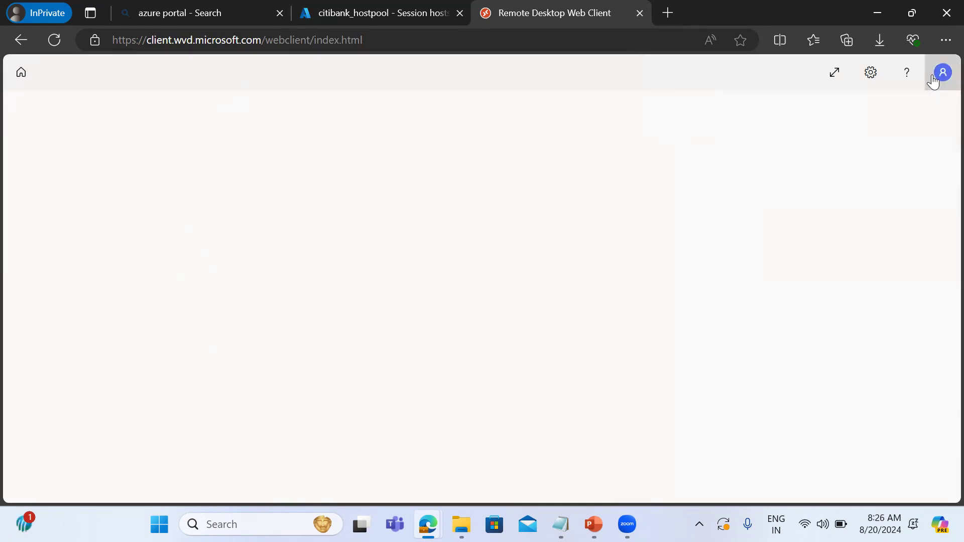
Sign out of the Remote Desktop web client, choosing the assigned user's account as the one to sign out.
{"action": "left_click", "coordinate": [937, 78]}
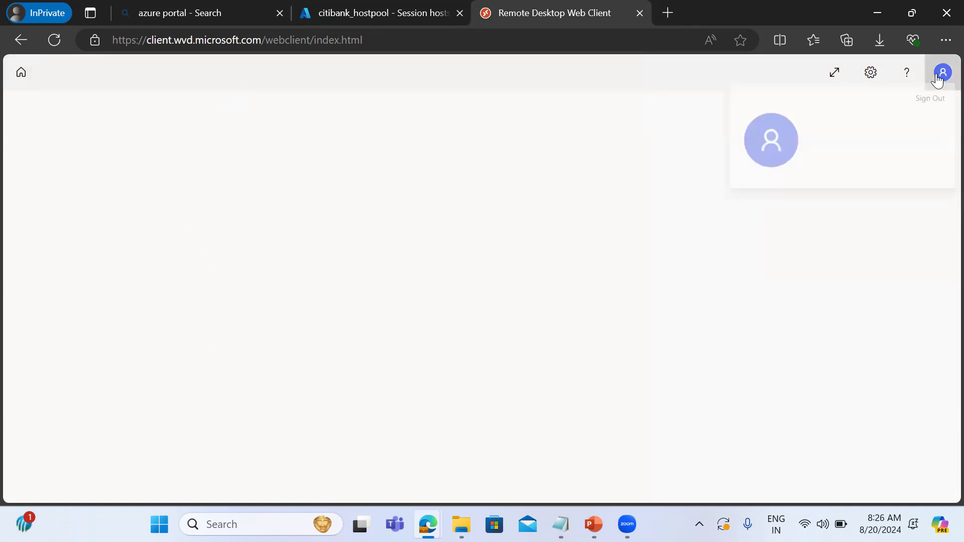
{"action": "left_click", "coordinate": [928, 107]}
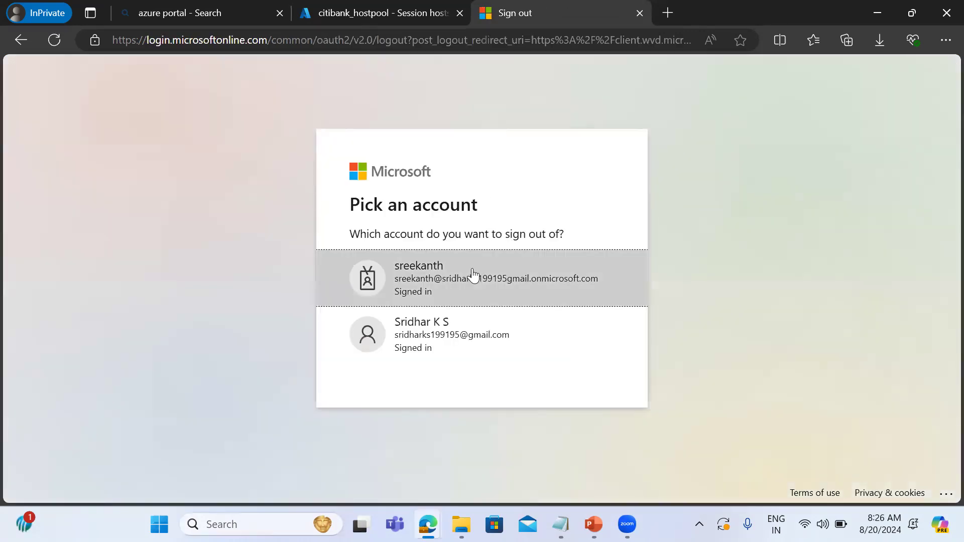
{"action": "left_click", "coordinate": [472, 274]}
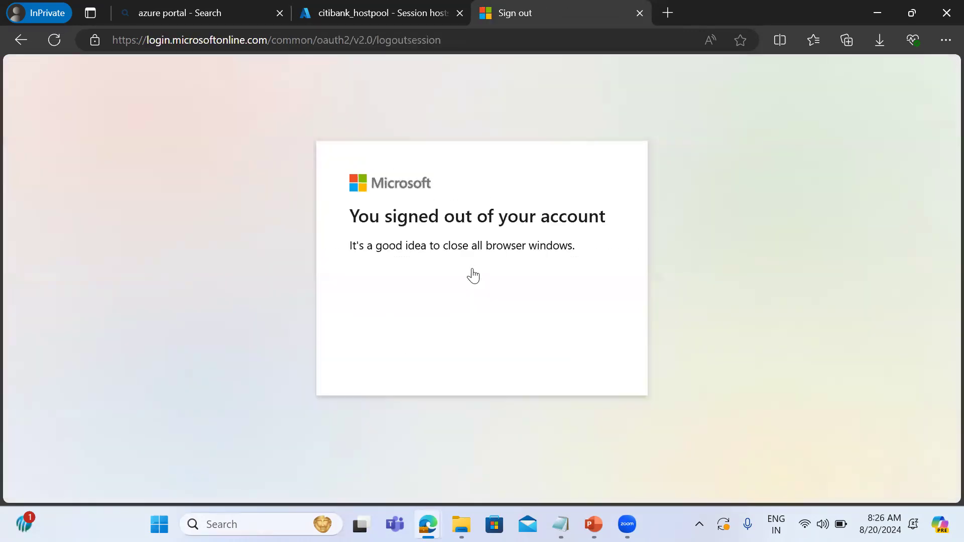
Go back to the web client's sign-in page, pick the assigned user's account and sign in with the account password.
{"action": "left_click", "coordinate": [20, 40]}
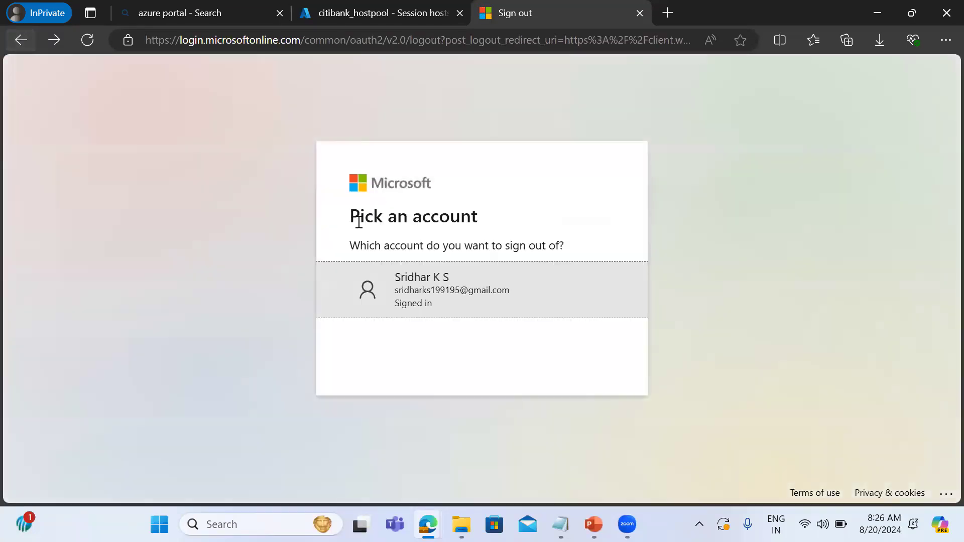
{"action": "left_click", "coordinate": [286, 41]}
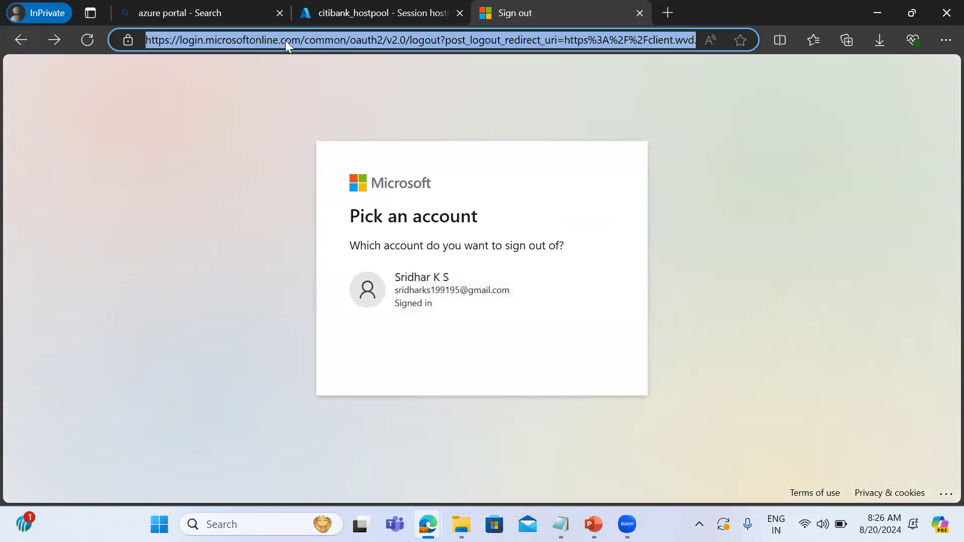
{"action": "left_click", "coordinate": [13, 44]}
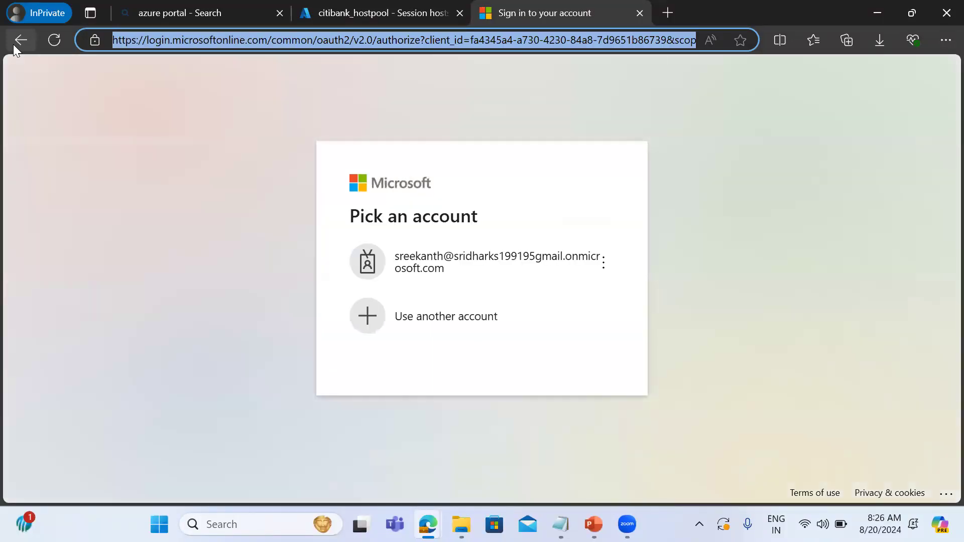
{"action": "left_click", "coordinate": [445, 276]}
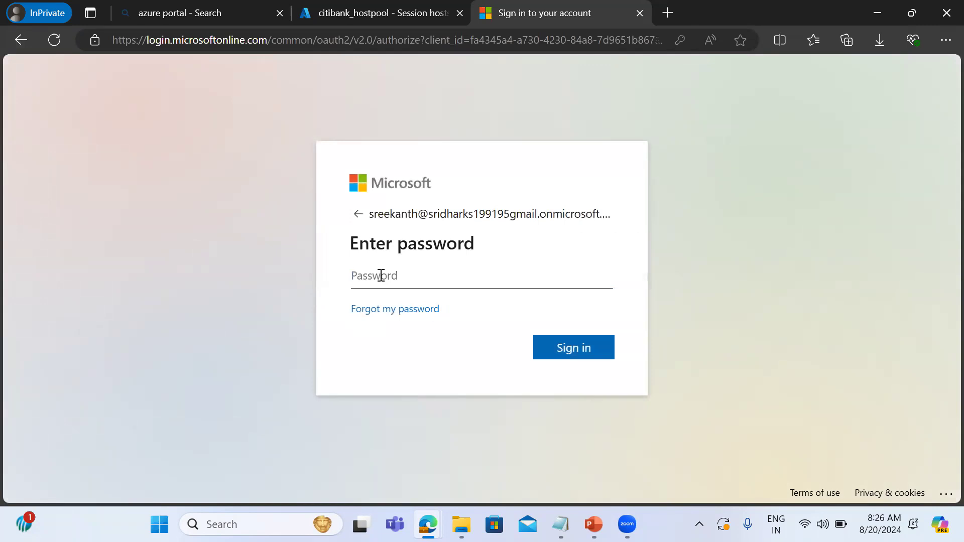
{"action": "type", "text": "••••••••••••"}
{"action": "key", "text": "Return"}
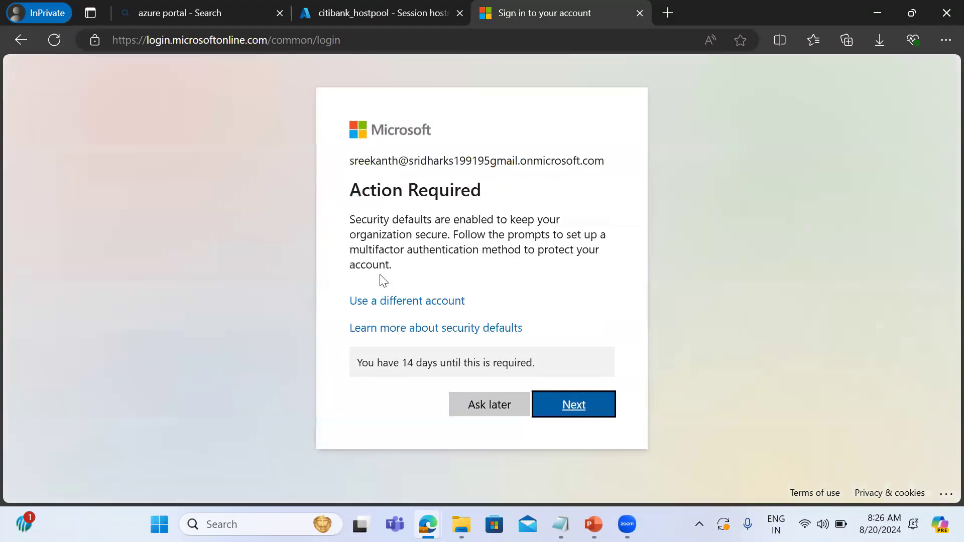
{"action": "left_click", "coordinate": [550, 414]}
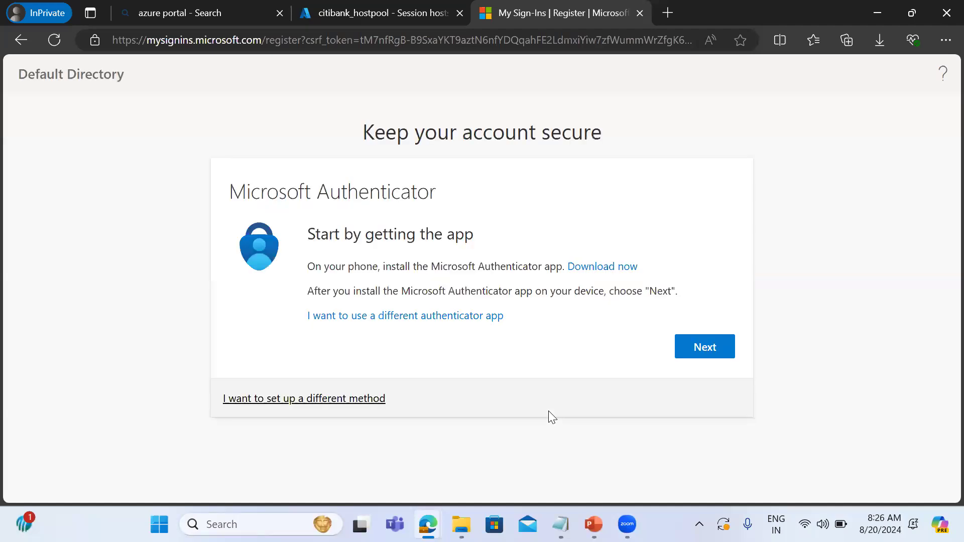
{"action": "left_click", "coordinate": [699, 359]}
{"action": "left_click", "coordinate": [691, 345]}
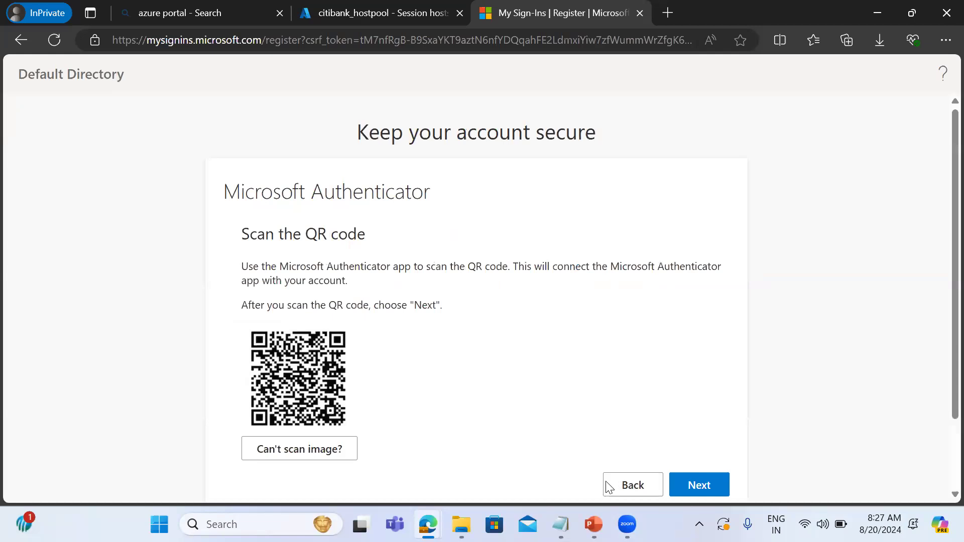
{"action": "left_click", "coordinate": [626, 486]}
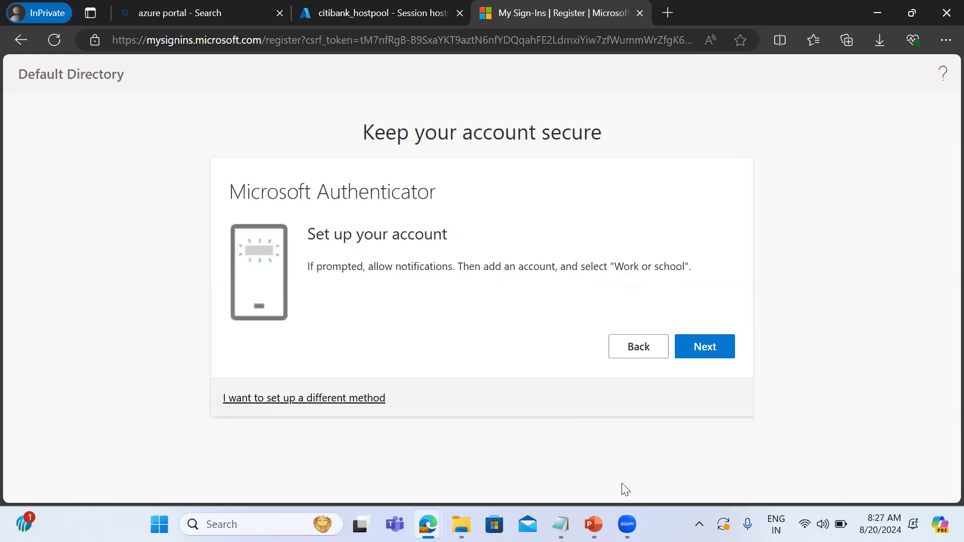
{"action": "left_click", "coordinate": [630, 351]}
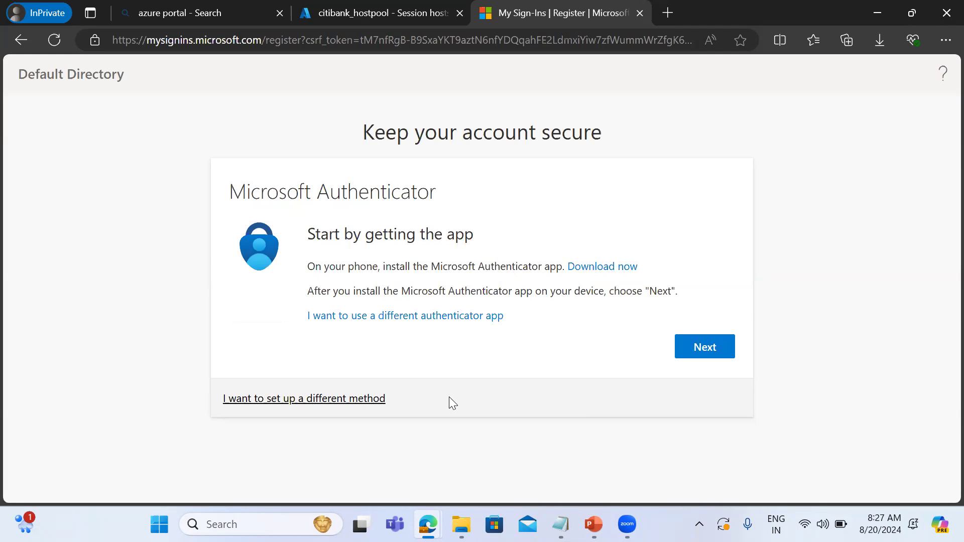
Go back to the security defaults prompt and postpone the multifactor authentication setup to finish signing in to the web client.
{"action": "left_click", "coordinate": [20, 42]}
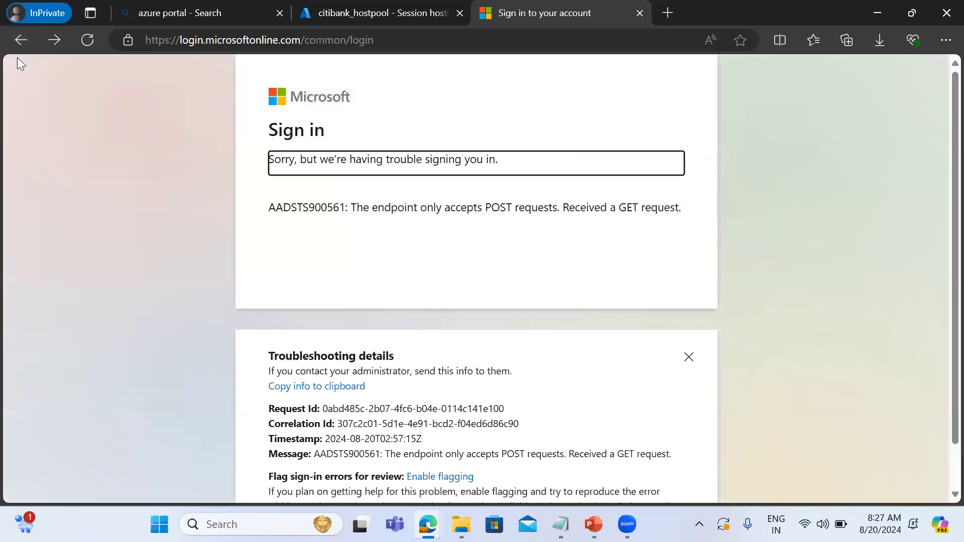
{"action": "left_click", "coordinate": [215, 38]}
{"action": "key", "text": "Return"}
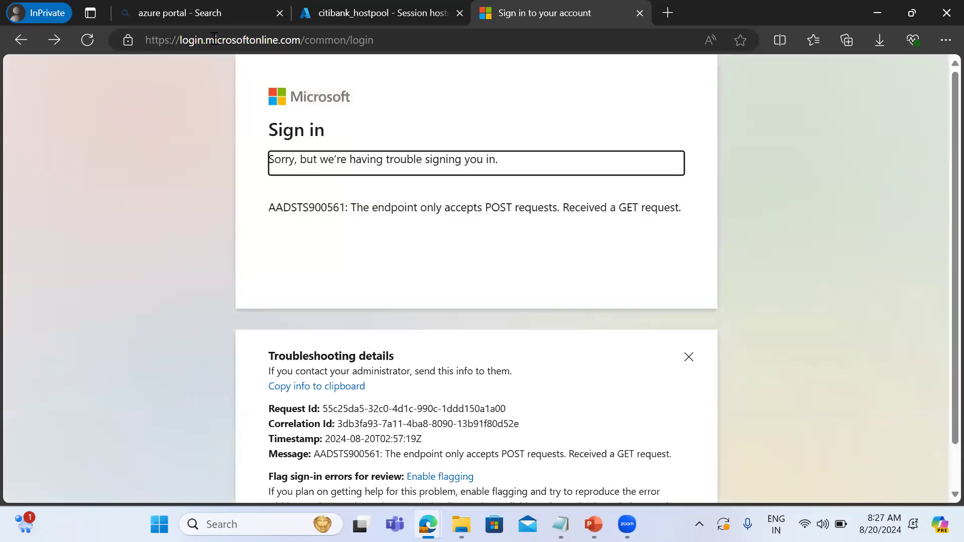
{"action": "left_click", "coordinate": [374, 47]}
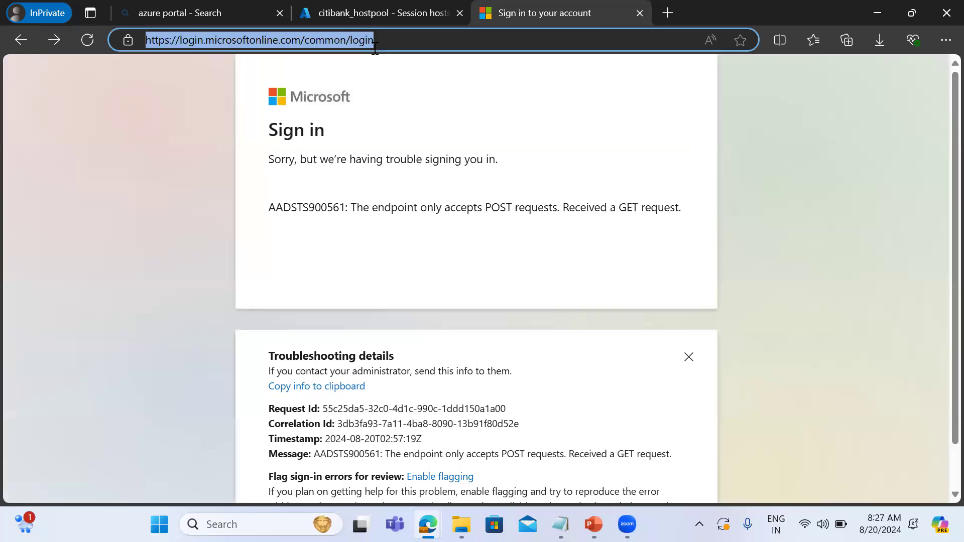
{"action": "left_click", "coordinate": [21, 31]}
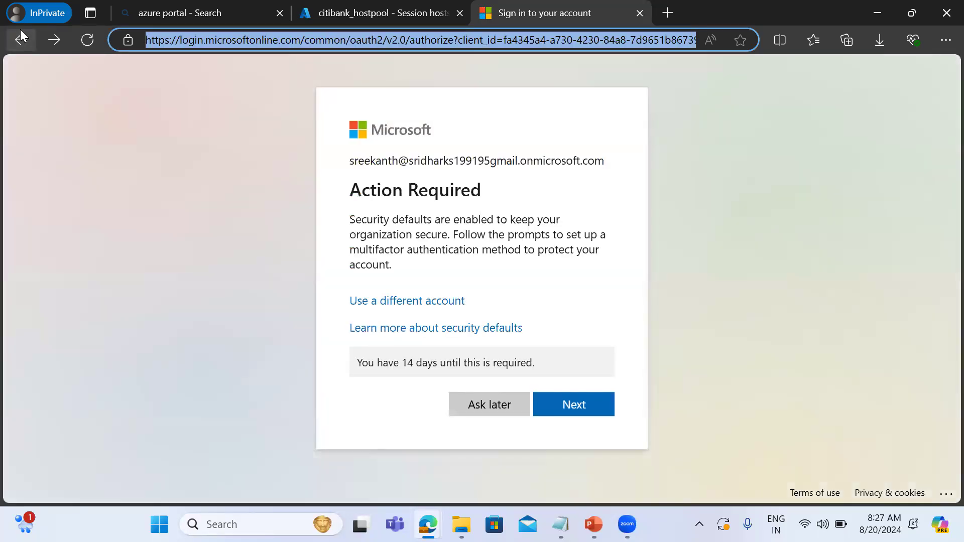
{"action": "left_click", "coordinate": [480, 406]}
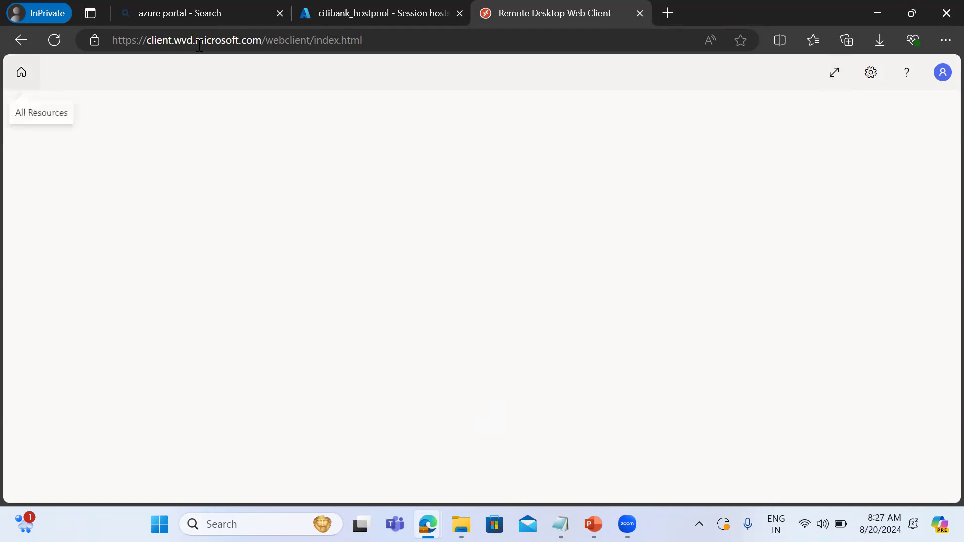
Reload the Remote Desktop web client address and postpone the multifactor authentication setup when asked.
{"action": "left_click", "coordinate": [227, 40]}
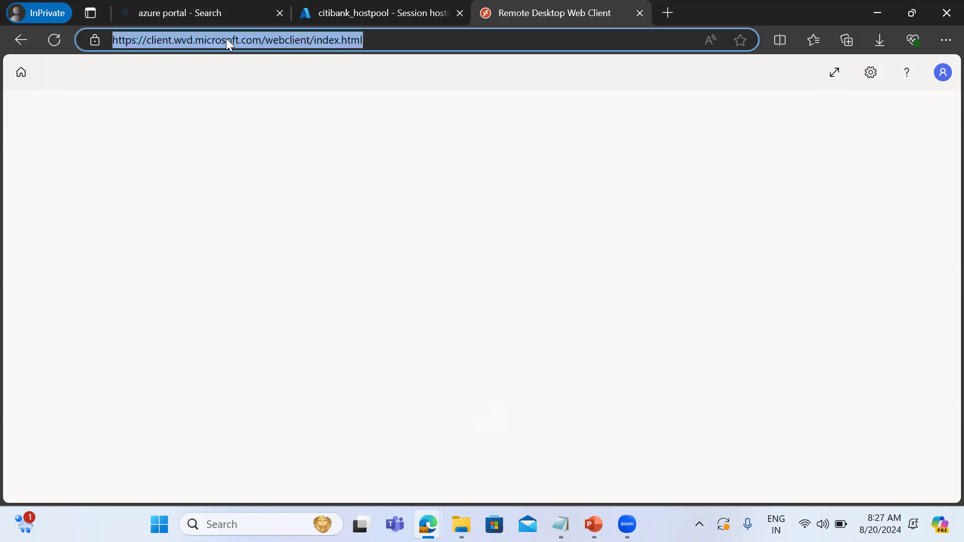
{"action": "key", "text": "Return"}
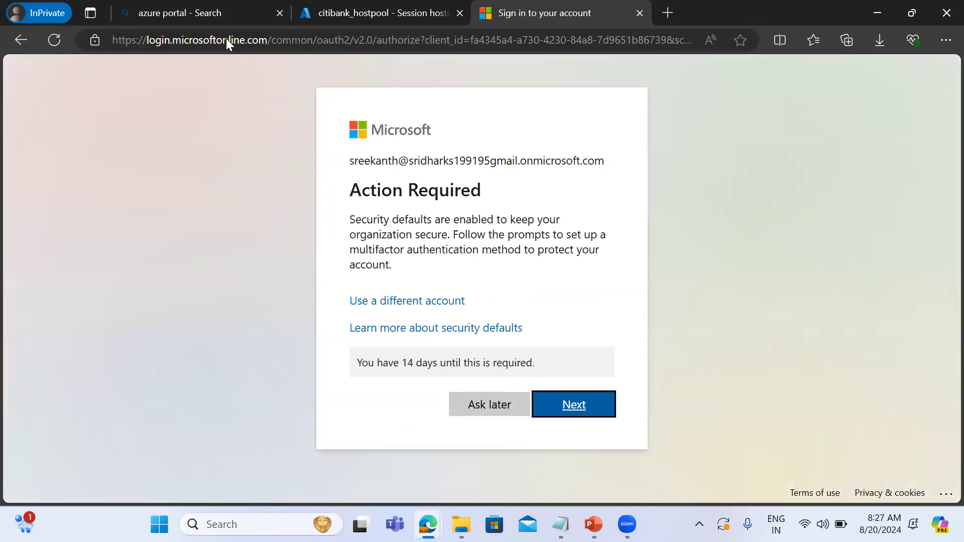
{"action": "left_click", "coordinate": [484, 405]}
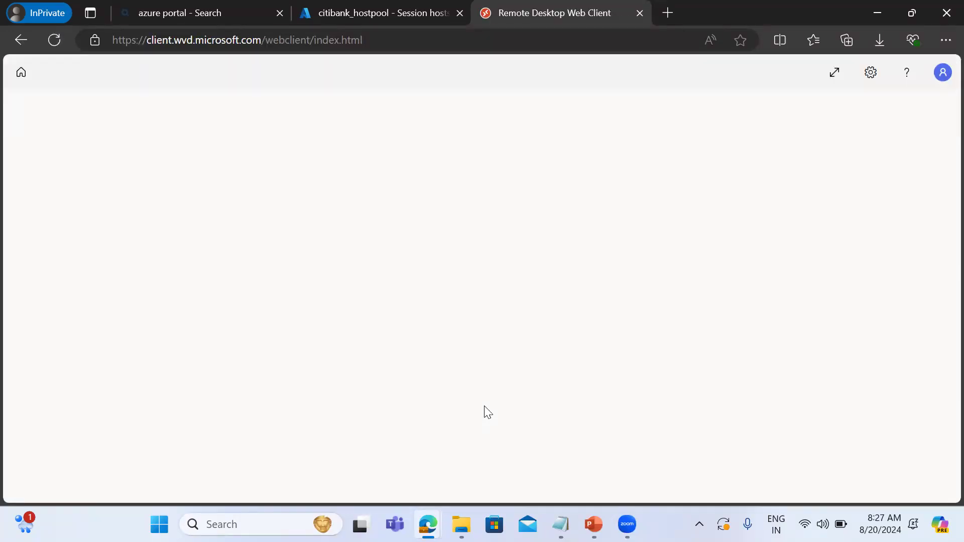
Switch to the Azure portal, refresh the session hosts and open the assignments of the citibank_hostpool-DAG application group under Azure Virtual Desktop.
{"action": "left_click", "coordinate": [357, 18]}
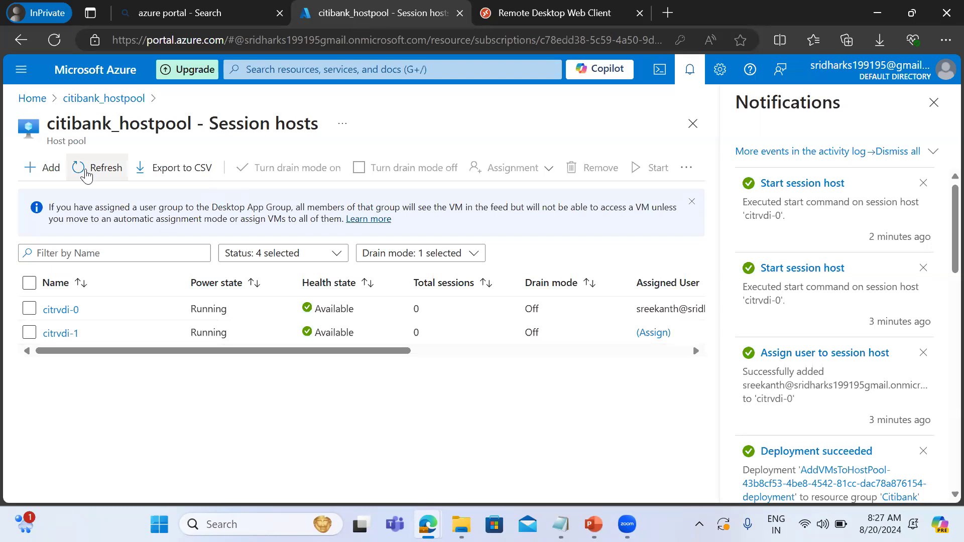
{"action": "left_click", "coordinate": [87, 172]}
{"action": "left_click", "coordinate": [101, 99]}
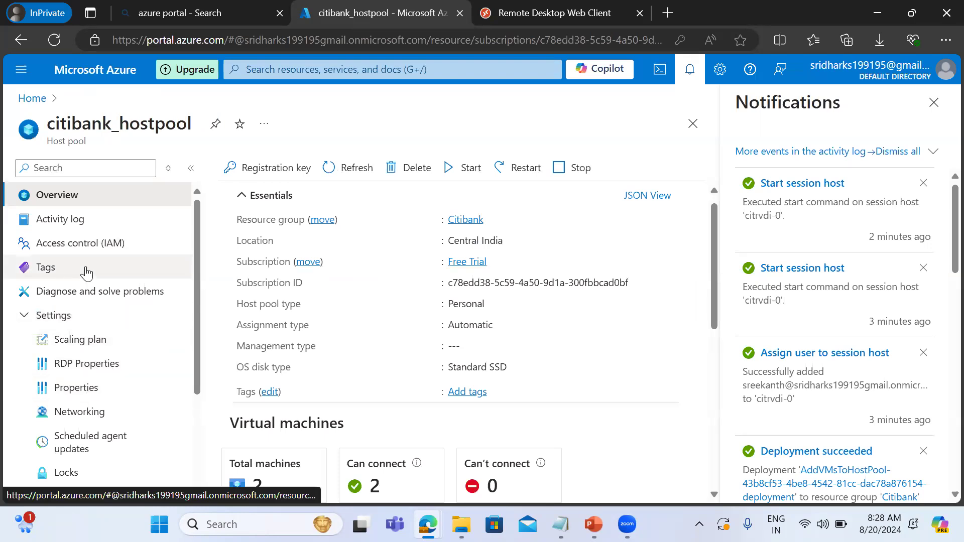
{"action": "left_click", "coordinate": [33, 98]}
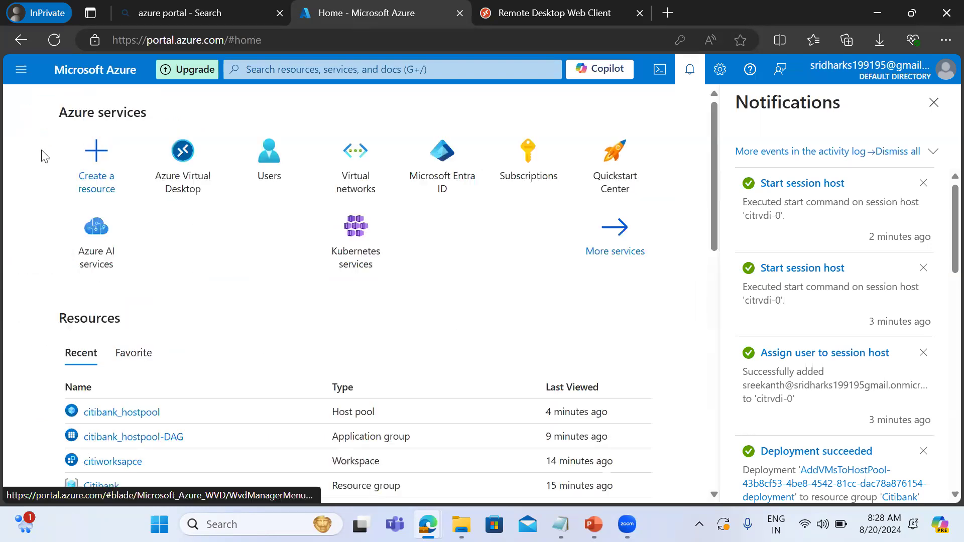
{"action": "left_click", "coordinate": [192, 164]}
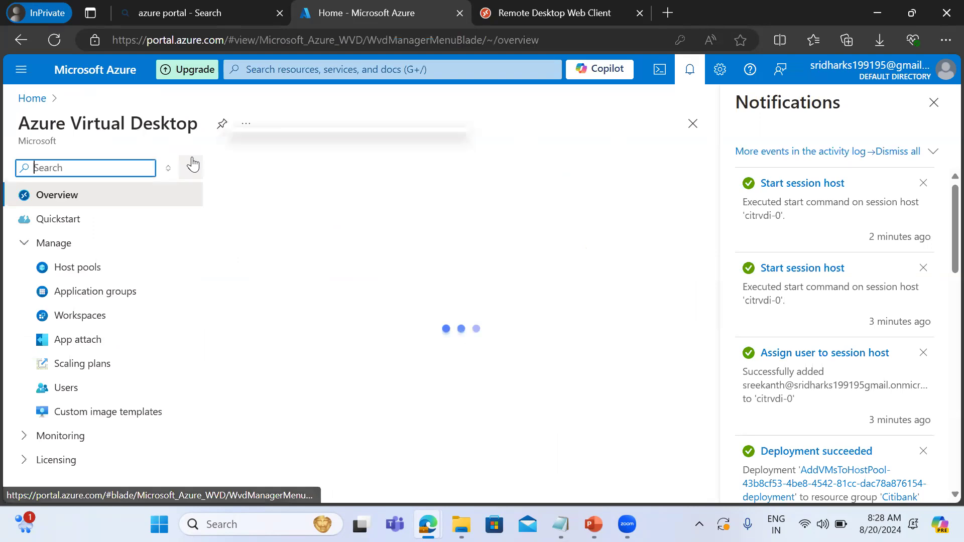
{"action": "left_click", "coordinate": [96, 300]}
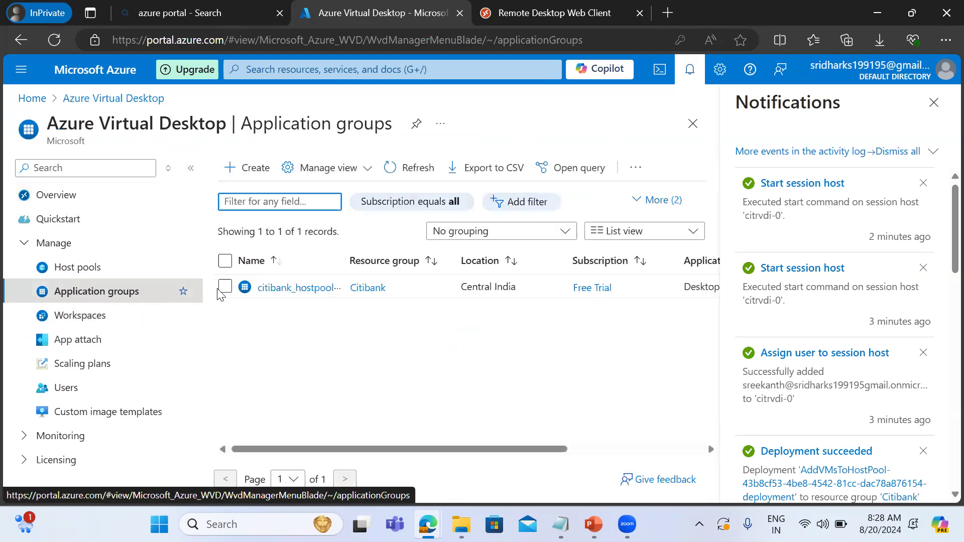
{"action": "left_click", "coordinate": [276, 288]}
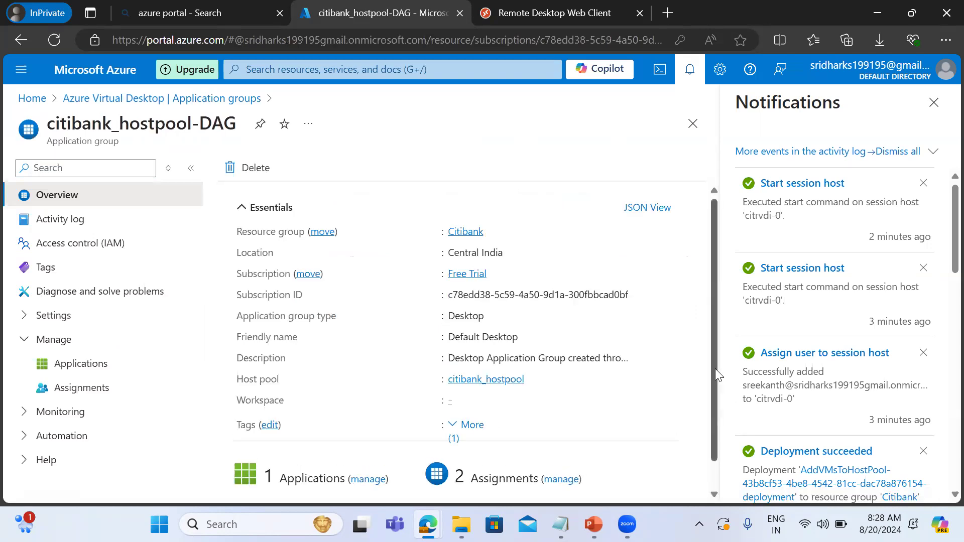
{"action": "scroll", "coordinate": [722, 414], "scroll_direction": "down", "scroll_amount": 1}
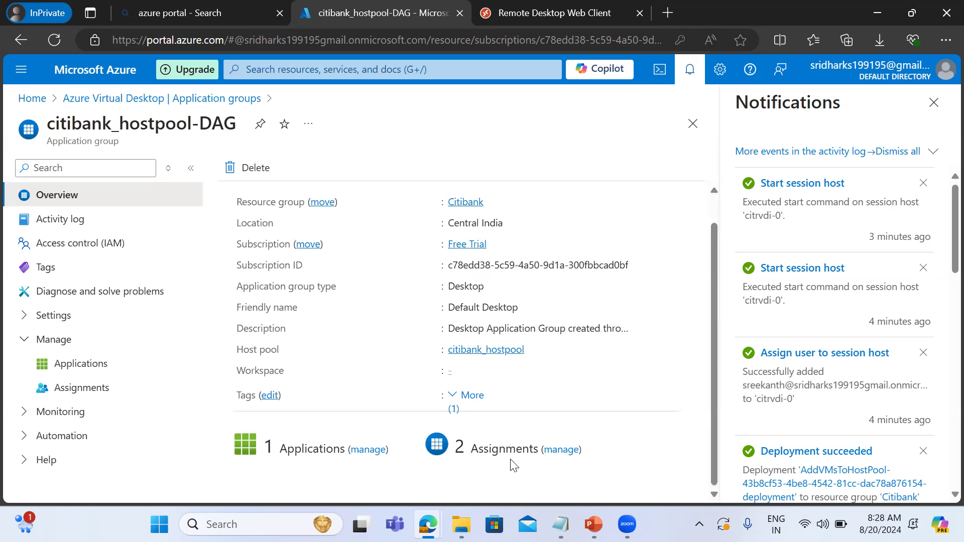
{"action": "left_click", "coordinate": [562, 449]}
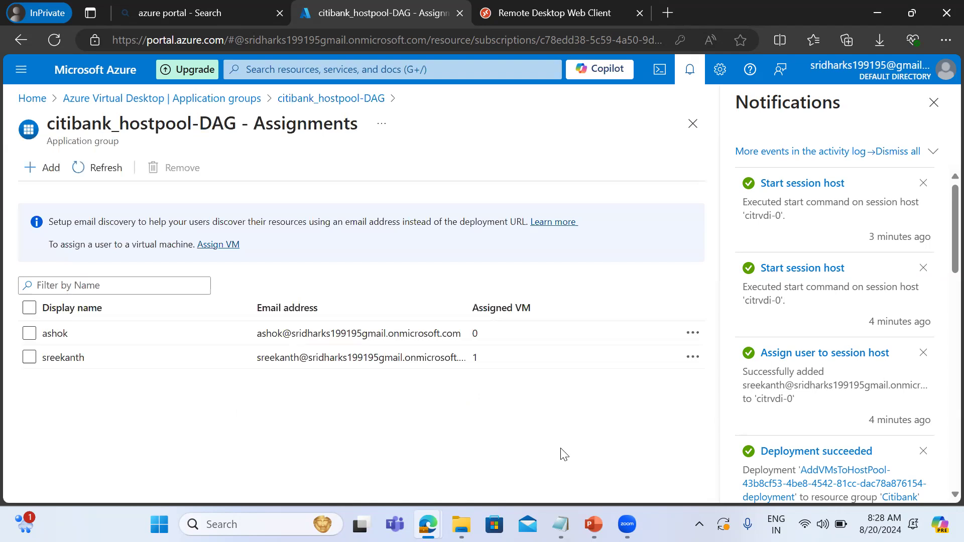
Add the one directory user who is not yet assigned to the citibank_hostpool-DAG assignments and refresh the list.
{"action": "left_click", "coordinate": [29, 357]}
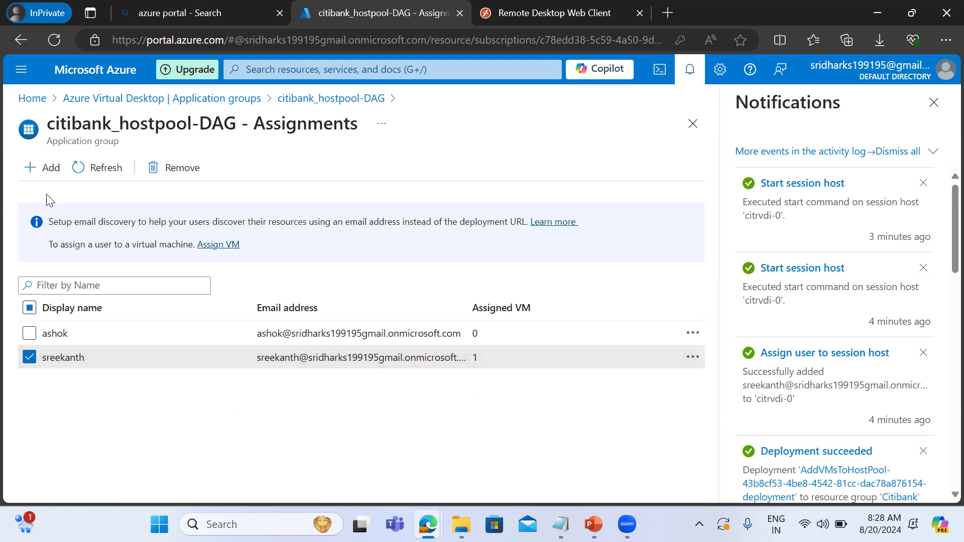
{"action": "left_click", "coordinate": [46, 172]}
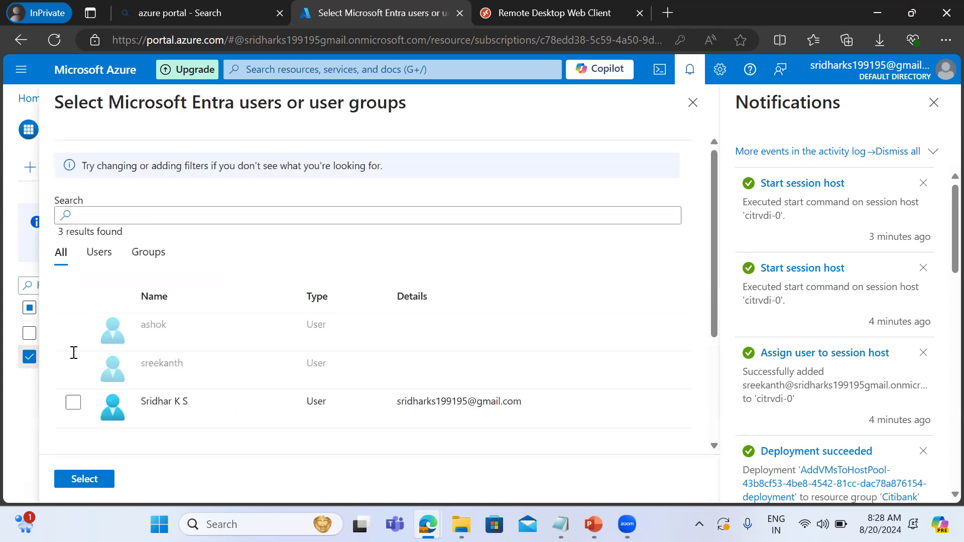
{"action": "left_click", "coordinate": [73, 403]}
{"action": "left_click", "coordinate": [75, 483]}
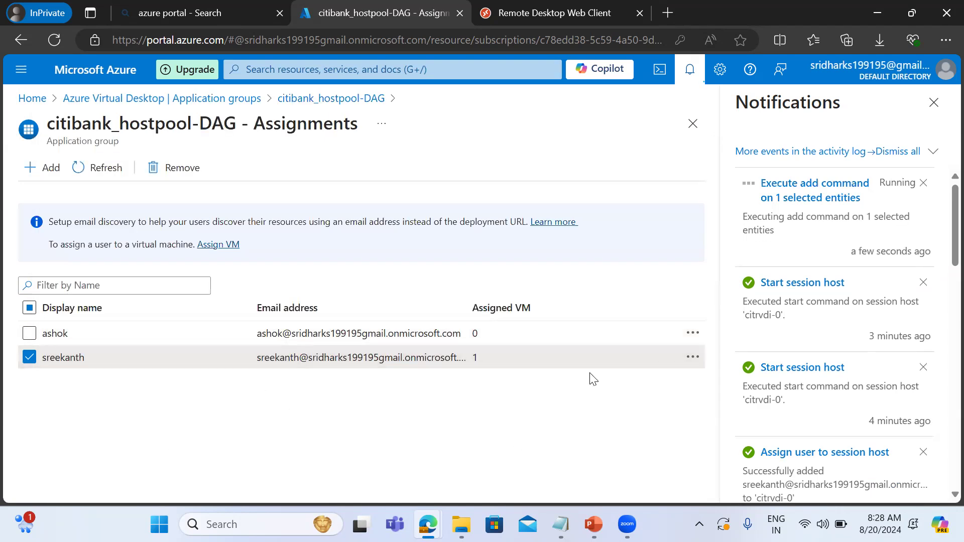
{"action": "left_click", "coordinate": [97, 169]}
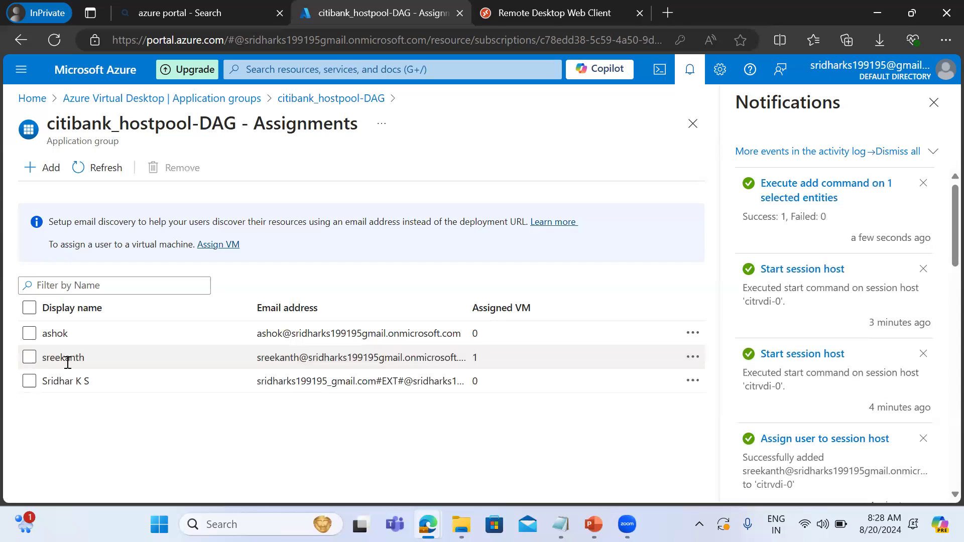
Check the recent notifications, follow the VM assignment link to the citibank_hostpool session hosts, and examine and refresh their details.
{"action": "left_click", "coordinate": [29, 357]}
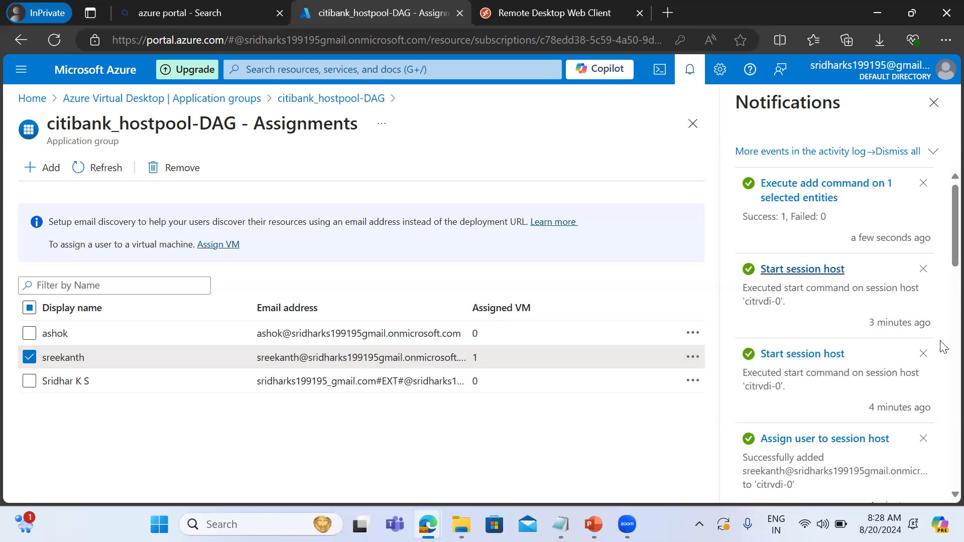
{"action": "scroll", "coordinate": [941, 265], "scroll_direction": "down", "scroll_amount": 10}
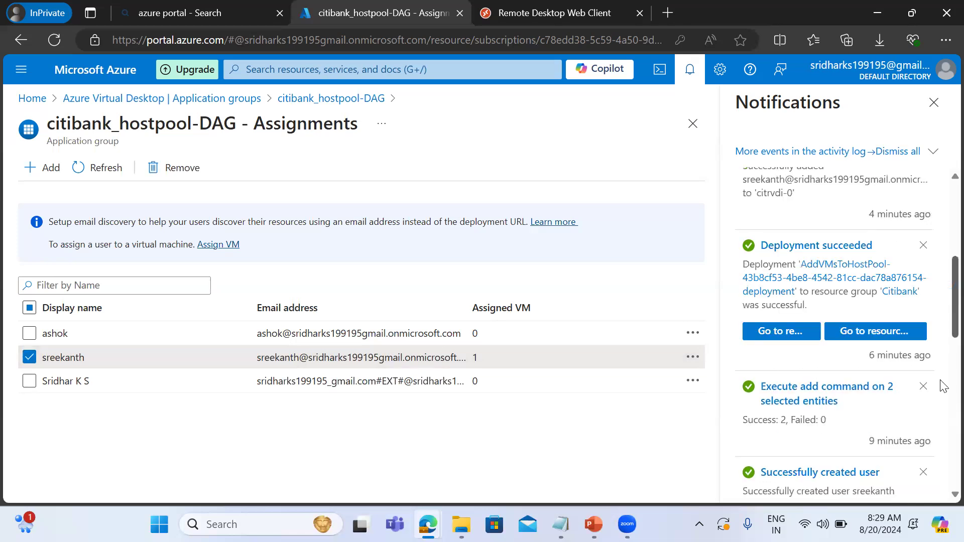
{"action": "scroll", "coordinate": [942, 306], "scroll_direction": "up", "scroll_amount": 10}
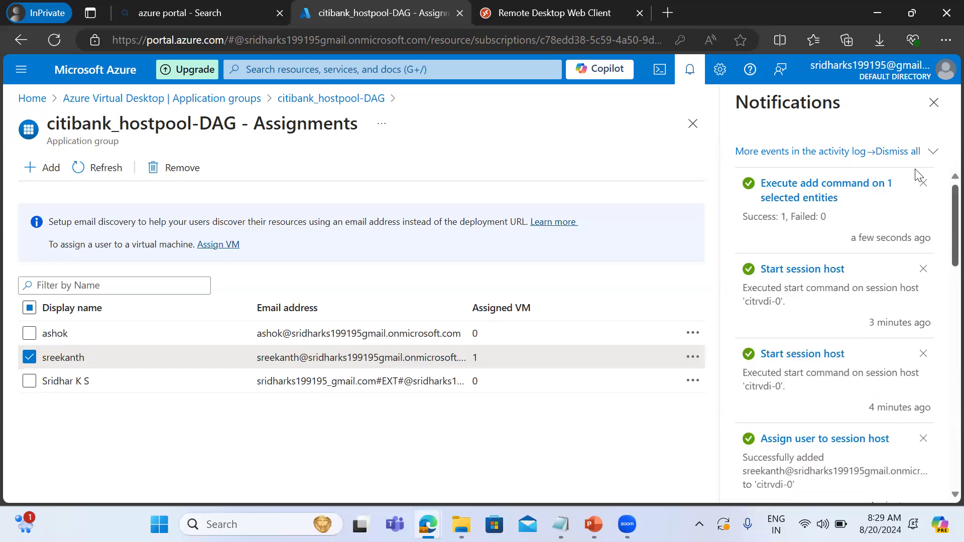
{"action": "left_click", "coordinate": [217, 245]}
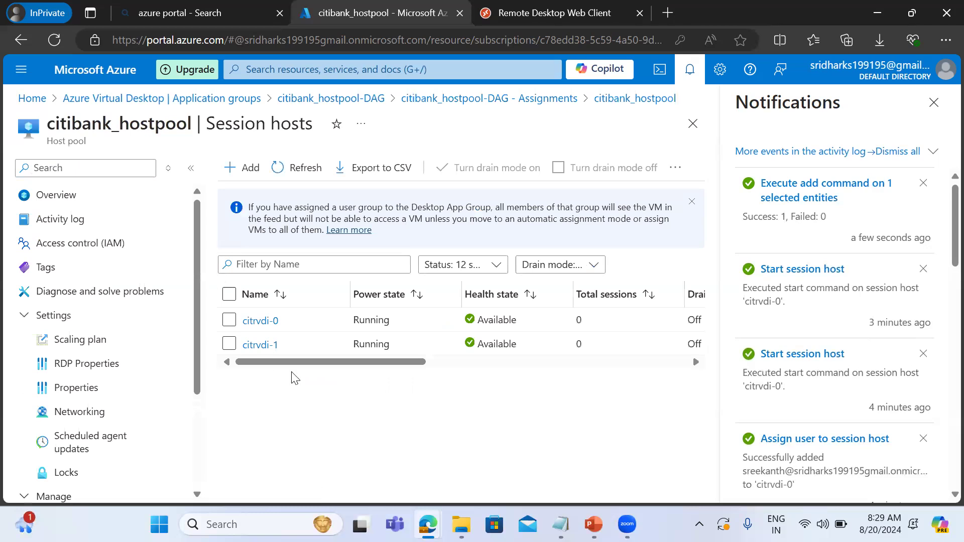
{"action": "left_click_drag", "start_coordinate": [324, 365], "coordinate": [654, 386]}
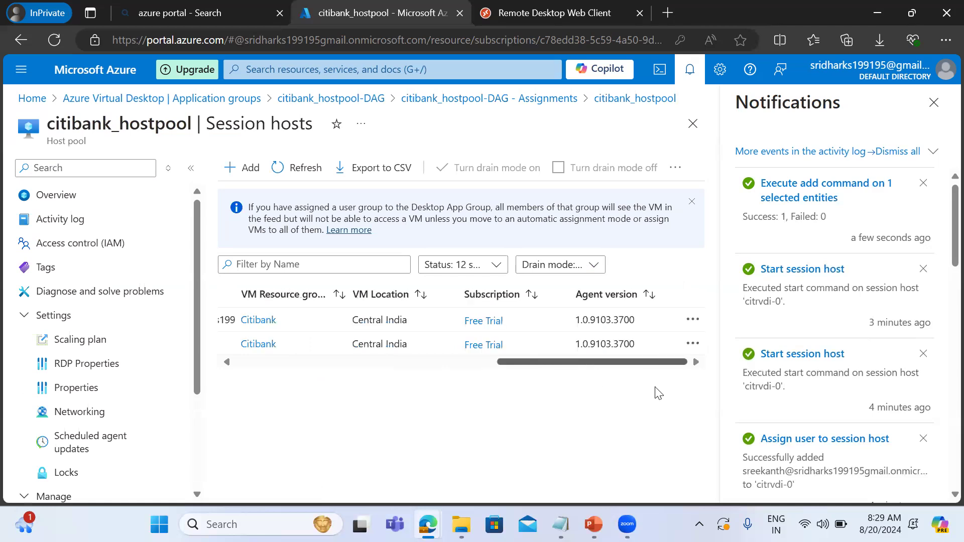
{"action": "left_click_drag", "start_coordinate": [598, 399], "coordinate": [138, 314]}
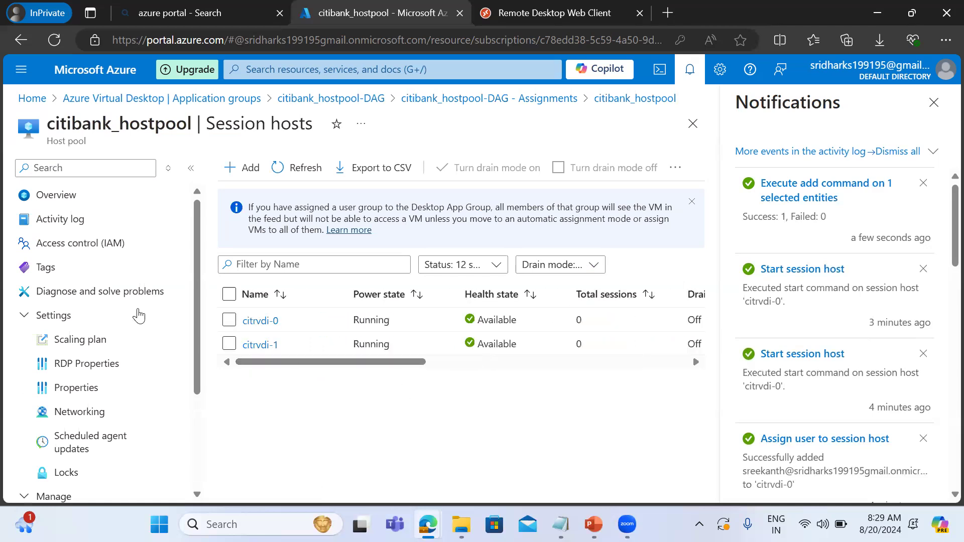
{"action": "left_click", "coordinate": [229, 320]}
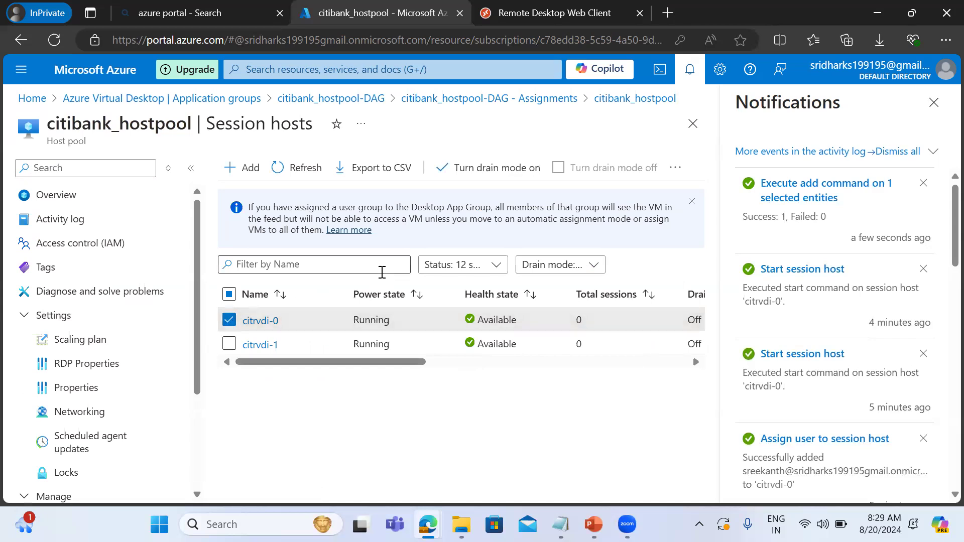
{"action": "left_click", "coordinate": [296, 171]}
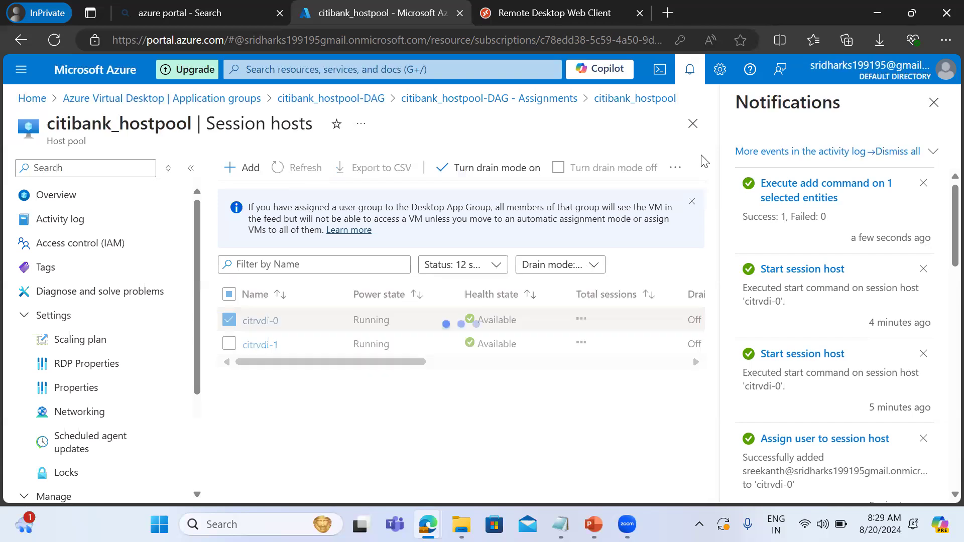
{"action": "left_click", "coordinate": [675, 173]}
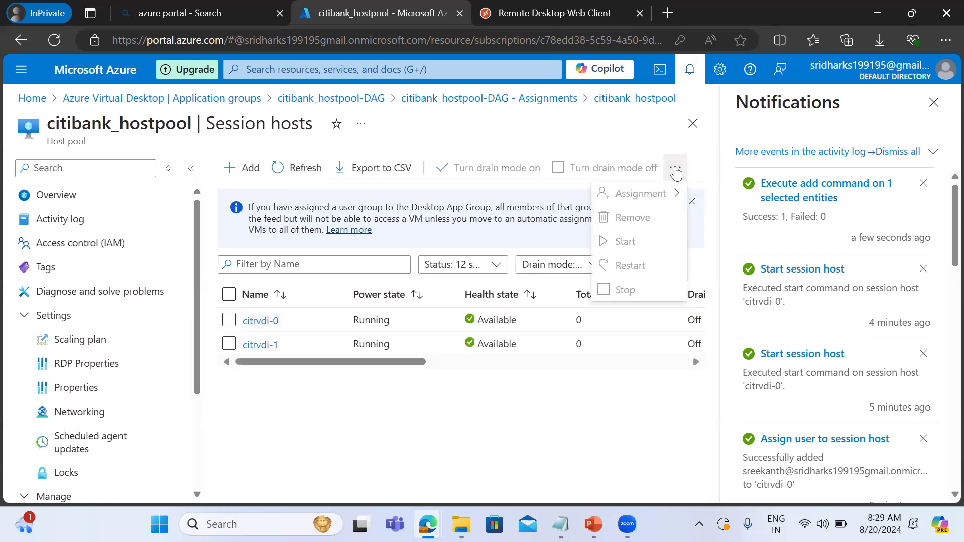
{"action": "left_click", "coordinate": [229, 343]}
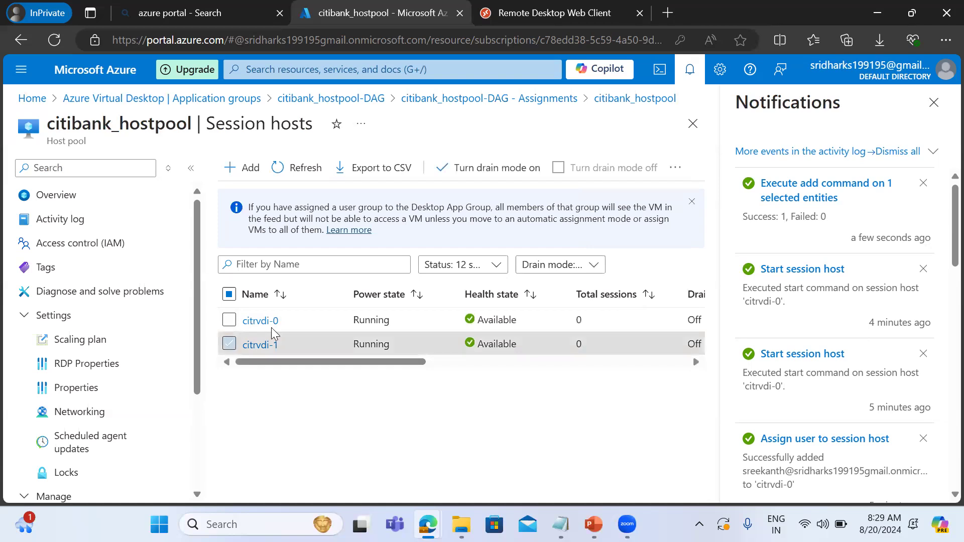
{"action": "left_click", "coordinate": [676, 170]}
{"action": "mouse_move", "coordinate": [658, 197]}
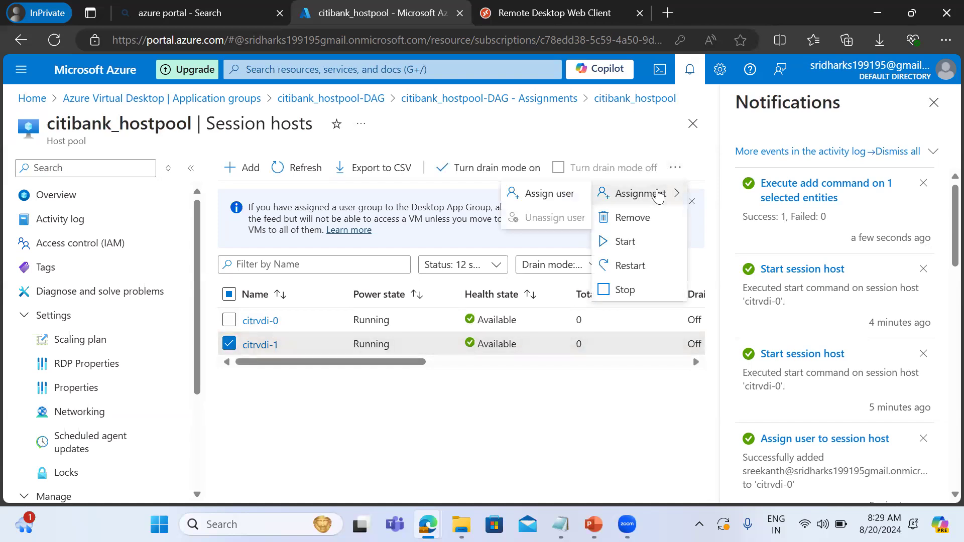
{"action": "left_click", "coordinate": [558, 206]}
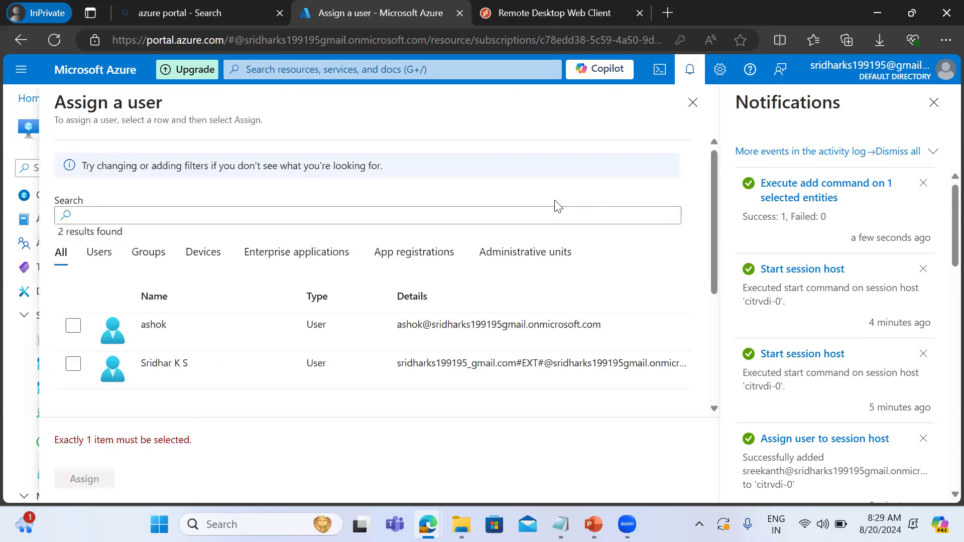
{"action": "left_click", "coordinate": [692, 102]}
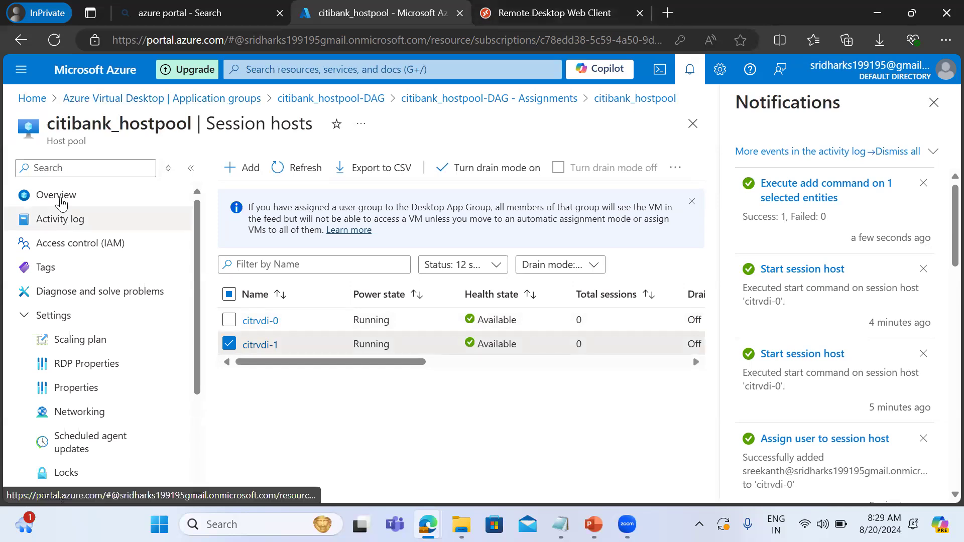
Look for an application group matching "citi" to add to the citiworksapce workspace, and open the workspace's properties.
{"action": "left_click", "coordinate": [92, 100]}
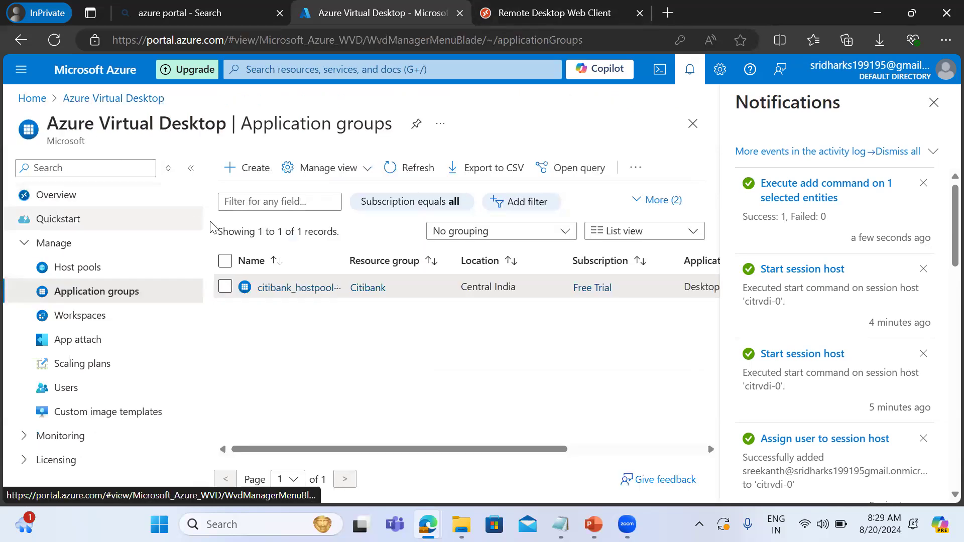
{"action": "left_click", "coordinate": [83, 316]}
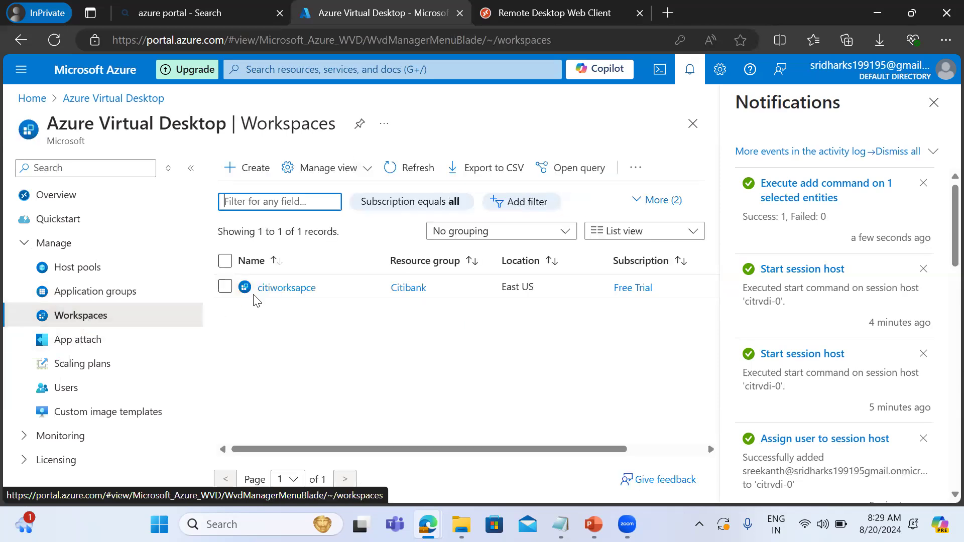
{"action": "left_click", "coordinate": [273, 290]}
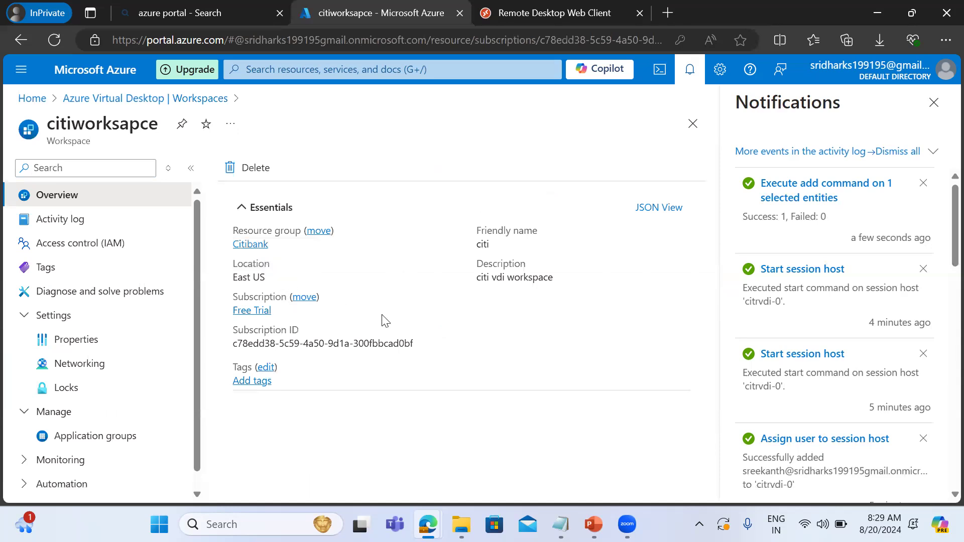
{"action": "left_click", "coordinate": [79, 437]}
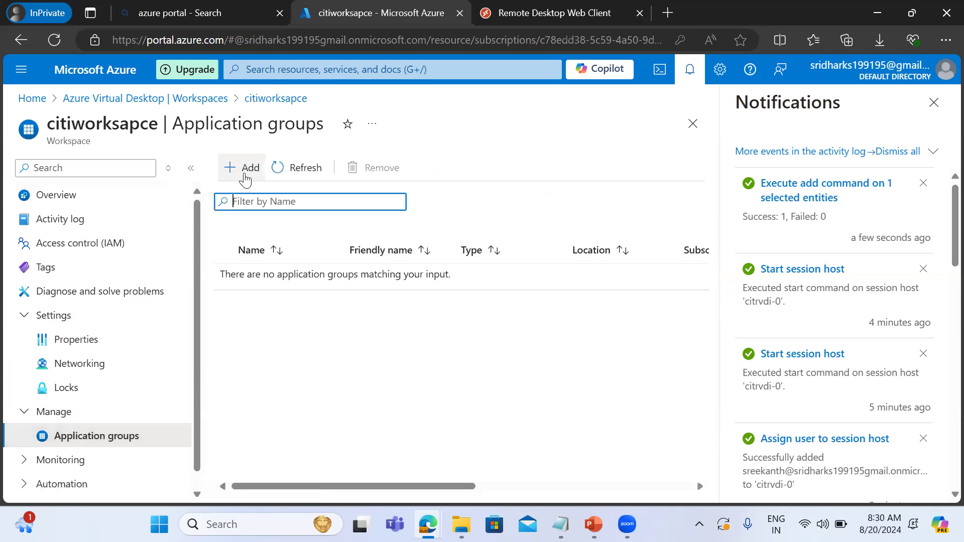
{"action": "left_click", "coordinate": [244, 168]}
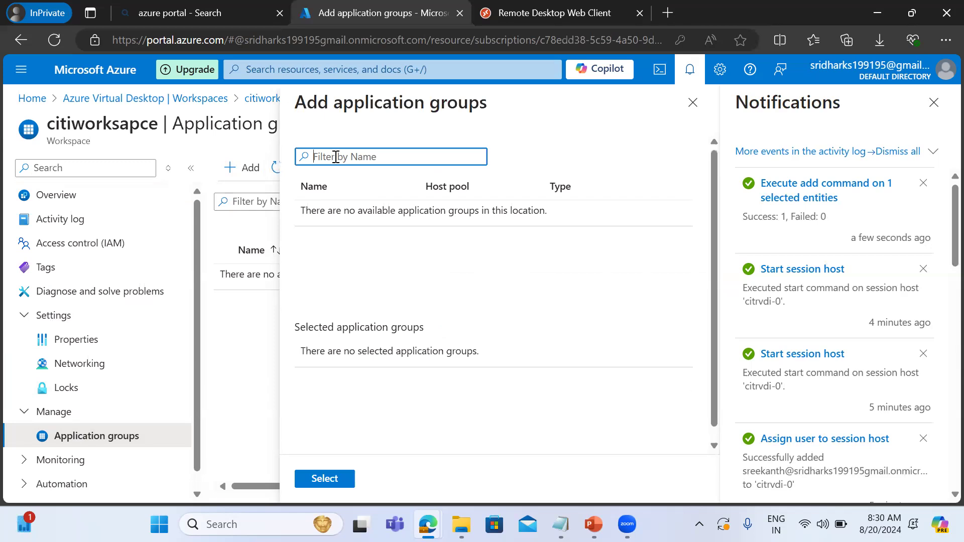
{"action": "type", "text": "citi"}
{"action": "left_click", "coordinate": [82, 350]}
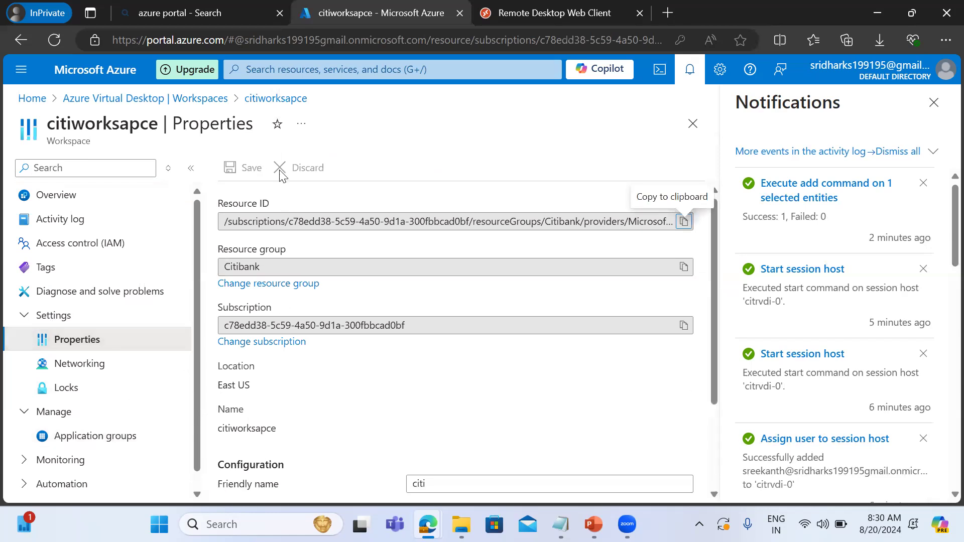
Start a new Azure Virtual Desktop workspace in resource group Citibank, with workspace name and friendly name myciti and location Central India.
{"action": "left_click", "coordinate": [185, 100]}
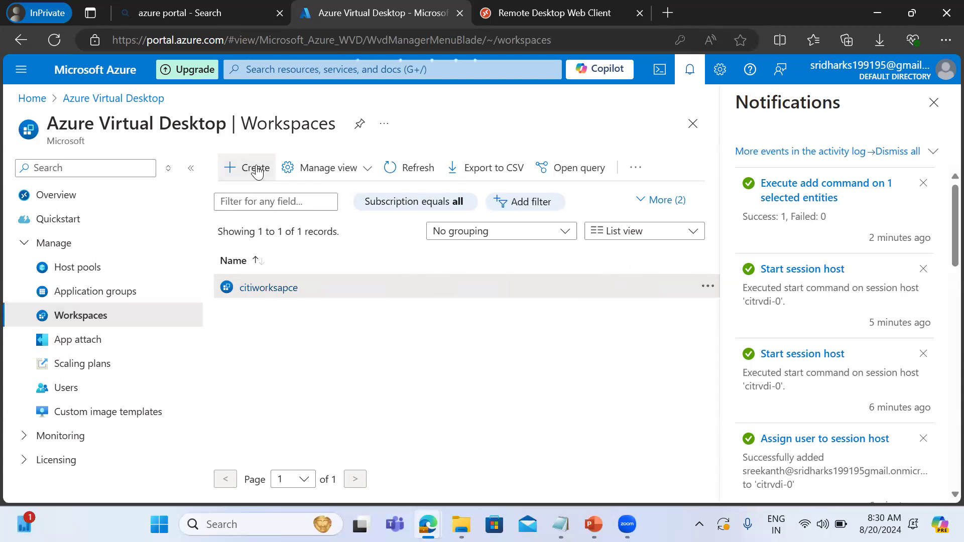
{"action": "left_click", "coordinate": [257, 169]}
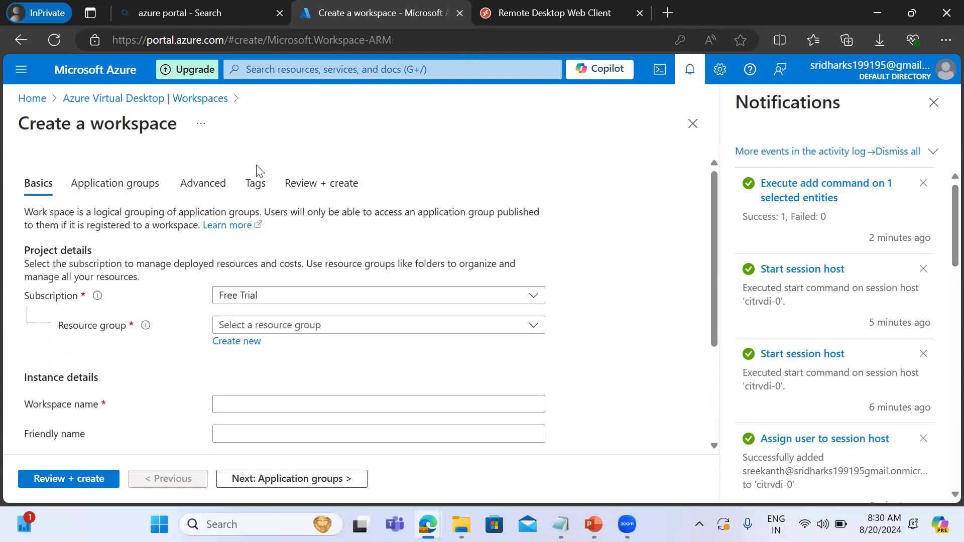
{"action": "left_click", "coordinate": [314, 326]}
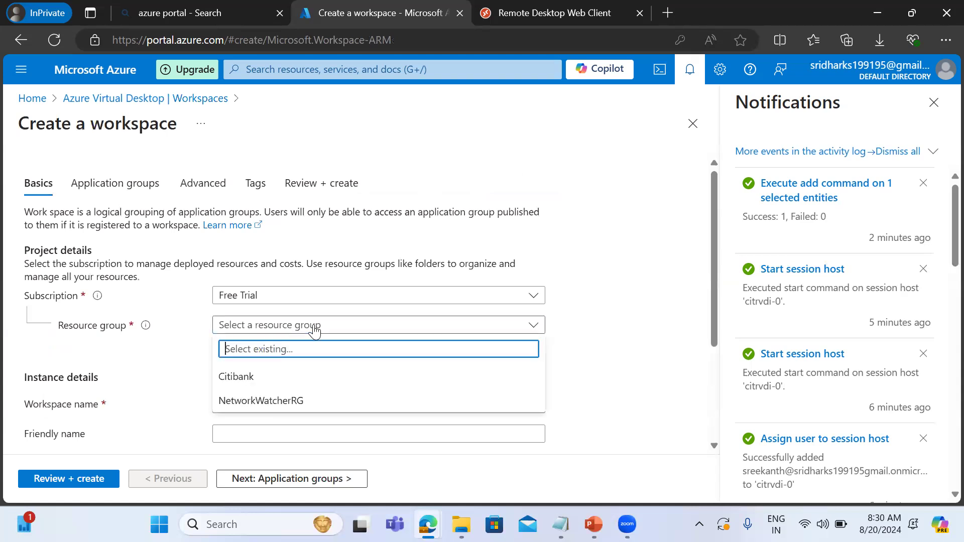
{"action": "left_click", "coordinate": [266, 376]}
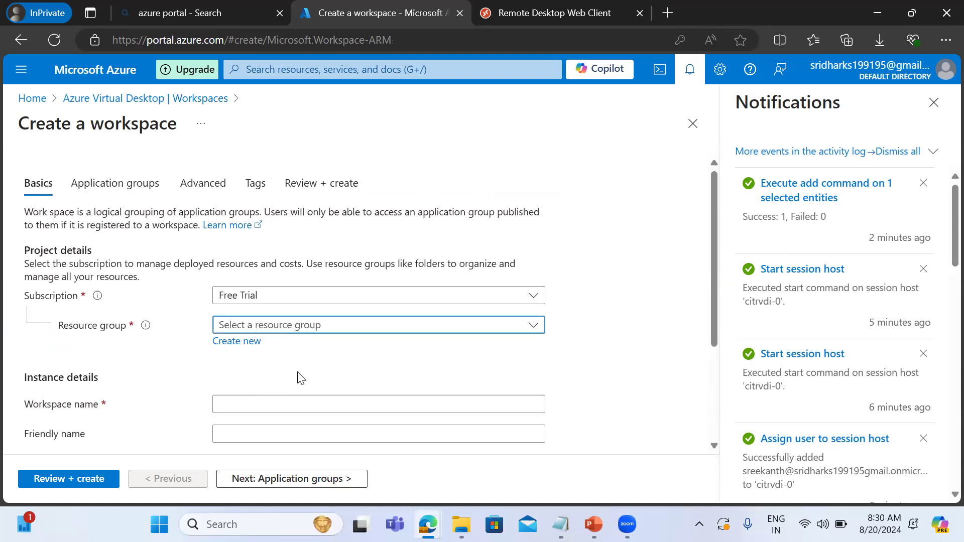
{"action": "left_click", "coordinate": [234, 409]}
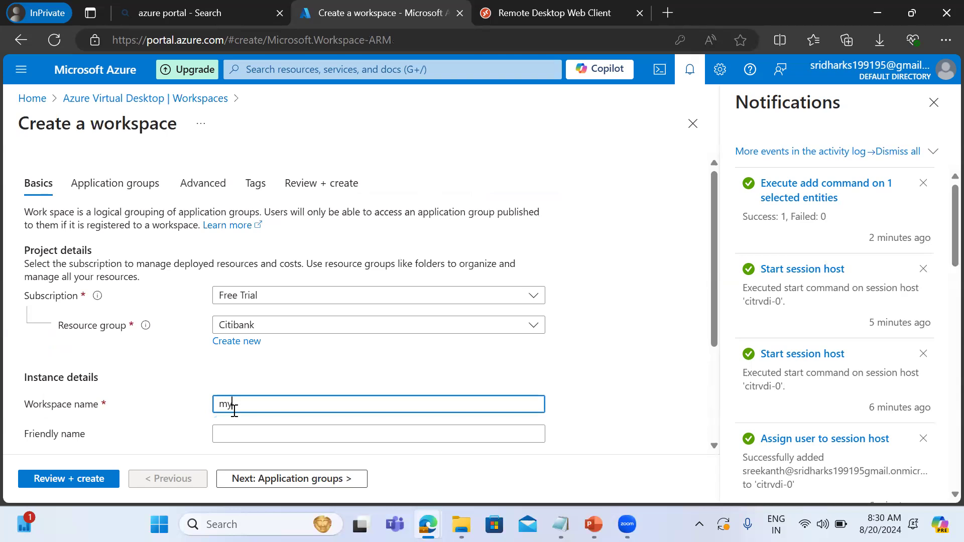
{"action": "left_click", "coordinate": [289, 434]}
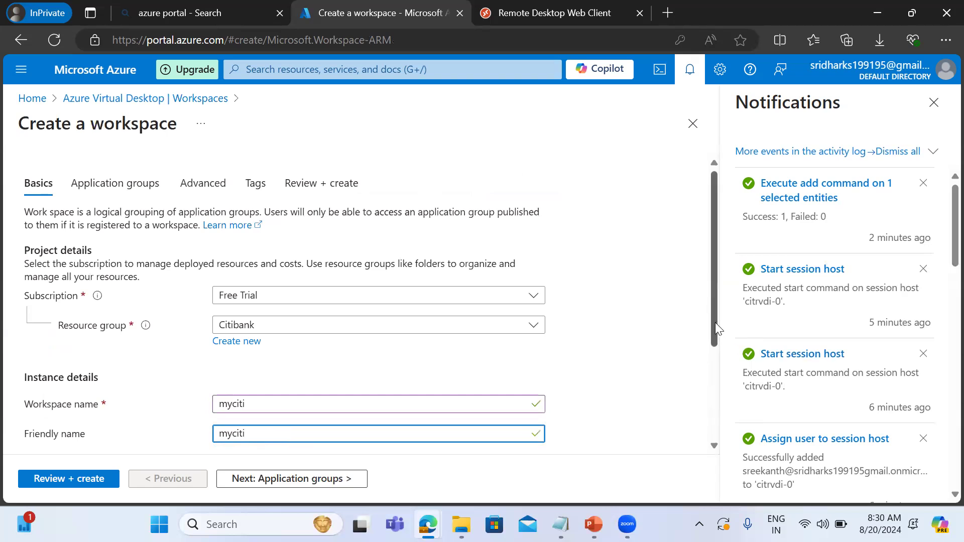
{"action": "left_click_drag", "start_coordinate": [715, 322], "coordinate": [712, 422]}
{"action": "left_click", "coordinate": [261, 417]}
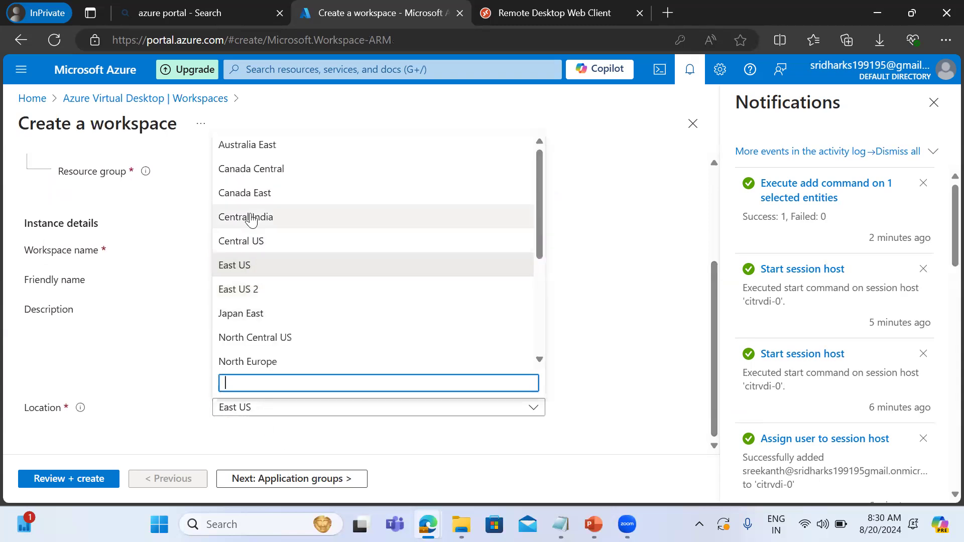
{"action": "left_click", "coordinate": [253, 218]}
Register the citibank_hostpool-DAG application group with the new workspace.
{"action": "left_click", "coordinate": [263, 478]}
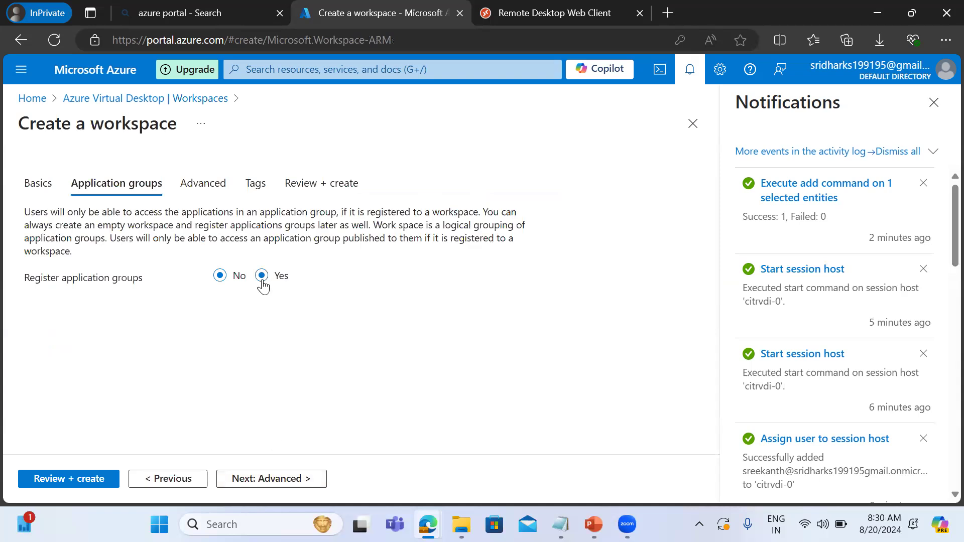
{"action": "left_click", "coordinate": [261, 279]}
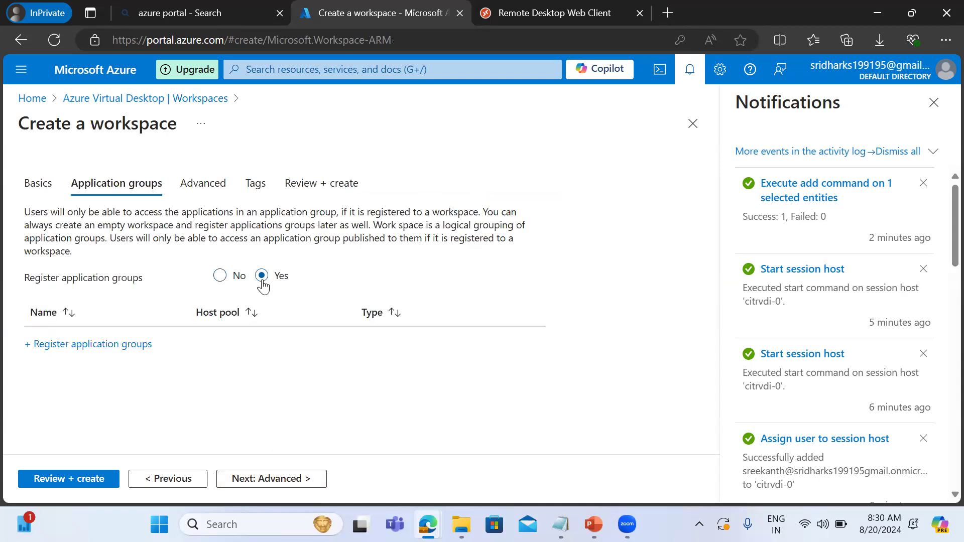
{"action": "left_click", "coordinate": [119, 347]}
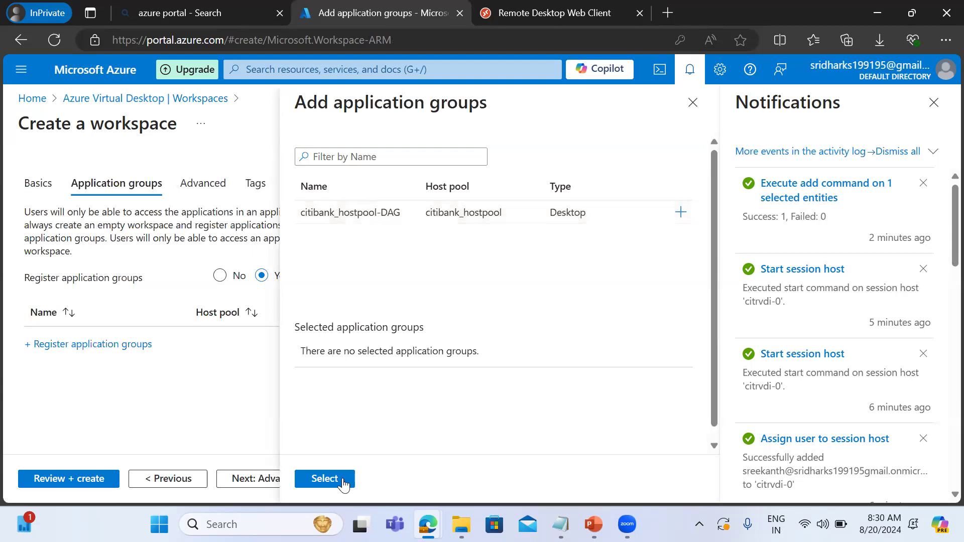
{"action": "left_click", "coordinate": [338, 481]}
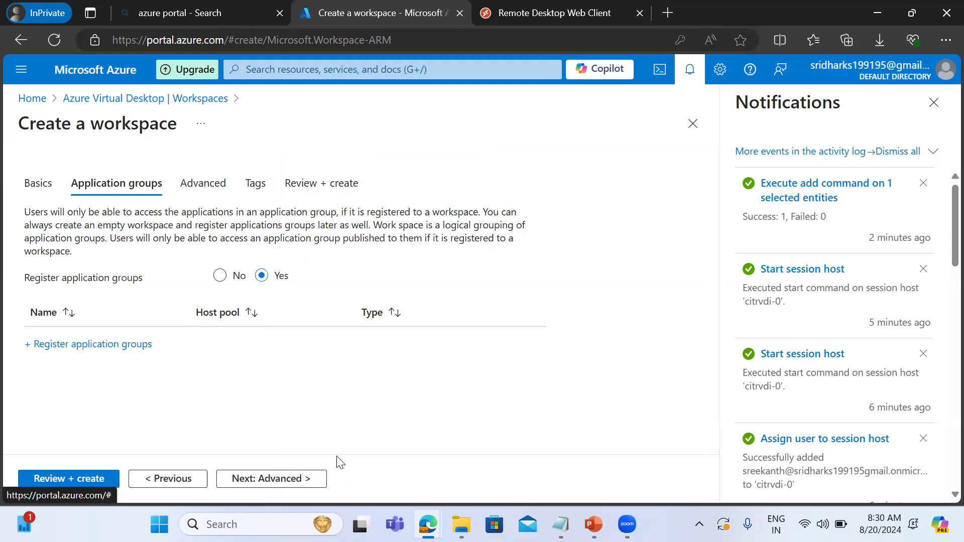
{"action": "left_click", "coordinate": [132, 344]}
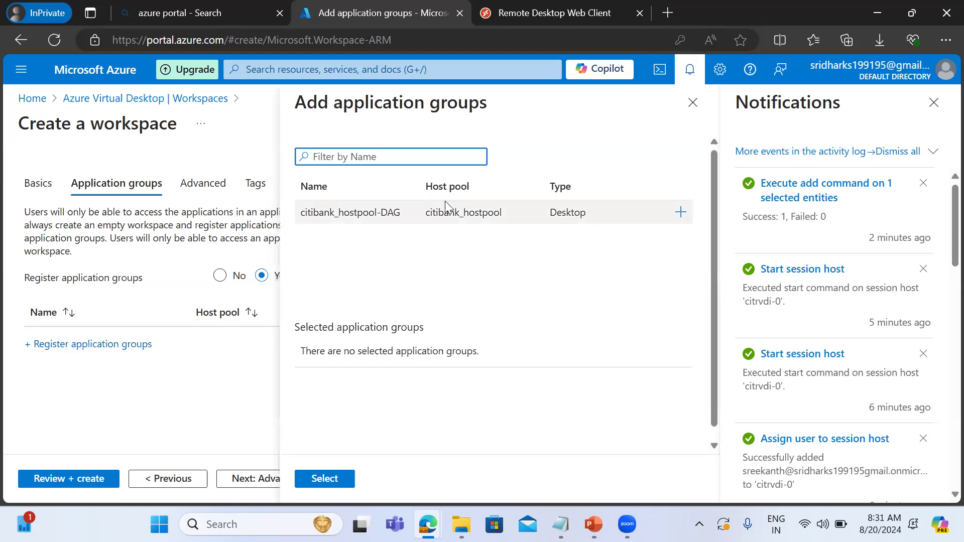
{"action": "left_click", "coordinate": [679, 214]}
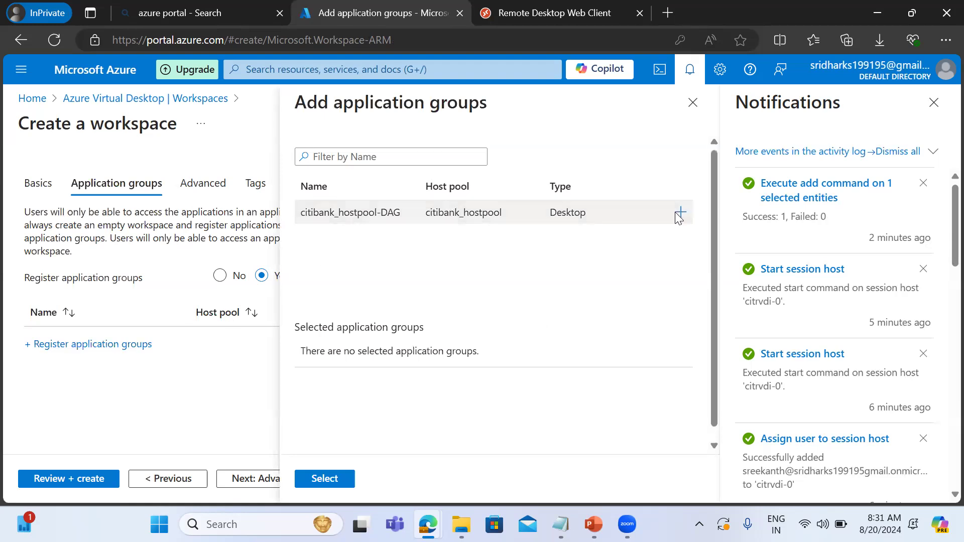
{"action": "left_click", "coordinate": [333, 477]}
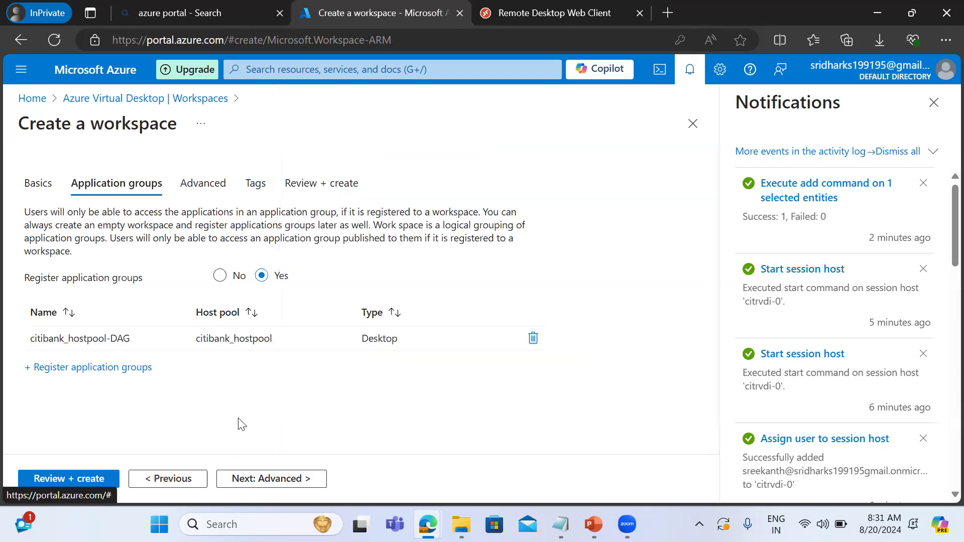
Create the myciti workspace without diagnostics settings or tags, and open the deployed resource.
{"action": "left_click", "coordinate": [252, 483]}
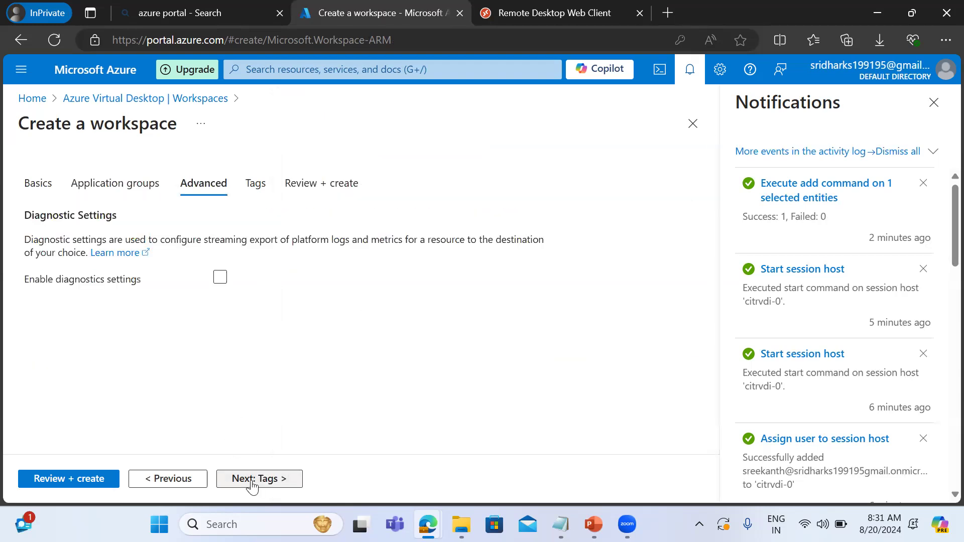
{"action": "left_click", "coordinate": [252, 483]}
{"action": "left_click", "coordinate": [253, 483]}
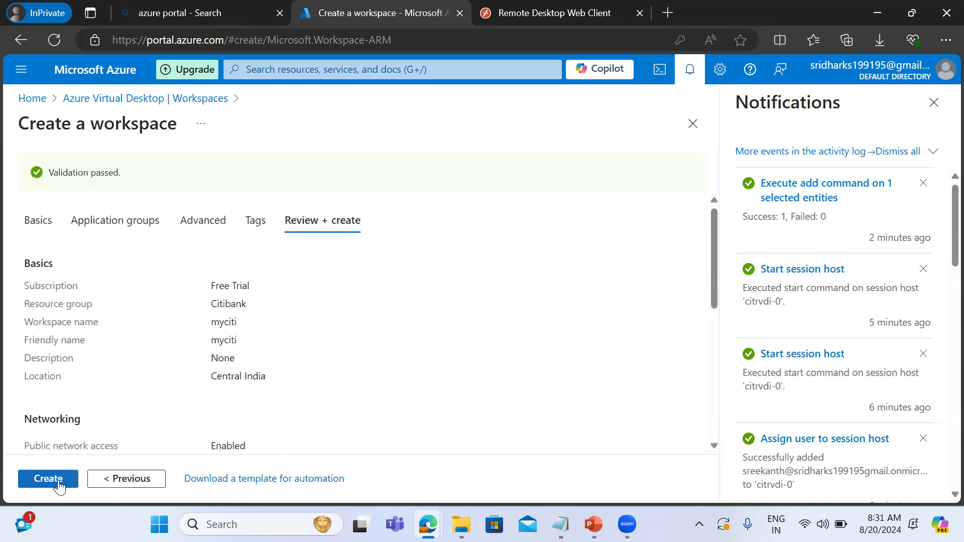
{"action": "left_click", "coordinate": [49, 479]}
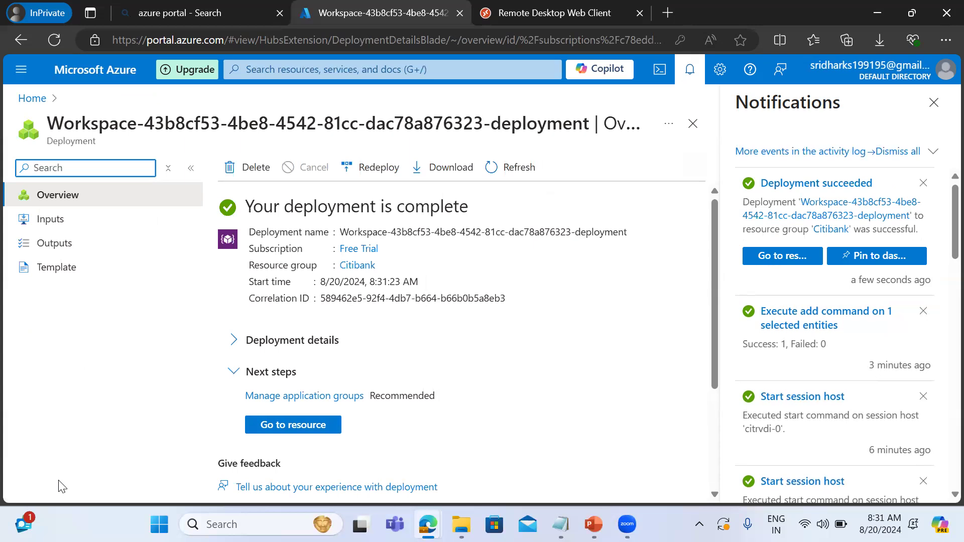
{"action": "left_click", "coordinate": [294, 430]}
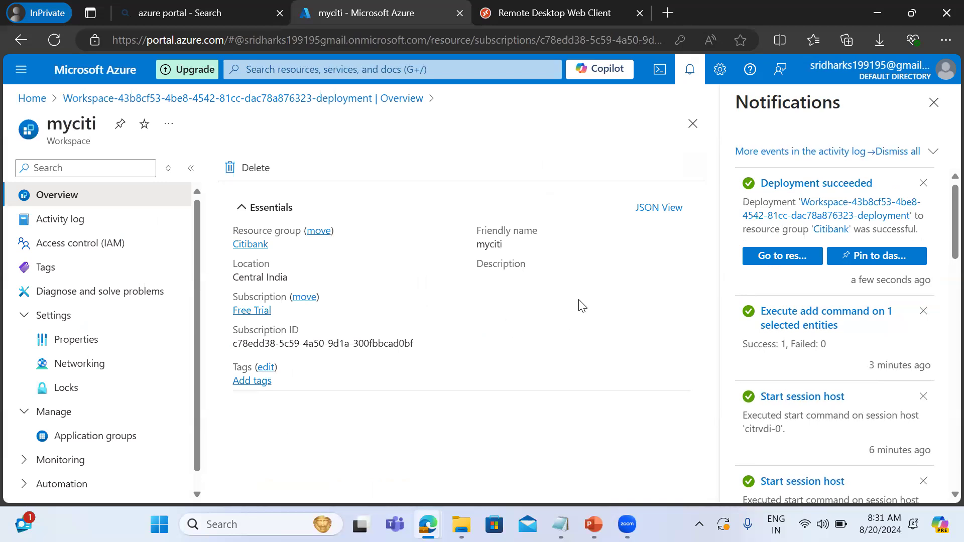
Switch to the Remote Desktop web client, sign the assigned work account out and close that page.
{"action": "left_click", "coordinate": [508, 17]}
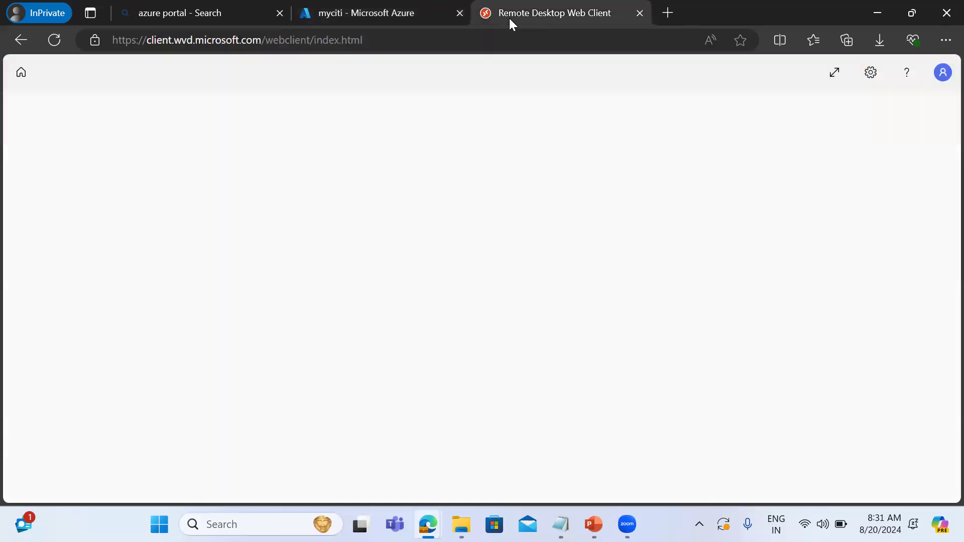
{"action": "left_click", "coordinate": [937, 73]}
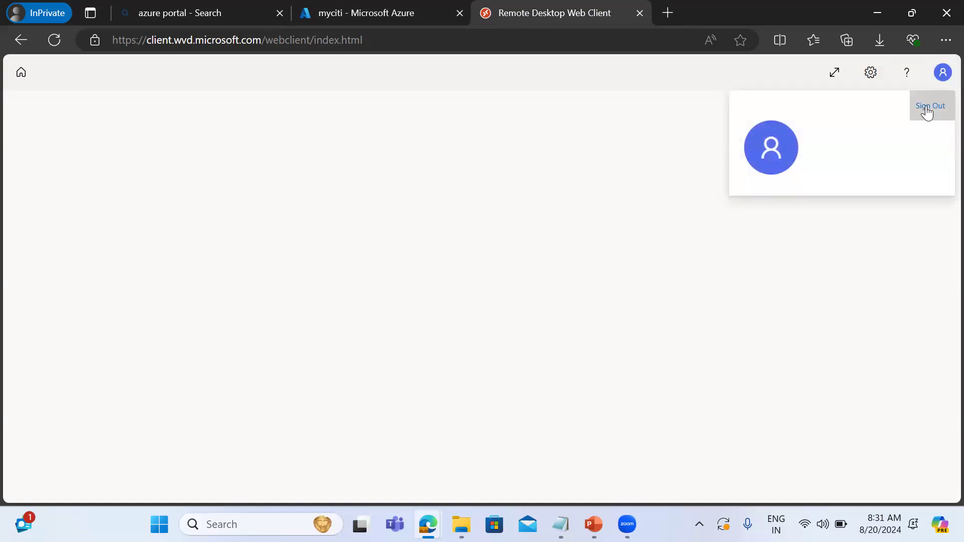
{"action": "left_click", "coordinate": [928, 107]}
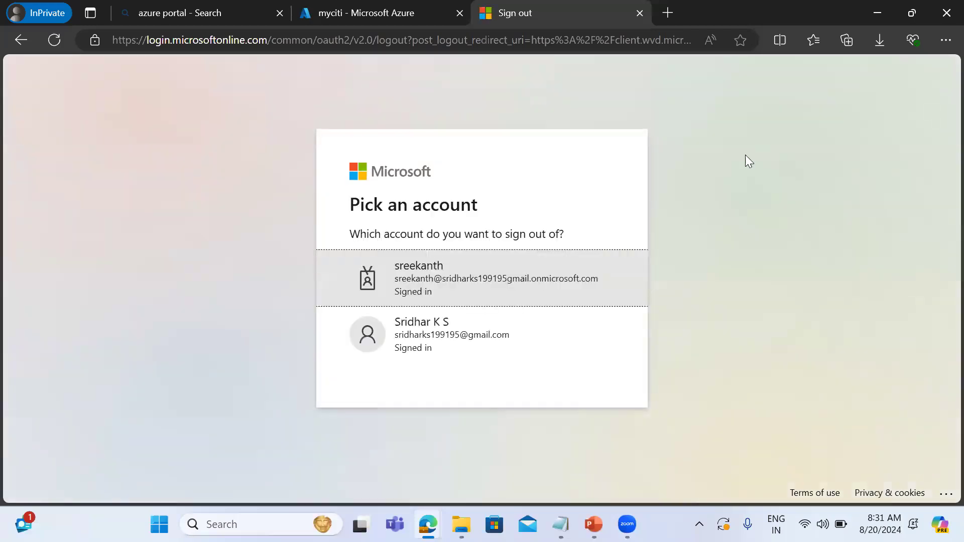
{"action": "left_click", "coordinate": [487, 274]}
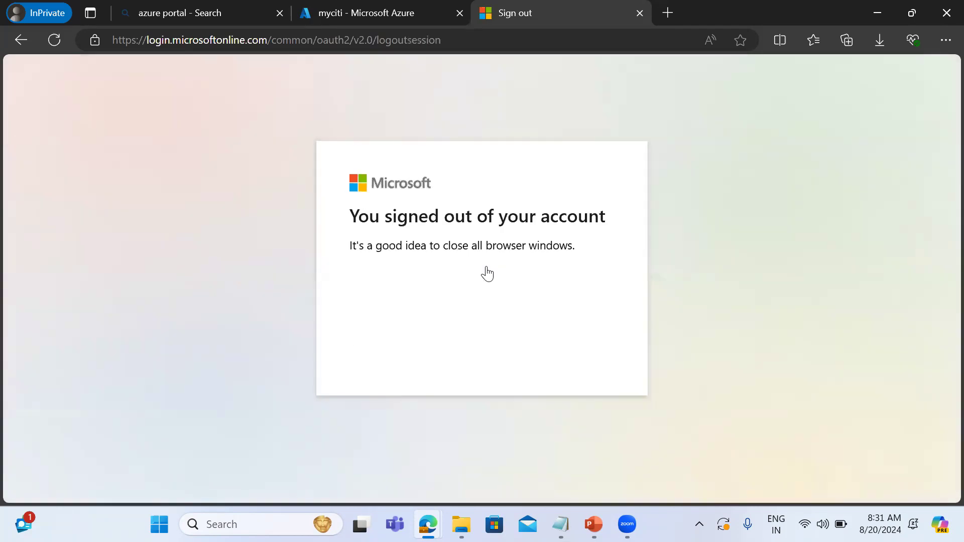
{"action": "left_click", "coordinate": [638, 14]}
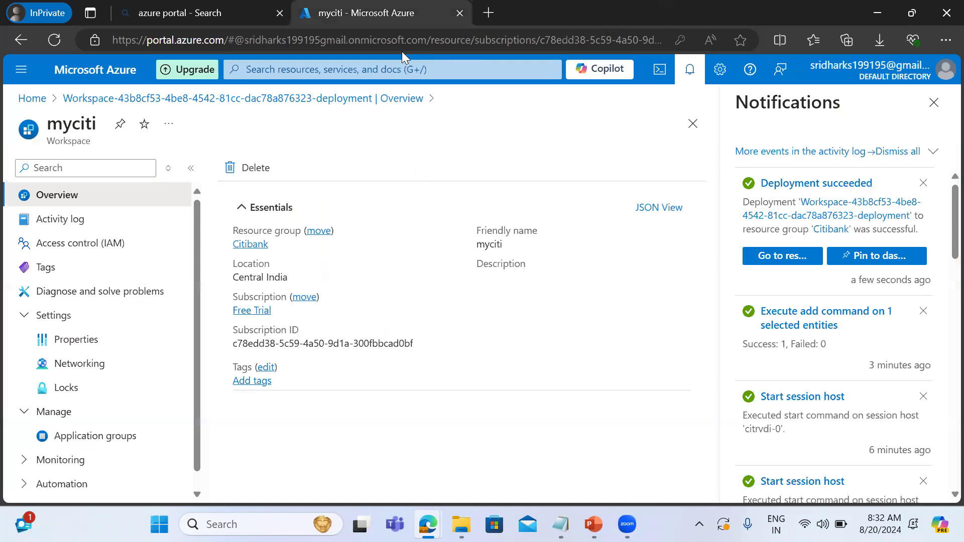
Search the web for "azure avd url" and follow the Microsoft Learn web client article's workspace URL for Azure cloud (most common).
{"action": "left_click", "coordinate": [487, 17]}
{"action": "type", "text": "azure avd url"}
{"action": "key", "text": "Return"}
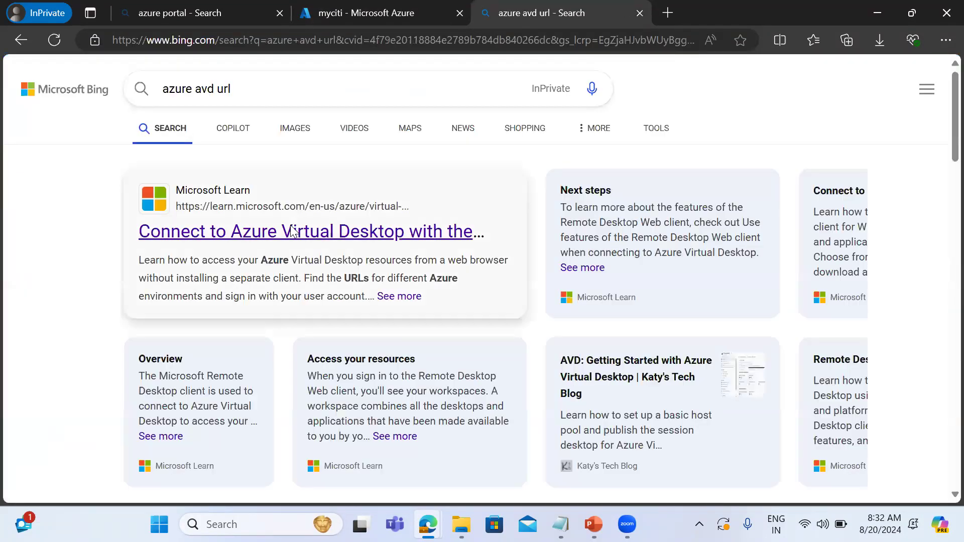
{"action": "left_click", "coordinate": [292, 232]}
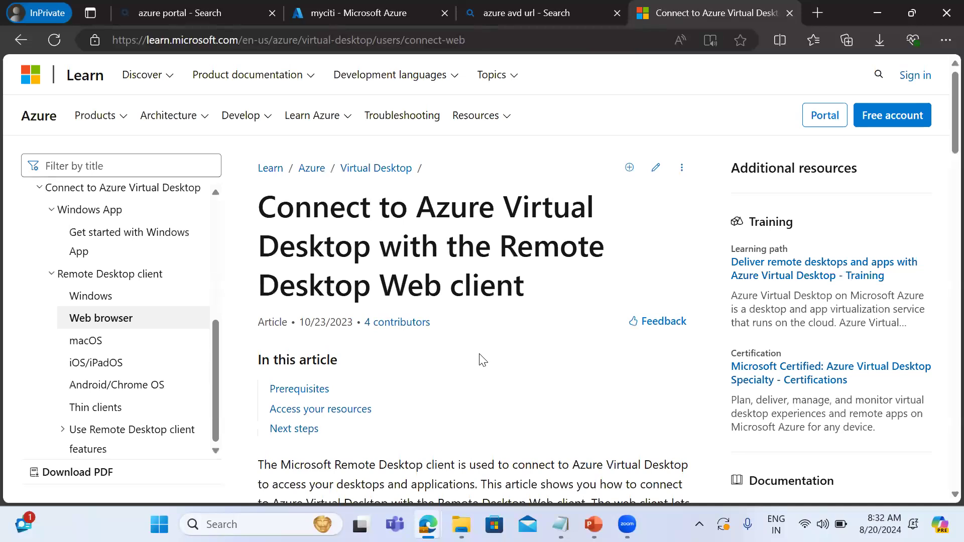
{"action": "scroll", "coordinate": [482, 360], "scroll_direction": "down", "scroll_amount": 8}
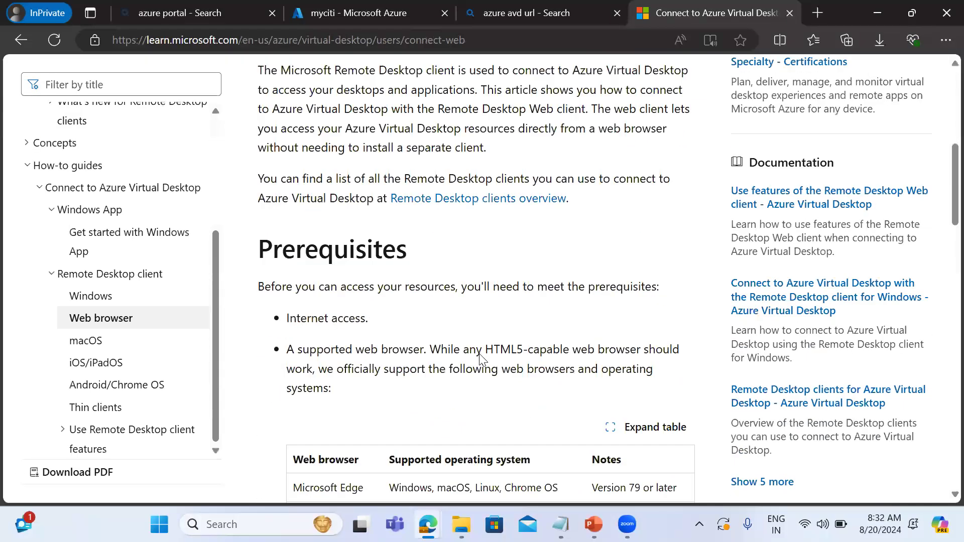
{"action": "scroll", "coordinate": [479, 354], "scroll_direction": "down", "scroll_amount": 4}
{"action": "scroll", "coordinate": [480, 358], "scroll_direction": "down", "scroll_amount": 8}
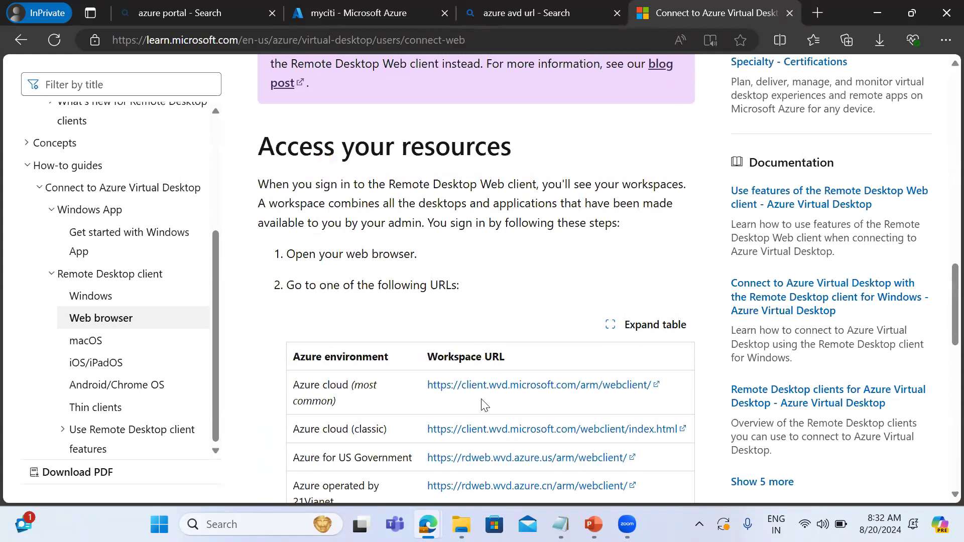
{"action": "left_click", "coordinate": [490, 395]}
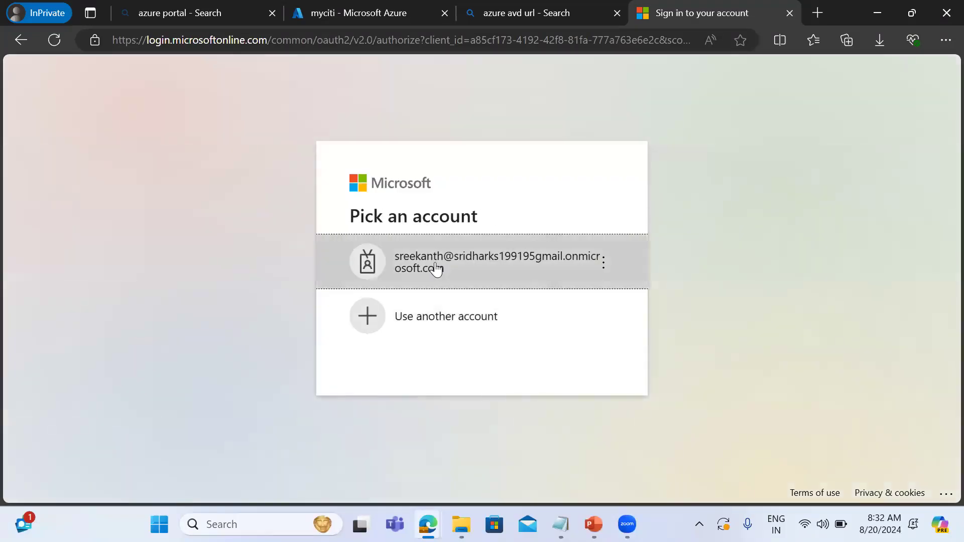
Sign in to the web client with the assigned user's account by entering the account password, and postpone the multifactor authentication setup.
{"action": "left_click", "coordinate": [436, 265]}
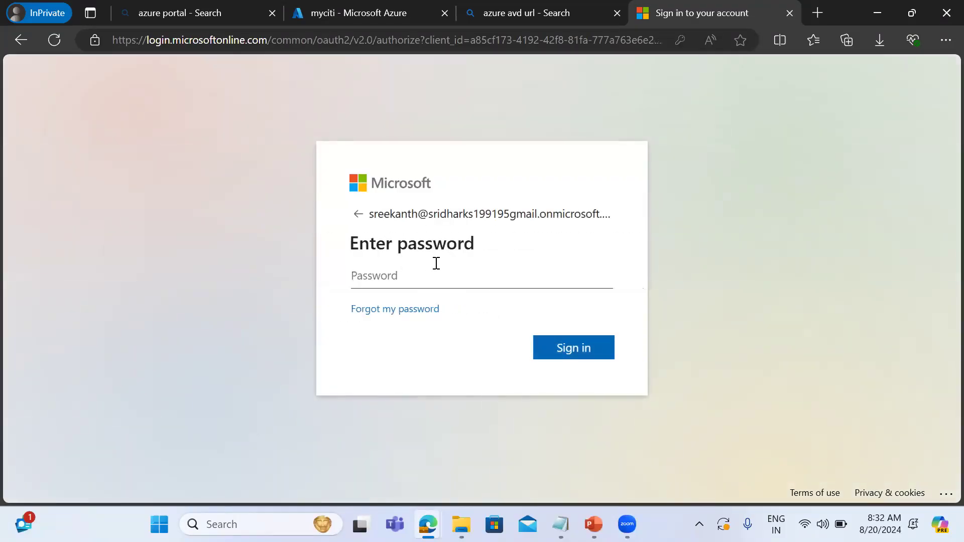
{"action": "type", "text": "••••••••••••"}
{"action": "key", "text": "Return"}
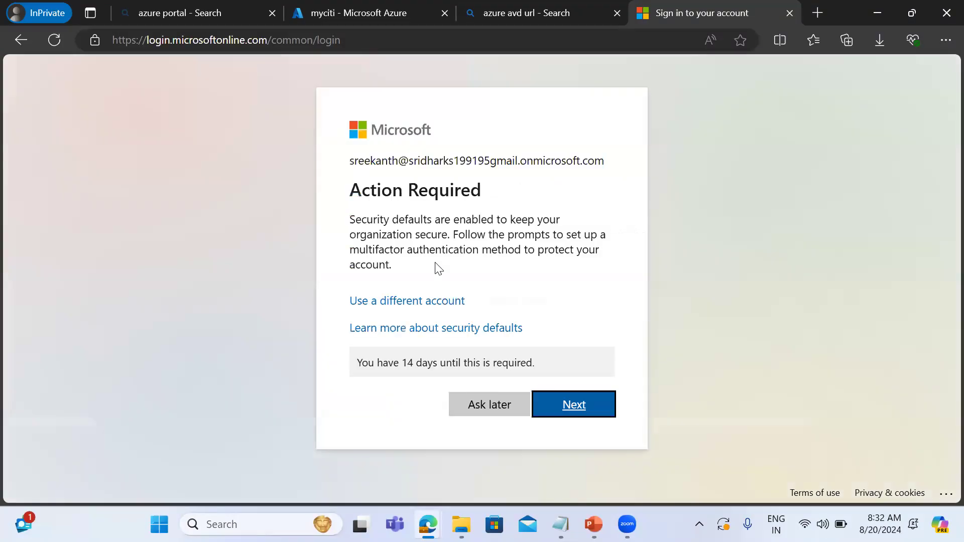
{"action": "left_click", "coordinate": [473, 401]}
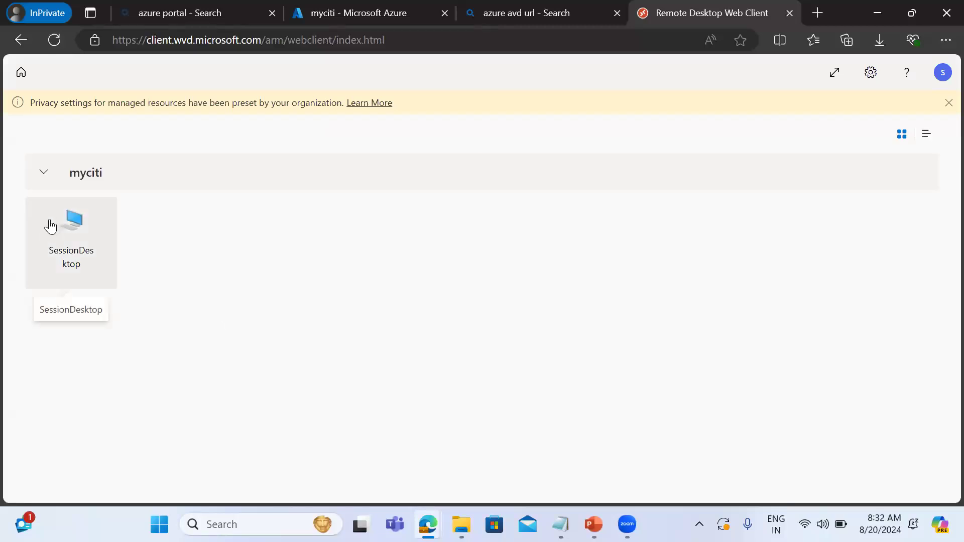
Launch SessionDesktop from the myciti workspace, allowing access to the local clipboard, printer and file transfer.
{"action": "left_click", "coordinate": [38, 172]}
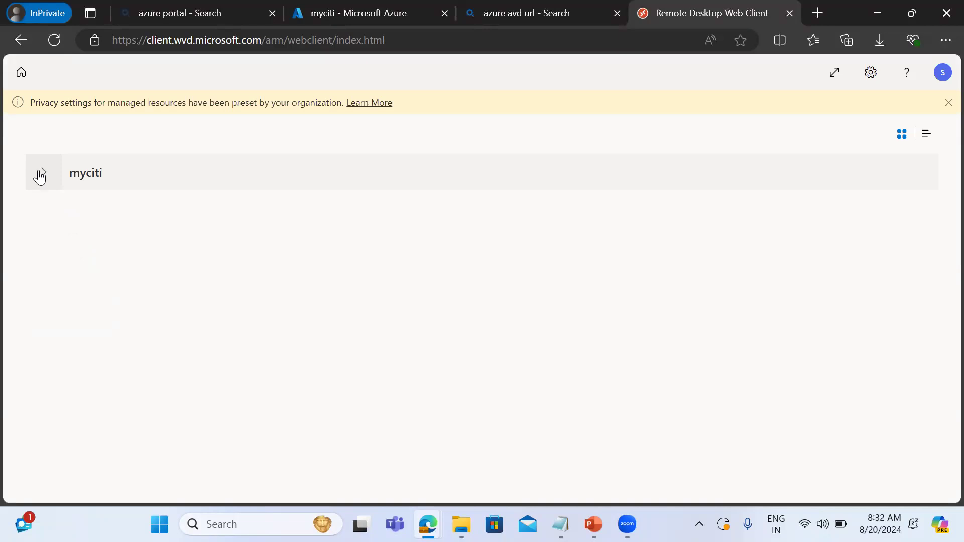
{"action": "left_click", "coordinate": [40, 174]}
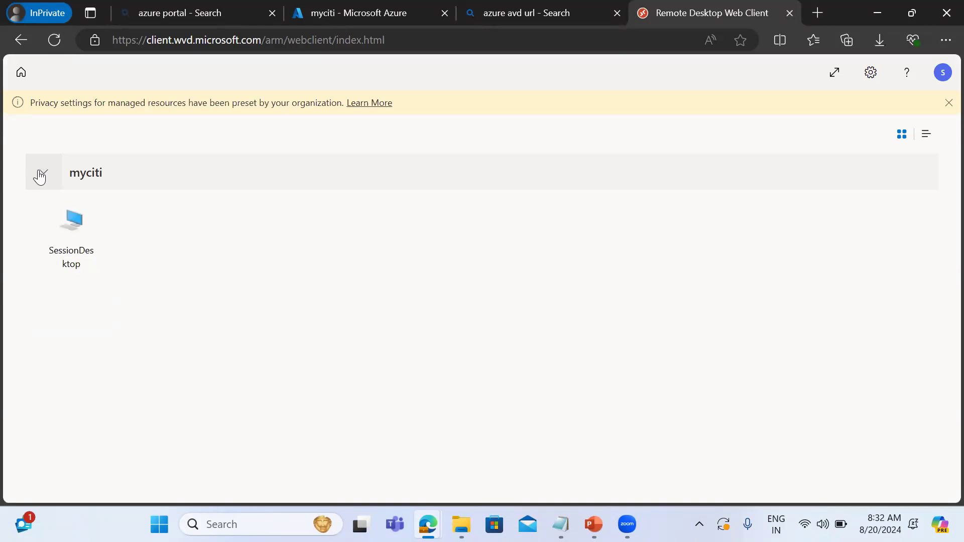
{"action": "left_click", "coordinate": [72, 227]}
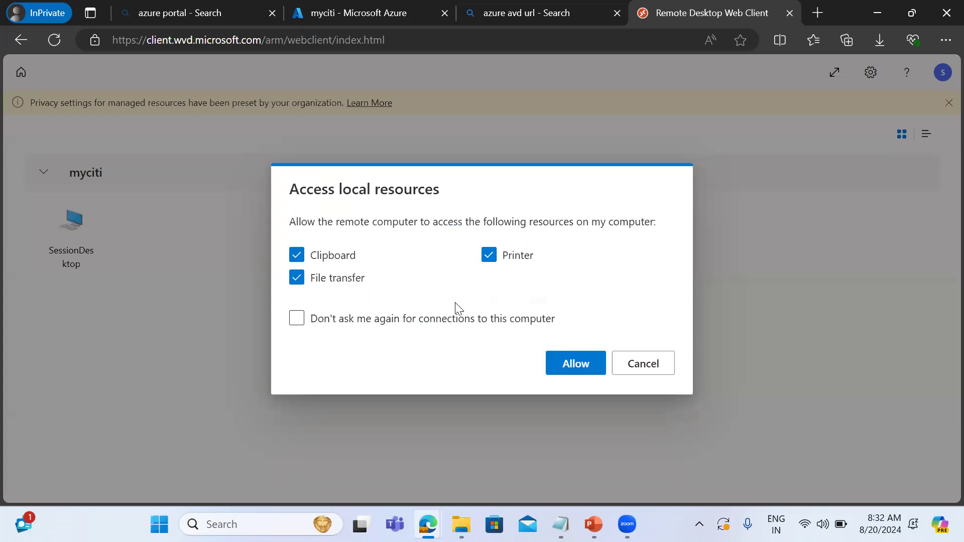
{"action": "left_click", "coordinate": [573, 366]}
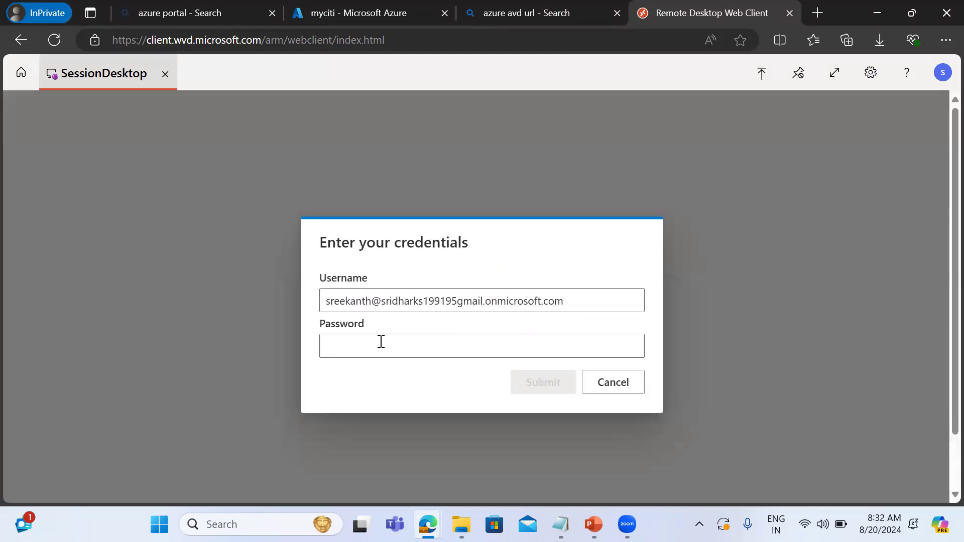
Try to sign in to SessionDesktop with the assigned user's account by entering the account password.
{"action": "left_click", "coordinate": [357, 346]}
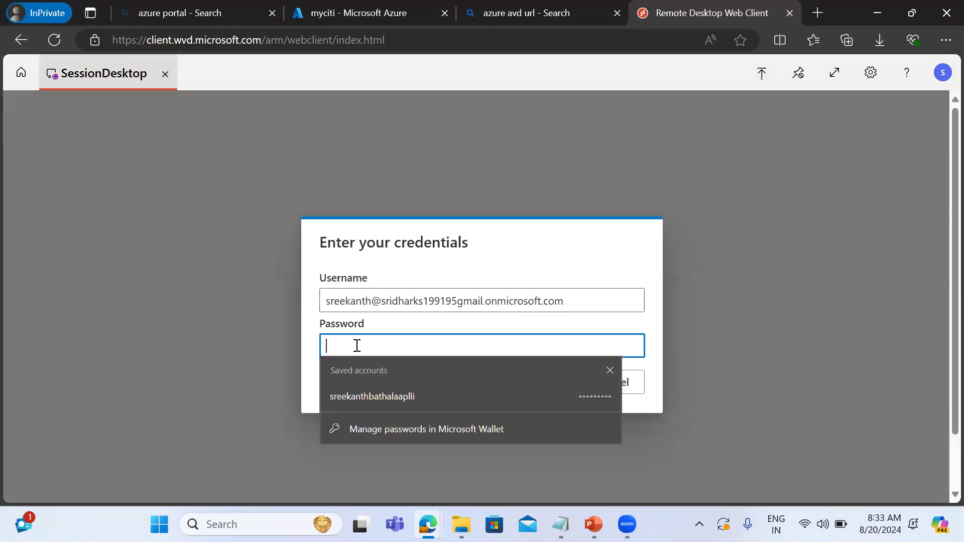
{"action": "type", "text": "*******"}
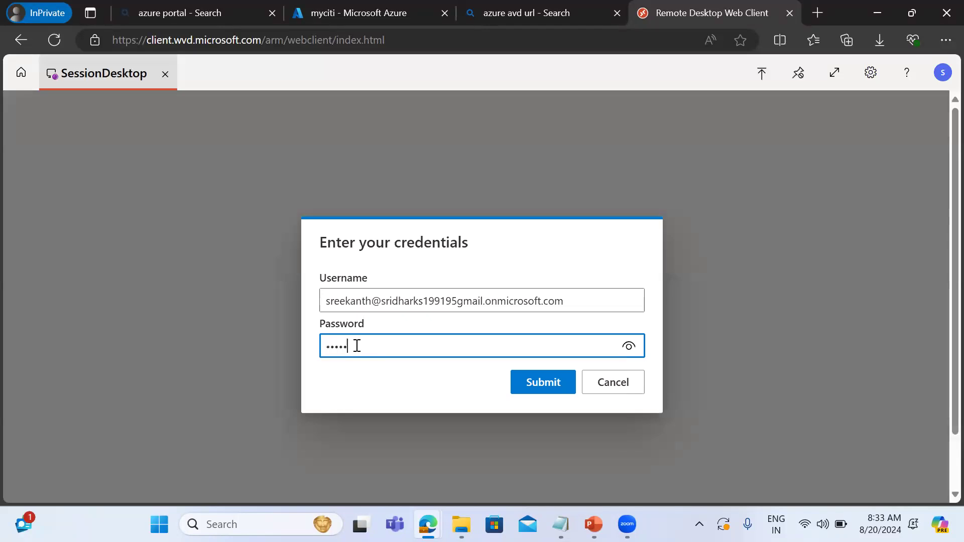
{"action": "type", "text": "******"}
{"action": "key", "text": "Return"}
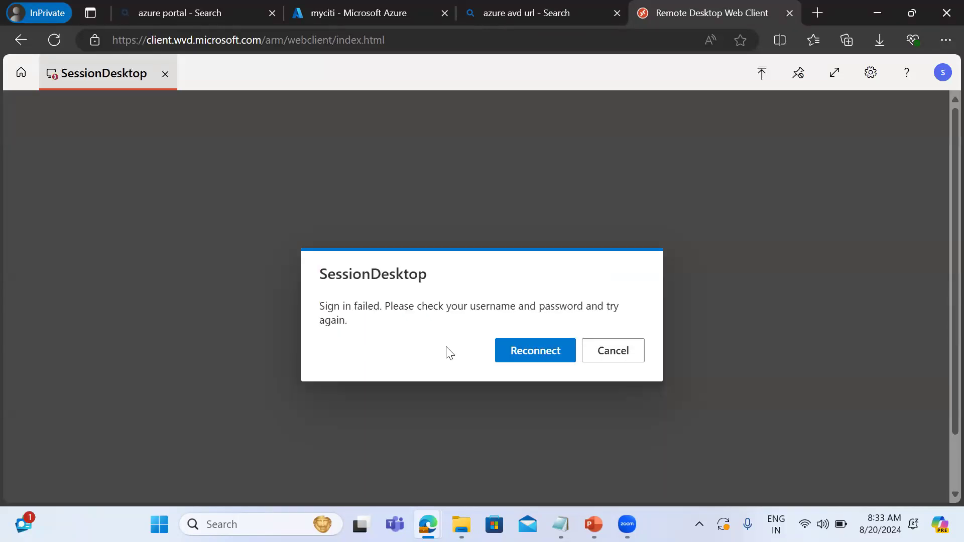
Reconnect to SessionDesktop with clipboard, printer and file transfer access allowed, and retry the assigned user's account password.
{"action": "left_click", "coordinate": [520, 361]}
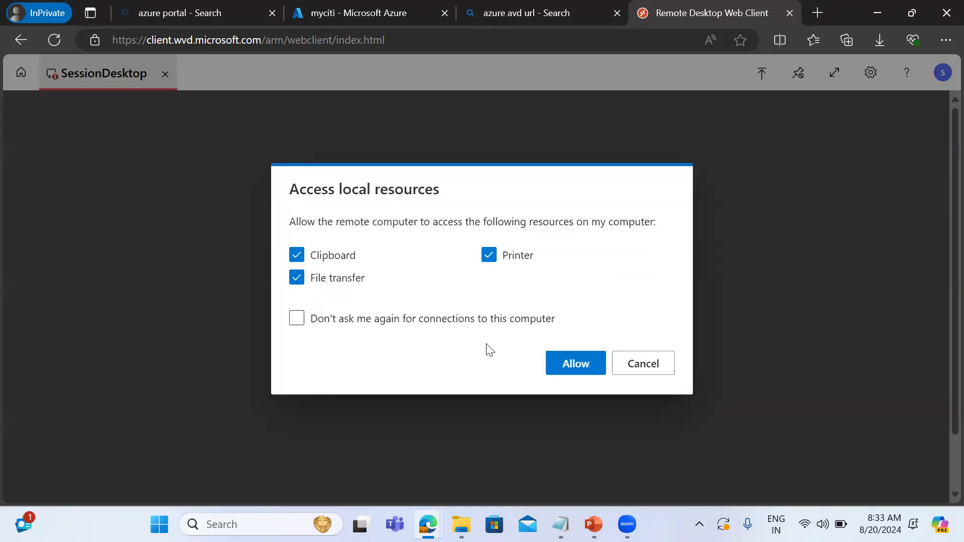
{"action": "left_click", "coordinate": [565, 369]}
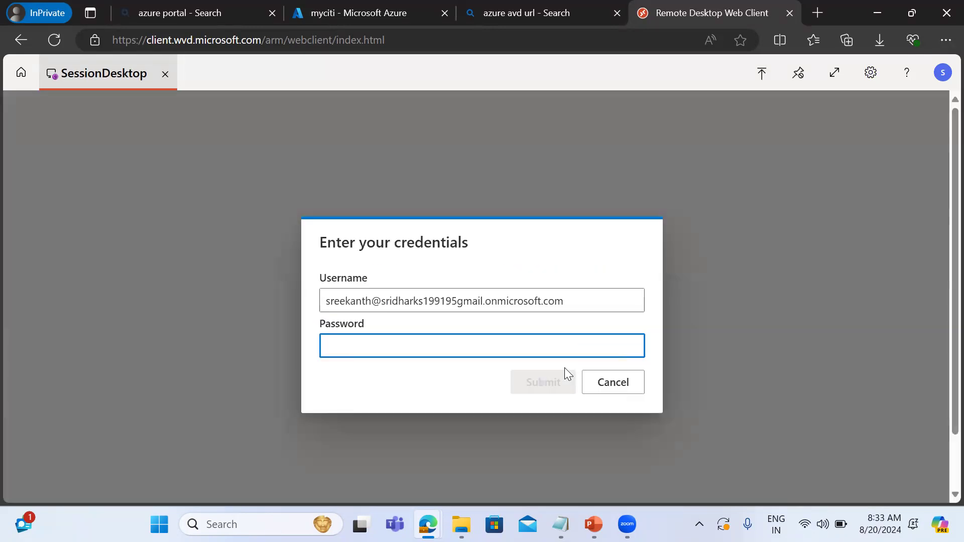
{"action": "left_click", "coordinate": [366, 345]}
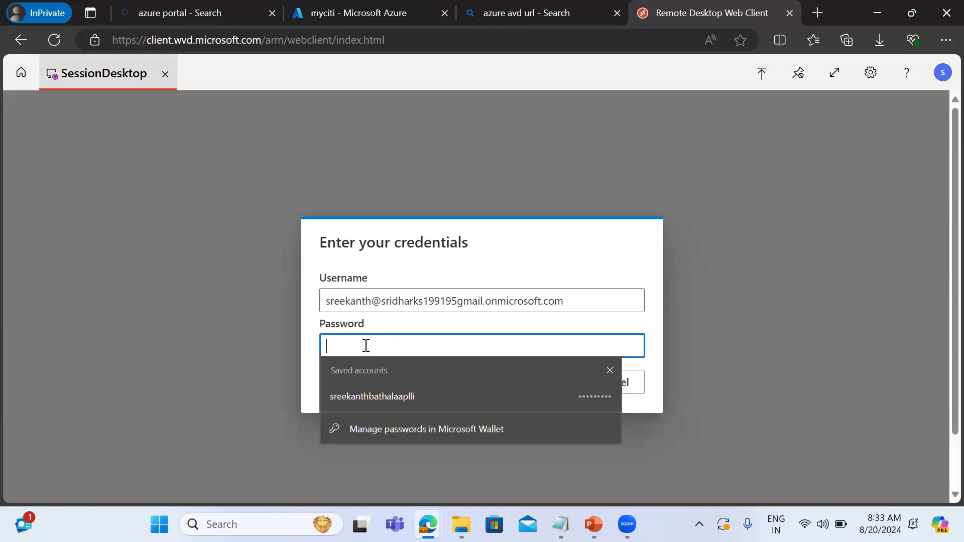
{"action": "type", "text": "•••••"}
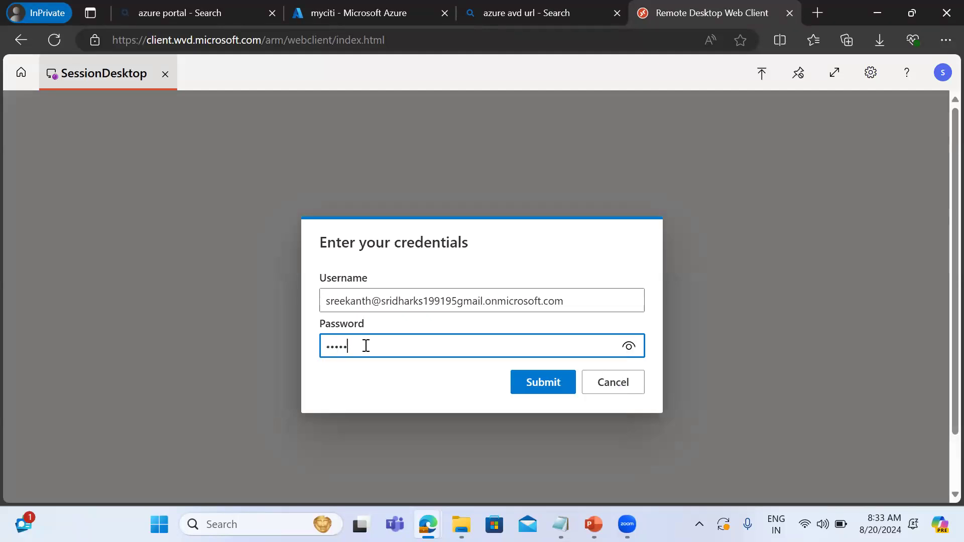
{"action": "type", "text": "••••••"}
{"action": "key", "text": "Return"}
Reconnect to SessionDesktop with local resource access allowed, and sign in with the username azureuser and its password.
{"action": "left_click", "coordinate": [536, 353]}
{"action": "left_click", "coordinate": [563, 364]}
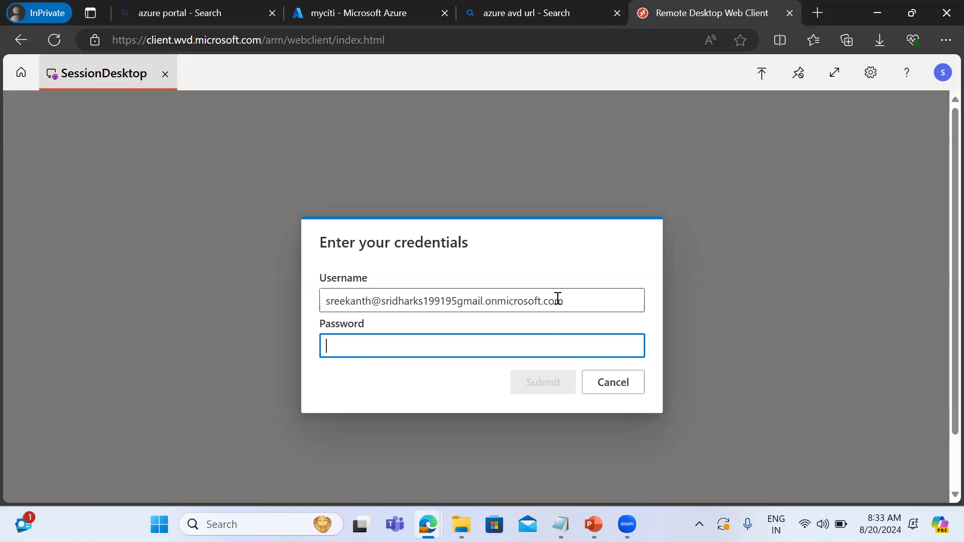
{"action": "left_click", "coordinate": [557, 298]}
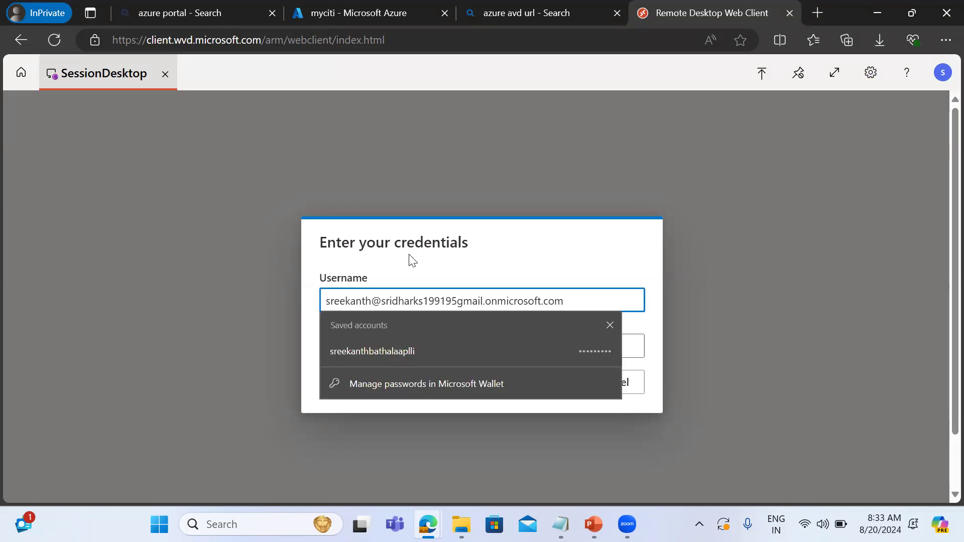
{"action": "left_click", "coordinate": [355, 346]}
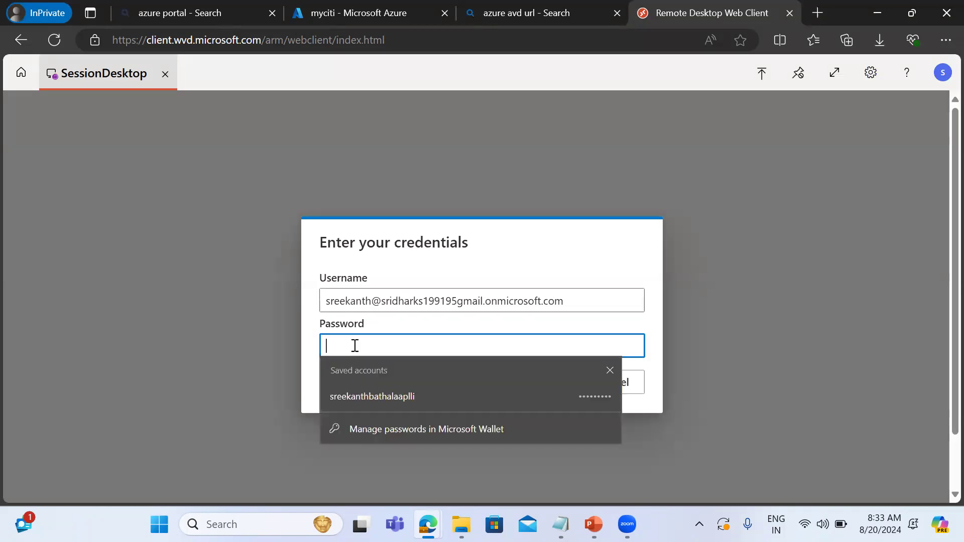
{"action": "left_click", "coordinate": [577, 307]}
{"action": "key", "text": "BackSpace"}
{"action": "key", "text": "BackSpace"}
{"action": "key", "text": "BackSpace"}
{"action": "key", "text": "BackSpace"}
{"action": "key", "text": "BackSpace"}
{"action": "key", "text": "BackSpace"}
{"action": "key", "text": "BackSpace"}
{"action": "key", "text": "BackSpace"}
{"action": "key", "text": "BackSpace"}
{"action": "key", "text": "BackSpace"}
{"action": "key", "text": "BackSpace"}
{"action": "key", "text": "BackSpace"}
{"action": "key", "text": "BackSpace"}
{"action": "key", "text": "BackSpace"}
{"action": "key", "text": "BackSpace"}
{"action": "key", "text": "BackSpace"}
{"action": "key", "text": "BackSpace"}
{"action": "key", "text": "BackSpace"}
{"action": "key", "text": "BackSpace"}
{"action": "key", "text": "BackSpace"}
{"action": "key", "text": "BackSpace"}
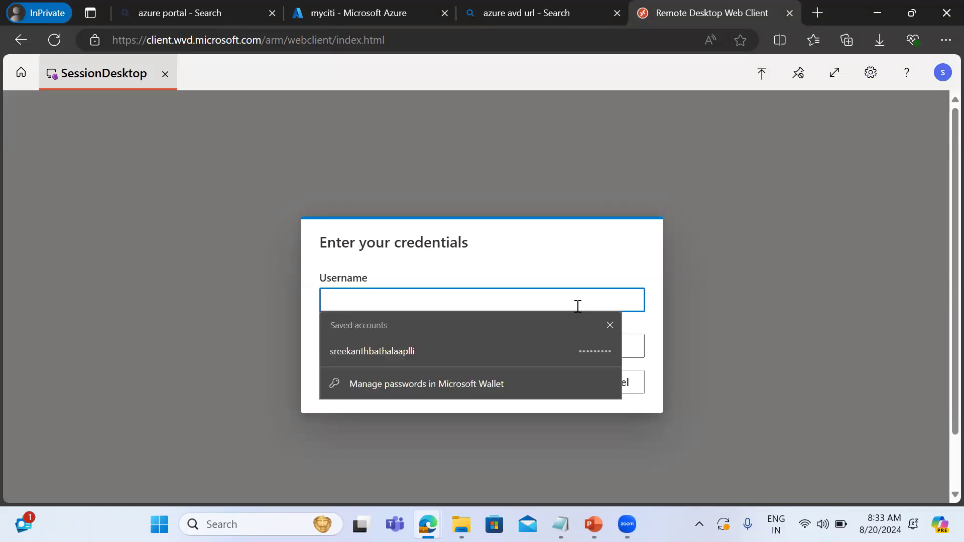
{"action": "type", "text": "azureuser"}
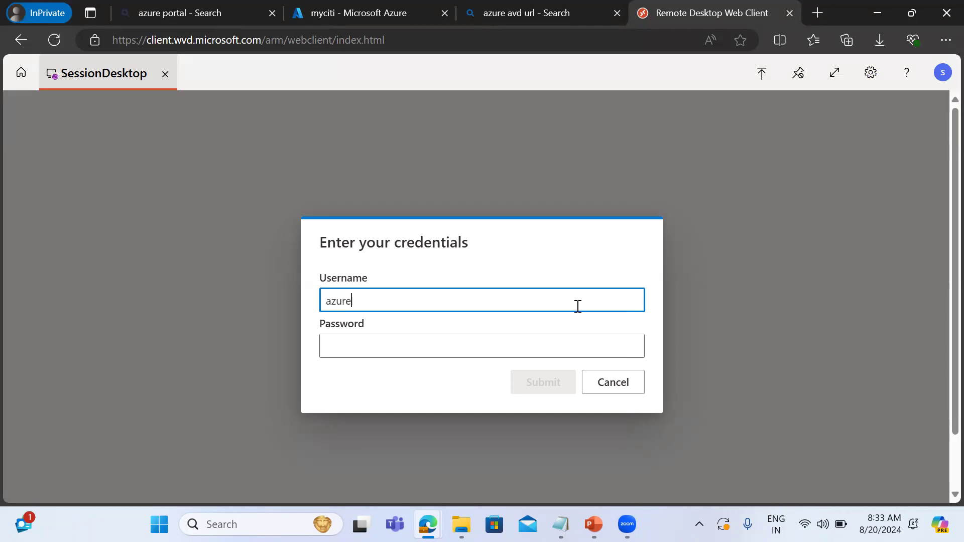
{"action": "key", "text": "Tab"}
{"action": "type", "text": "••••••"}
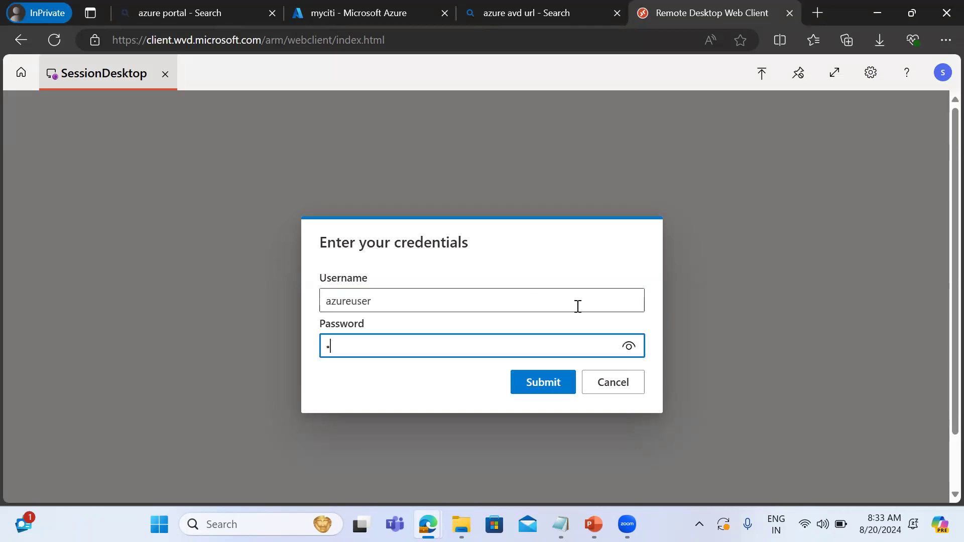
{"action": "type", "text": "•••••••"}
{"action": "key", "text": "Return"}
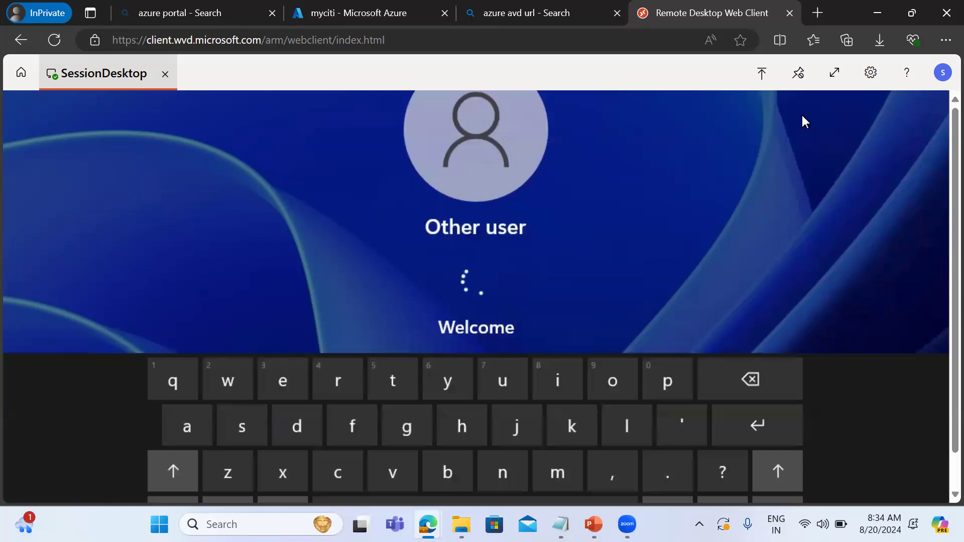
View the remote session full screen, advance through the device privacy settings to the Advertising ID section, and leave full screen.
{"action": "left_click", "coordinate": [833, 73]}
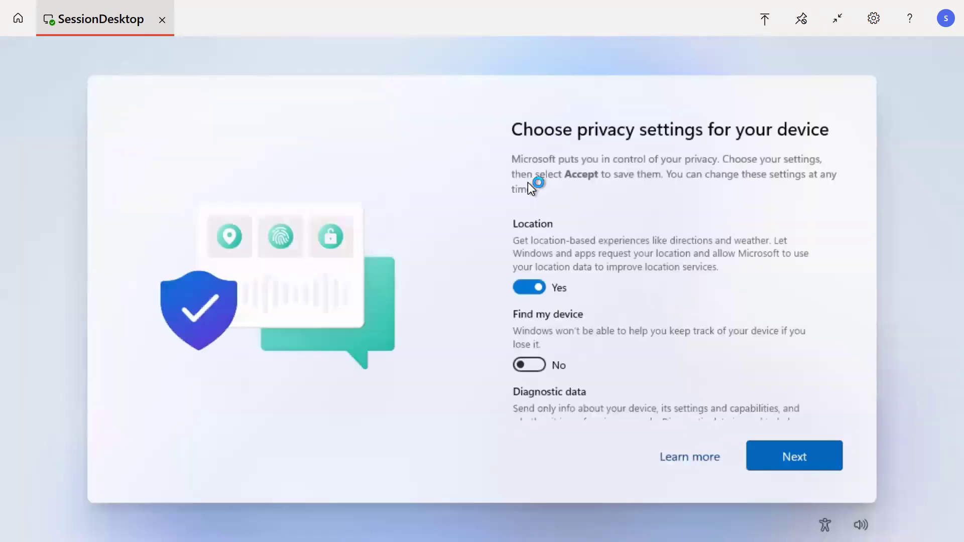
{"action": "left_click", "coordinate": [768, 457]}
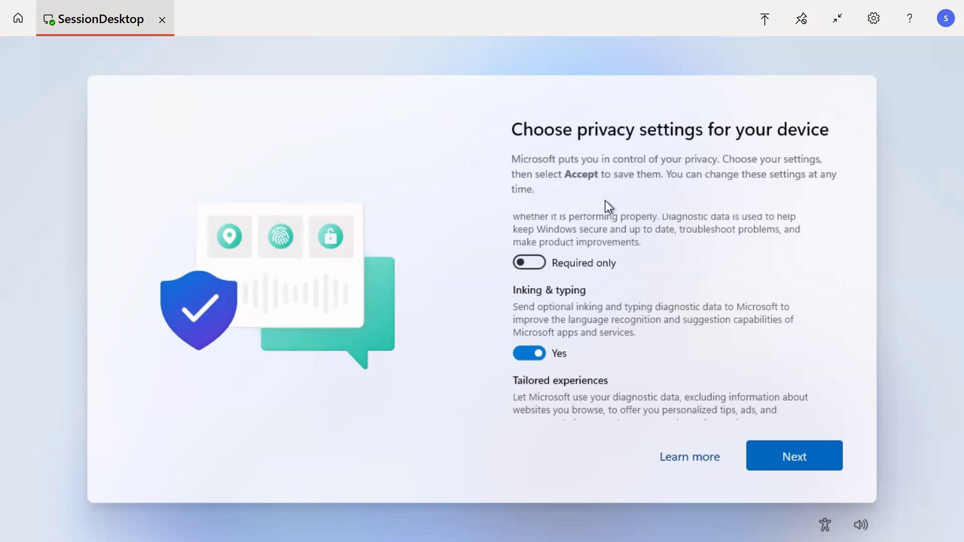
{"action": "left_click", "coordinate": [785, 459]}
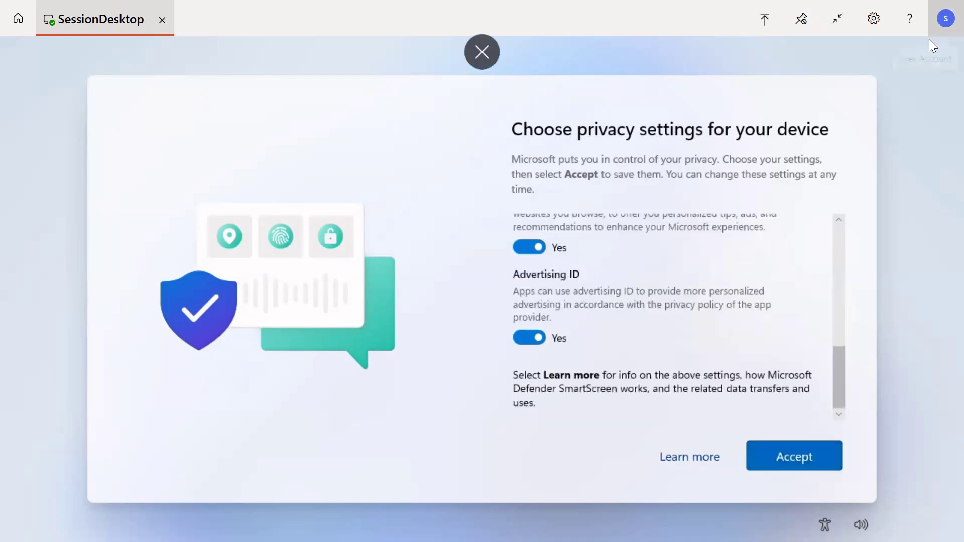
{"action": "key", "text": "Escape"}
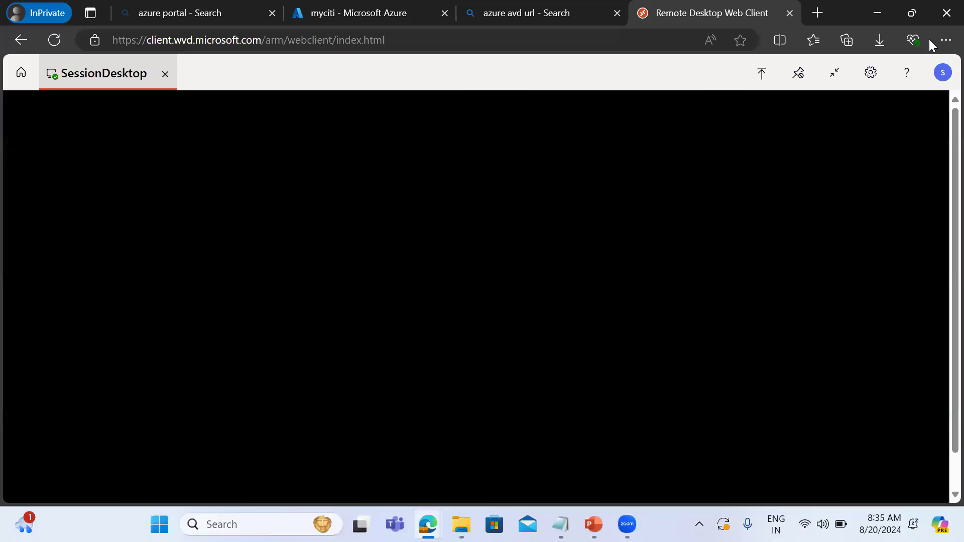